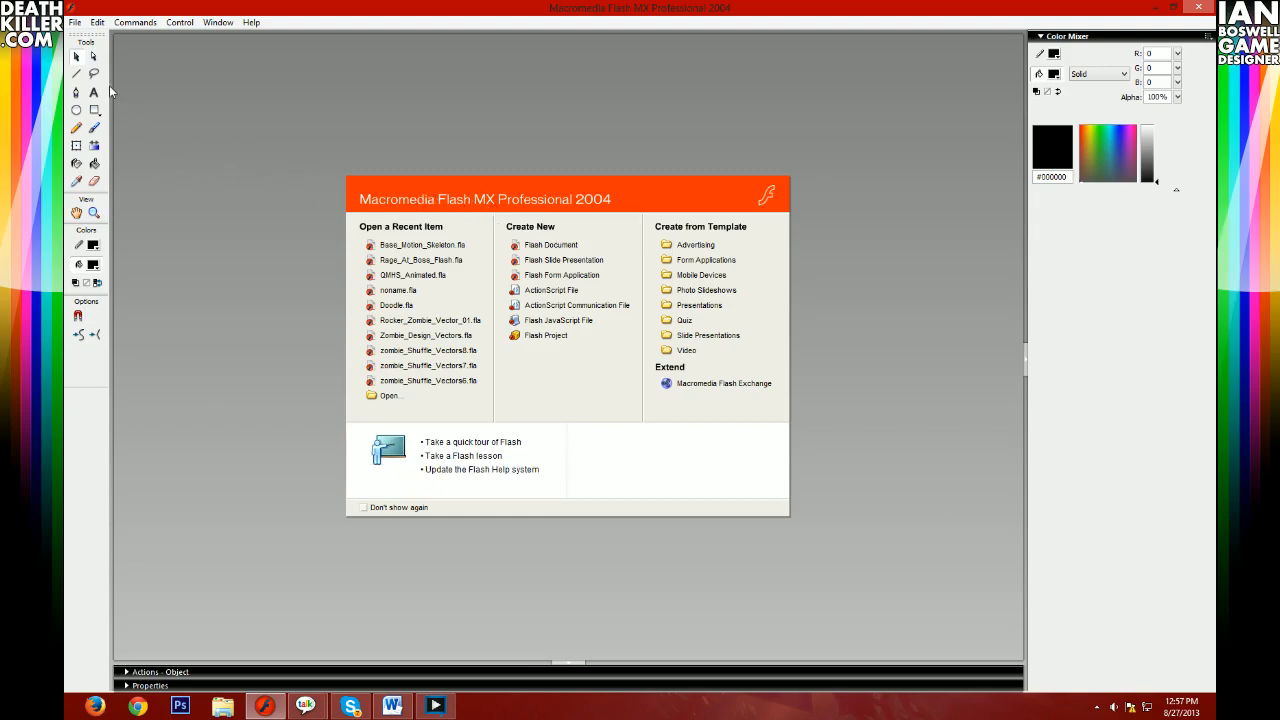
- Create a new blank Flash Document
left_click(75, 22)
left_click(75, 22)
left_click(75, 22)
left_click(95, 38)
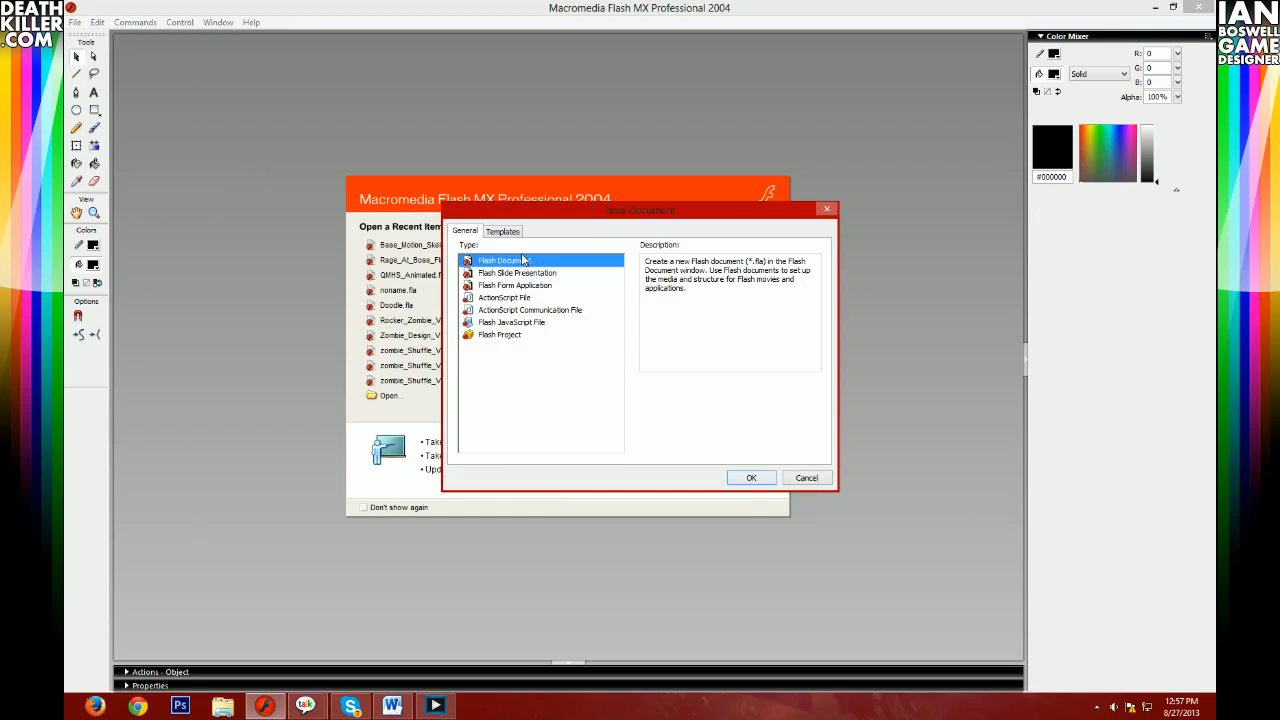
left_click(756, 480)
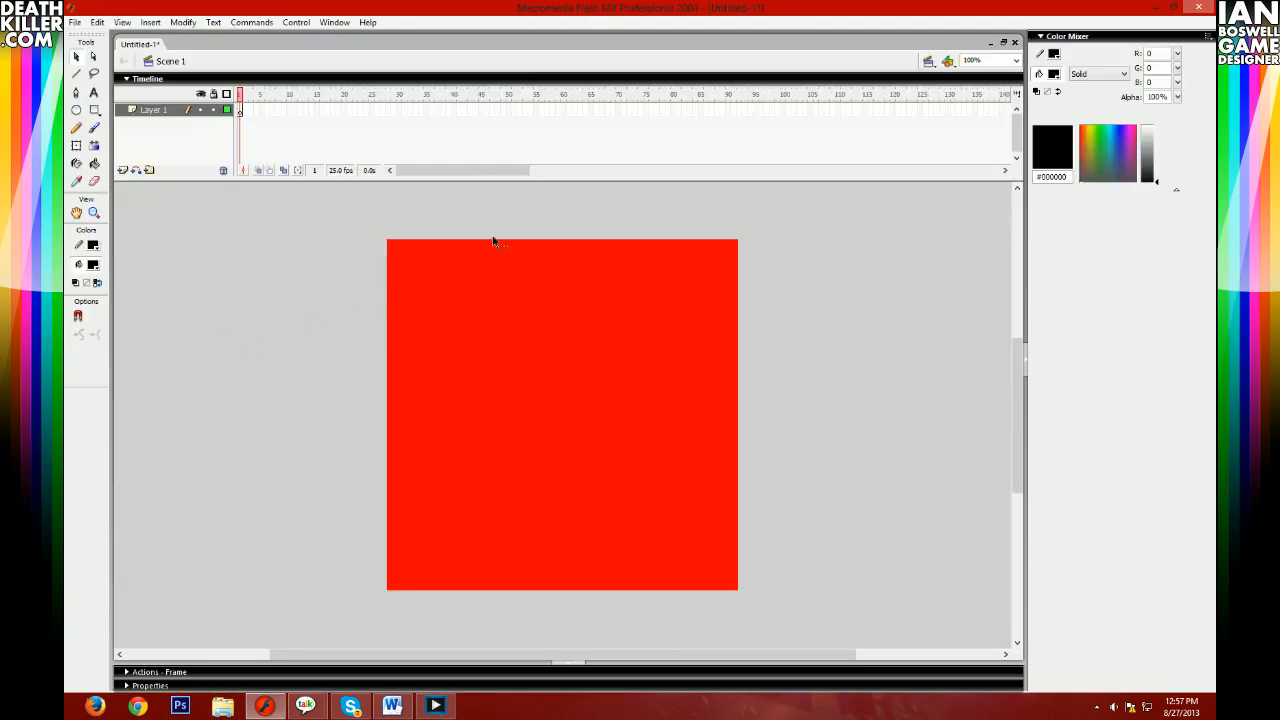
- Make the timeline area slightly taller
mouse_move(489, 178)
left_mouse_down()
mouse_move(489, 288)
mouse_move(488, 186)
left_mouse_up()
left_click_drag(280, 106, 267, 107)
left_click(460, 110)
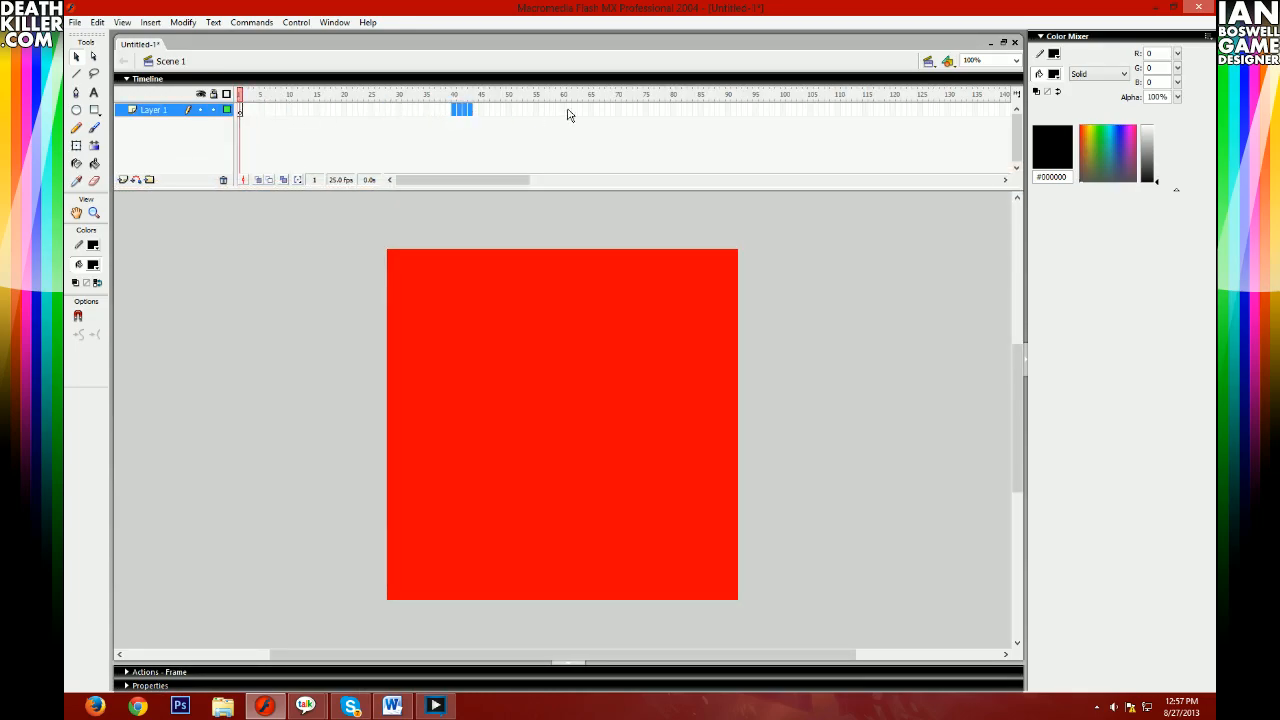
mouse_move(680, 111)
left_mouse_down()
mouse_move(242, 130)
mouse_move(676, 126)
left_mouse_up()
left_click(308, 275)
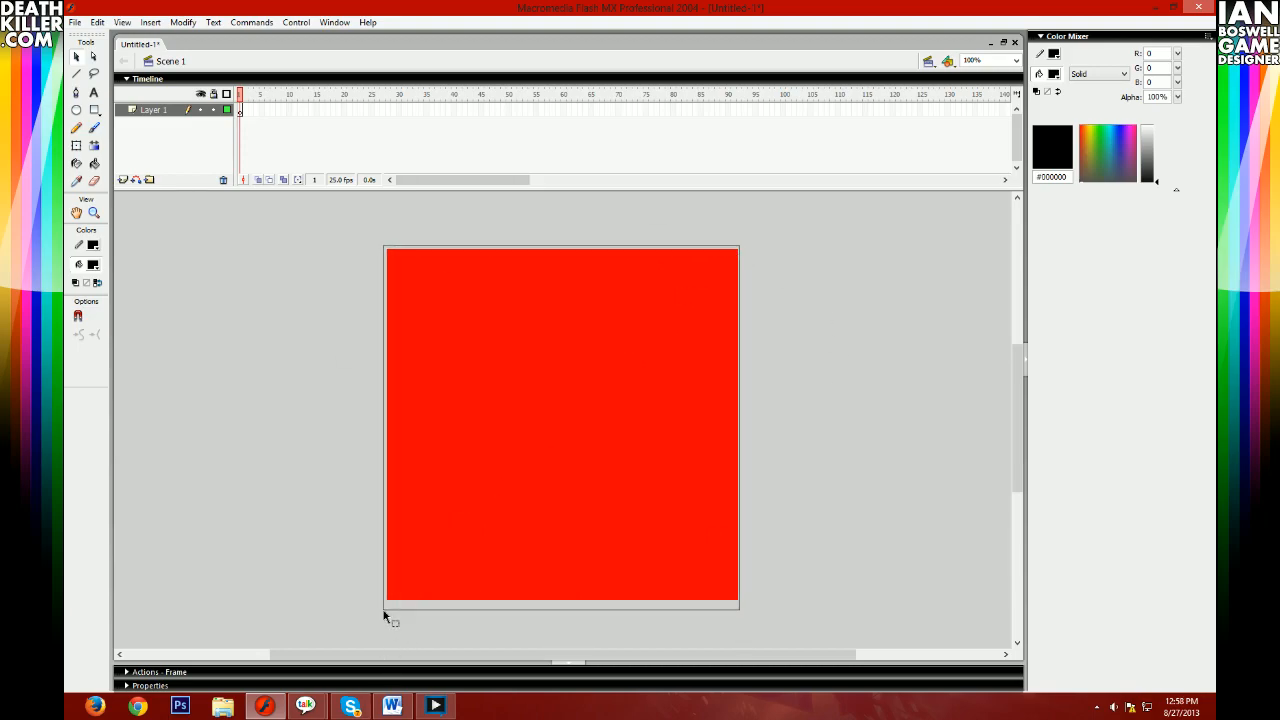
- Set the document's background color to white
left_click(183, 22)
left_click(206, 40)
left_click(597, 344)
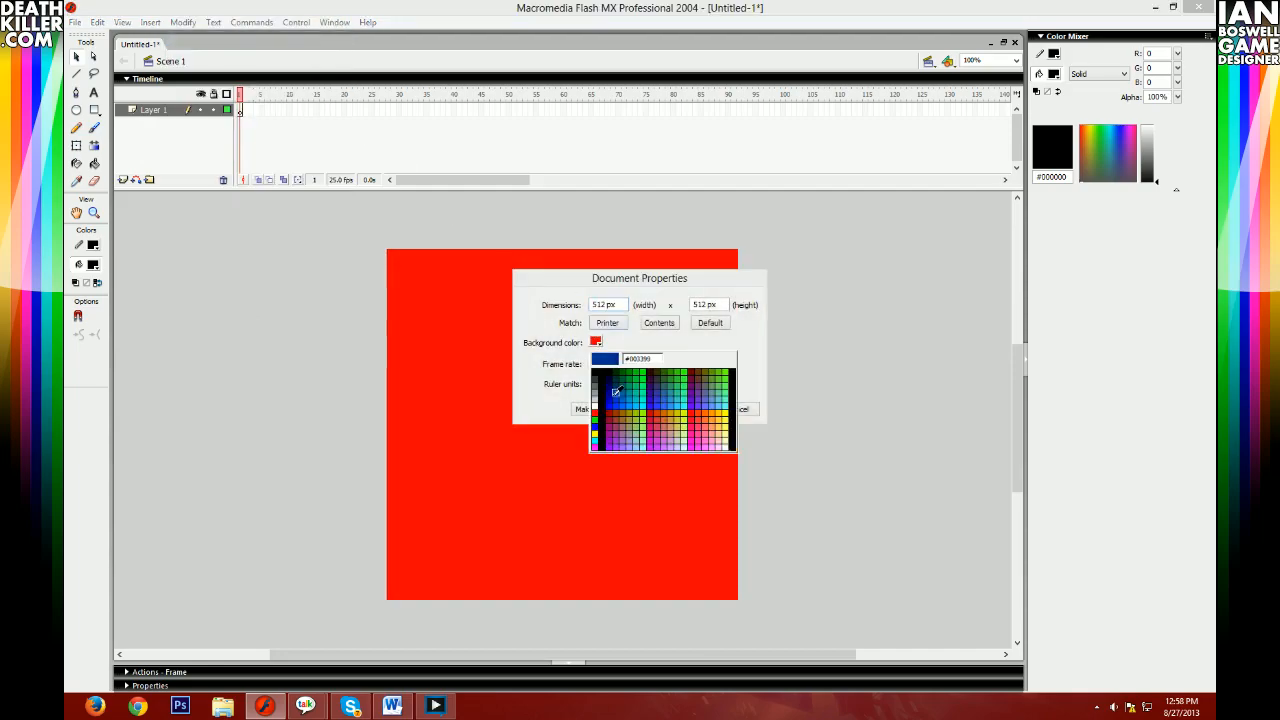
left_click(598, 398)
left_click(597, 344)
left_click(598, 401)
left_click(686, 409)
left_click_drag(349, 263, 810, 290)
left_click_drag(810, 340, 344, 386)
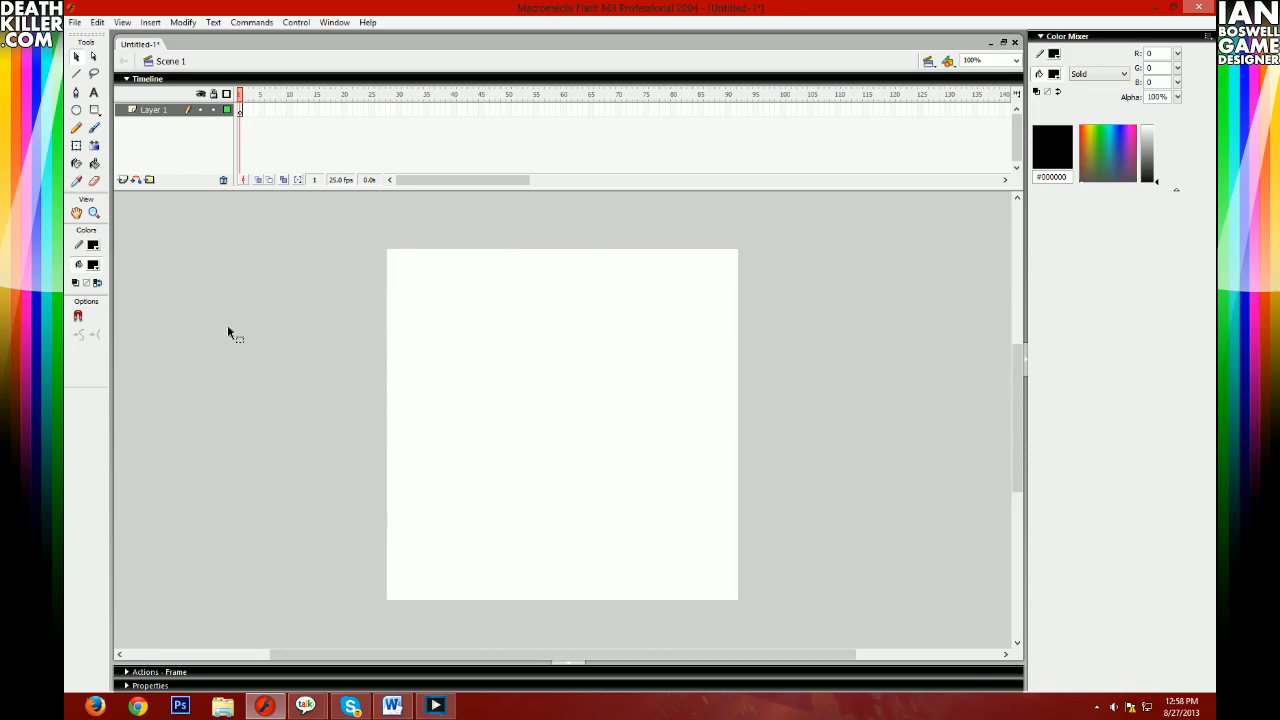
- Set the document dimensions to 1280 px wide by 720 px high
left_click(182, 22)
left_click(183, 22)
left_click(182, 22)
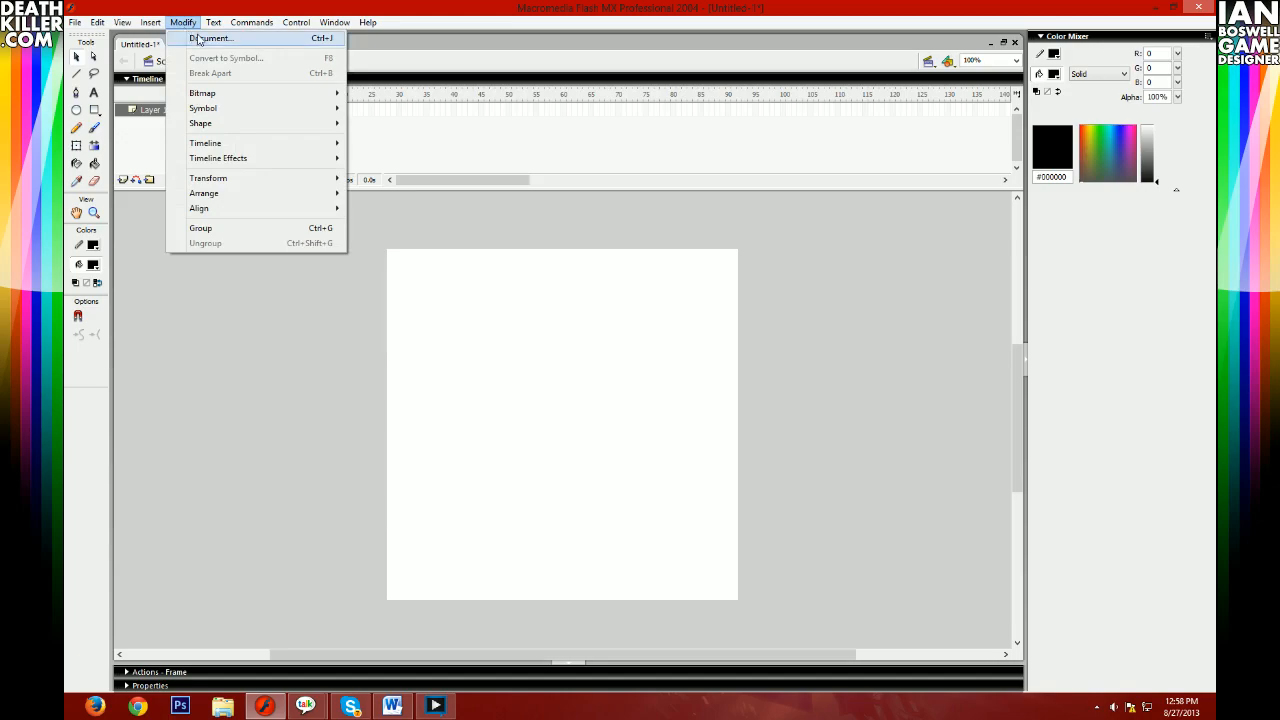
left_click(200, 40)
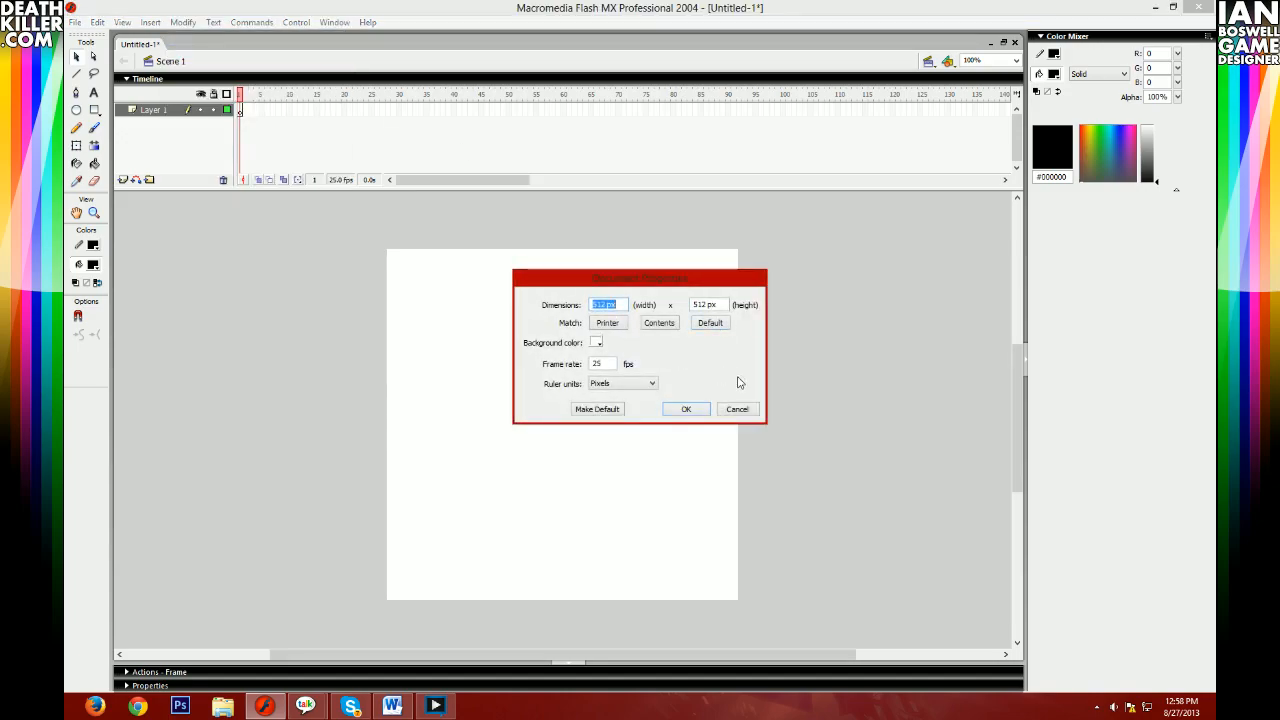
type("1280")
key("Tab")
type("720")
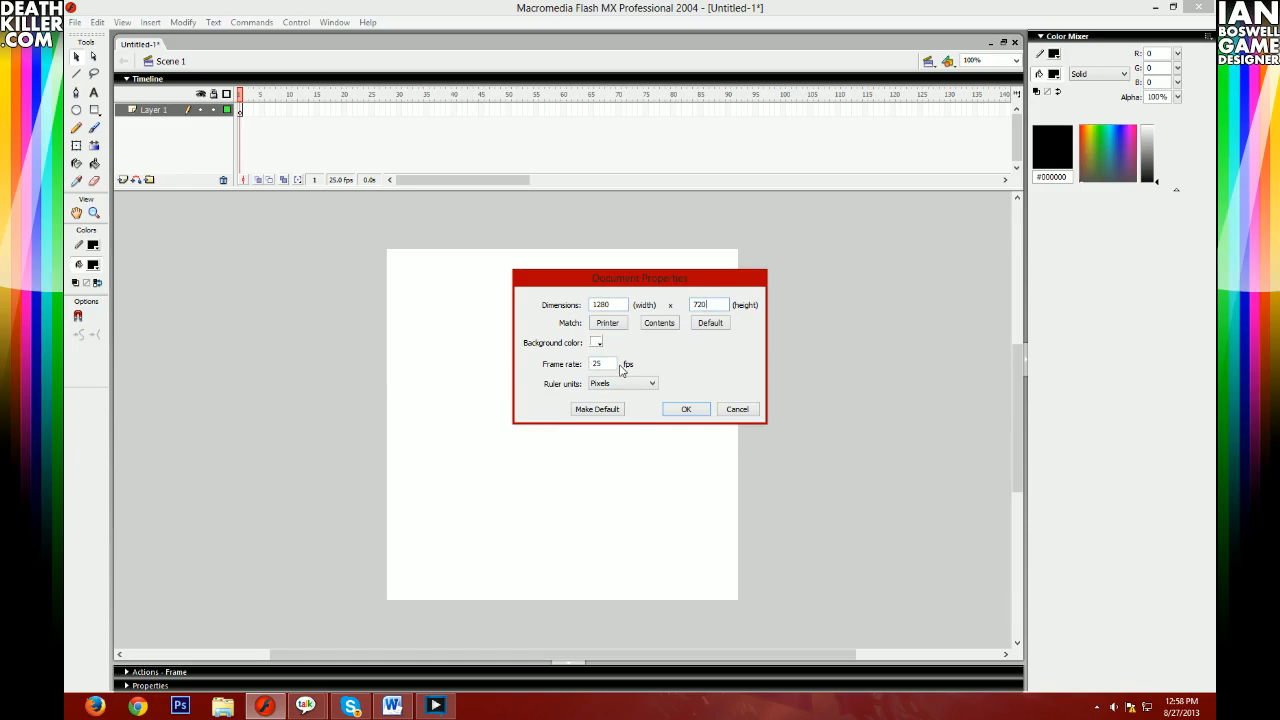
left_click_drag(612, 305, 584, 303)
left_click(714, 305)
left_click(686, 409)
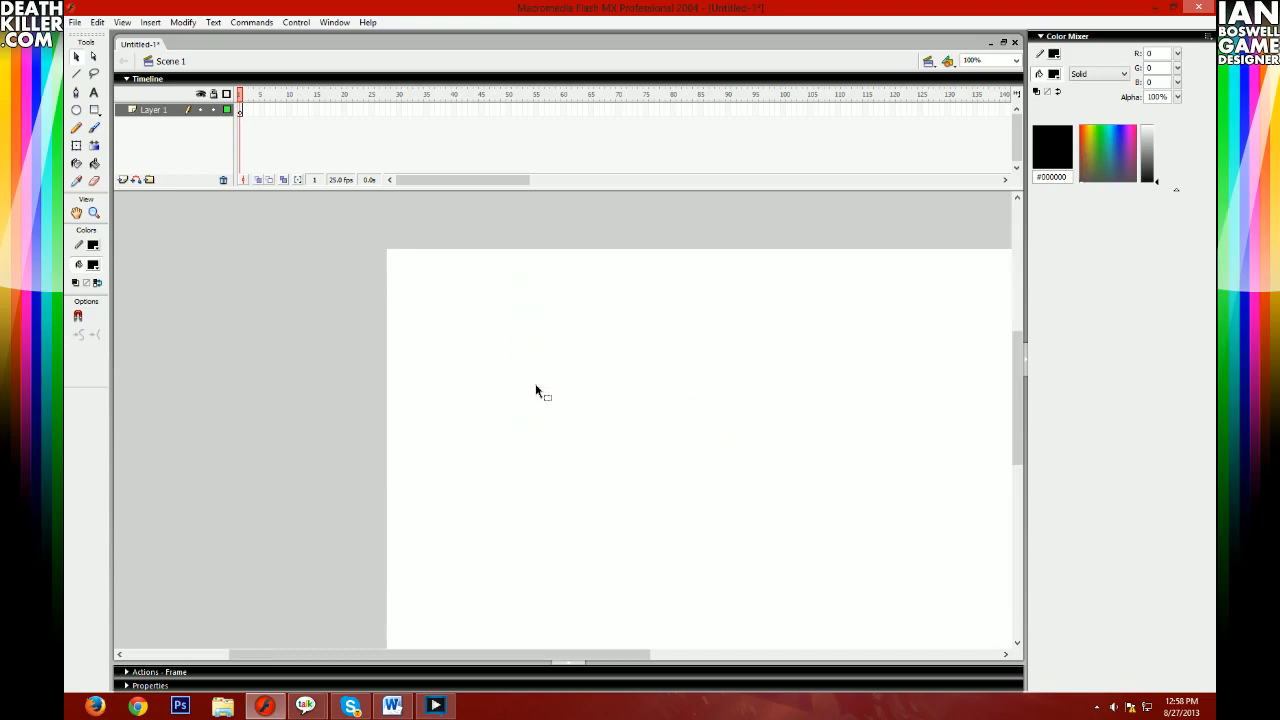
- Set the stage magnification to 50%, comparing it with the 100% view
left_click(1016, 60)
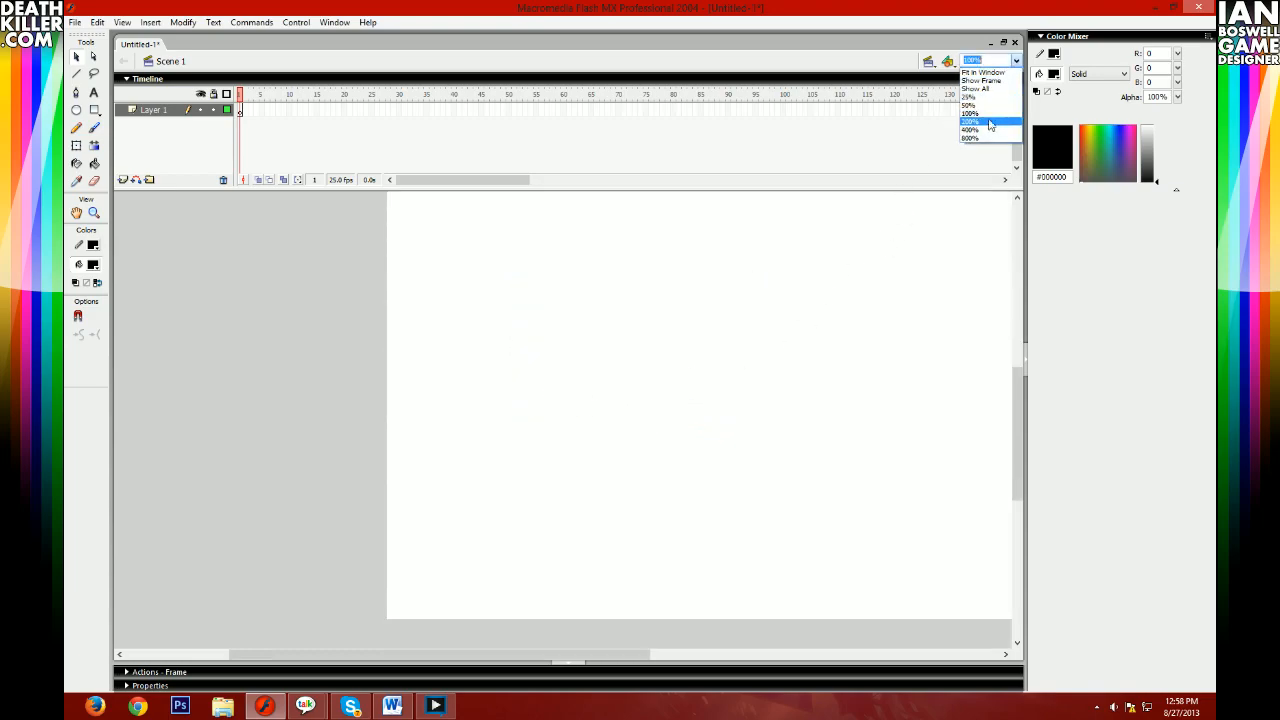
left_click(986, 106)
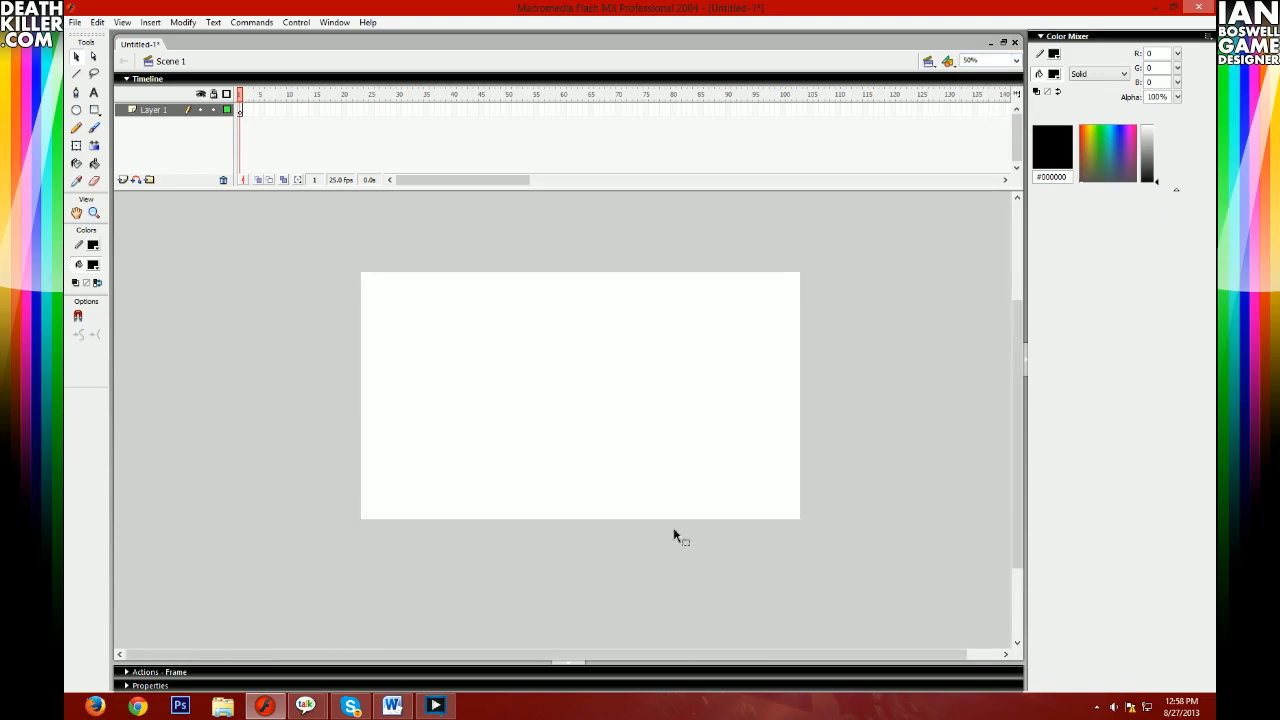
left_click(1016, 60)
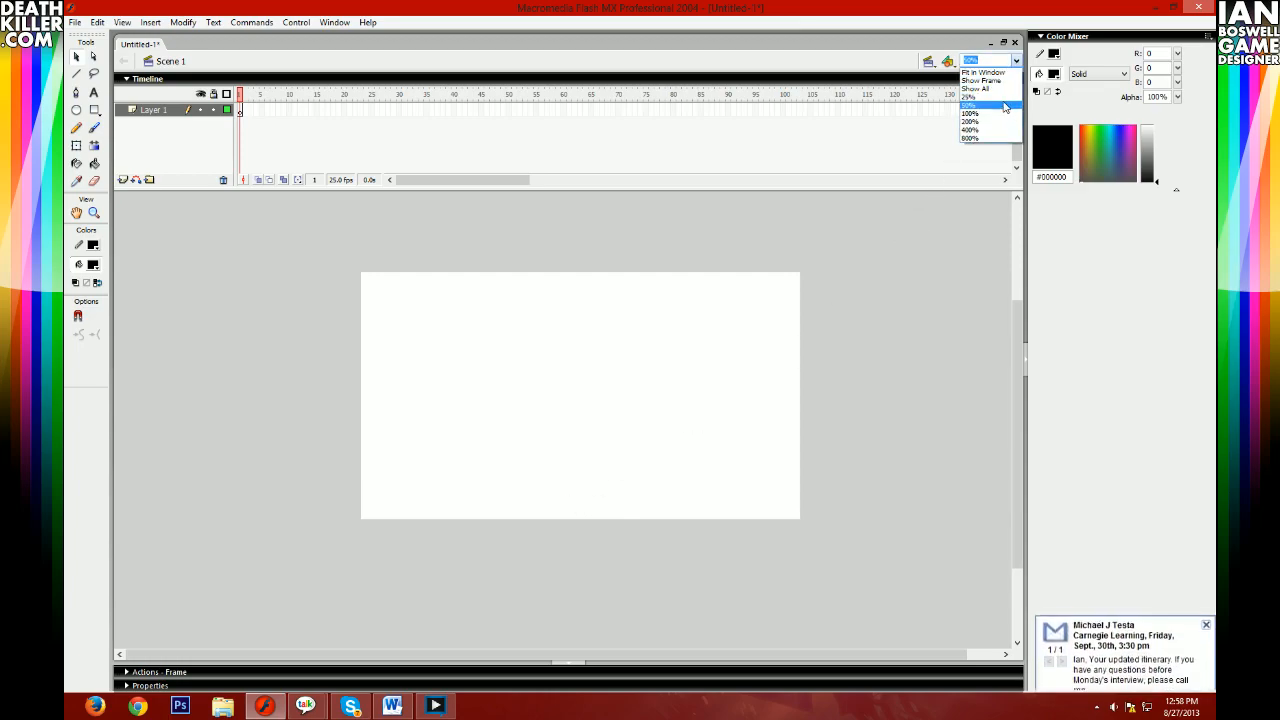
left_click(1008, 113)
left_click(1016, 60)
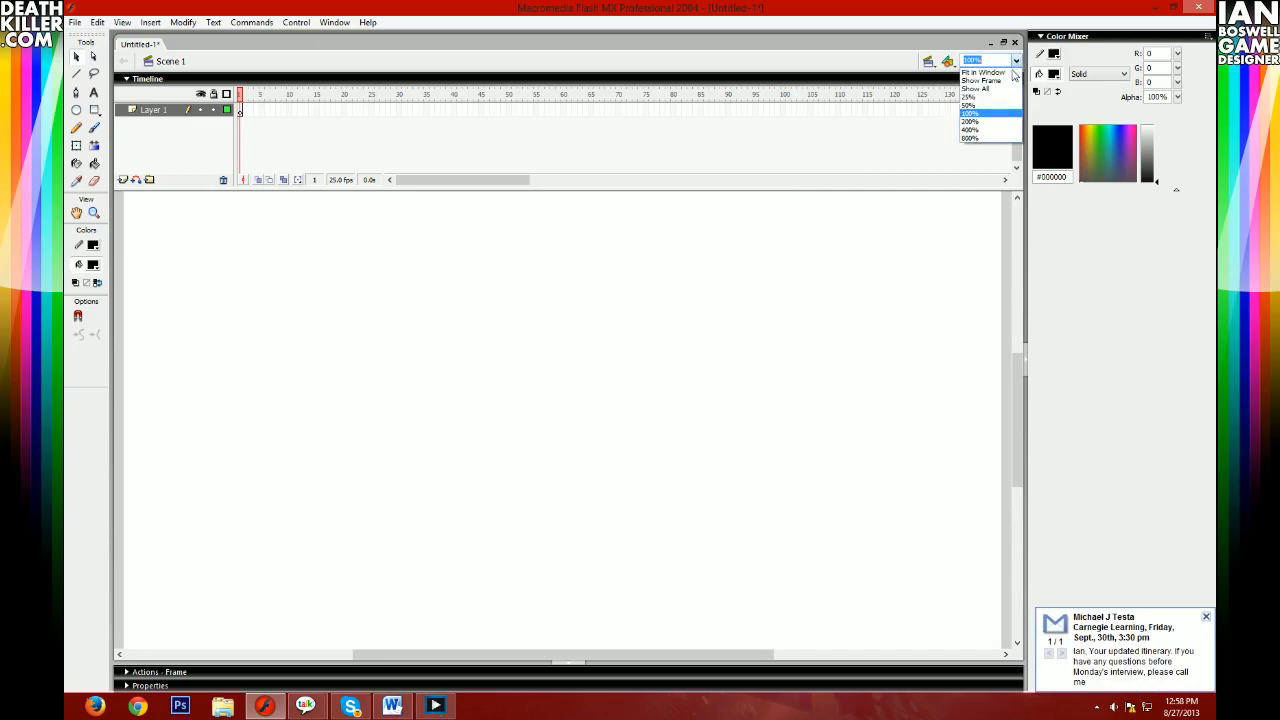
left_click(986, 106)
- Try a larger widescreen size for the document and view the whole stage
left_click(150, 22)
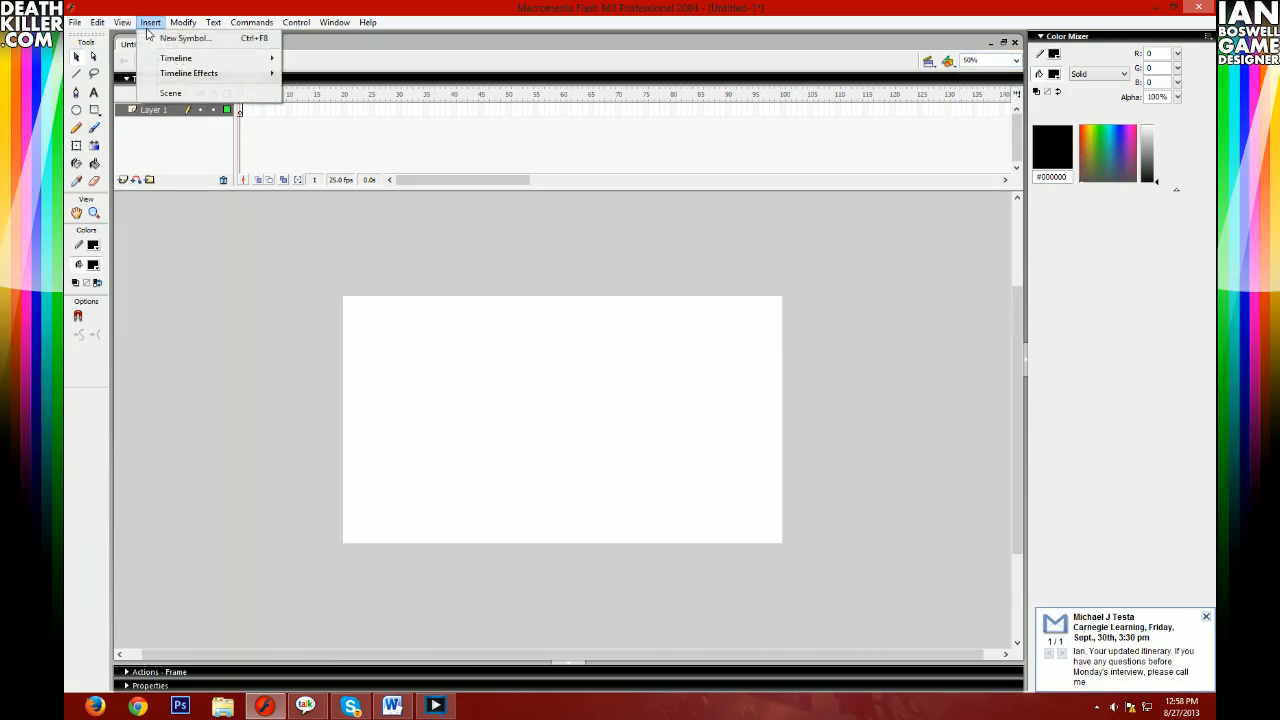
left_click(205, 38)
type("1900")
key("Tab")
type("180080")
key("Return")
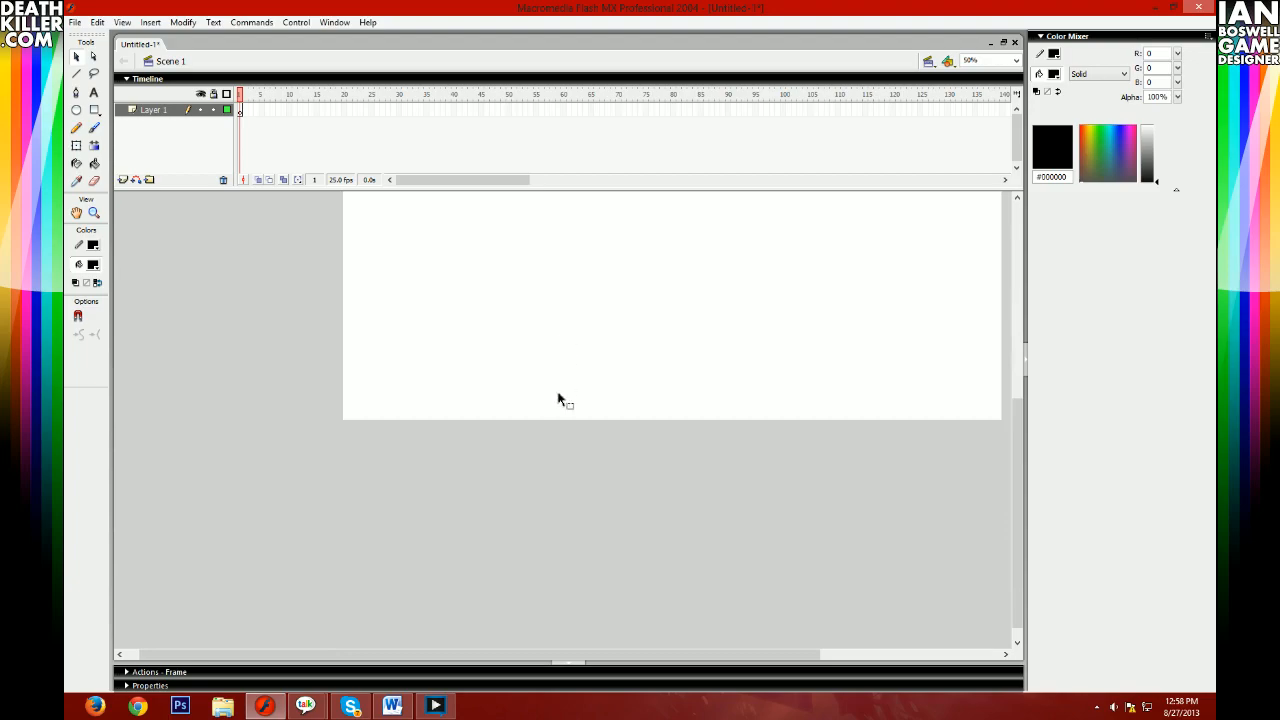
left_click_drag(509, 655, 592, 636)
- Set the document dimensions back to 1280 by 720 px and the stage magnification to 50%
left_click(186, 23)
left_click(195, 40)
type("1280")
key("Tab")
type("7")
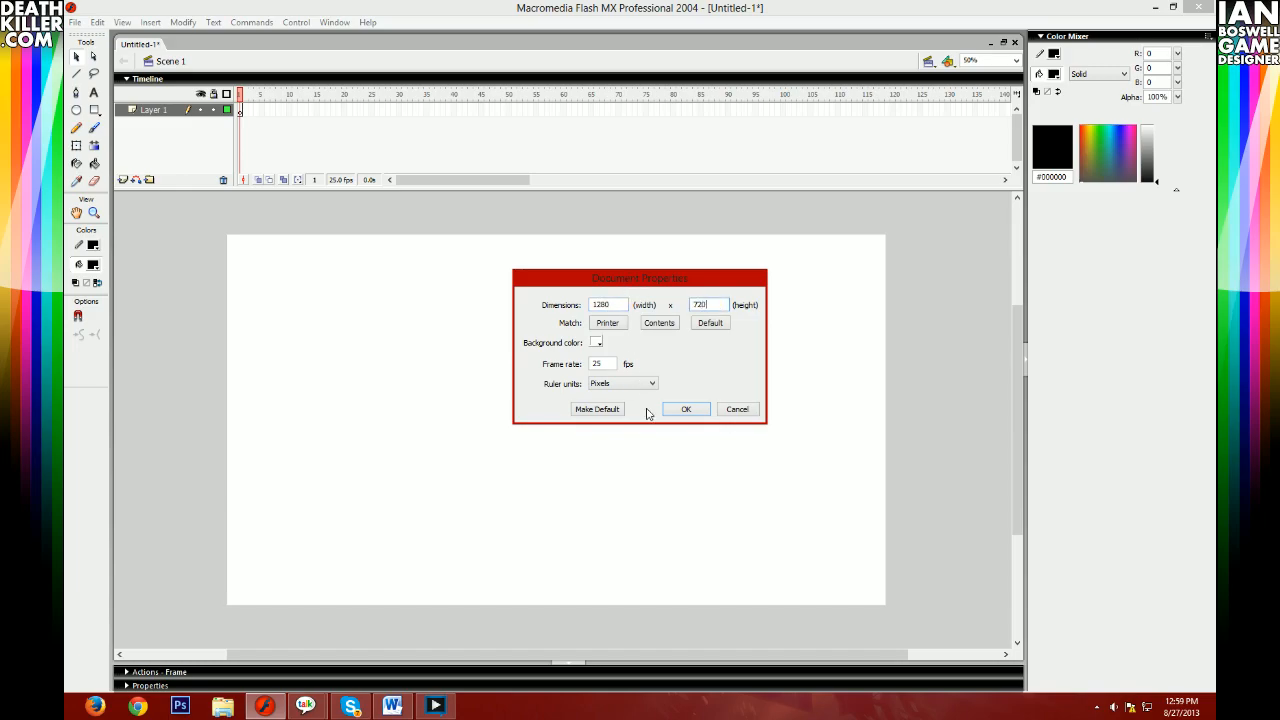
left_click(686, 410)
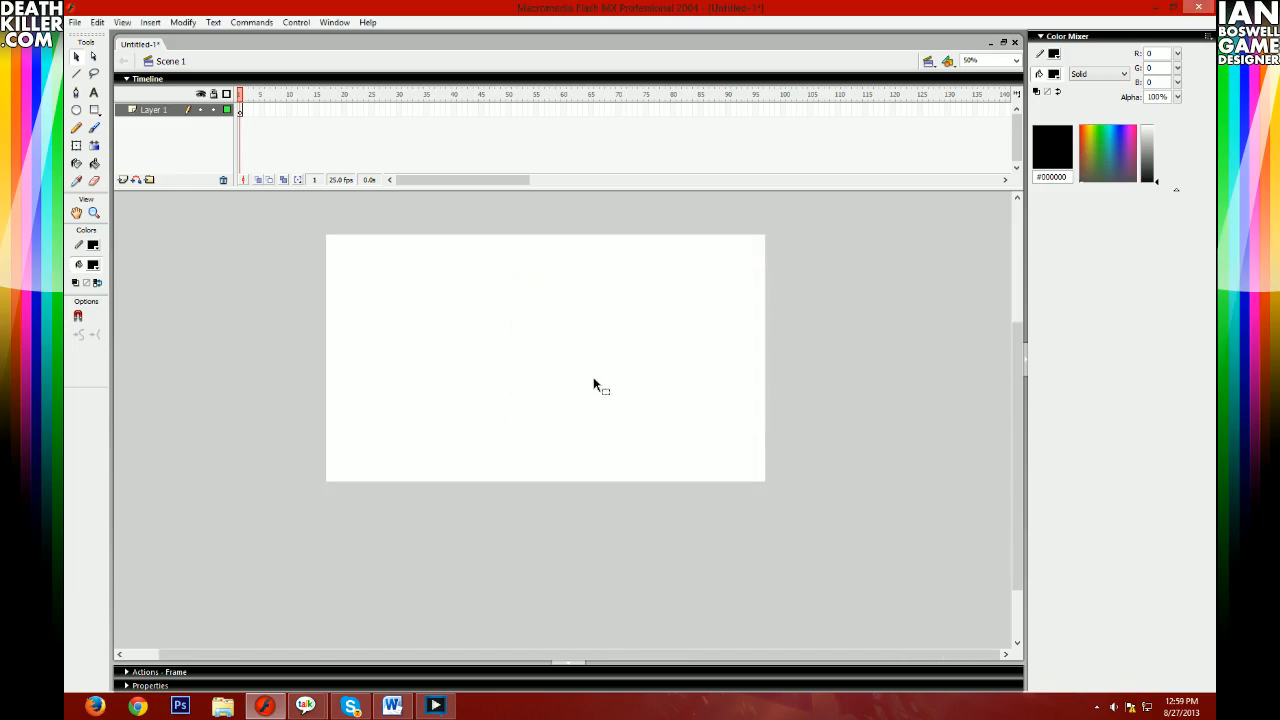
left_click(1016, 60)
left_click(972, 90)
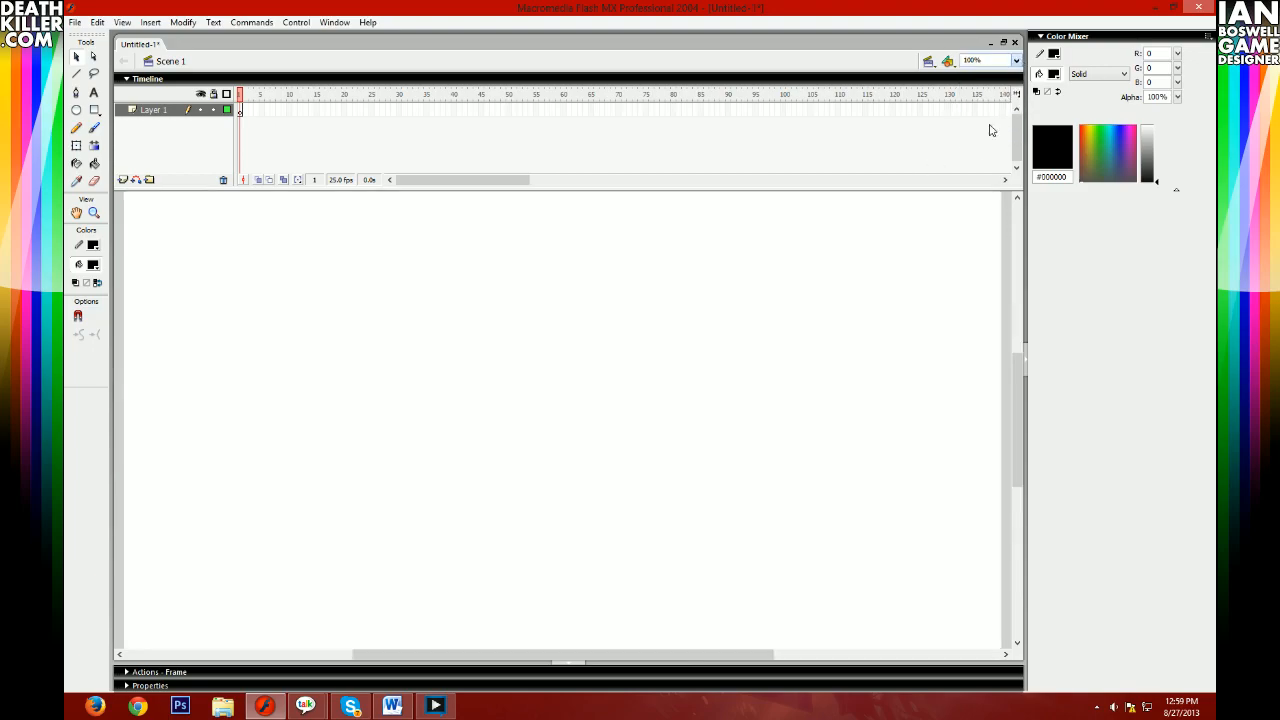
left_click(1016, 60)
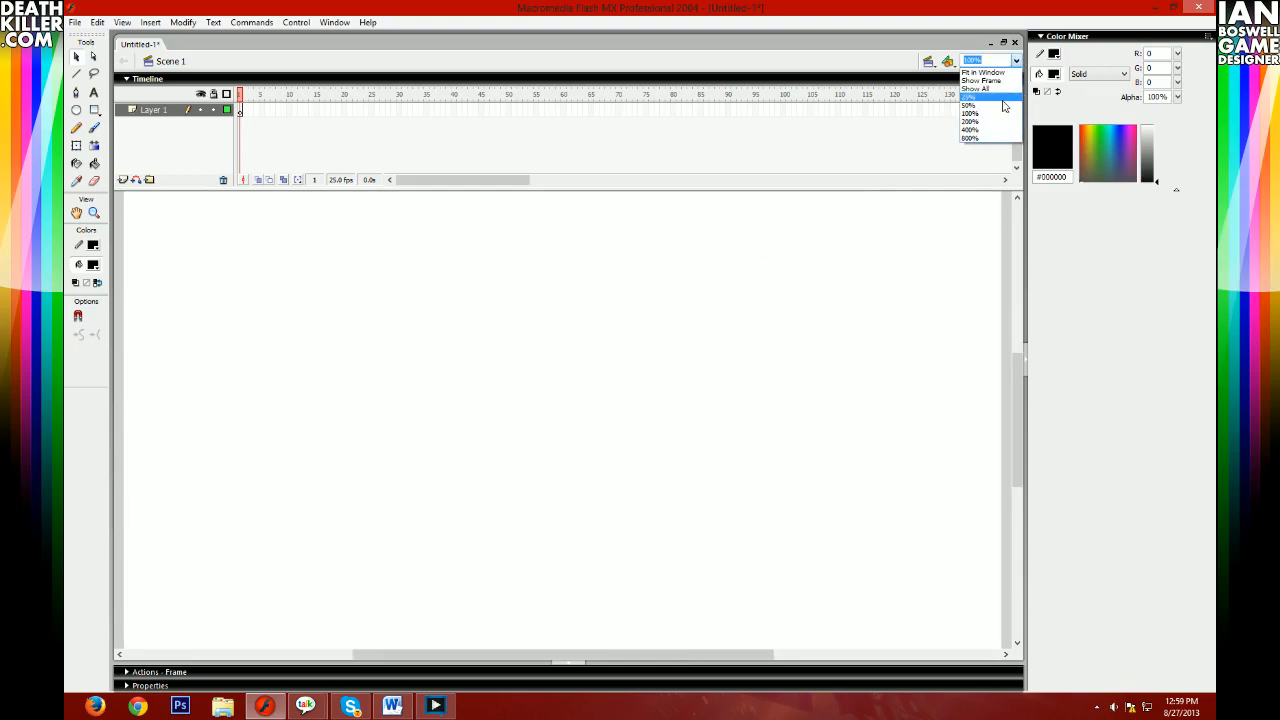
left_click(972, 100)
- Choose a smaller brush size for the Brush tool, and make then undo a short test stroke beside the stage
left_click(95, 128)
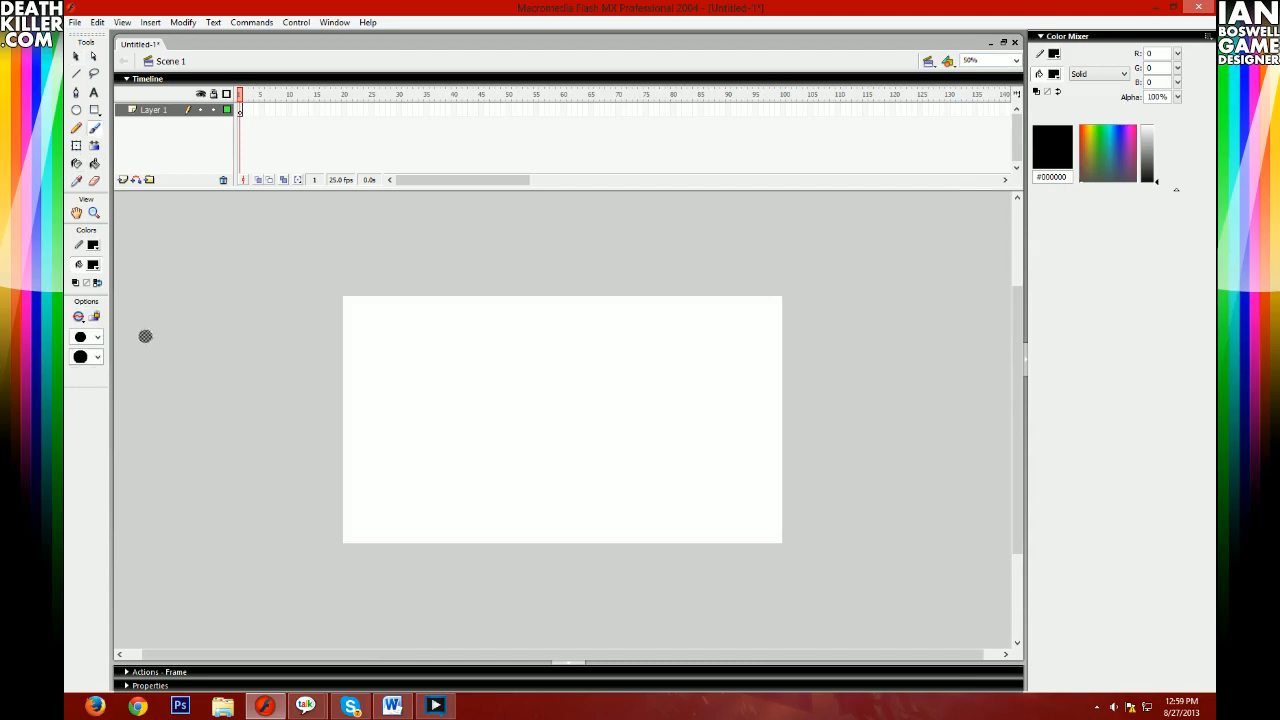
left_click(97, 337)
left_click(85, 407)
left_click(241, 111)
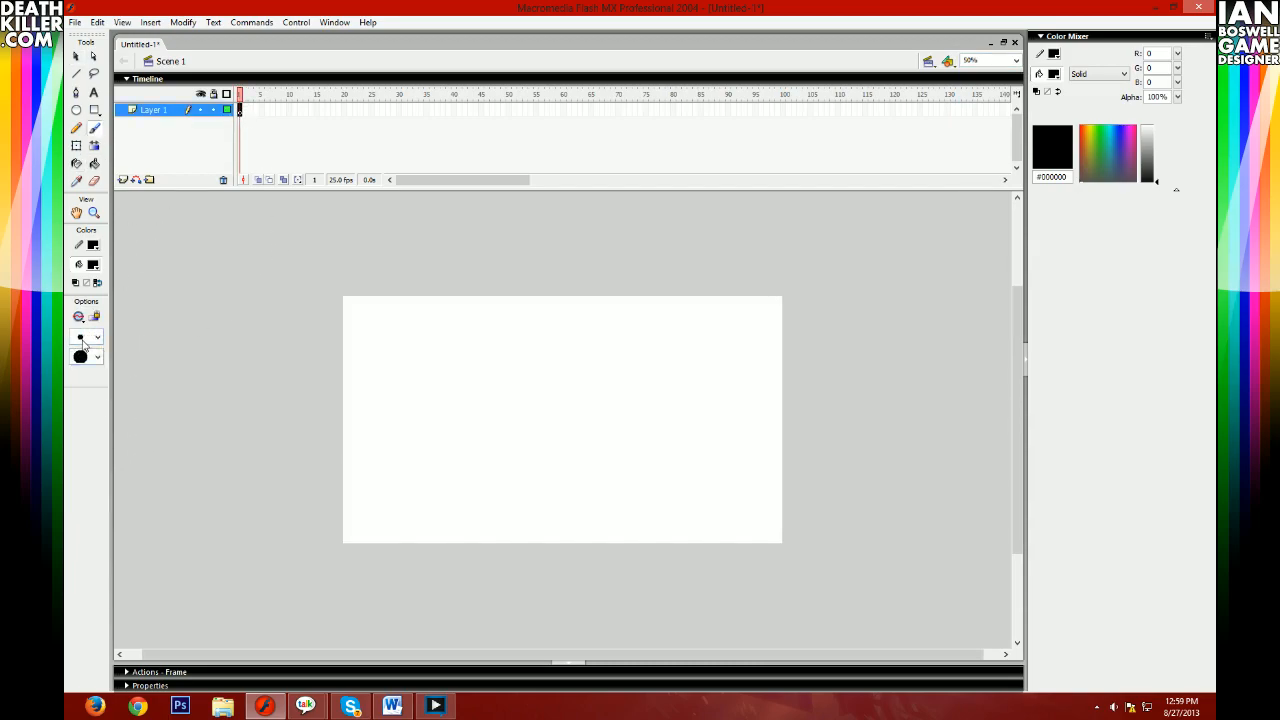
left_click_drag(270, 329, 276, 329)
key("ctrl+z")
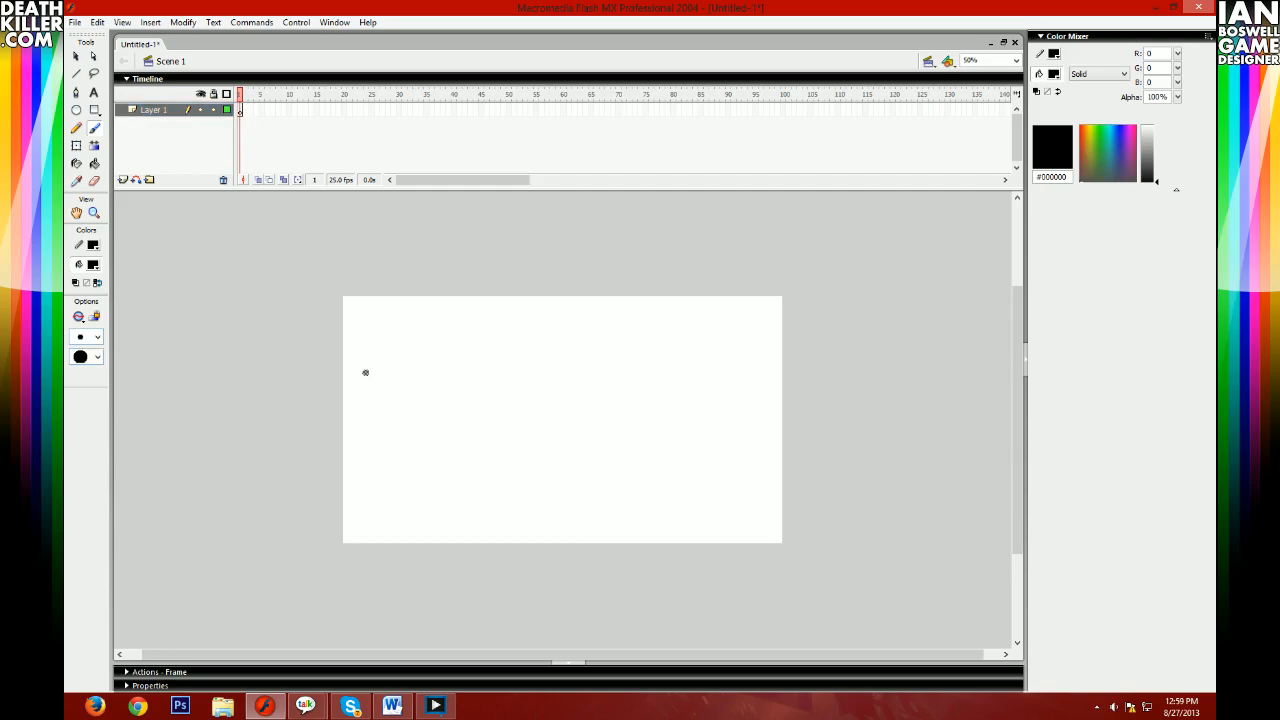
- Test the Rectangle tool with a small black rectangle near the stage's upper-left corner, and undo it
left_click(75, 57)
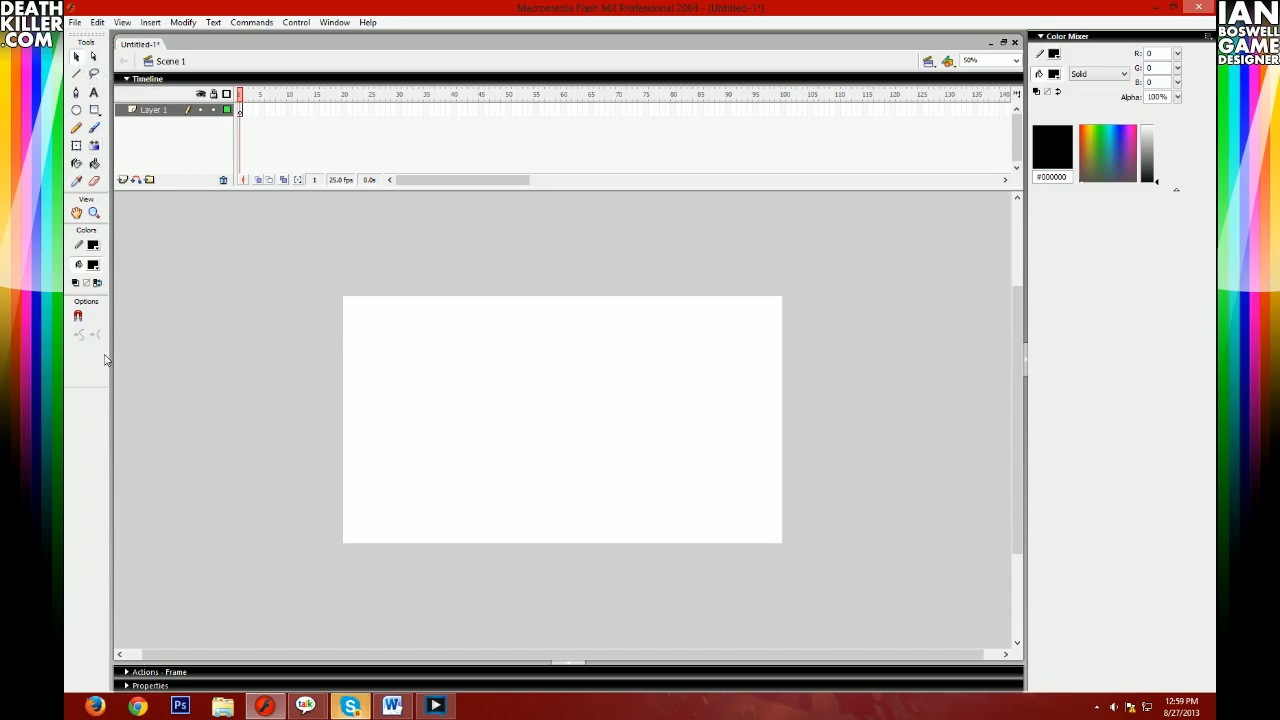
left_click(96, 114)
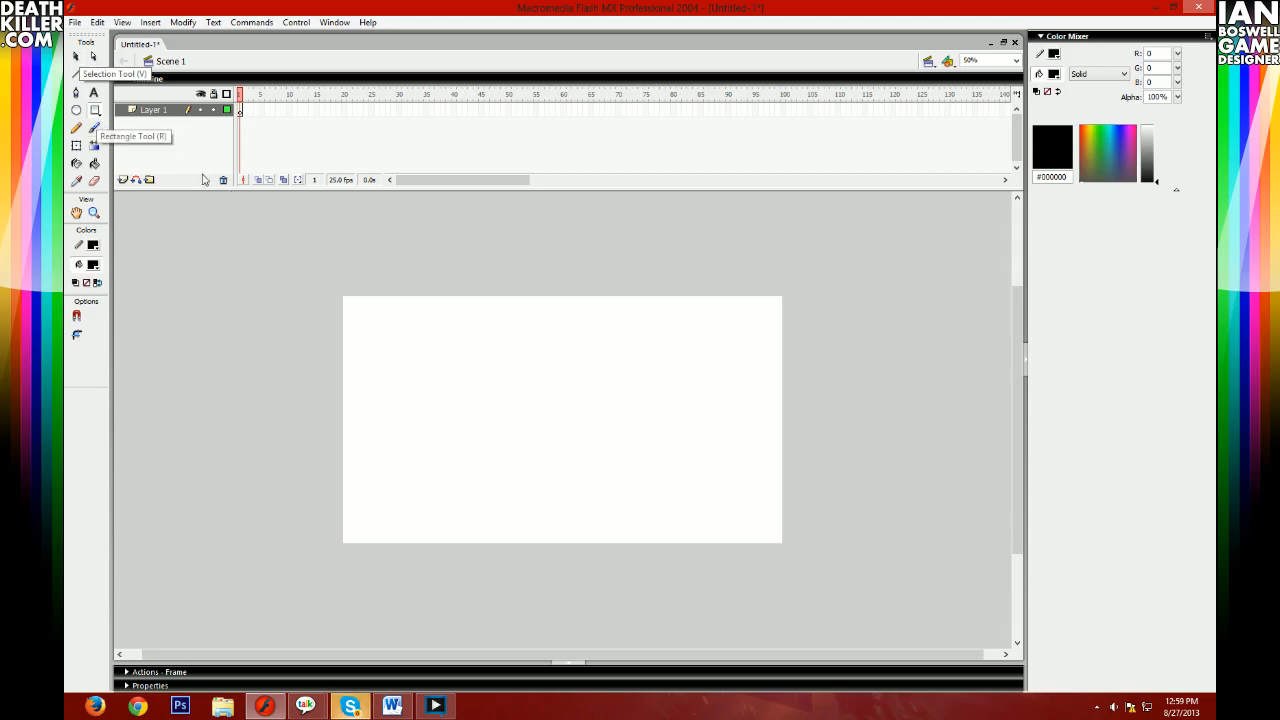
mouse_move(357, 296)
left_mouse_down()
mouse_move(500, 412)
mouse_move(396, 360)
left_mouse_up()
key("ctrl+z")
key("ctrl+z")
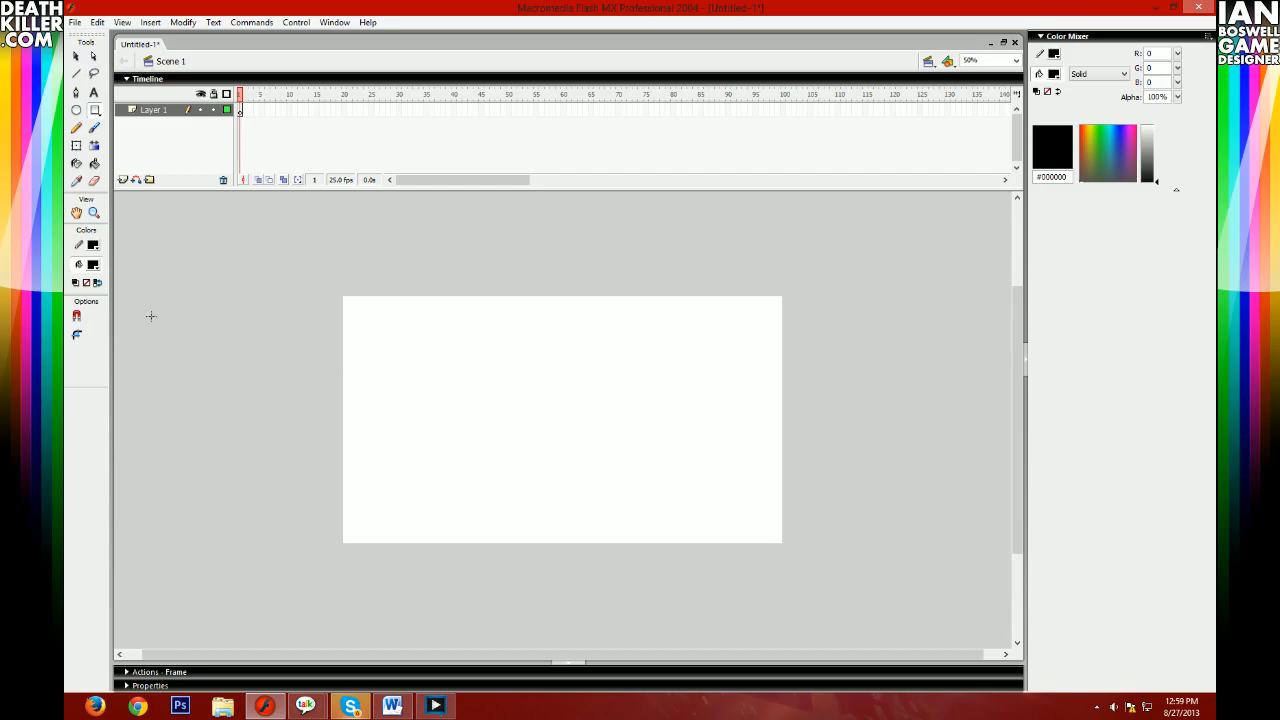
- Set the fill color to orange #FF9900, and draw then undo a test square on the stage's left half
left_click(93, 265)
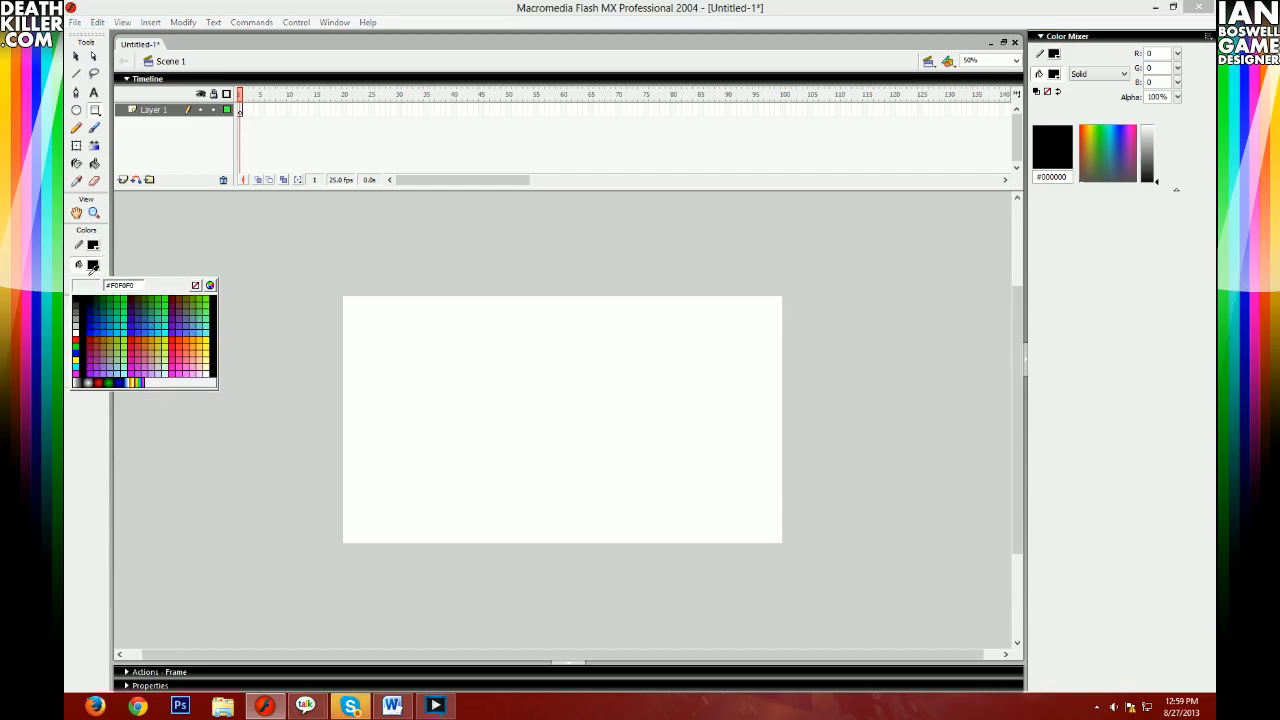
left_click(97, 267)
left_click(97, 267)
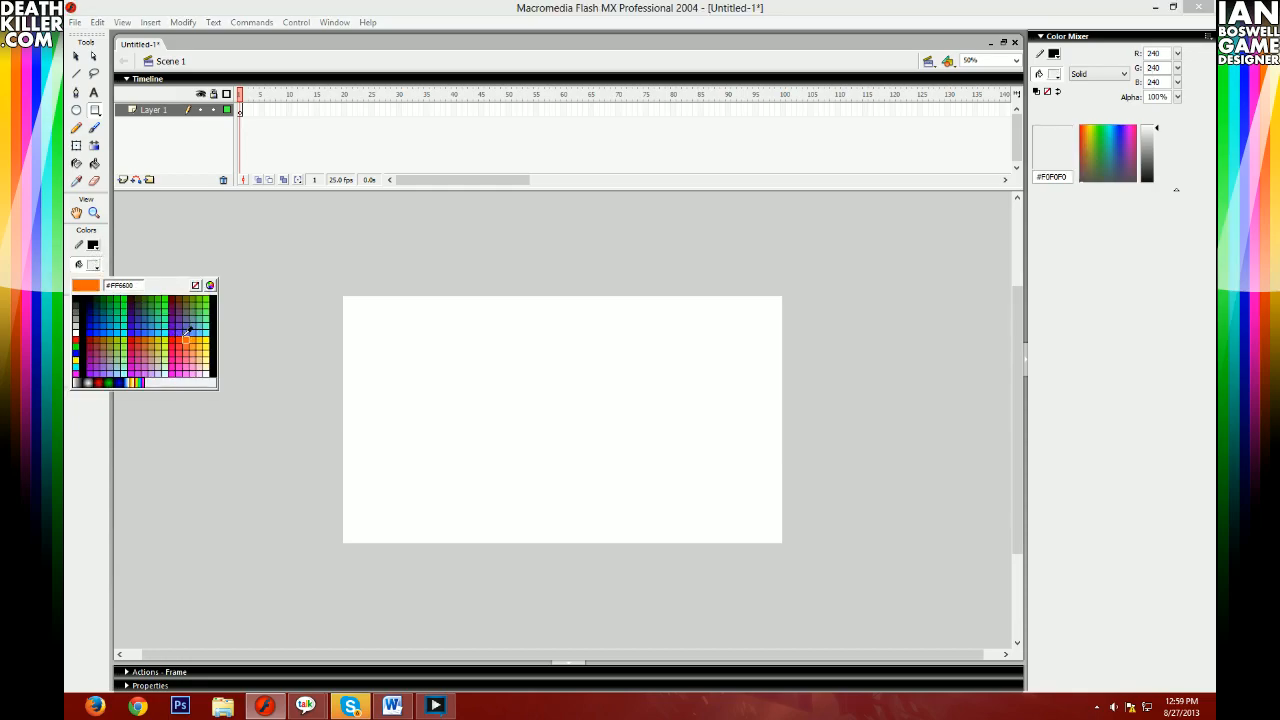
left_click(198, 334)
left_click_drag(366, 346, 502, 482)
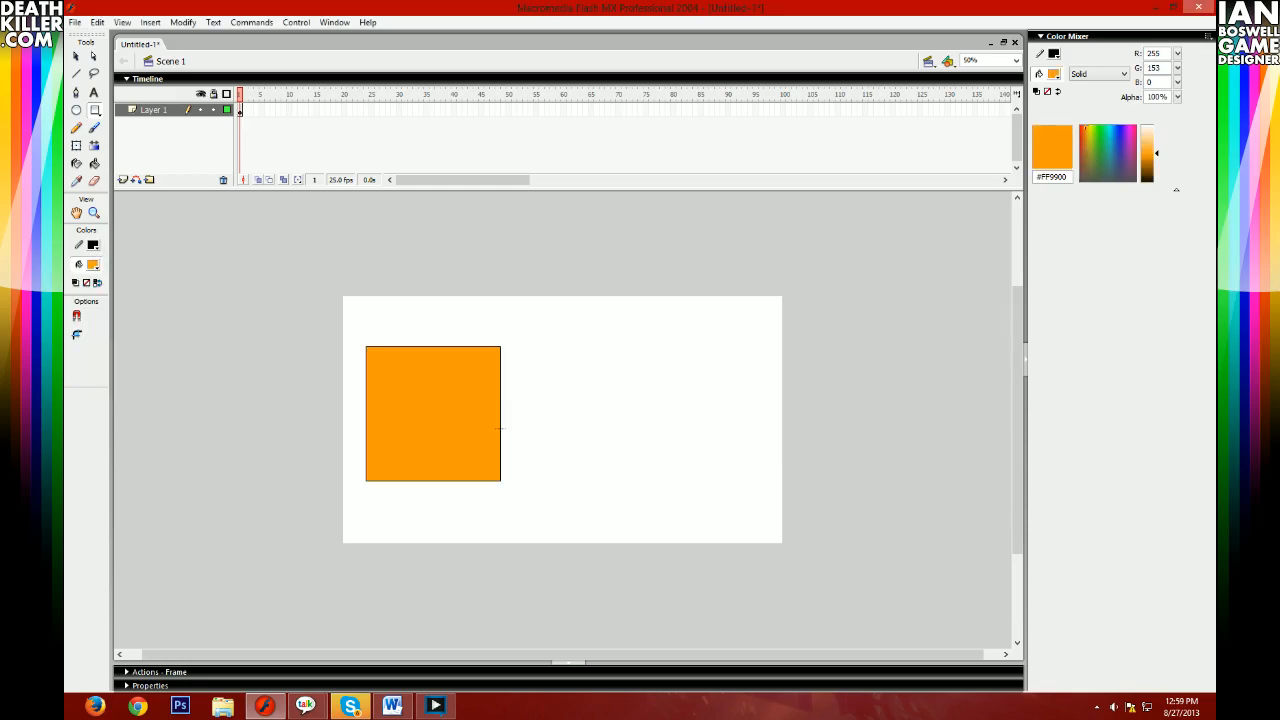
key("ctrl+z")
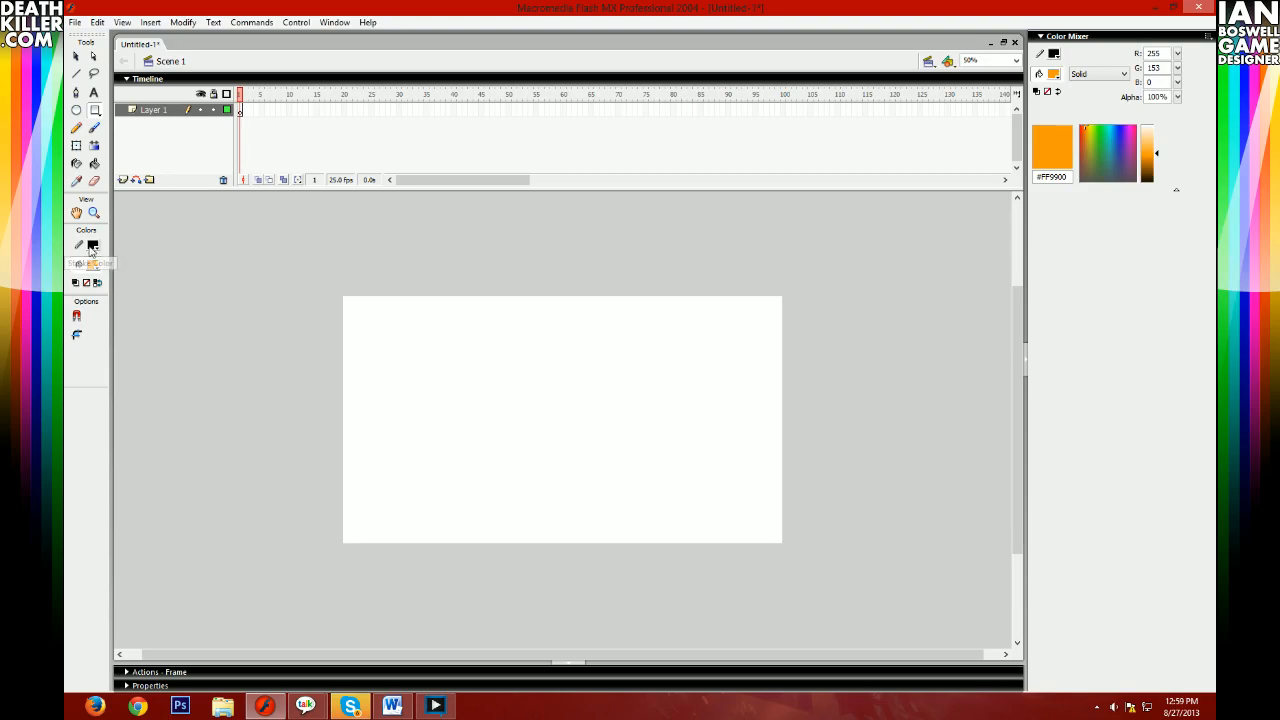
- Set the stroke height to 6.75, and draw then undo thick-outlined orange test squares
left_click(82, 247)
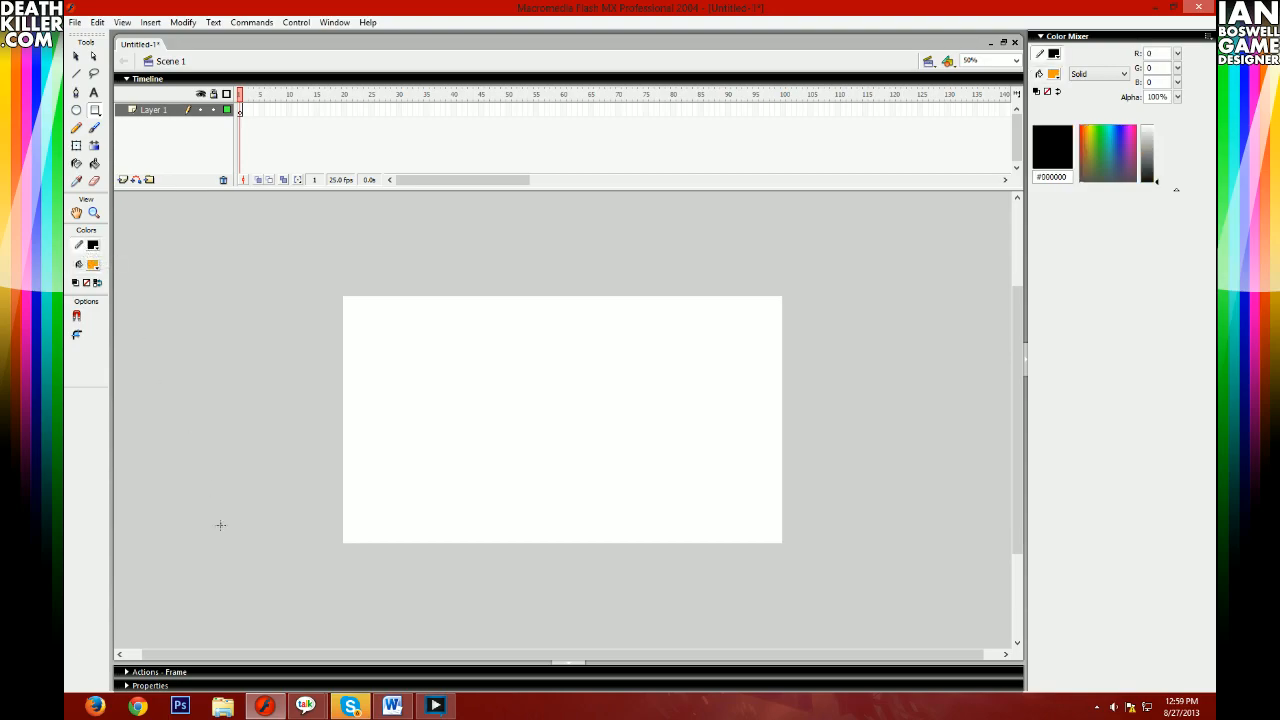
left_click(190, 686)
left_click_drag(305, 626, 310, 548)
left_click_drag(424, 321, 554, 451)
key("ctrl+z")
key("ctrl+z")
key("ctrl+z")
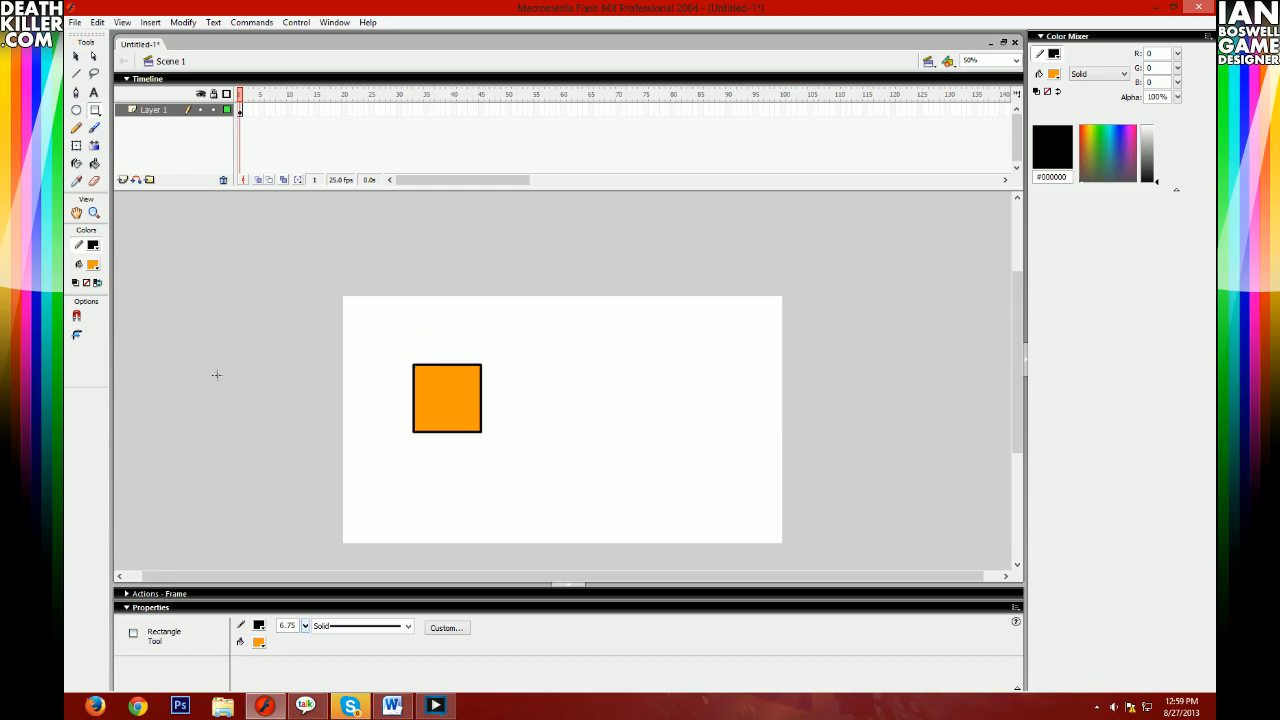
- Give the Rectangle tool a corner radius, and draw and select a rounded orange square about 68 px wide on the stage's left half
double_click(97, 110)
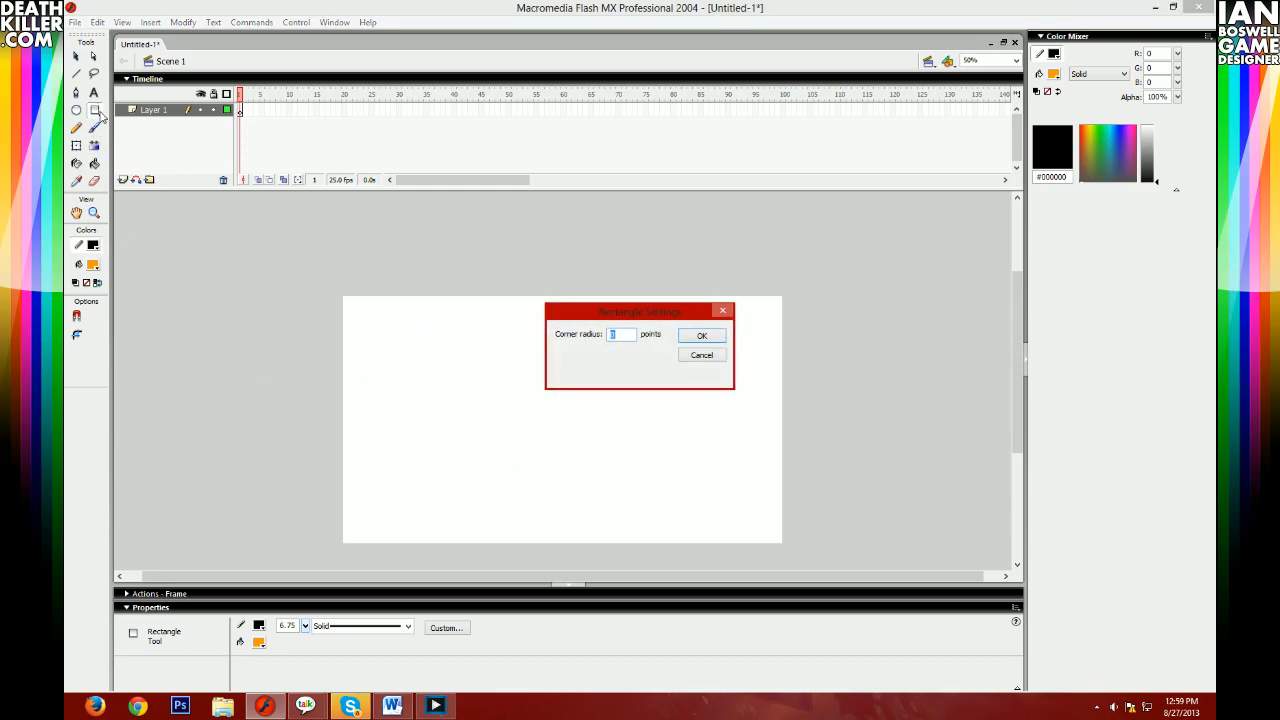
key("Return")
mouse_move(409, 318)
left_mouse_down()
mouse_move(505, 398)
mouse_move(521, 430)
mouse_move(422, 360)
mouse_move(446, 397)
left_mouse_up()
key("ctrl+z")
key("ctrl+z")
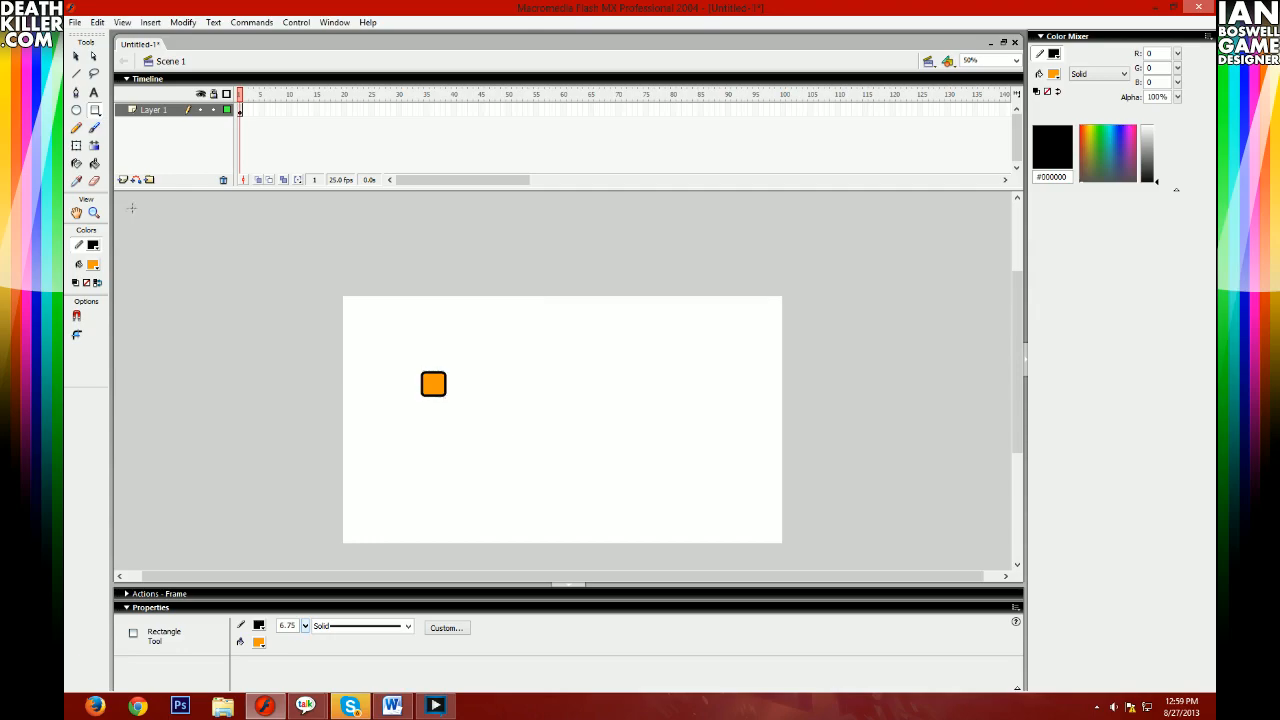
left_click(76, 57)
double_click(433, 385)
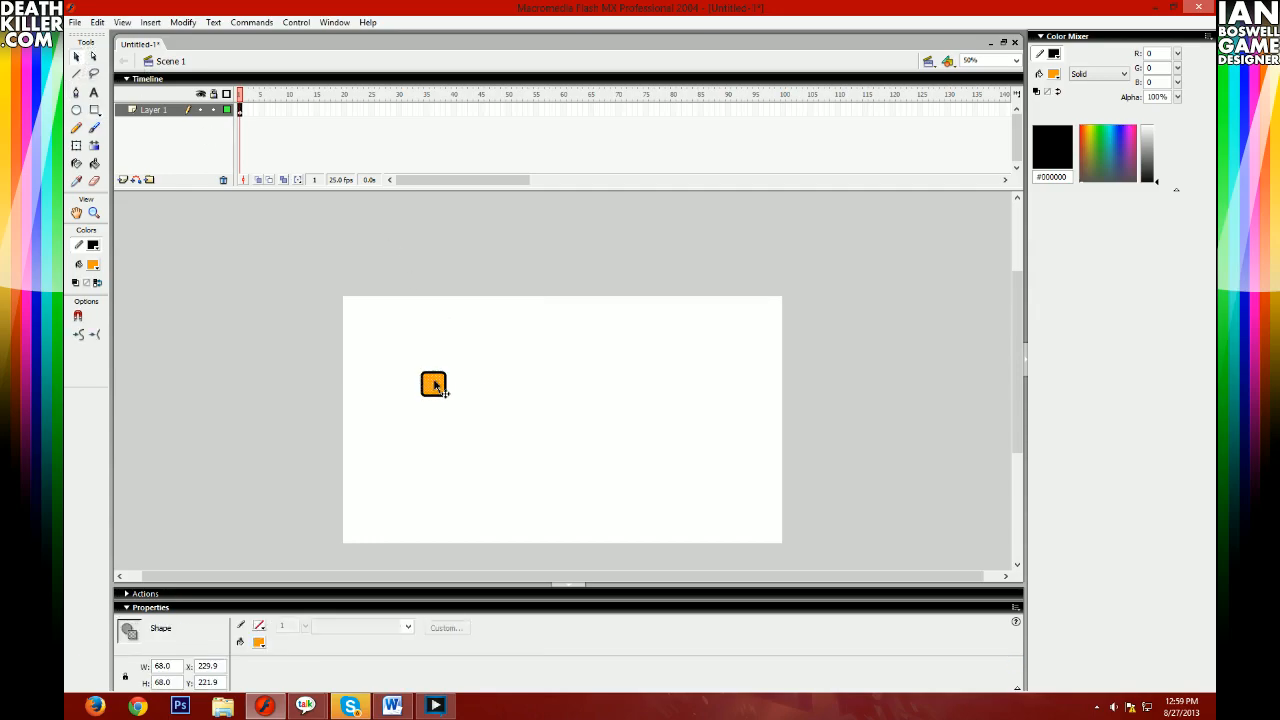
- Scale up the rounded orange square with Free Transform, and delete it from the stage
right_click(433, 382)
left_click(491, 475)
left_click_drag(447, 397, 653, 521)
left_click(657, 456)
left_click_drag(394, 367, 634, 550)
key("Delete")
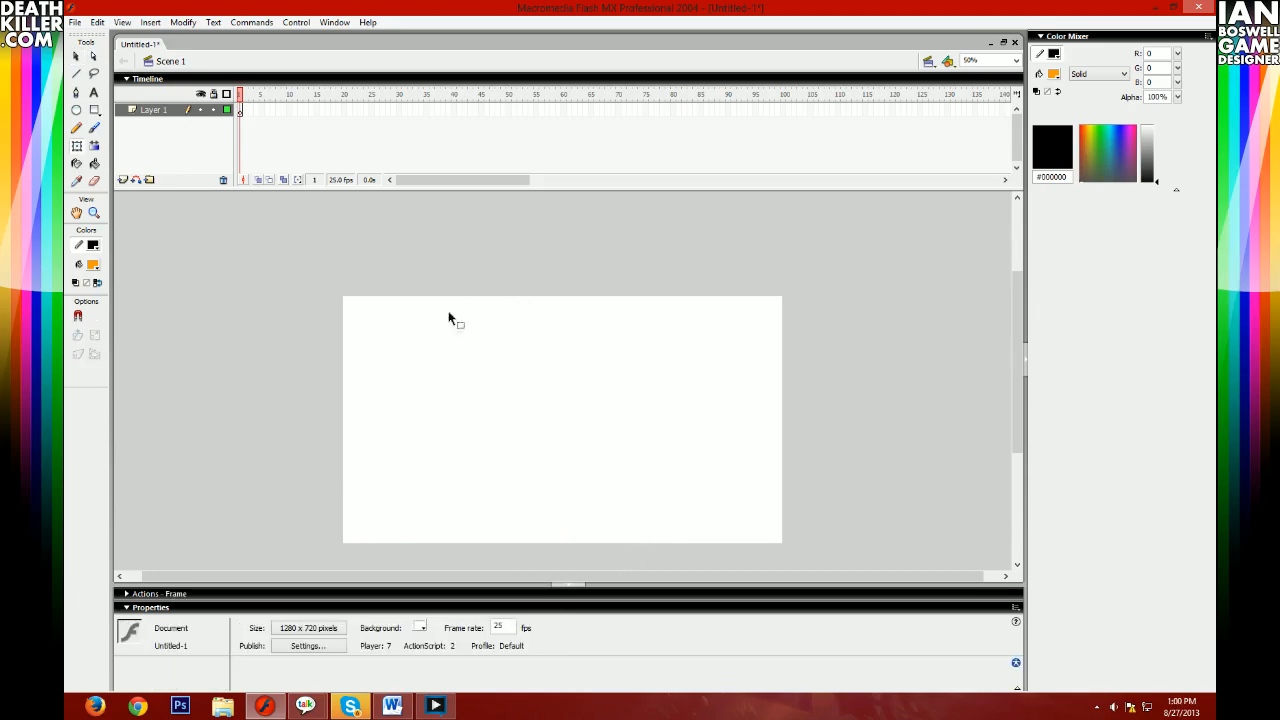
- Reset the Rectangle tool's corner radius to square corners, and increase its stroke height
double_click(95, 110)
key("Return")
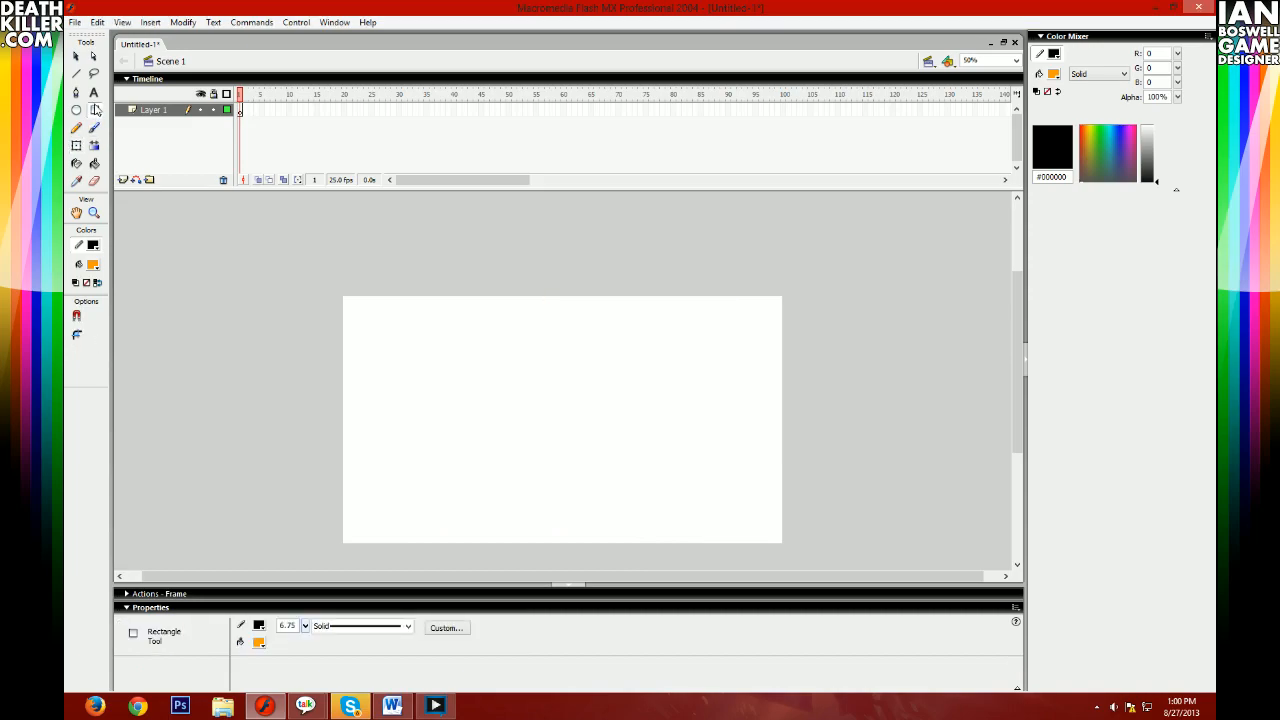
left_click_drag(303, 628, 304, 551)
left_click(181, 611)
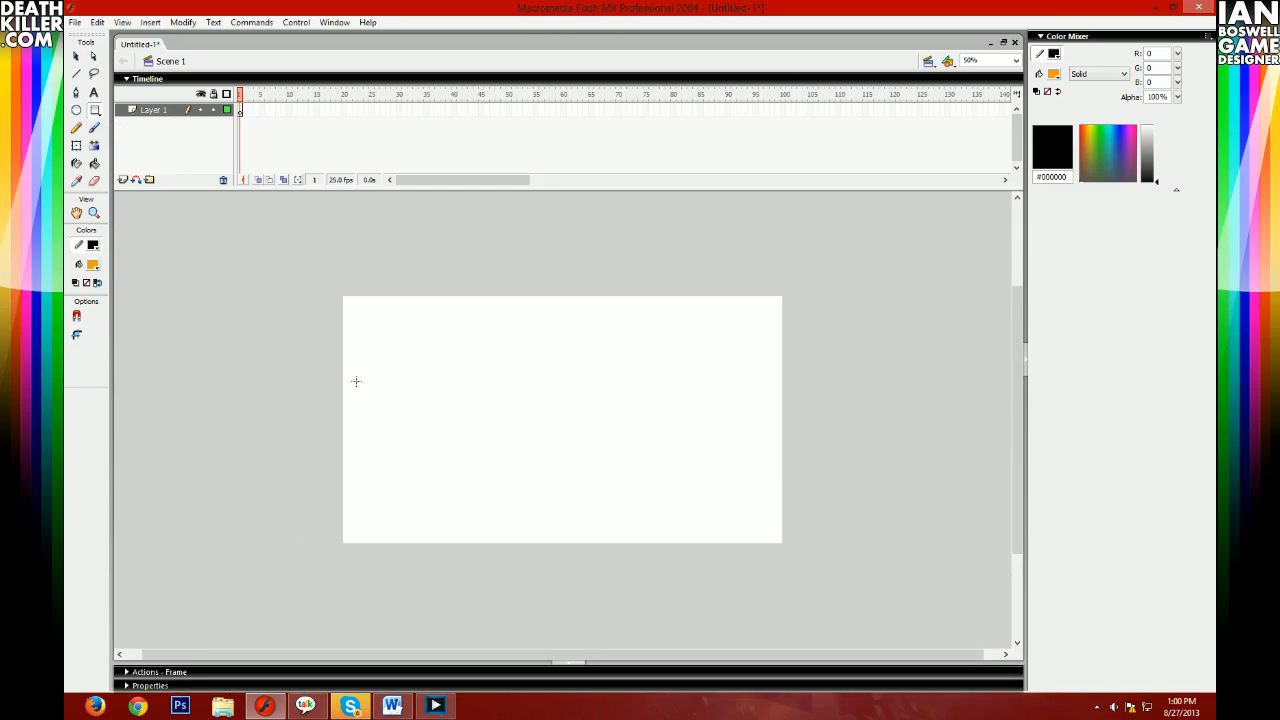
- Draw a large orange square with a thick black outline in the upper-left area of the stage
left_click(1016, 60)
left_click(995, 113)
scroll(394, 397, "up", 2)
scroll(394, 403, "down", 2)
scroll(393, 404, "up", 1)
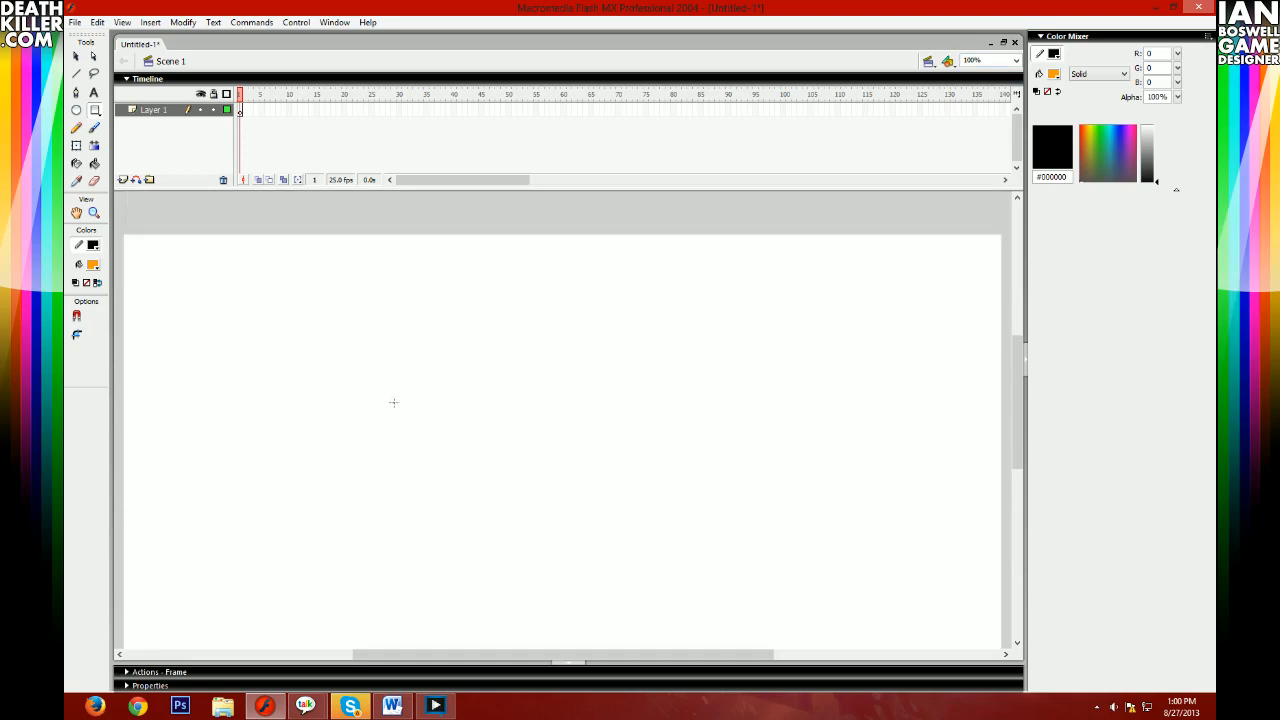
left_click_drag(158, 260, 385, 486)
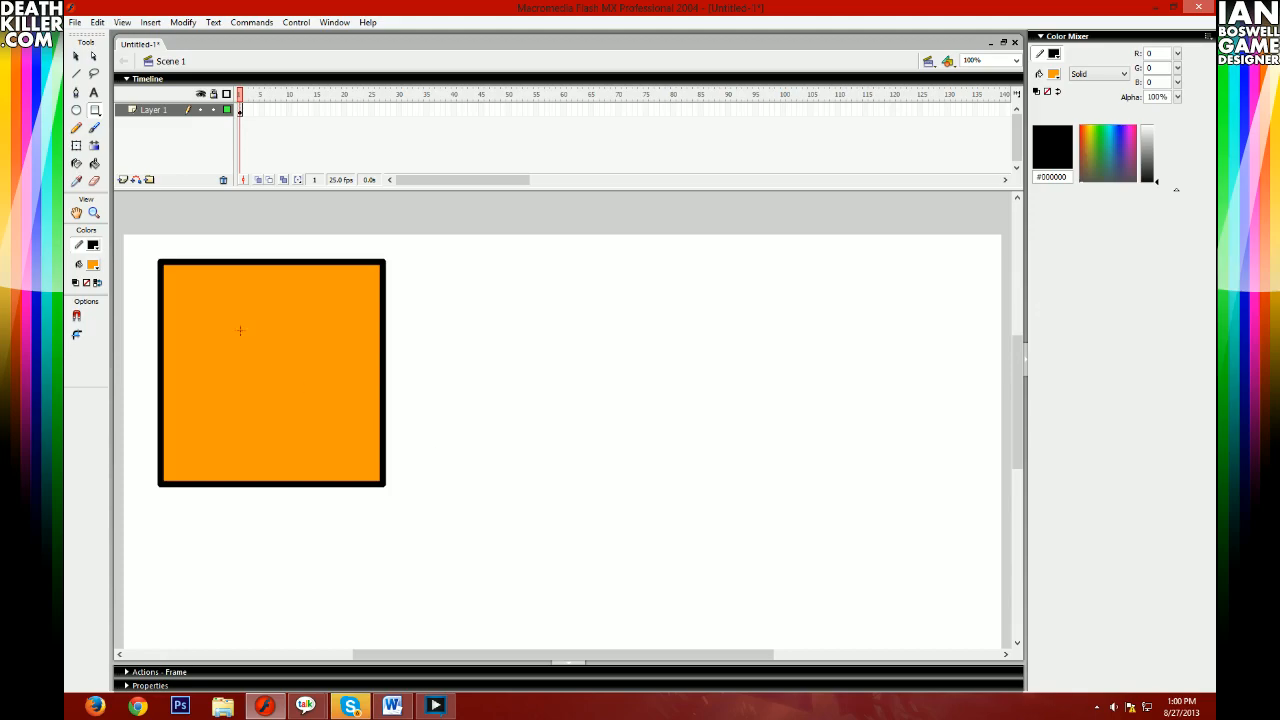
- Select the orange square's fill together with its outline, and move it slightly closer to the stage's upper-left corner
left_click(76, 56)
double_click(282, 329)
mouse_move(274, 386)
left_mouse_down()
mouse_move(562, 418)
mouse_move(323, 371)
mouse_move(274, 383)
mouse_move(257, 363)
mouse_move(263, 378)
mouse_move(397, 429)
mouse_move(289, 420)
mouse_move(297, 413)
mouse_move(259, 383)
left_mouse_up()
left_click(494, 414)
left_click(258, 388)
left_click(504, 388)
double_click(280, 367)
left_click_drag(258, 382, 262, 382)
left_click(431, 403)
double_click(296, 380)
left_click(417, 354)
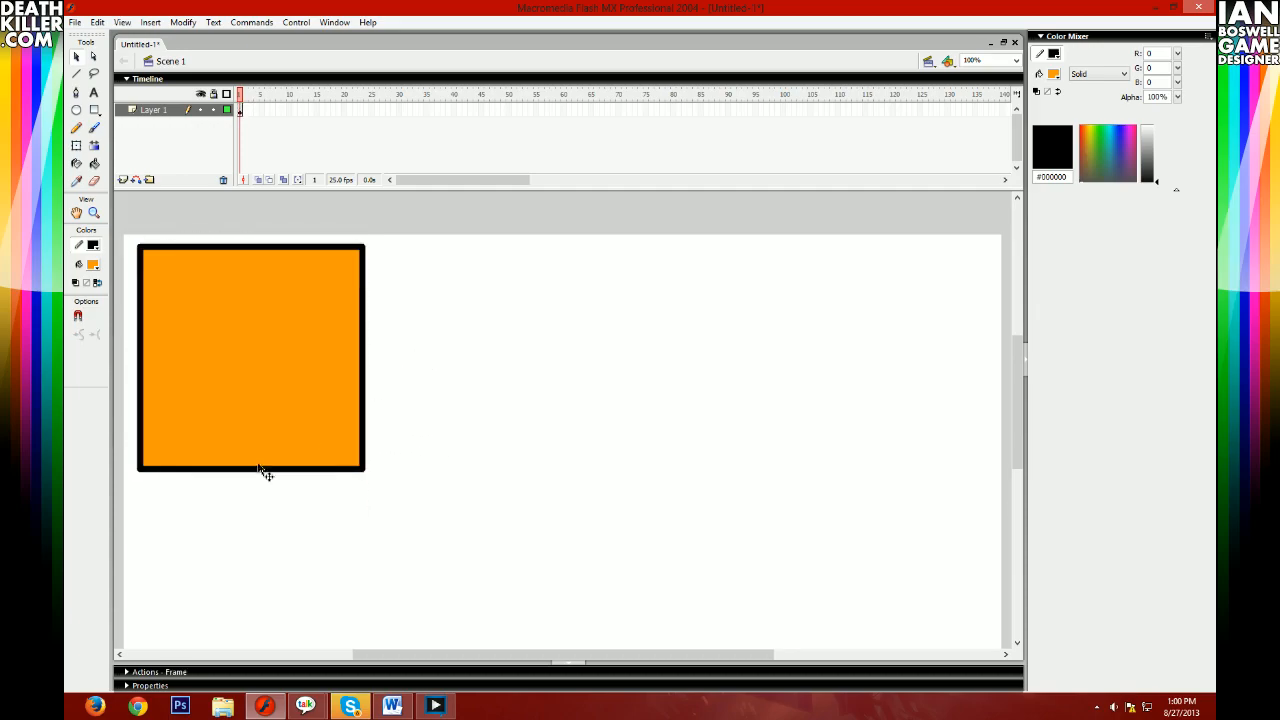
- Draw a smaller square inside the orange square and shift the orange fill off its outline, undoing each test
left_click(93, 111)
mouse_move(223, 323)
left_mouse_down()
mouse_move(334, 425)
mouse_move(340, 447)
mouse_move(238, 340)
left_mouse_up()
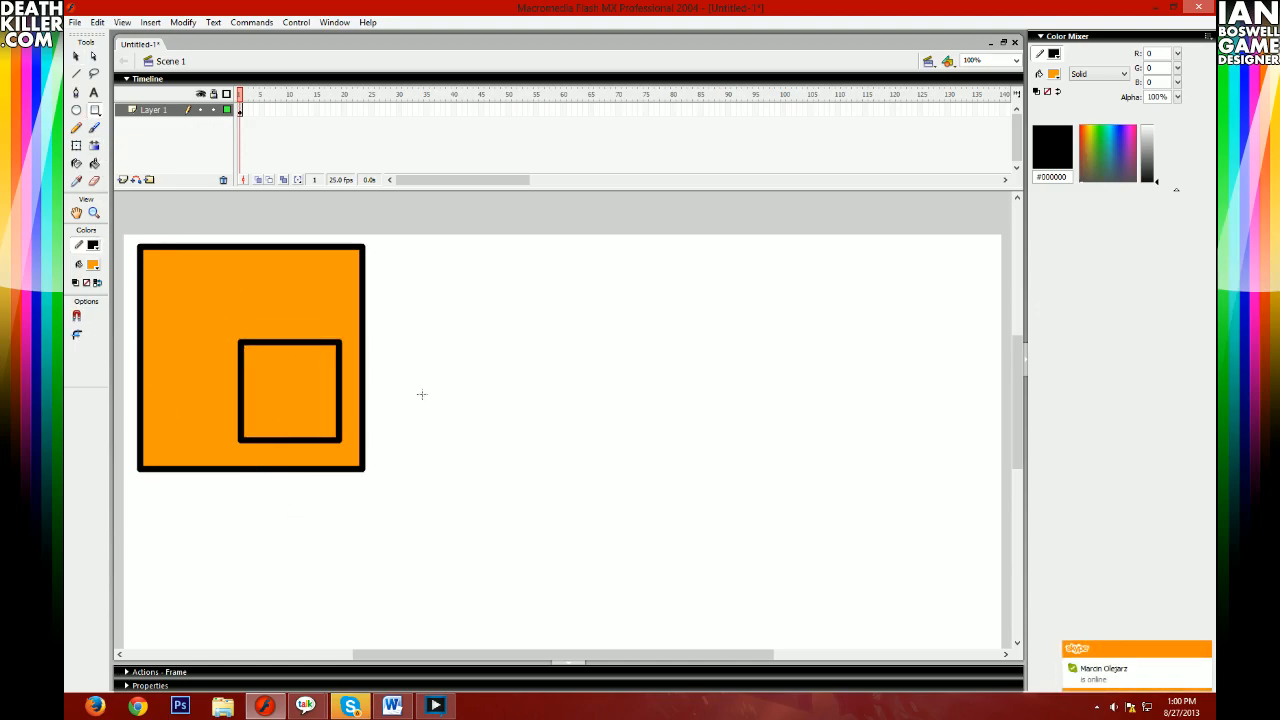
key("ctrl+z")
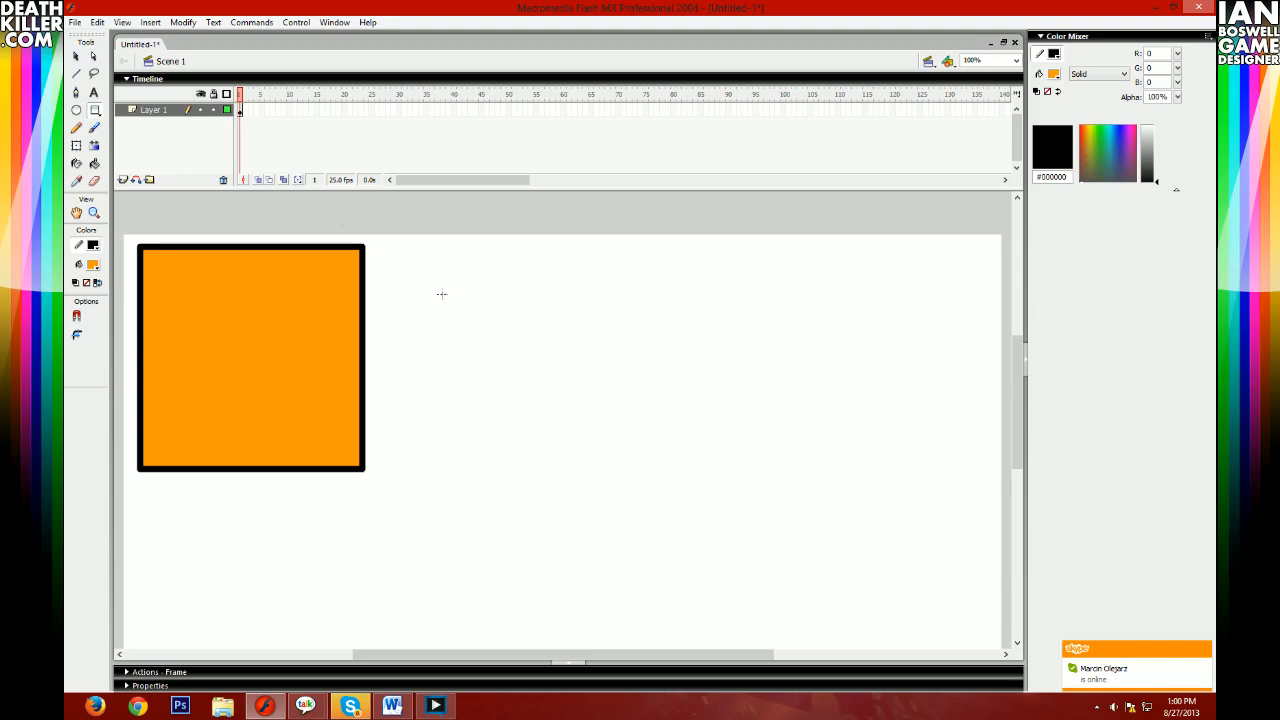
left_click(77, 57)
left_click_drag(350, 328, 337, 330)
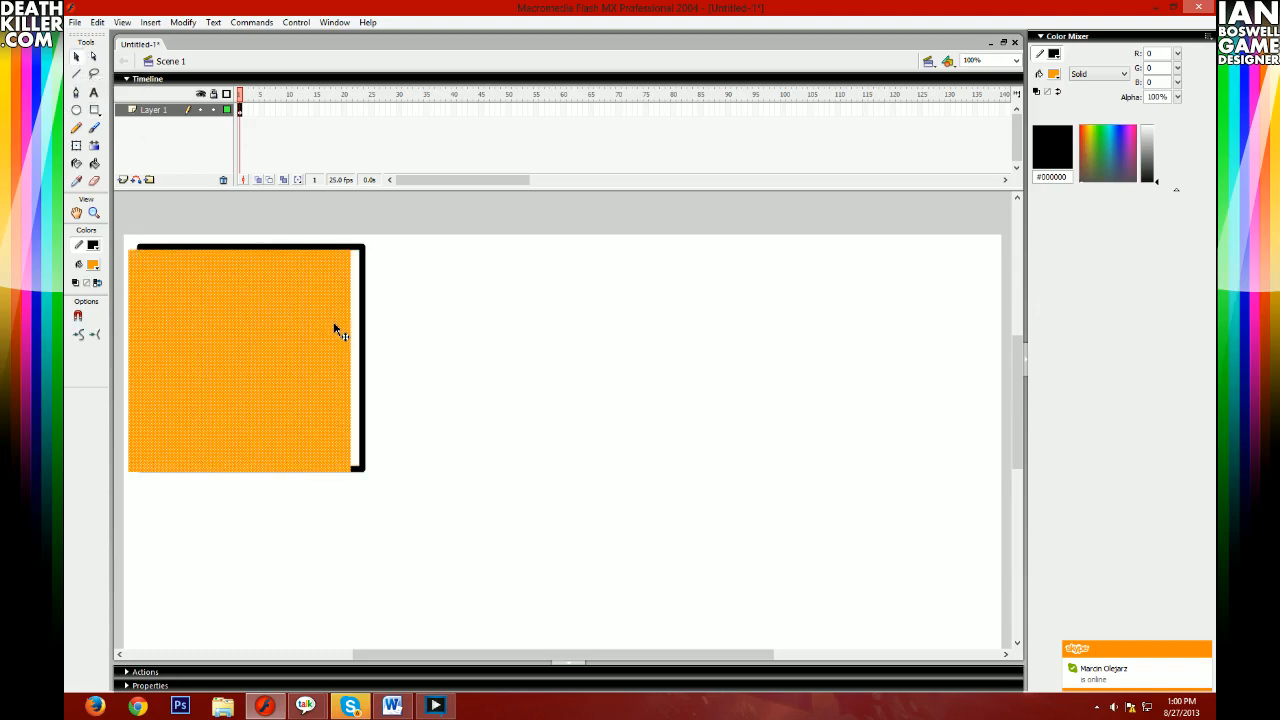
key("ctrl+z")
- Delete the orange square with its outline, and reconfirm the Rectangle tool's corner radius setting
double_click(306, 349)
key("Delete")
key("r")
double_click(95, 111)
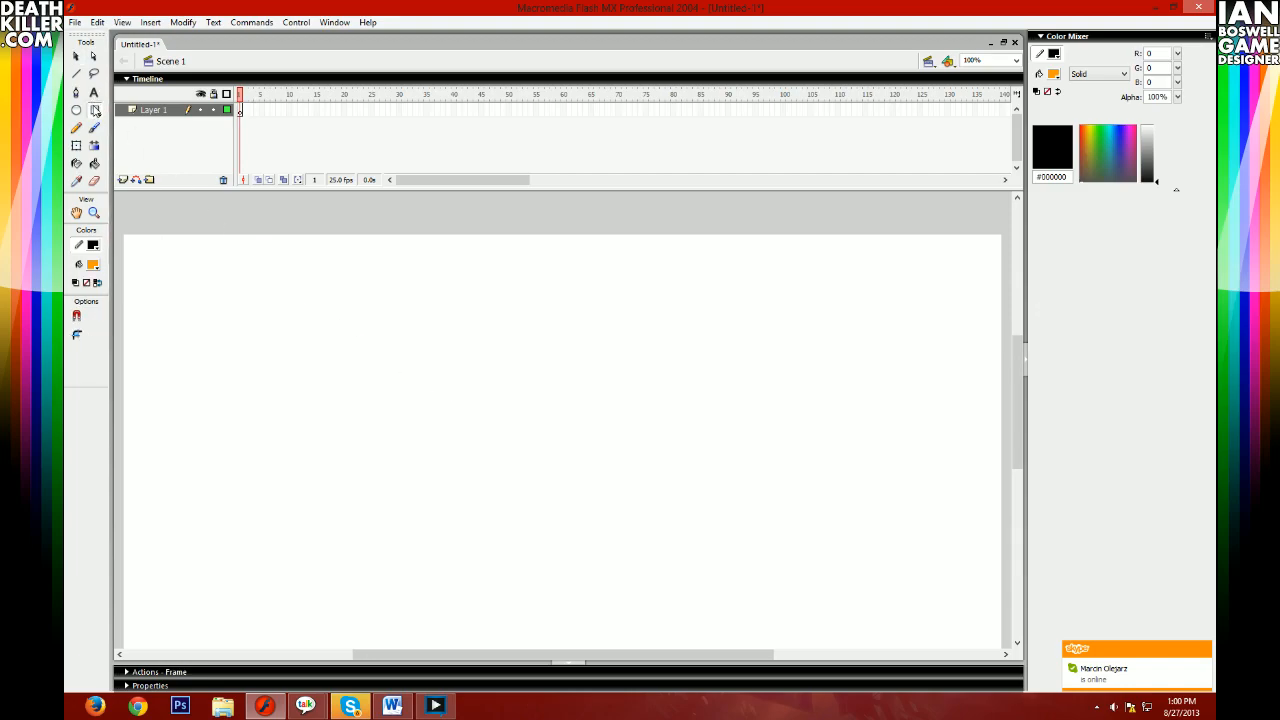
key("Return")
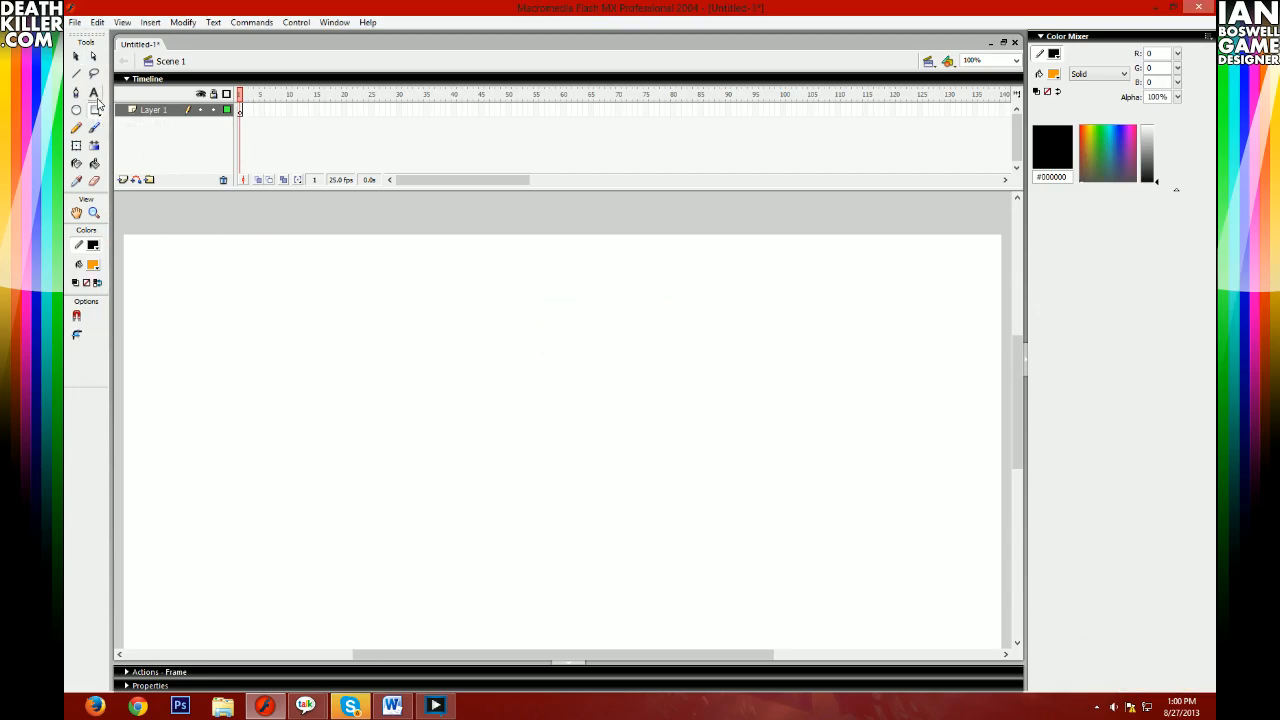
- Try green #66FF00 as the fill, and set the stroke color to blue and the fill color to light blue #33CCFF
left_click(93, 264)
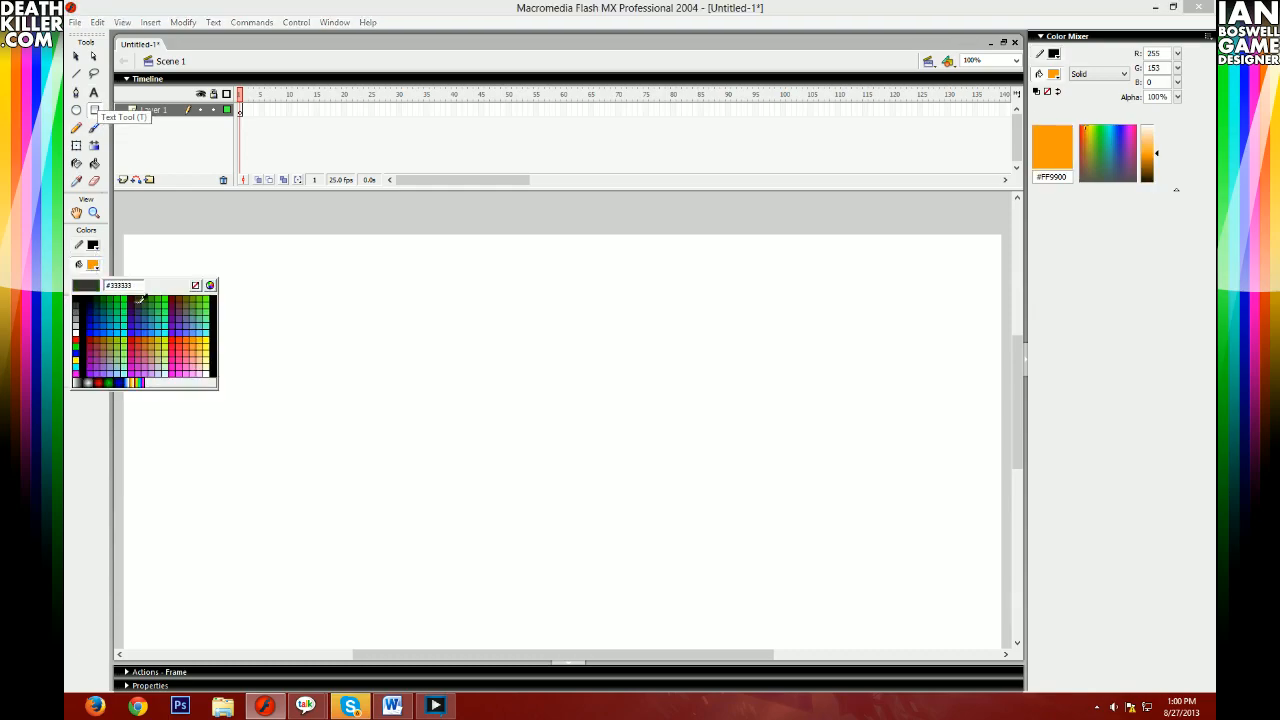
left_click(203, 299)
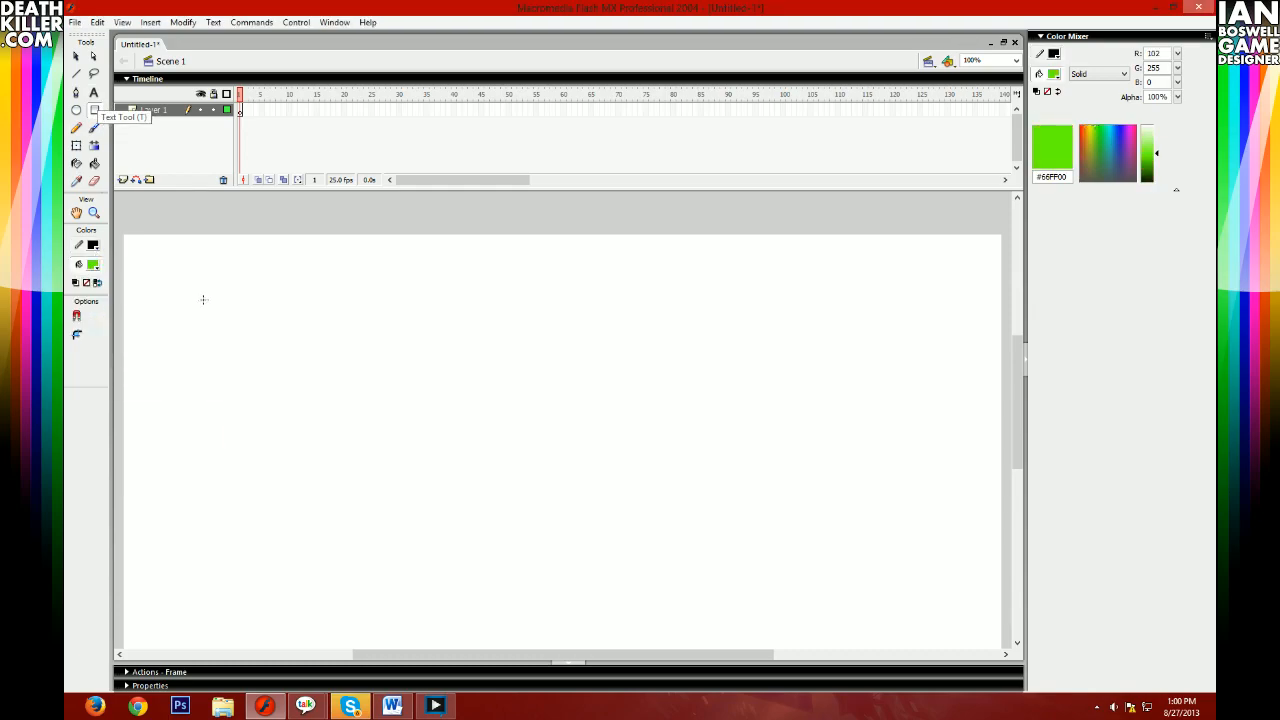
left_click(93, 264)
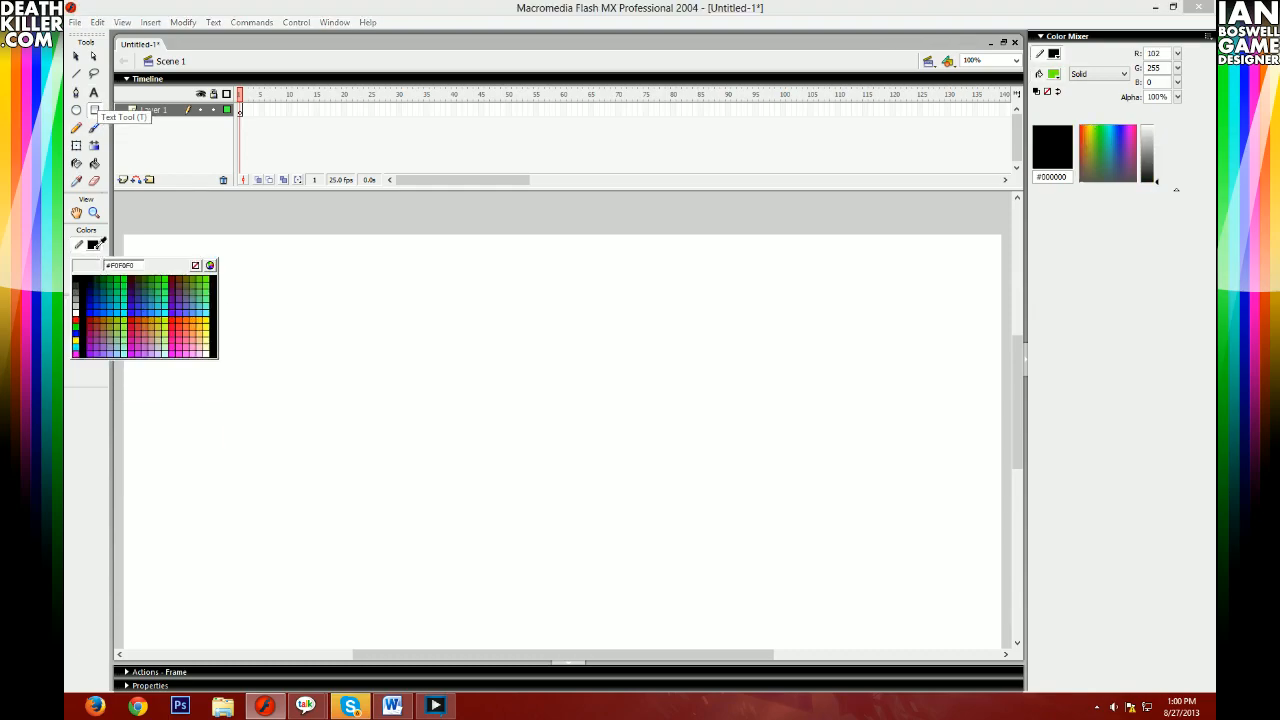
left_click(150, 309)
left_click(103, 267)
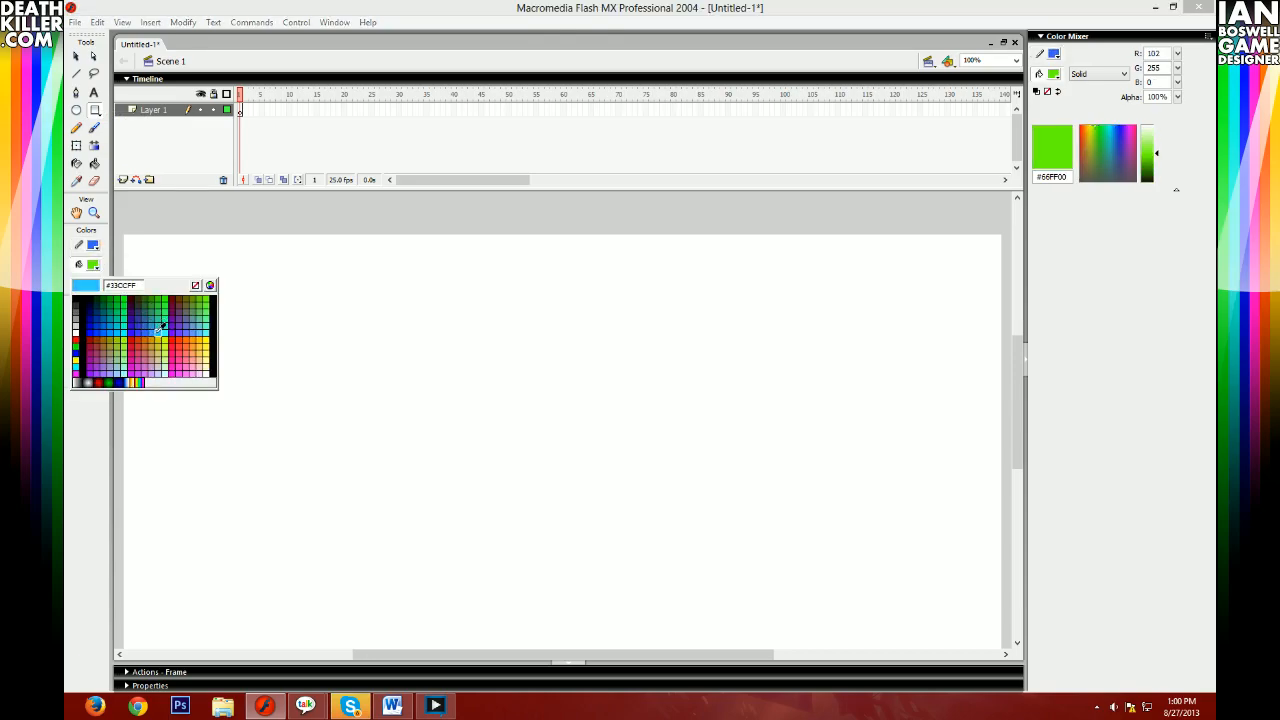
left_click(160, 328)
- Draw a light blue square with a blue outline on the stage's left half, undoing the unwanted attempts
left_click_drag(273, 281, 461, 467)
key("ctrl+z")
mouse_move(340, 406)
left_mouse_down()
mouse_move(254, 317)
mouse_move(326, 374)
mouse_move(335, 400)
mouse_move(192, 262)
mouse_move(317, 394)
mouse_move(339, 437)
left_mouse_up()
key("ctrl+z")
key("ctrl+z")
key("ctrl+z")
- Select the light blue square with its outline and move it toward the center of the stage
left_click(75, 57)
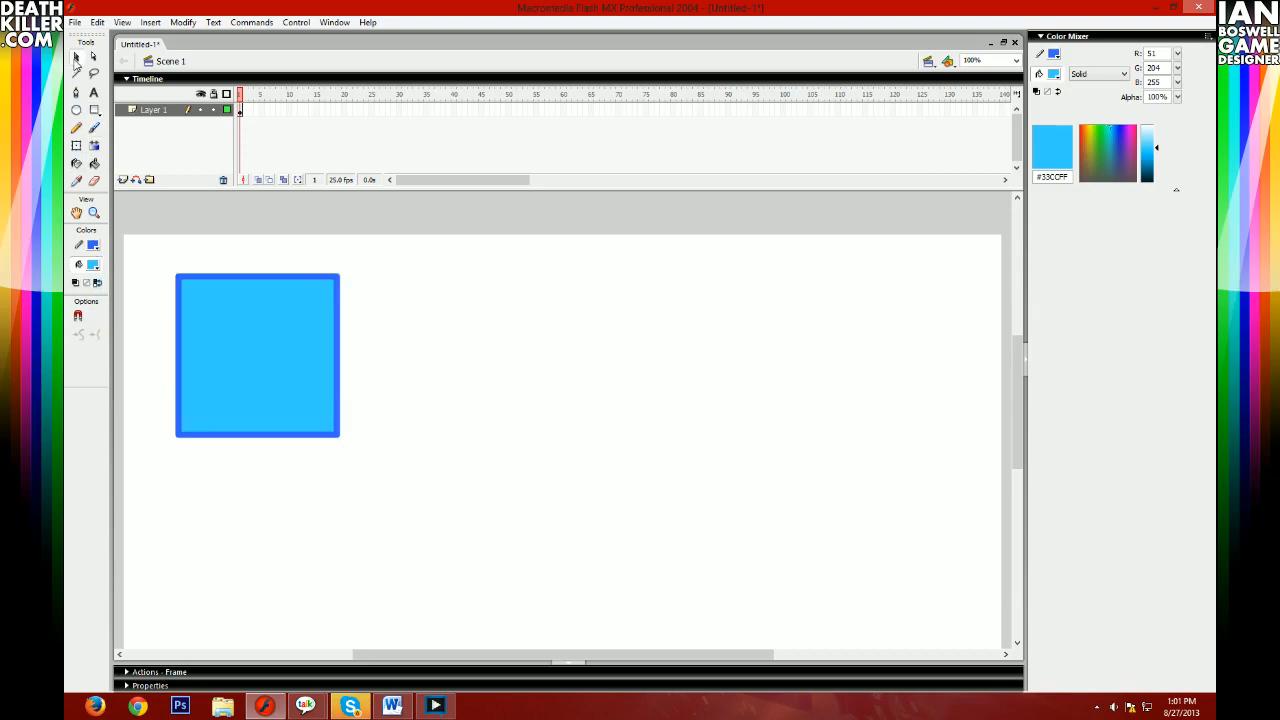
double_click(251, 334)
left_click(248, 237)
double_click(289, 361)
left_click(346, 360)
double_click(293, 351)
left_click_drag(264, 352, 488, 436)
left_click(272, 357)
- Draw a wide, unfilled blue ellipse with the Oval tool, overlapping the upper half of the square
left_click(76, 110)
left_click(95, 266)
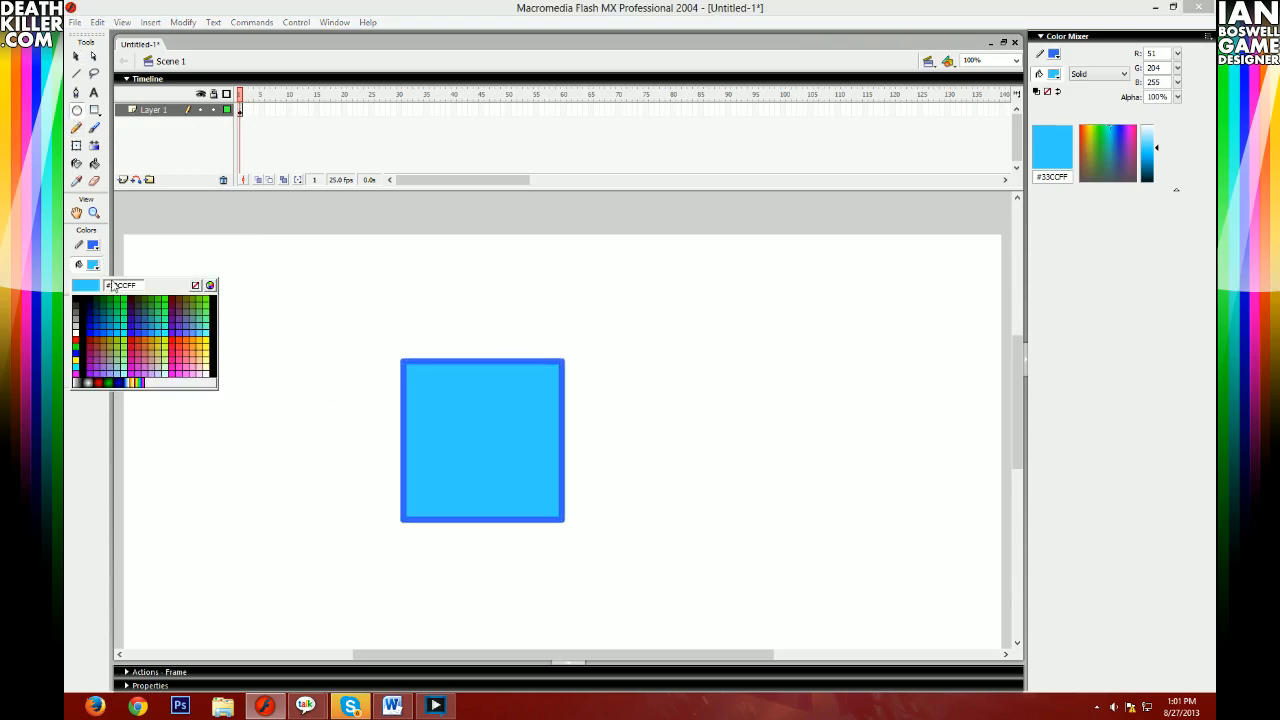
left_click(198, 272)
mouse_move(333, 271)
left_mouse_down()
mouse_move(634, 437)
mouse_move(641, 460)
left_mouse_up()
- Fill the part of the square inside the ellipse with a vertical linear gradient from #33CCFF to white
left_click(94, 181)
left_click(1098, 74)
left_click(1090, 107)
left_click(1048, 76)
left_click(544, 370)
left_click_drag(458, 371, 471, 520)
left_click_drag(502, 375, 502, 488)
- Delete the ellipse's outline, leaving only its curved edge between the square's two fills
left_click(77, 57)
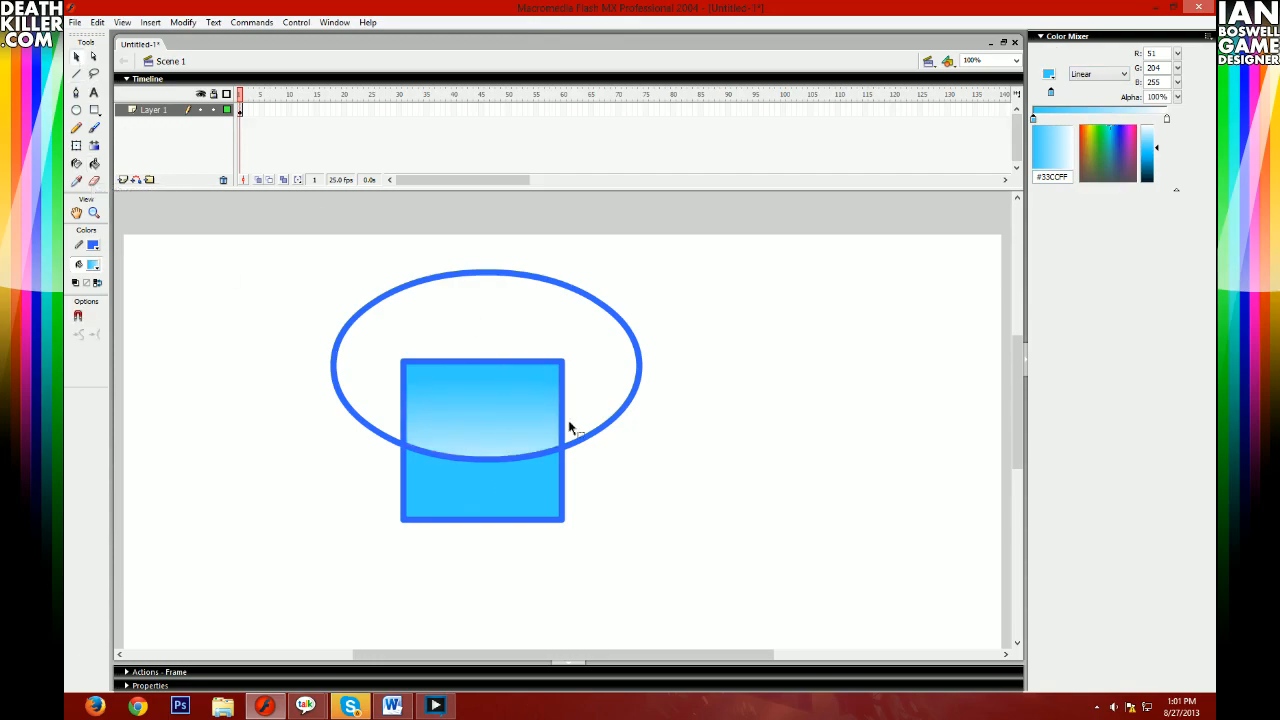
double_click(588, 437)
key("Delete")
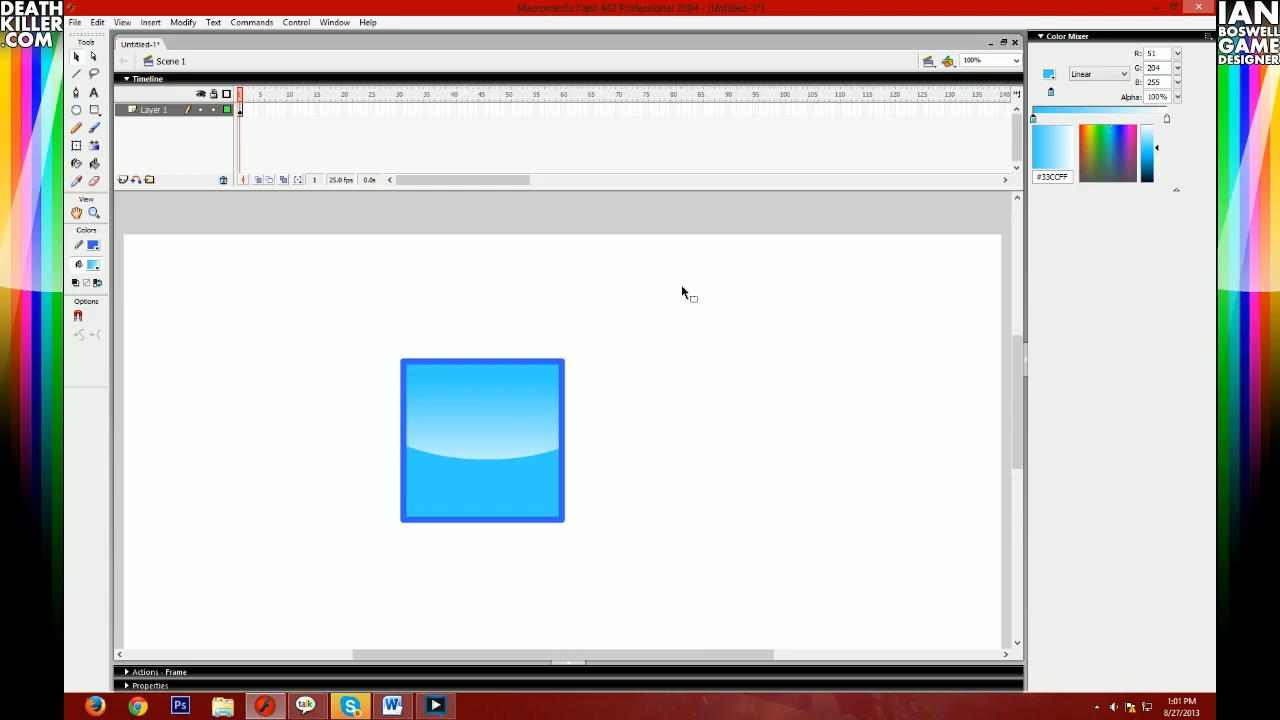
- Fill the square's lower part with a subtle vertical linear gradient from light blue to dark blue #014758
left_click(94, 163)
left_click(1167, 119)
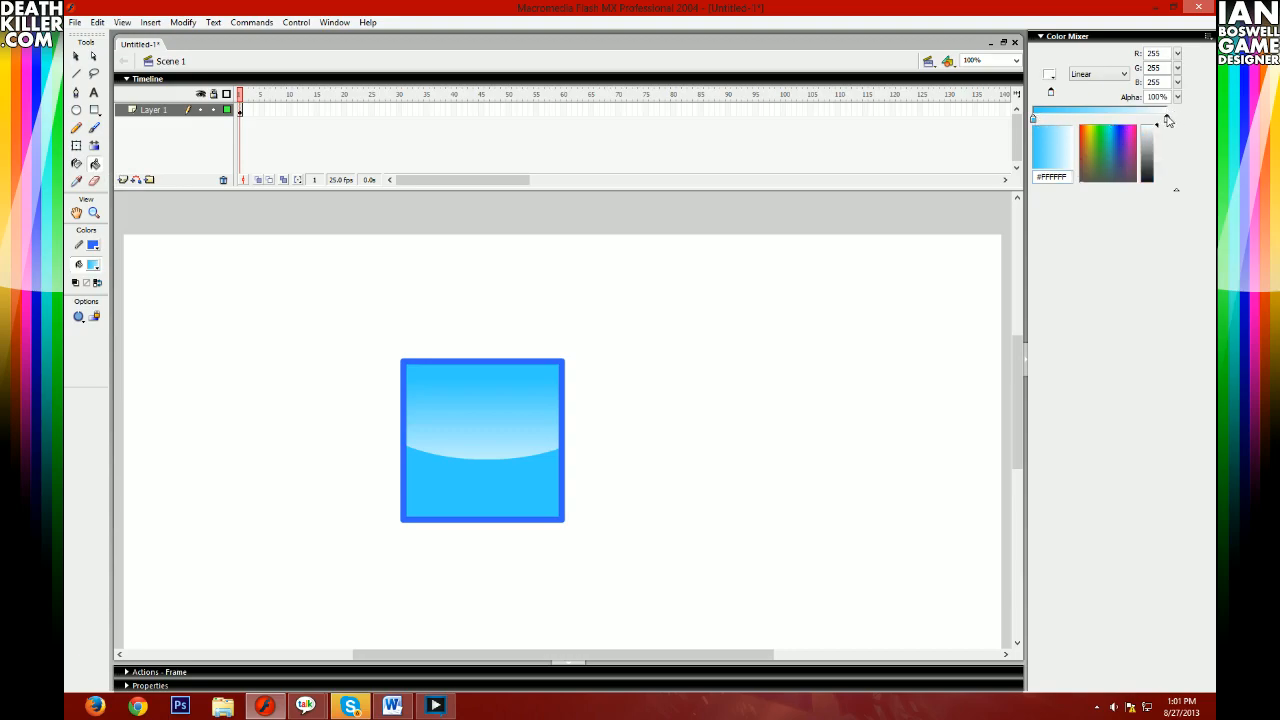
left_click(1051, 80)
left_click(537, 475)
left_click(1155, 173)
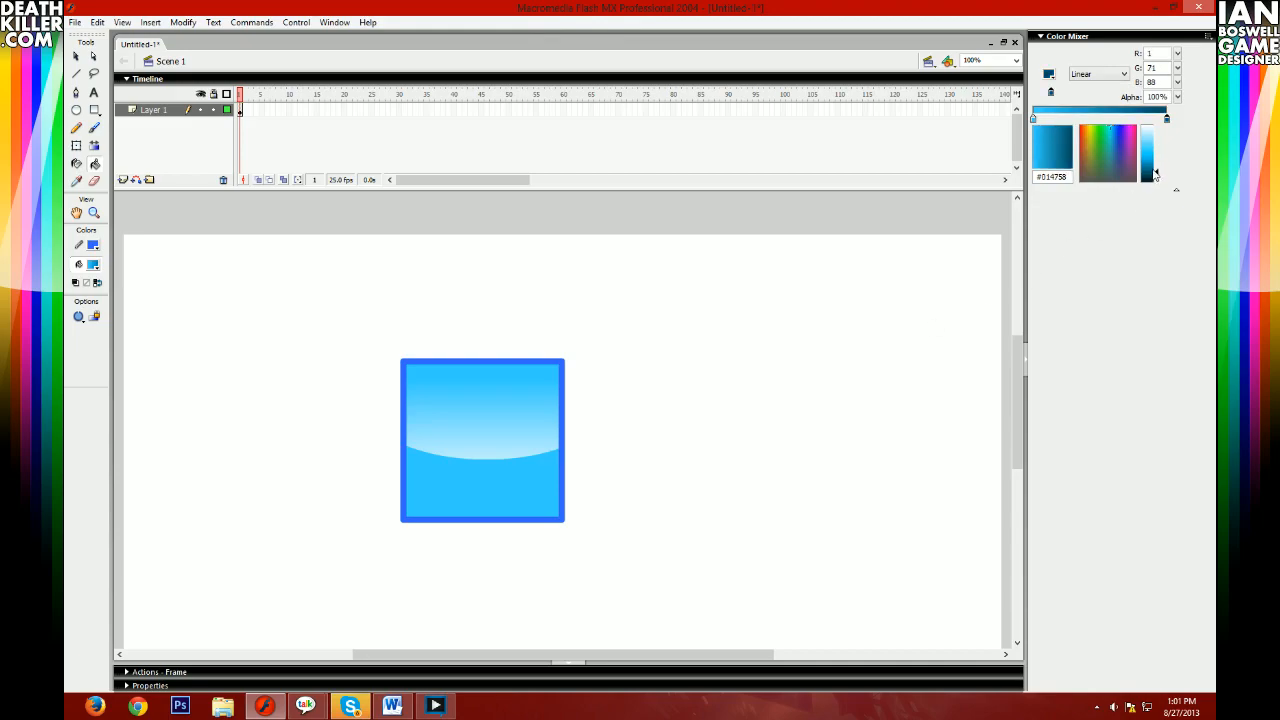
left_click(539, 458)
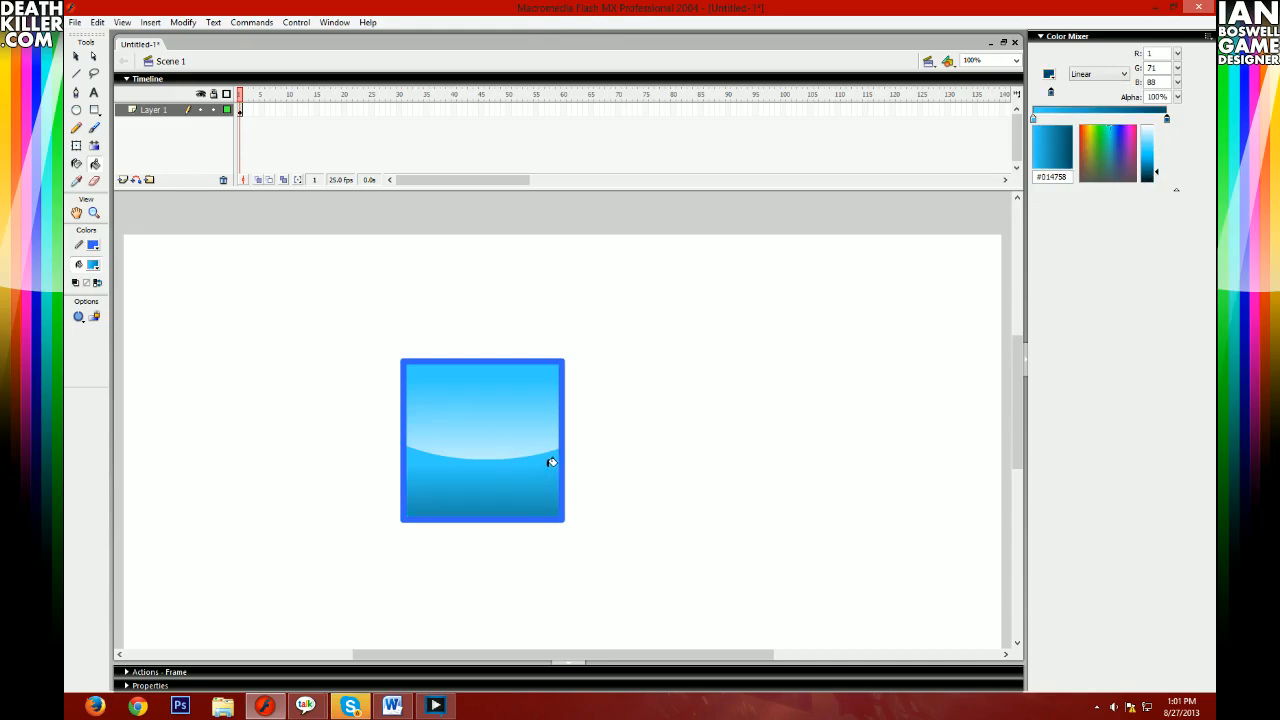
left_click_drag(552, 519, 542, 615)
key("ctrl+z")
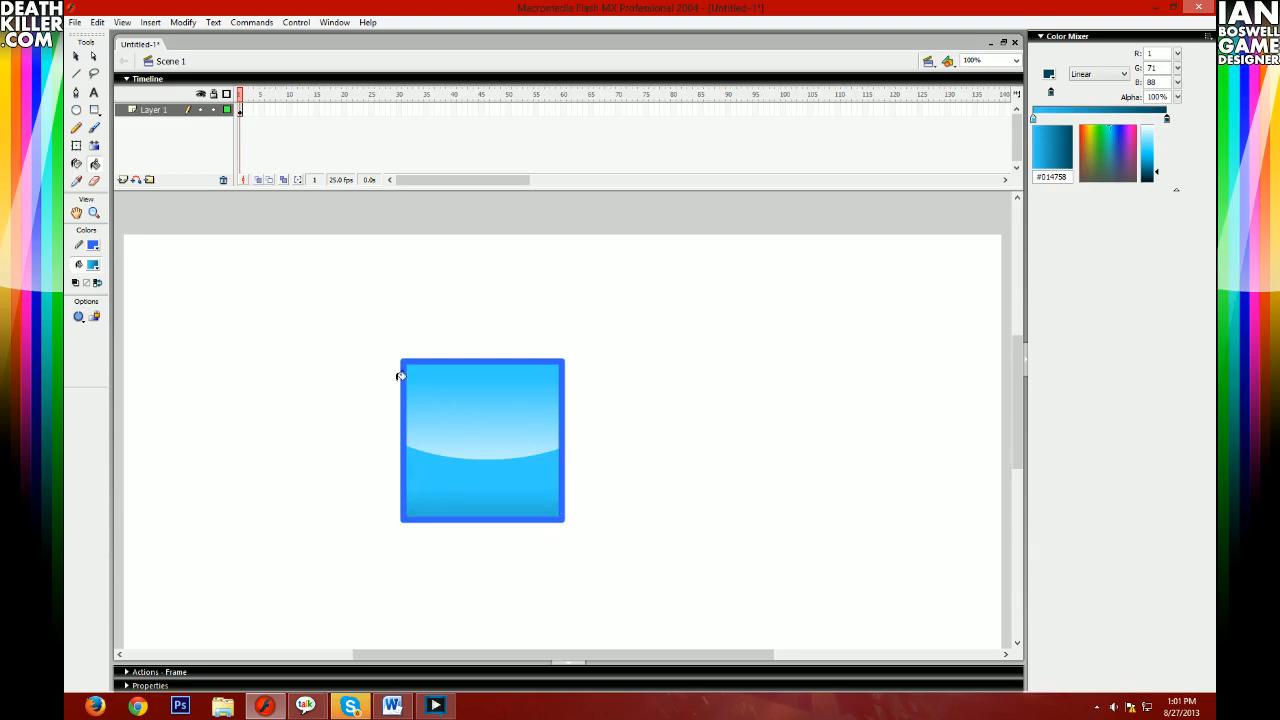
double_click(78, 47)
left_click(77, 70)
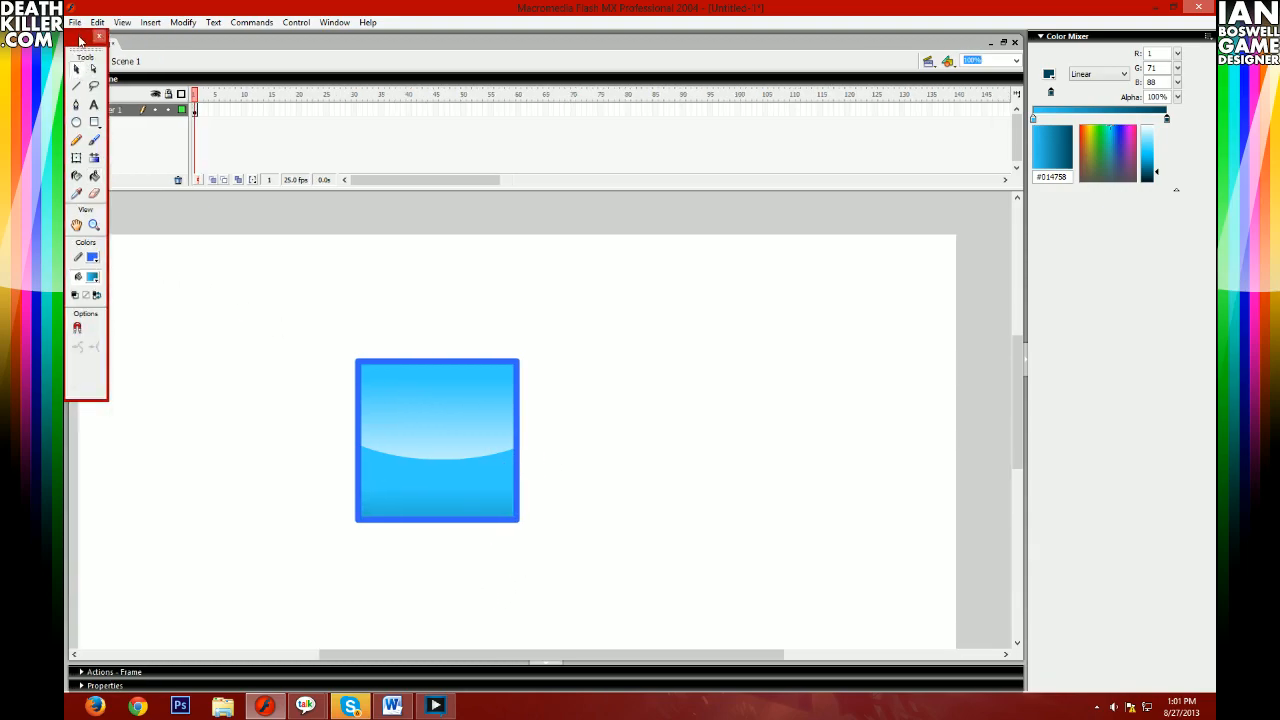
left_click_drag(80, 40, 70, 47)
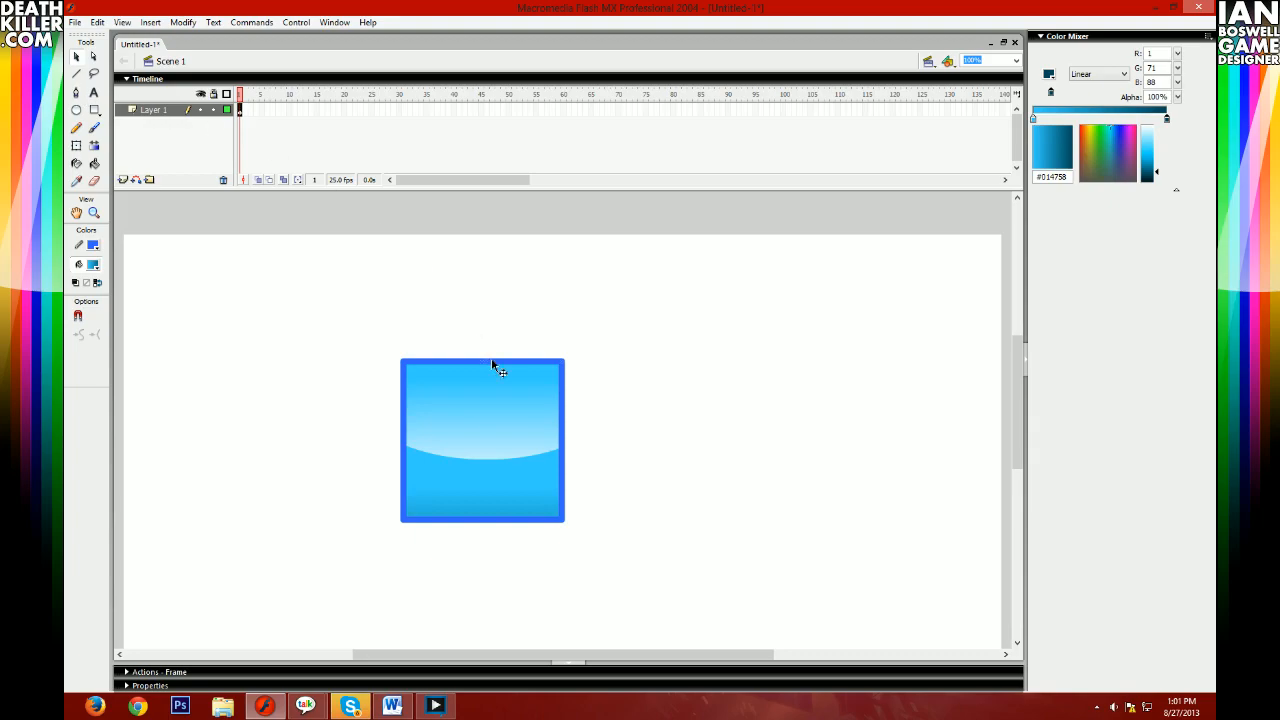
- Draw a slightly larger, unfilled square with a blue outline around the glossy blue square
left_click(93, 264)
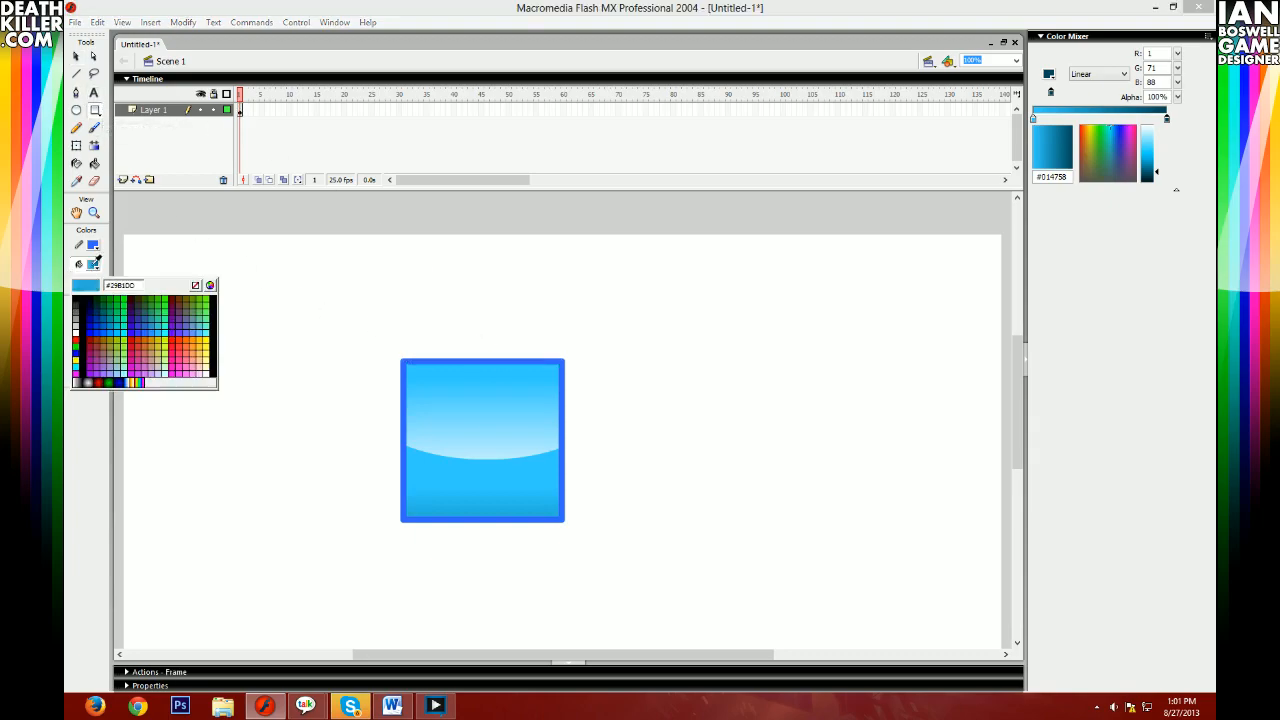
left_click(196, 285)
left_click_drag(388, 349, 580, 540)
- Select the entire outer square outline and nudge it into position around the inner square
left_click(78, 58)
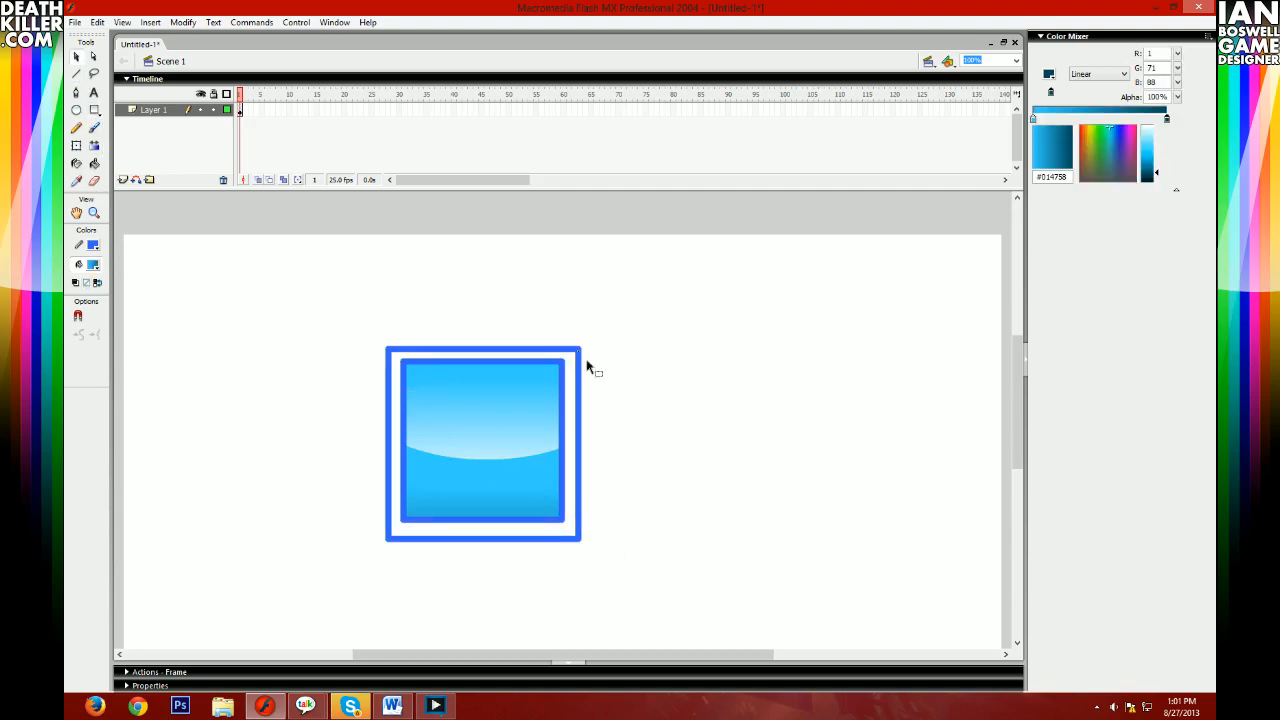
double_click(577, 365)
left_click_drag(577, 365, 578, 360)
key("Right")
key("Down")
key("Down")
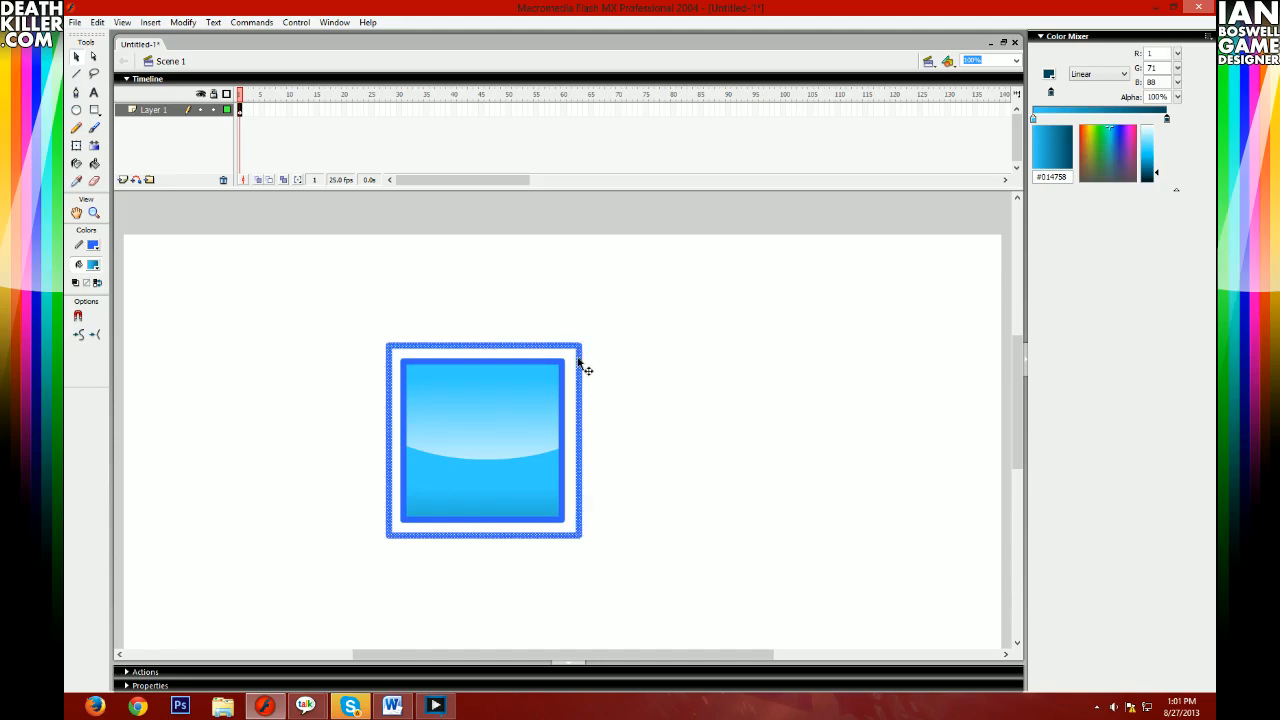
key("Left")
key("Left")
key("Right")
key("Right")
key("Up")
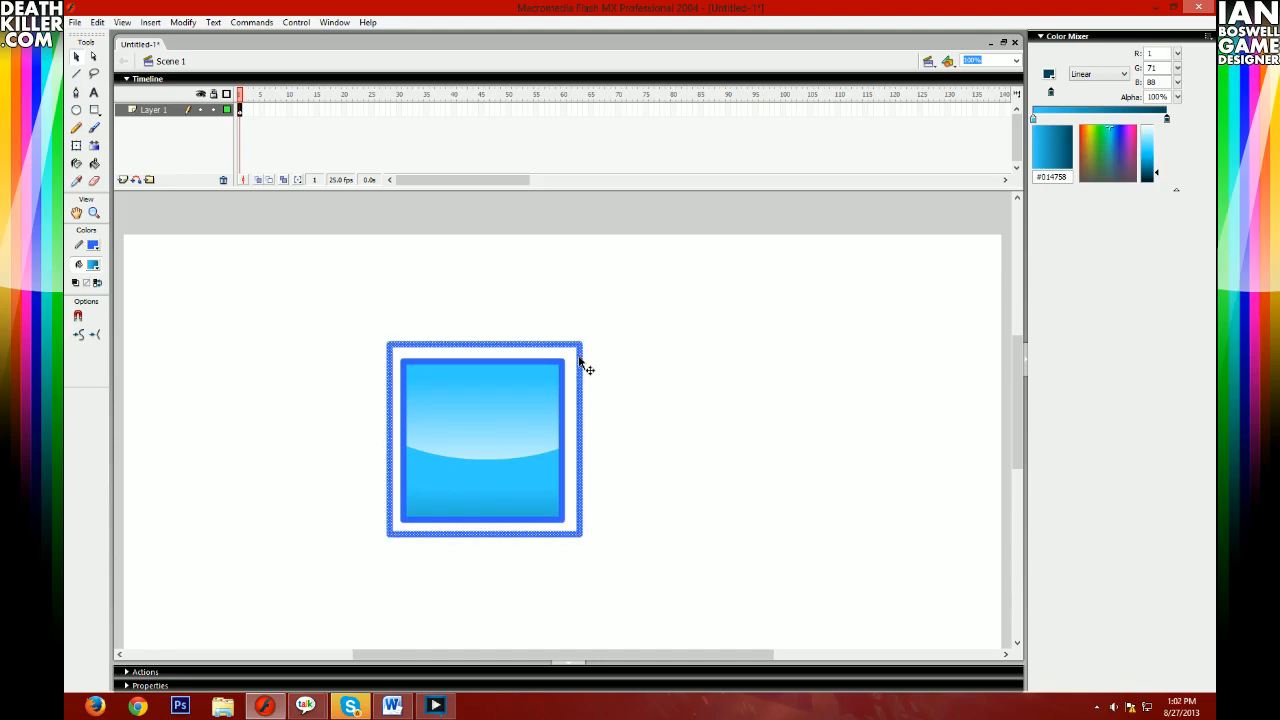
key("Left")
key("Left")
left_click(595, 360)
double_click(513, 346)
left_click(512, 320)
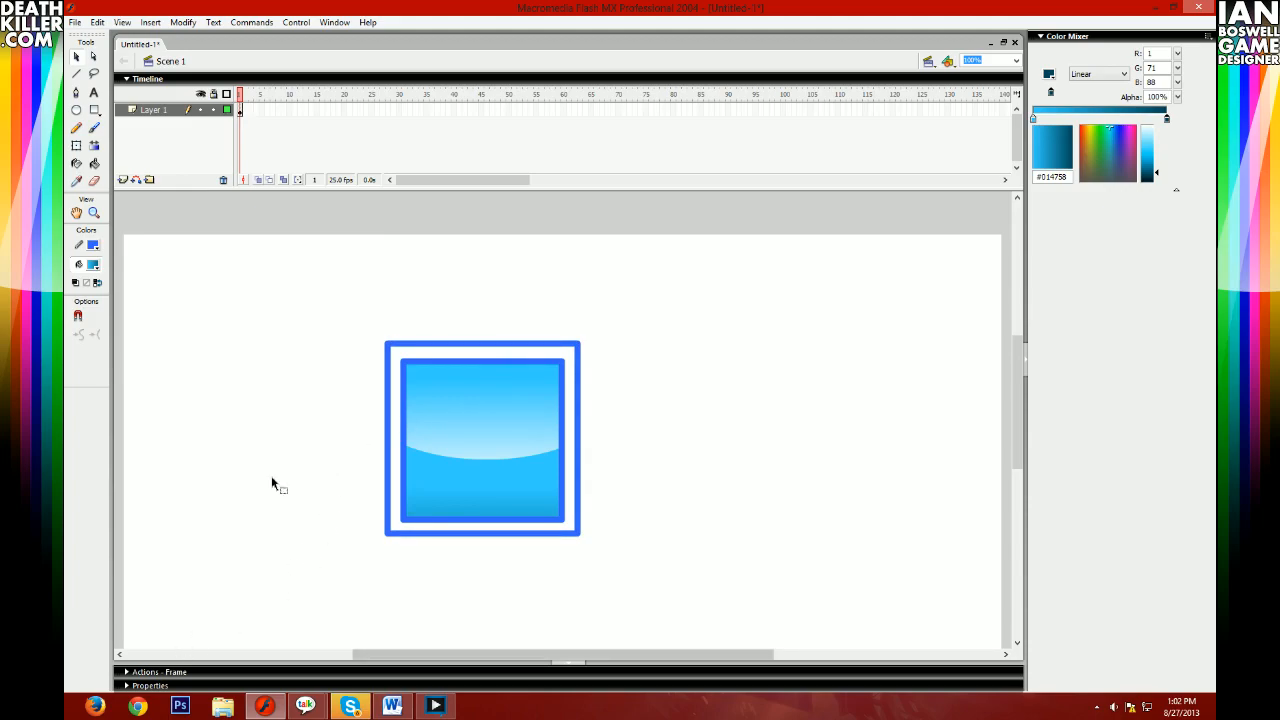
- Examine the square's outlines and fill boundary up close, selecting its lower and upper fills separately
double_click(535, 433)
key("ctrl+a")
left_click(659, 561)
left_click(1016, 60)
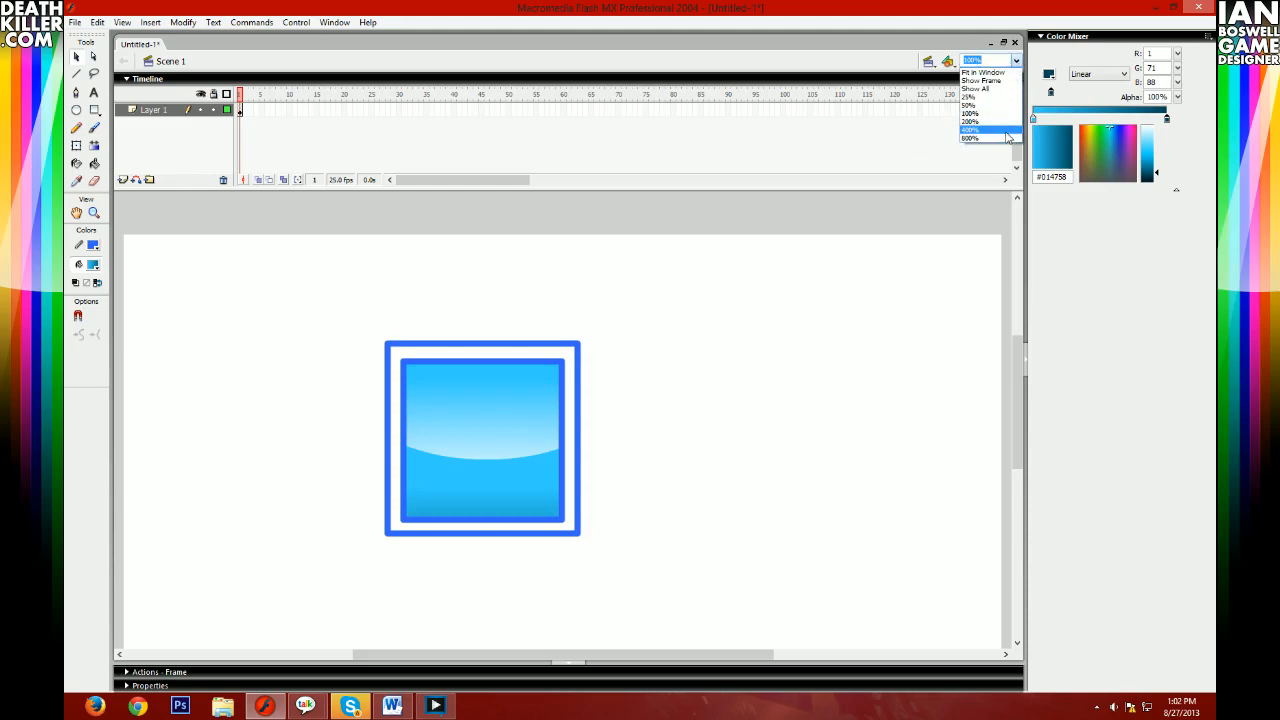
left_click(975, 125)
scroll(771, 514, "up", 3)
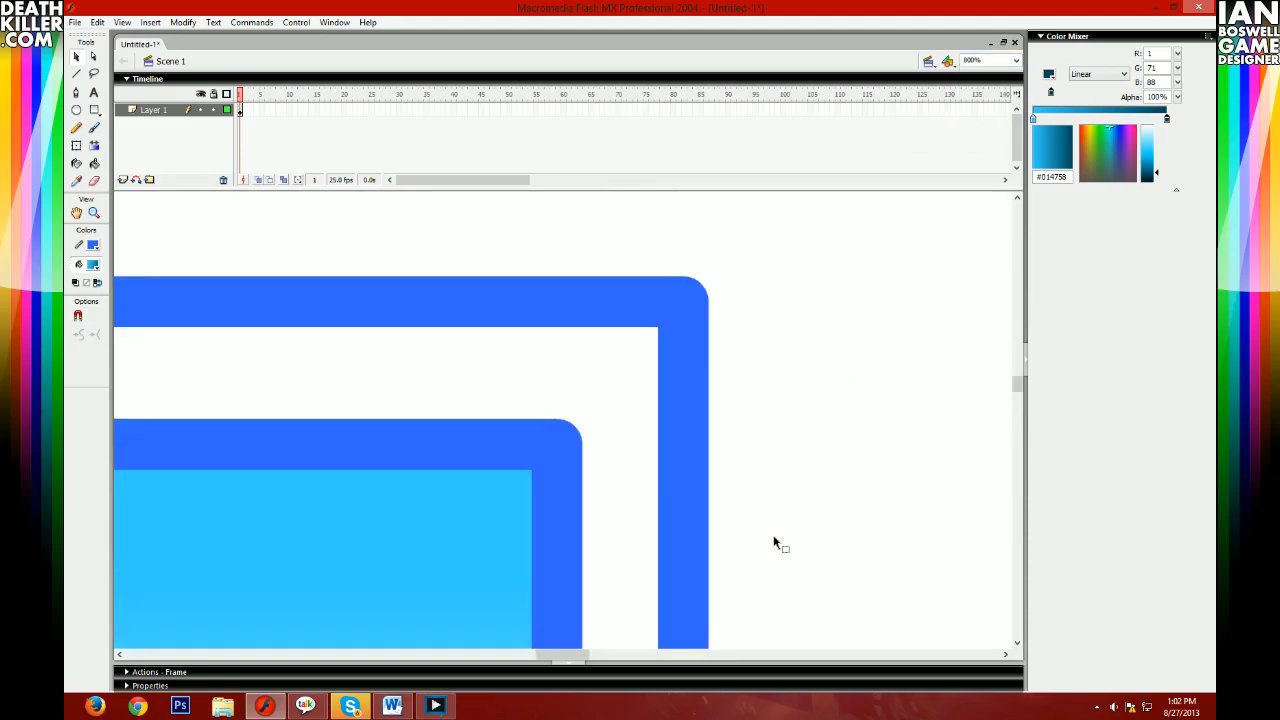
scroll(797, 462, "down", 4)
scroll(797, 462, "down", 2)
scroll(760, 585, "up", 1)
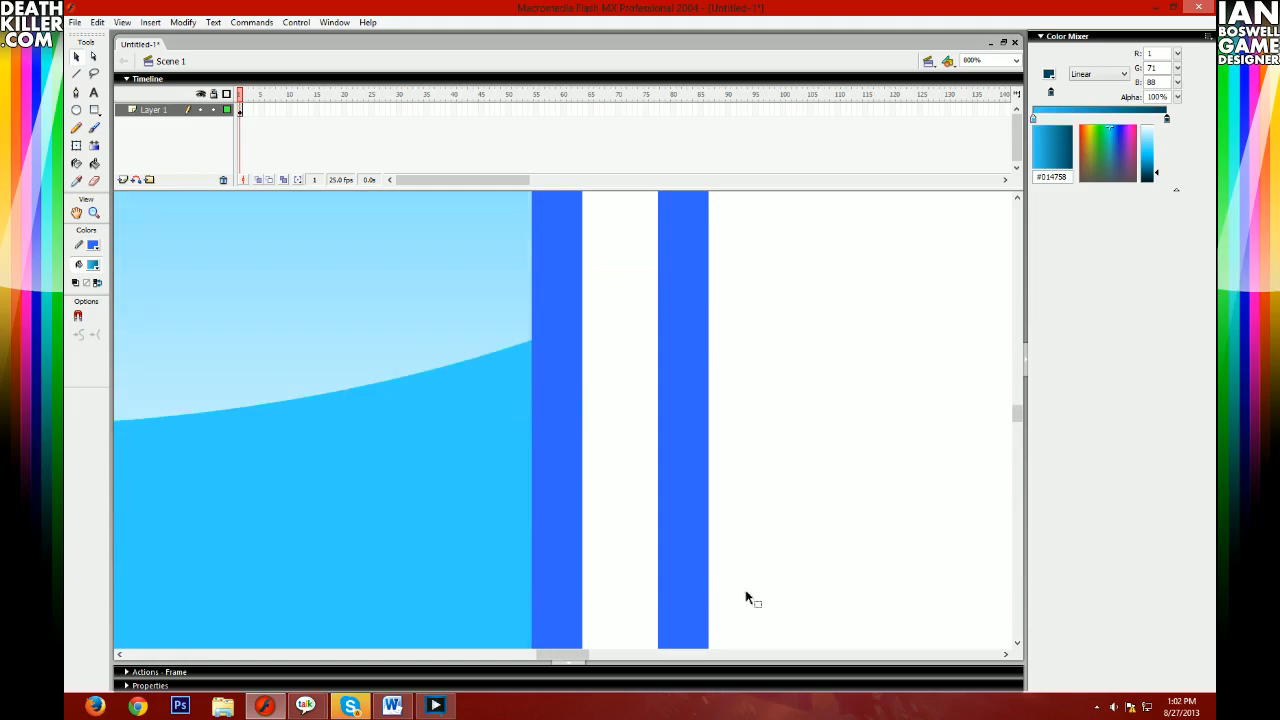
left_click_drag(562, 657, 501, 656)
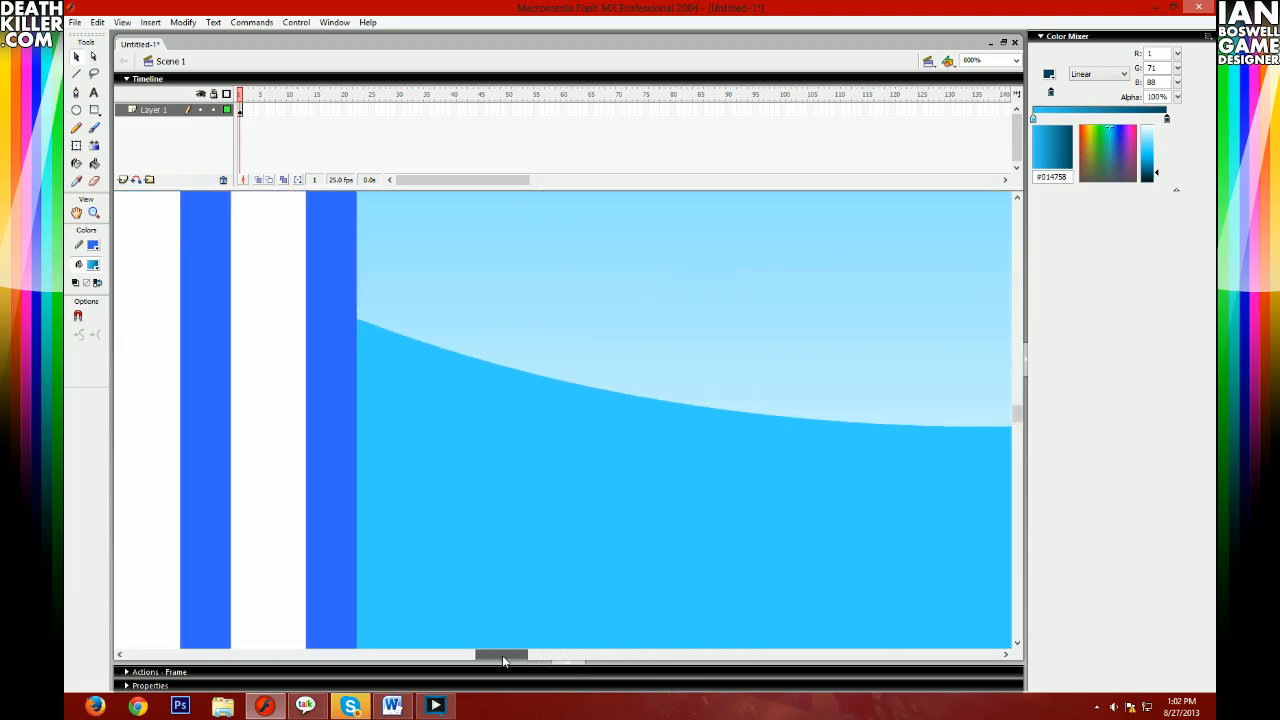
left_click(421, 364)
left_click(427, 323)
left_click(423, 366)
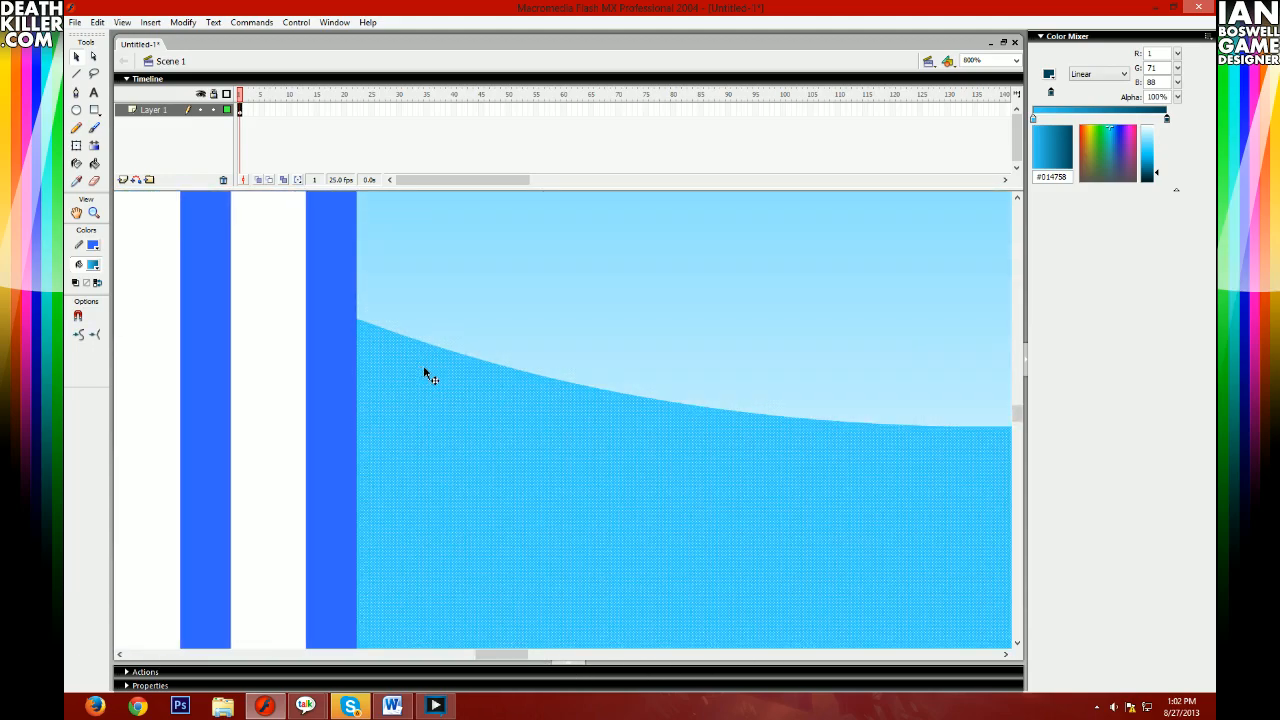
- Try nudging the square's upper fill upward
left_click(429, 328)
key("Up")
key("ctrl+z")
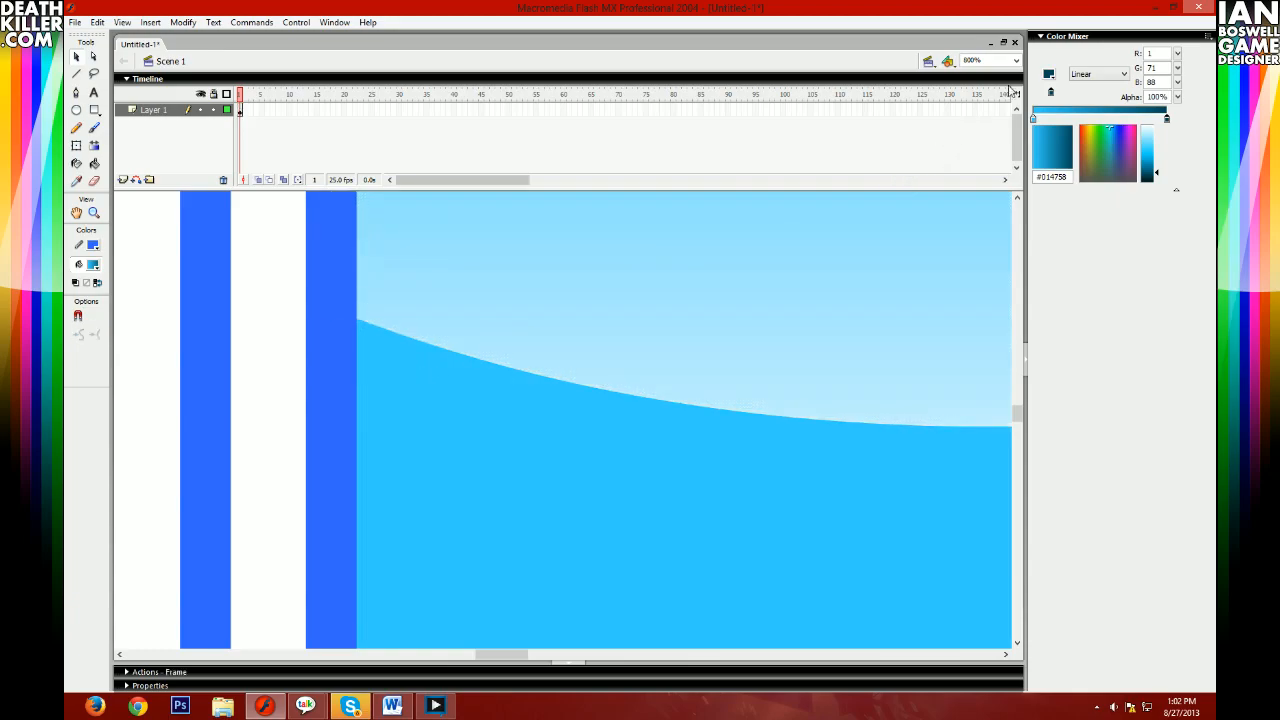
- Return the Flash view to 100%, switch to Photoshop and paste the captured screen into a new document
left_click(1016, 60)
left_click(990, 113)
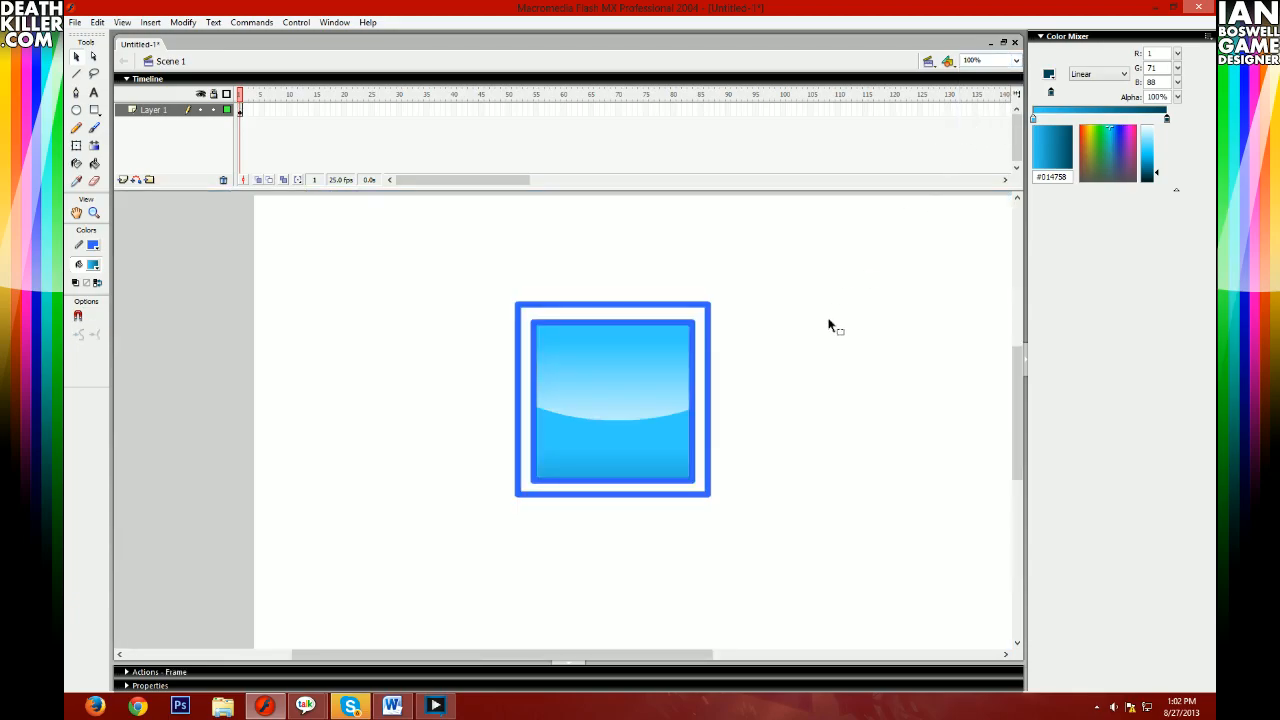
right_click(829, 325)
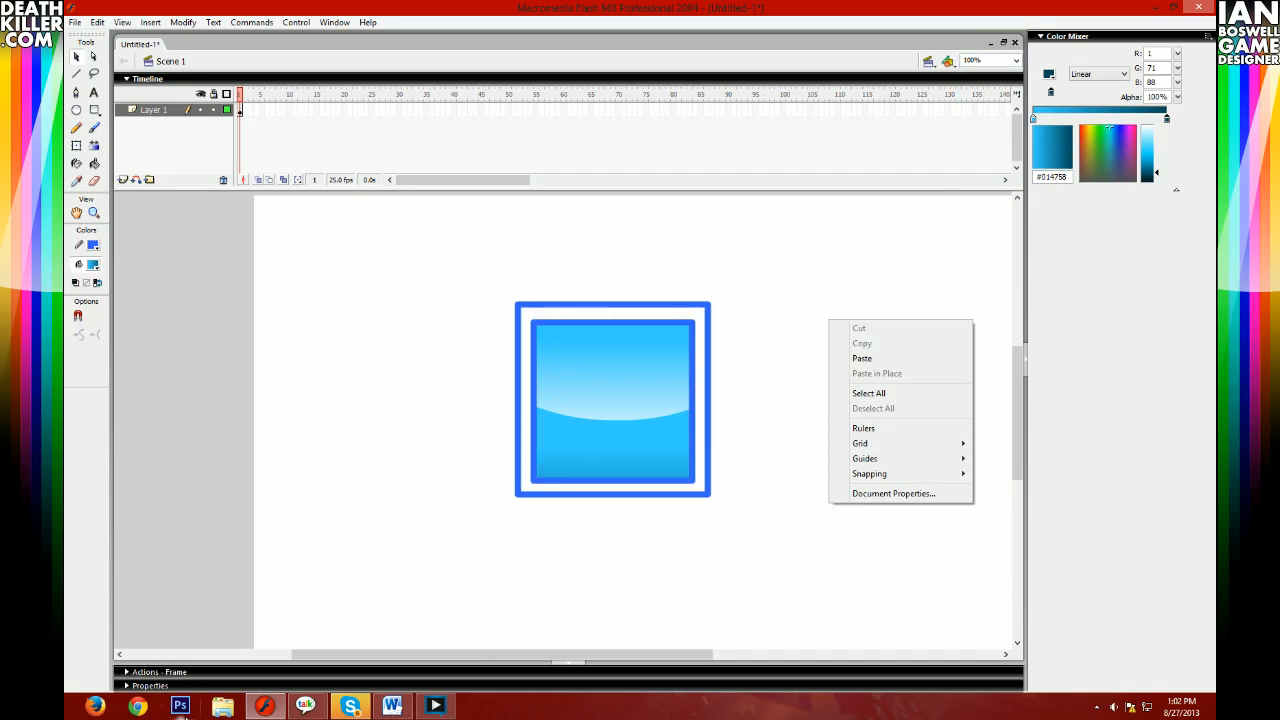
left_click(180, 706)
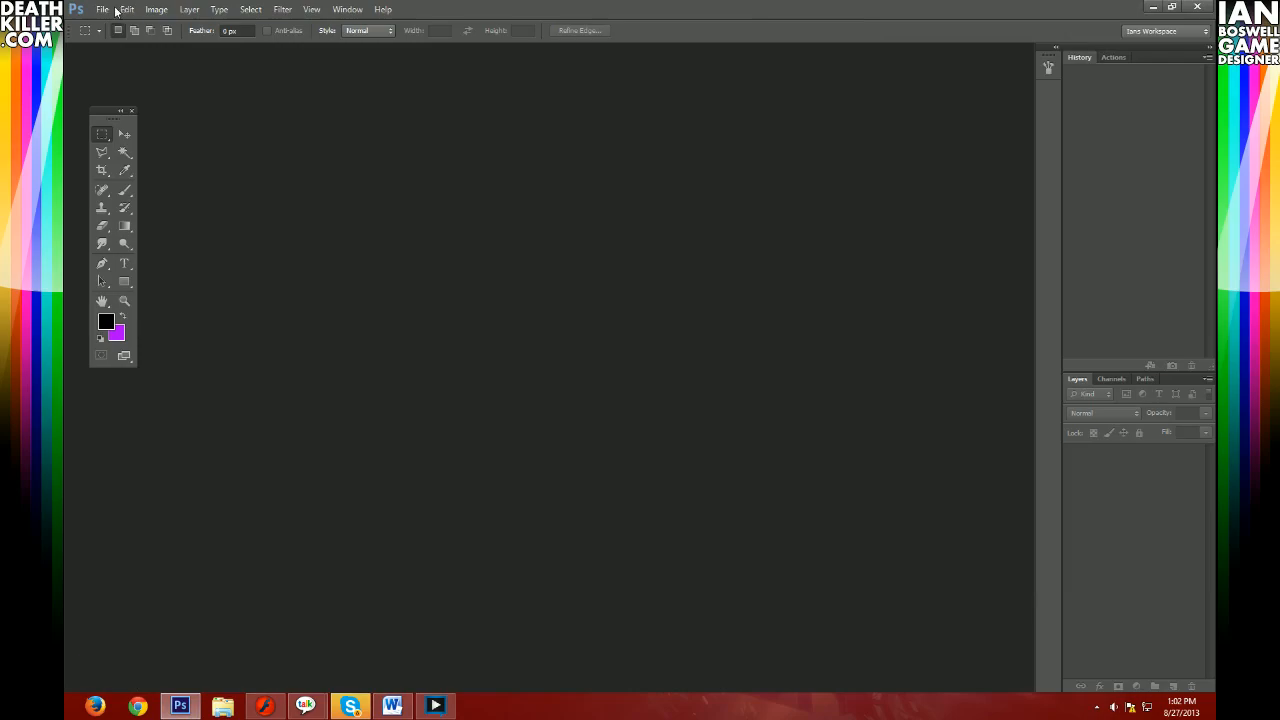
left_click(104, 10)
left_click(110, 31)
left_click(786, 183)
key("ctrl+v")
- Examine the pixels along the pasted square's curved fill boundary at 3200% and return to actual pixels
left_click(124, 286)
left_click(124, 299)
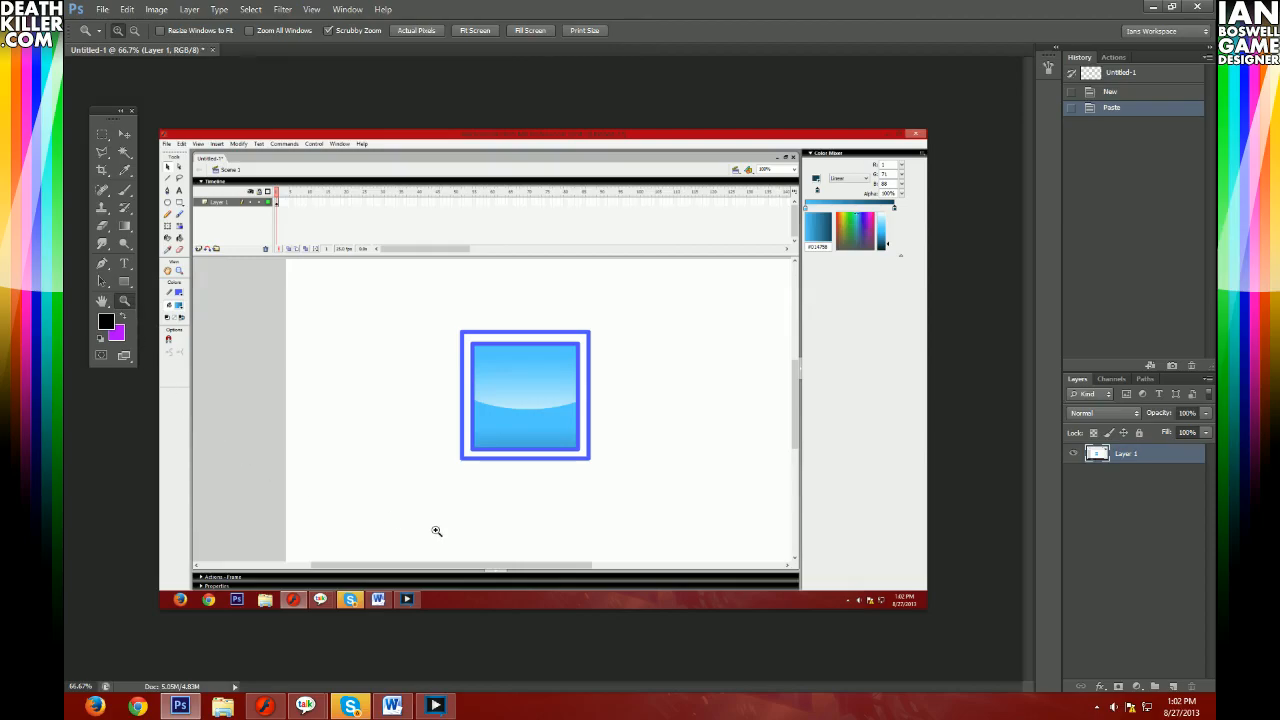
left_click_drag(484, 405, 375, 250)
right_click(454, 370)
left_click(497, 389)
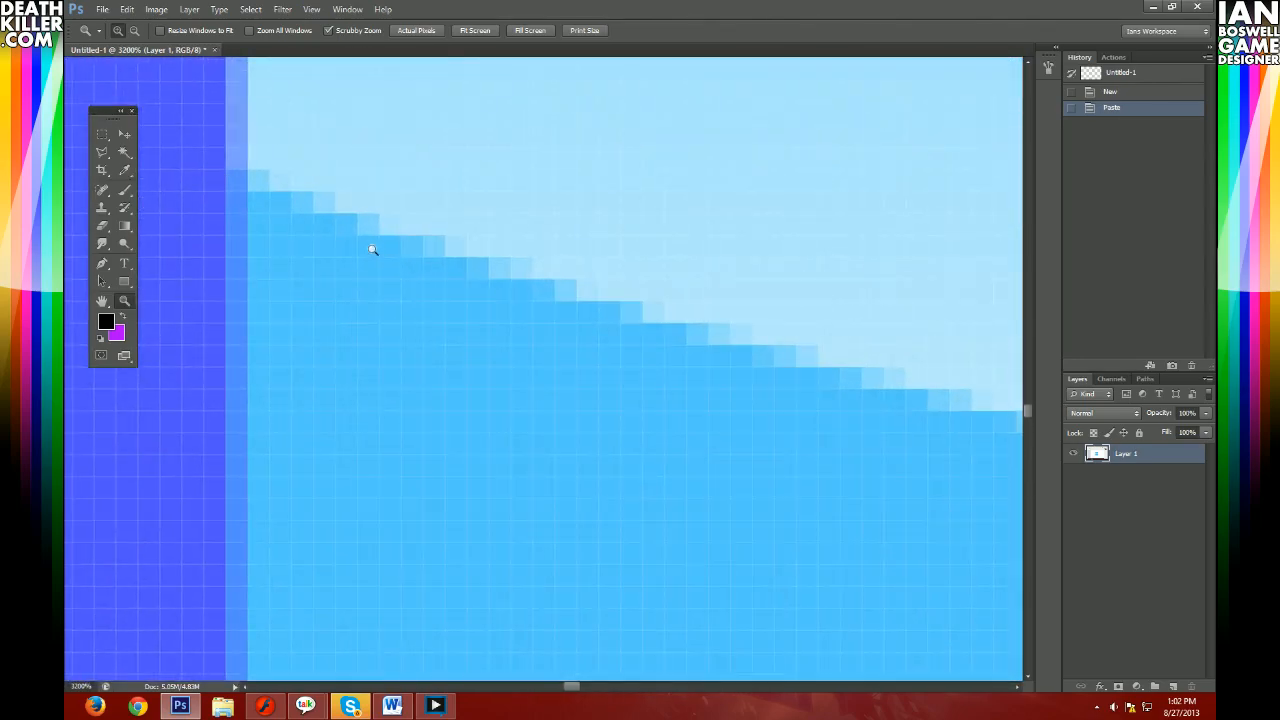
scroll(454, 549, "up", 3)
left_click_drag(573, 689, 557, 686)
right_click(545, 421)
left_click(590, 445)
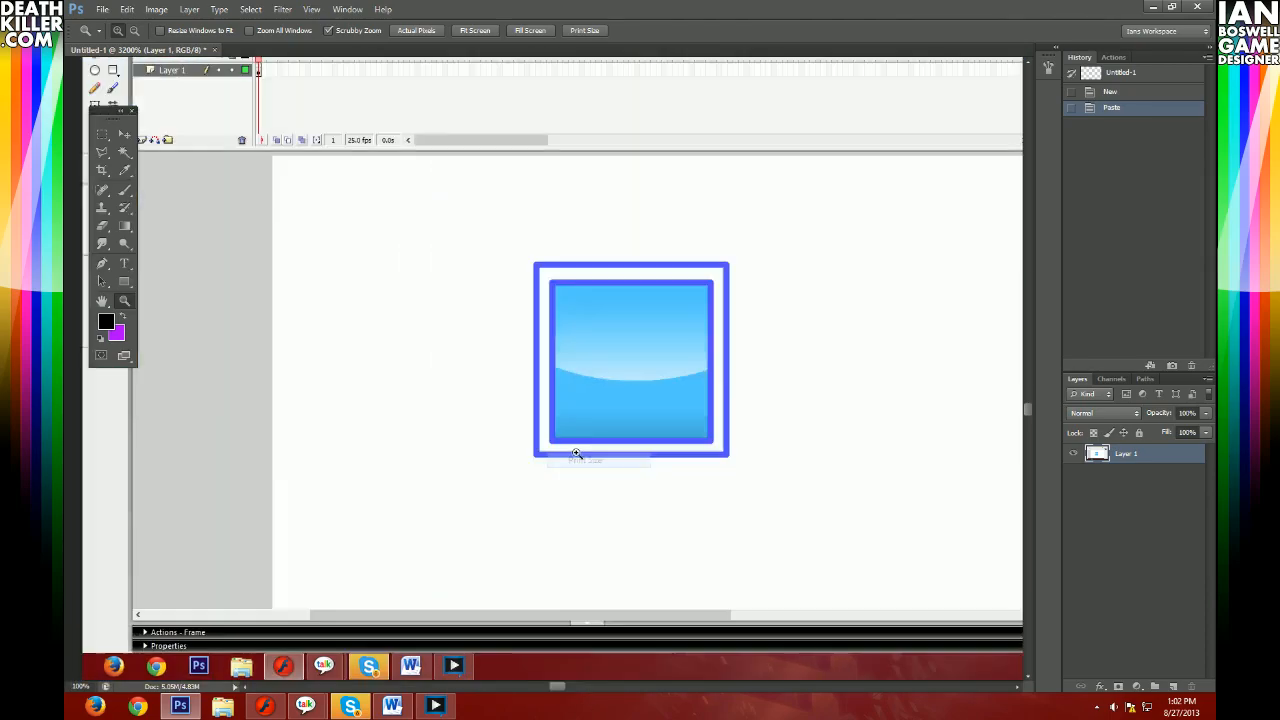
- Re-examine the pasted square's outline and curved boundary at several magnifications between actual pixels and 3200%
left_click_drag(509, 415, 509, 388)
left_click(509, 388)
left_click(515, 365)
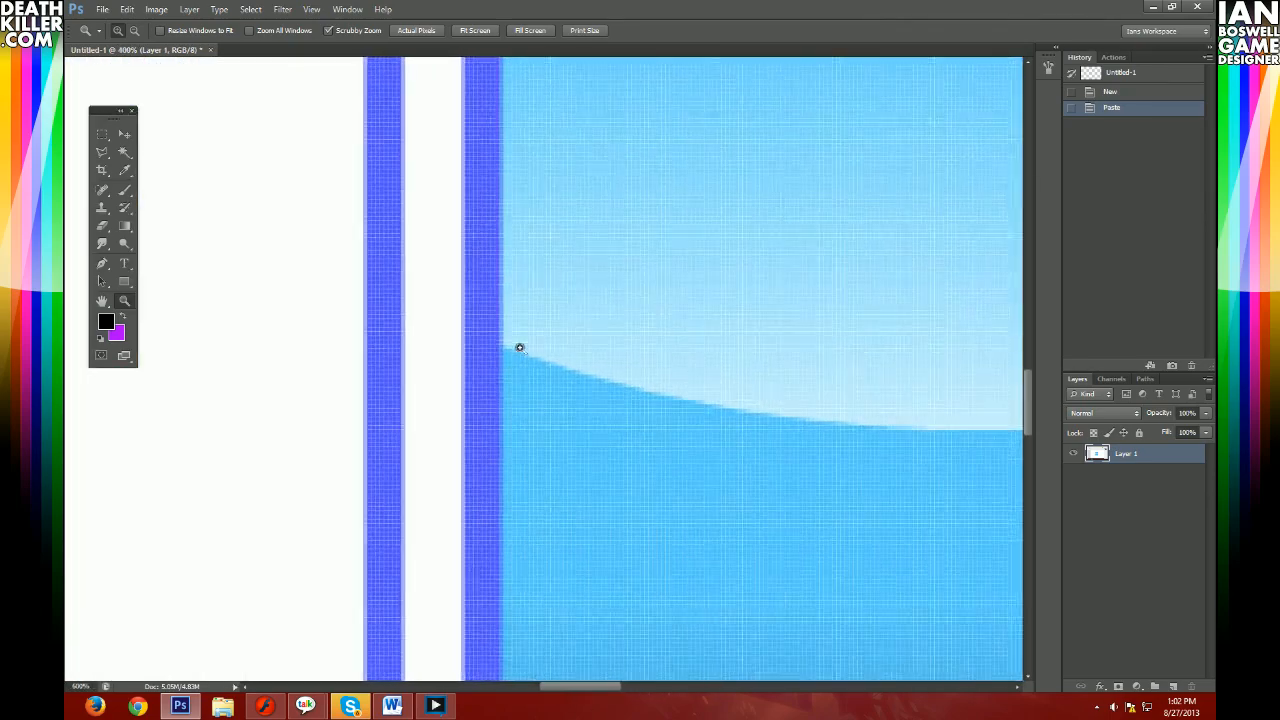
left_click(518, 349)
left_click(508, 343)
left_click(495, 337)
left_click(491, 334)
left_click(557, 394)
right_click(558, 388)
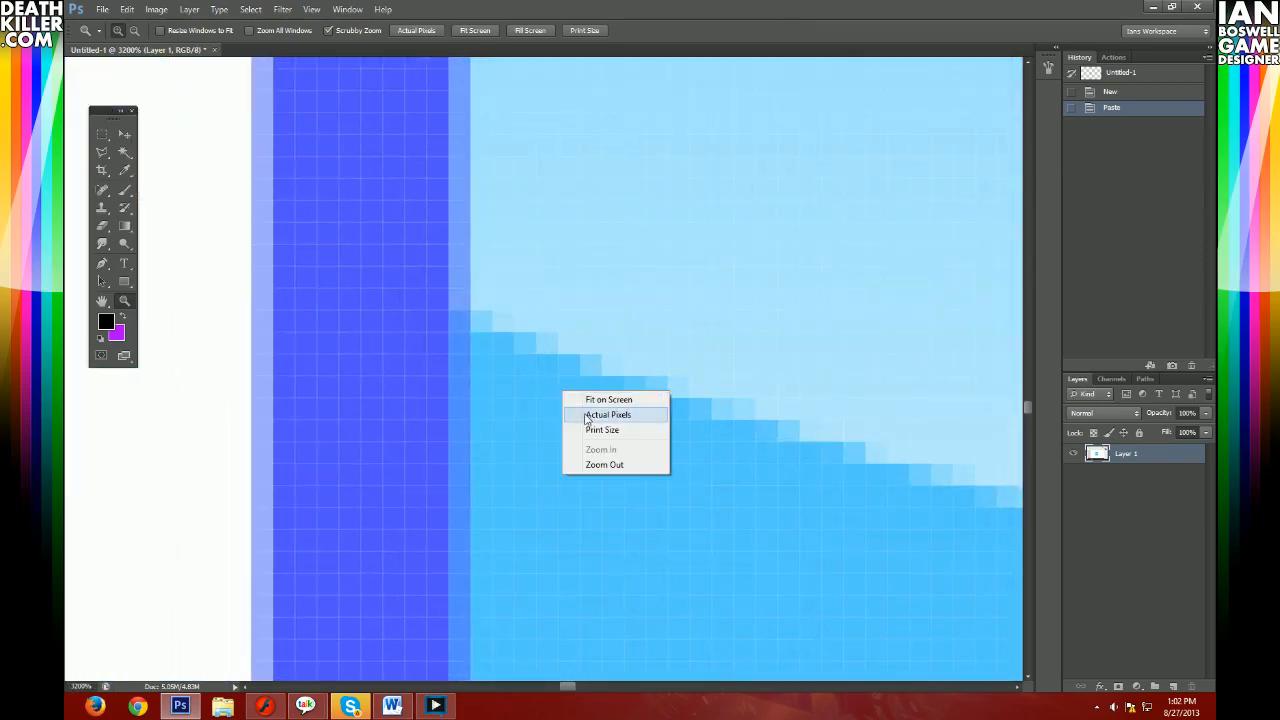
left_click(600, 408)
left_click(509, 397)
scroll(445, 428, "down", 2)
scroll(432, 427, "up", 6)
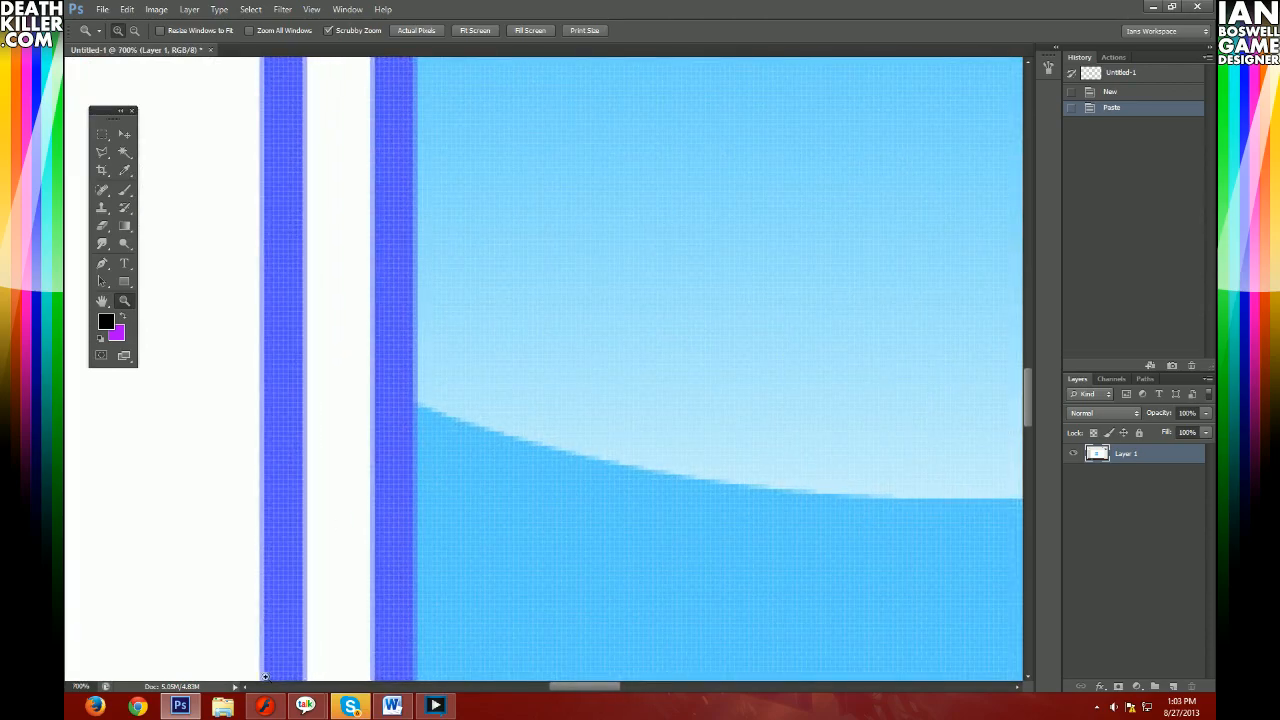
- Switch to Flash, magnify the square's curved boundary to 400%, and shrink the window to sit beside Photoshop
left_click(264, 706)
left_click(1012, 60)
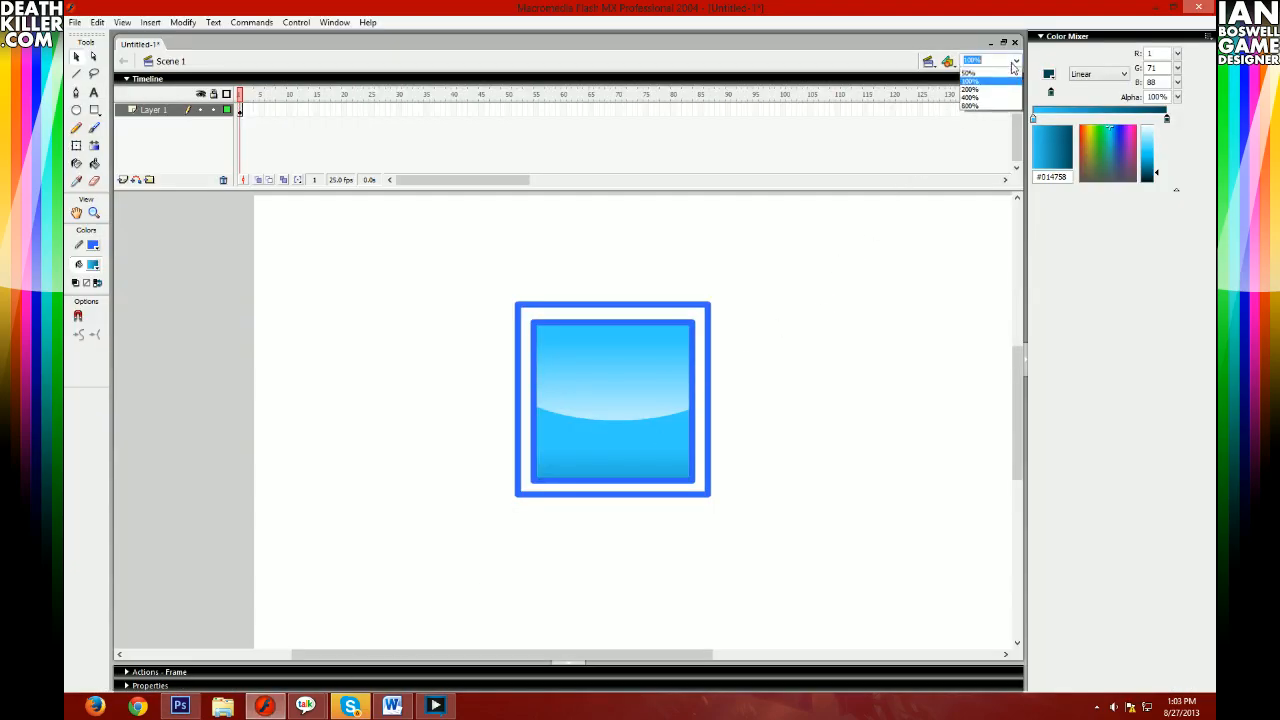
left_click(988, 133)
left_click(349, 408)
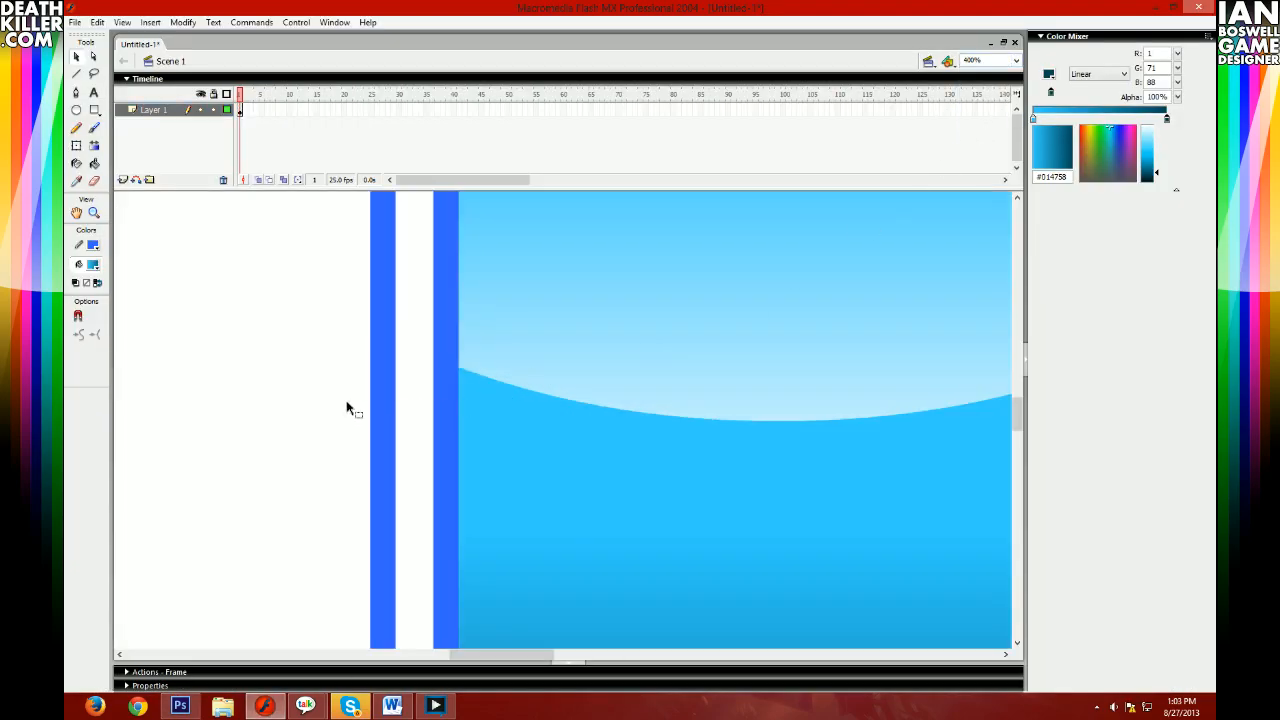
double_click(460, 6)
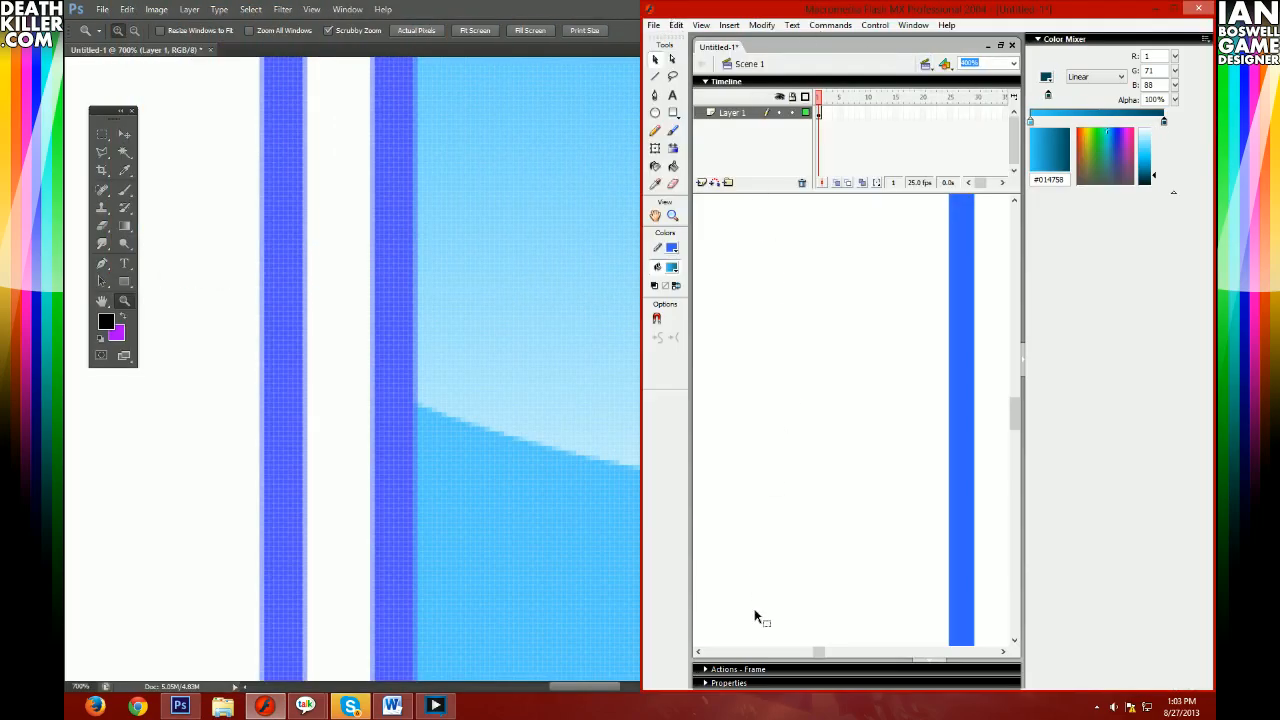
left_click_drag(831, 655, 828, 655)
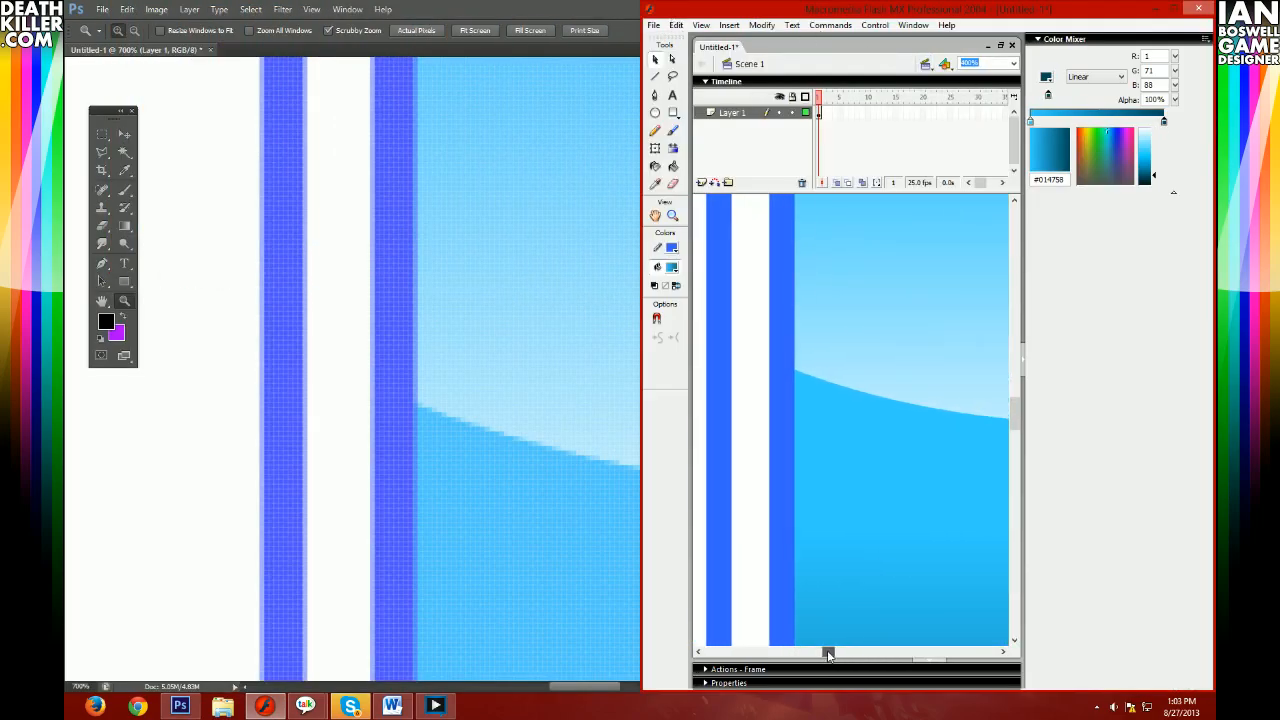
- Switch to Photoshop and fit its window beside Flash, with the pasted square's curved boundary magnified to 500%
left_click(530, 440)
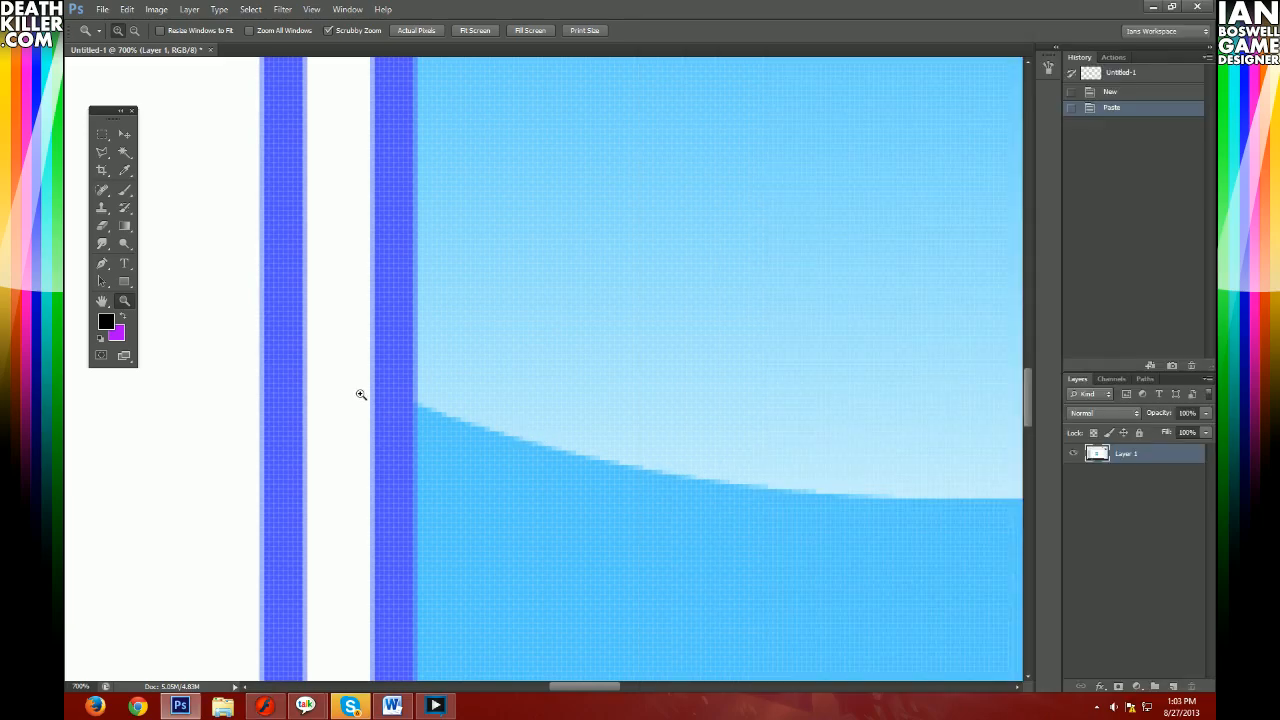
right_click(418, 398)
left_click(476, 476)
right_click(475, 470)
left_click(526, 549)
right_click(490, 494)
left_click(557, 564)
right_click(503, 435)
left_click(364, 458)
double_click(604, 8)
left_click_drag(604, 8, 66, 12)
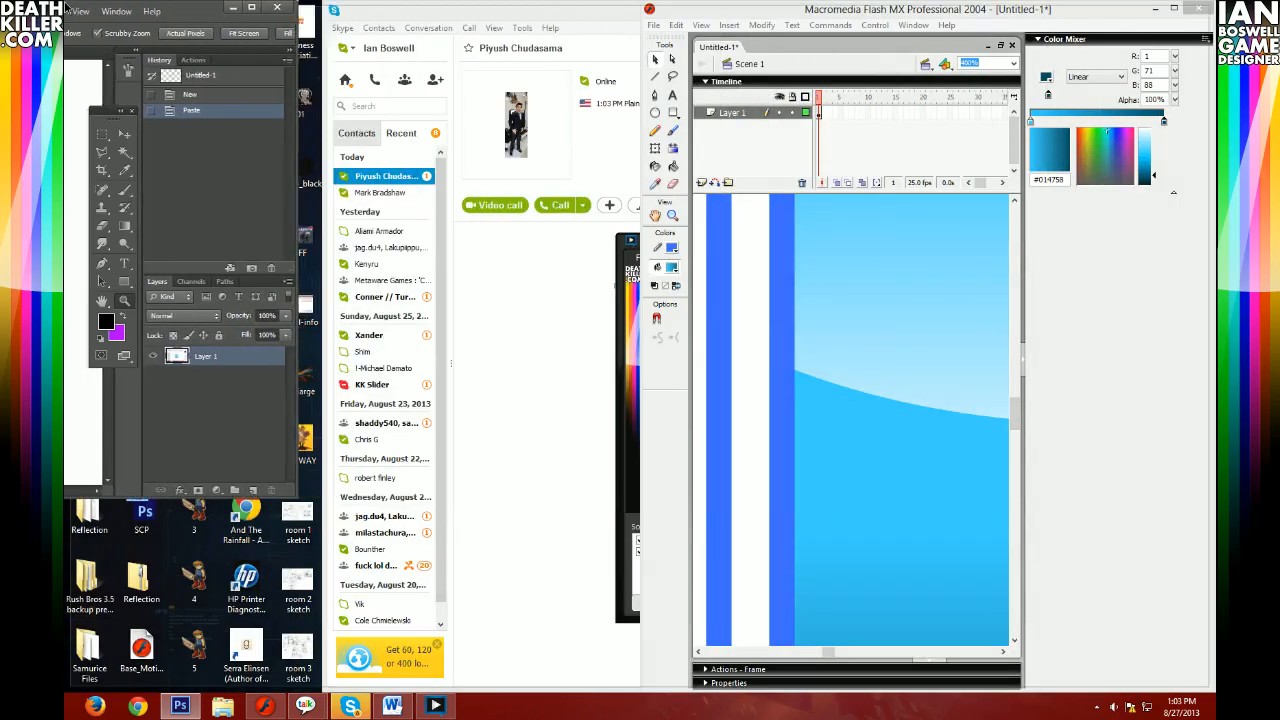
mouse_move(318, 678)
left_mouse_down()
mouse_move(350, 684)
mouse_move(336, 686)
left_mouse_up()
- Switch to Flash, widen its window over part of Photoshop, and view the whole square at 100%
left_click(836, 655)
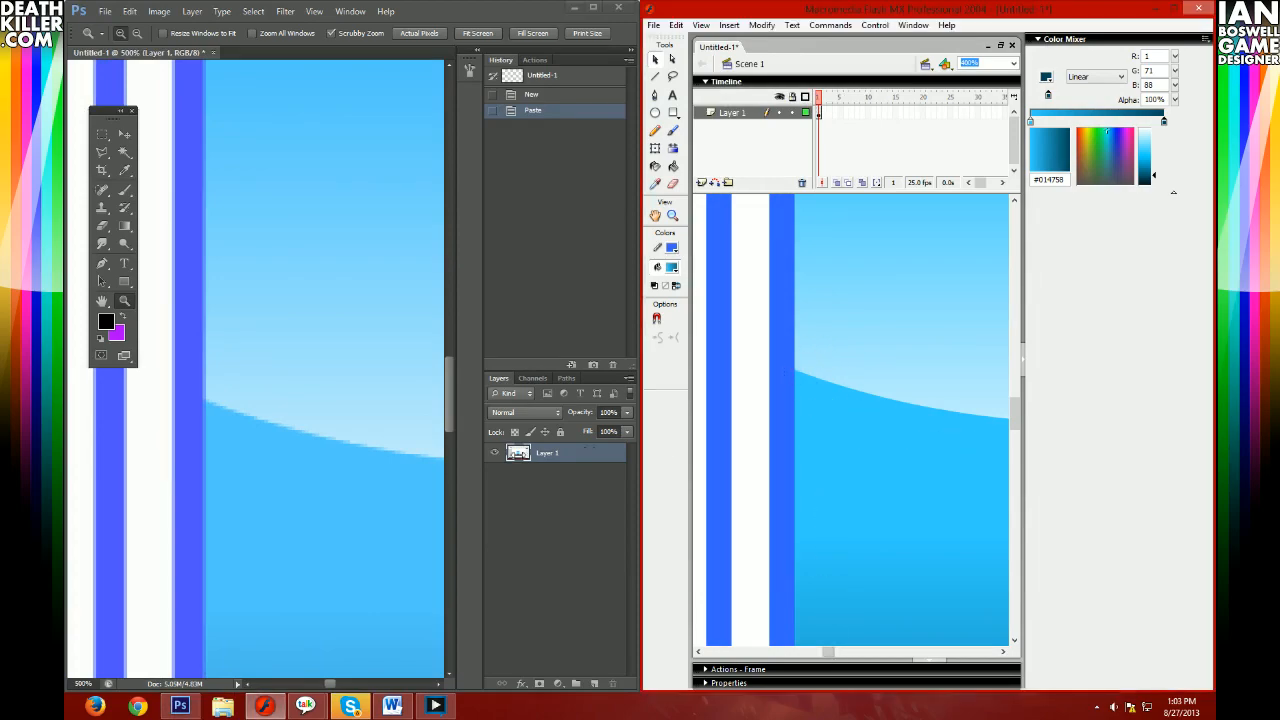
left_click_drag(832, 398, 835, 555)
left_click_drag(643, 403, 445, 393)
left_click(694, 419)
left_click(530, 386)
left_click(555, 382)
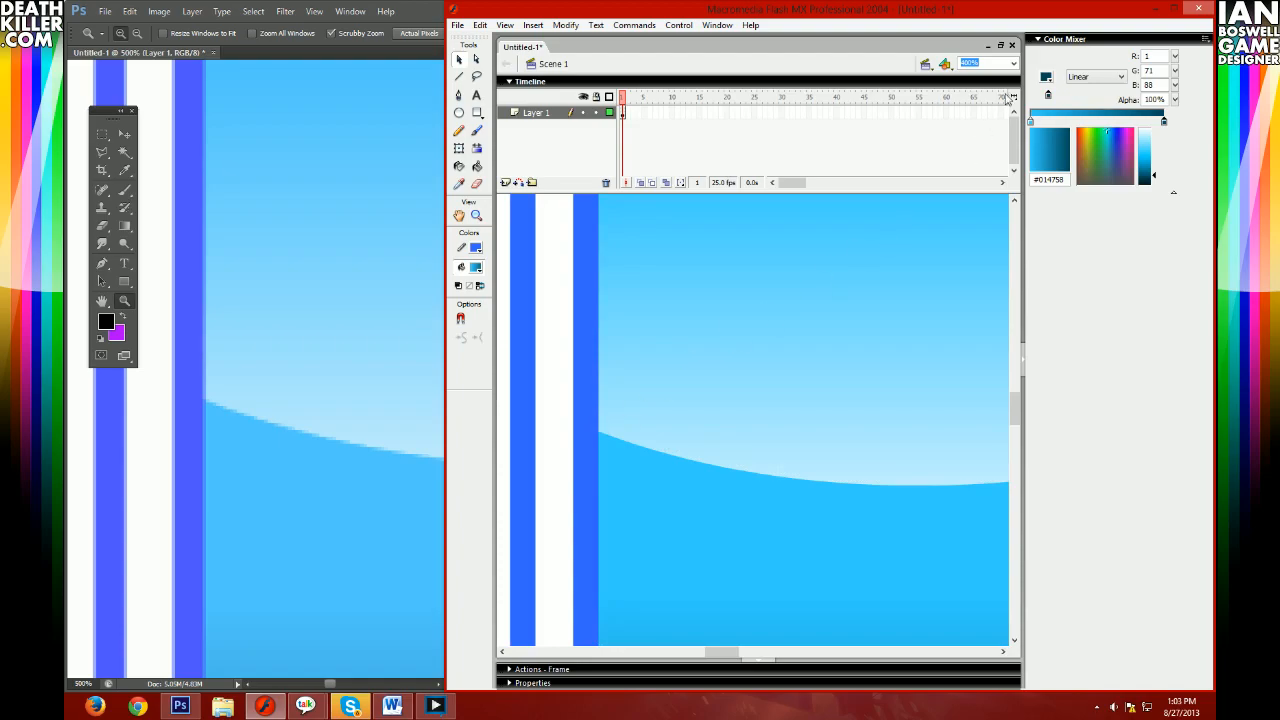
left_click(1013, 63)
left_click(975, 91)
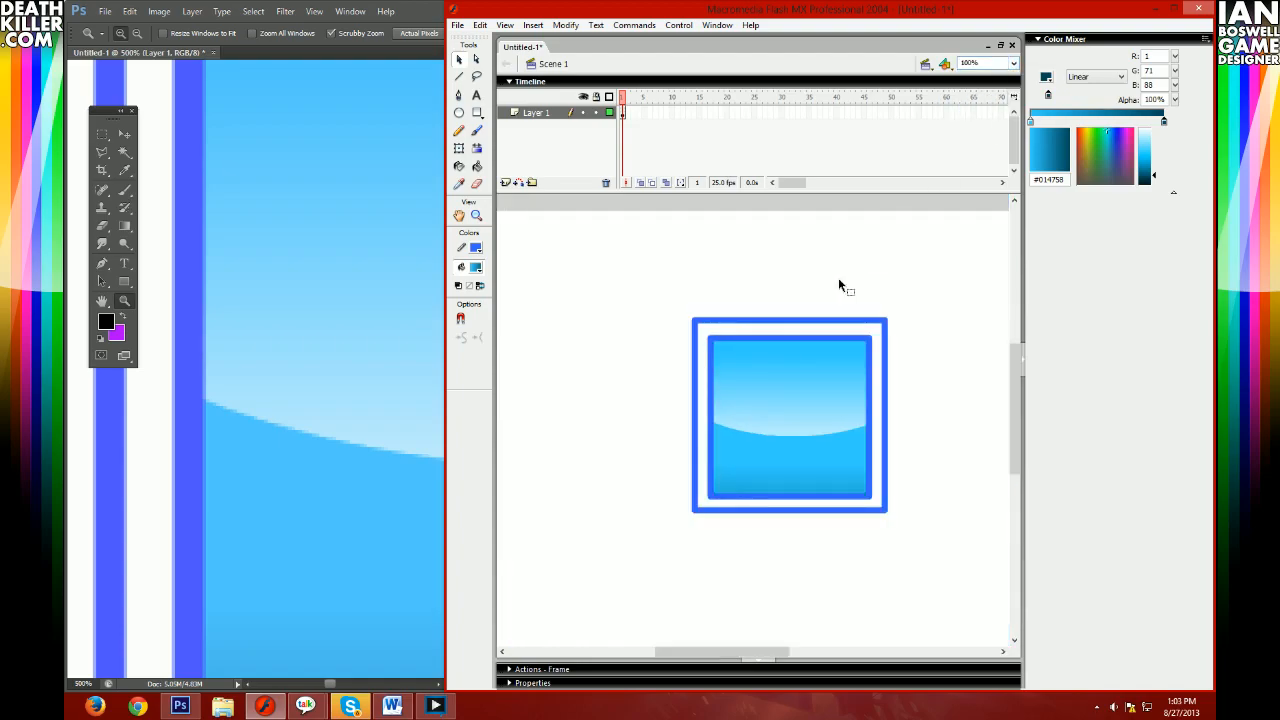
- Switch to Photoshop and view the pasted square at actual pixels for comparison with the Flash artwork
left_click(257, 266)
left_click(255, 255)
right_click(266, 283)
left_click(327, 355)
right_click(310, 347)
left_click(366, 424)
right_click(329, 392)
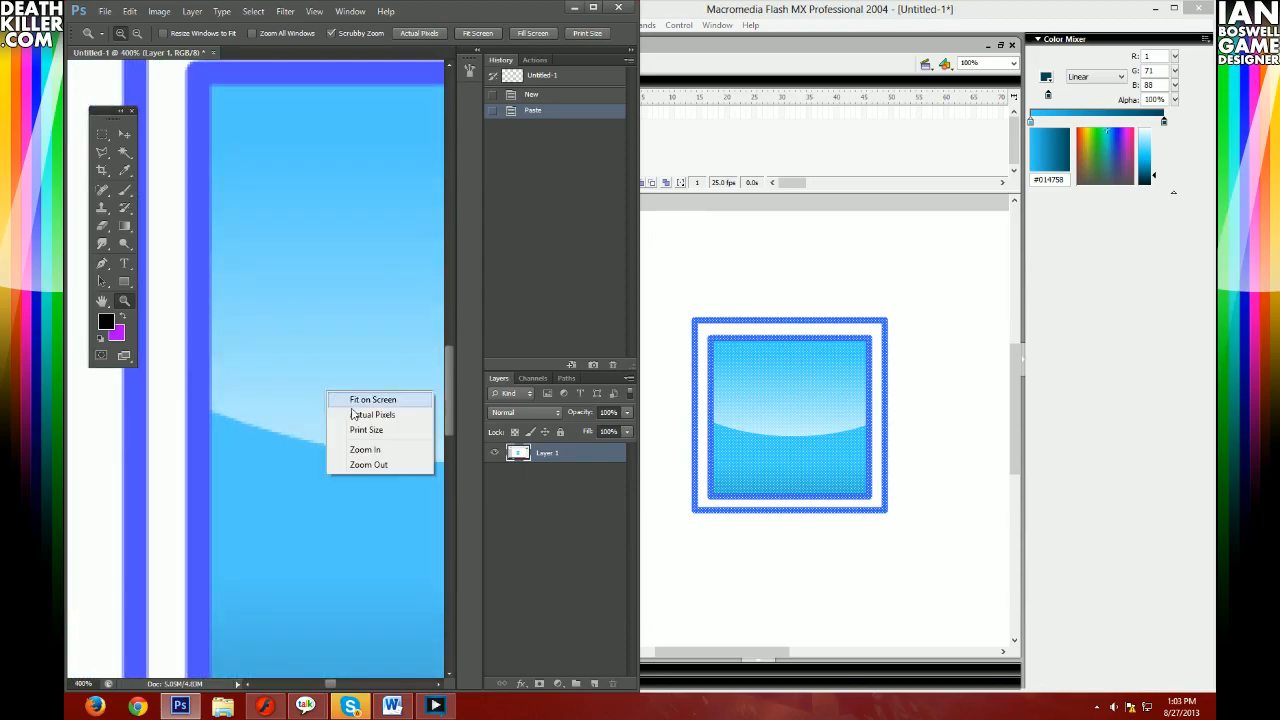
left_click(347, 414)
- Switch to Flash and paint an arrow pointing at the outer square's upper-left corner with the Brush tool
left_click(766, 288)
left_click(476, 131)
mouse_move(610, 243)
left_mouse_down()
mouse_move(682, 316)
mouse_move(624, 322)
left_mouse_up()
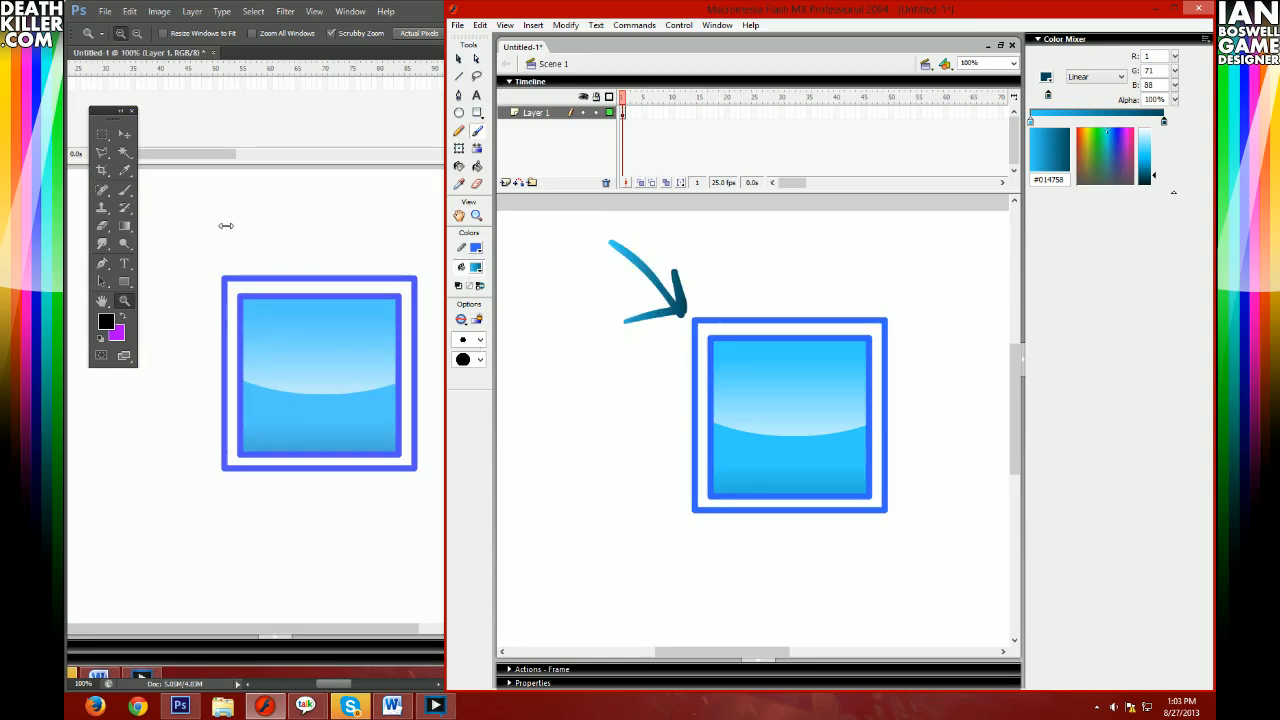
- Switch to Photoshop and try a Brush stroke beside the pasted square
left_click(226, 225)
left_click(124, 189)
mouse_move(171, 186)
left_mouse_down()
mouse_move(245, 285)
mouse_move(229, 291)
left_mouse_up()
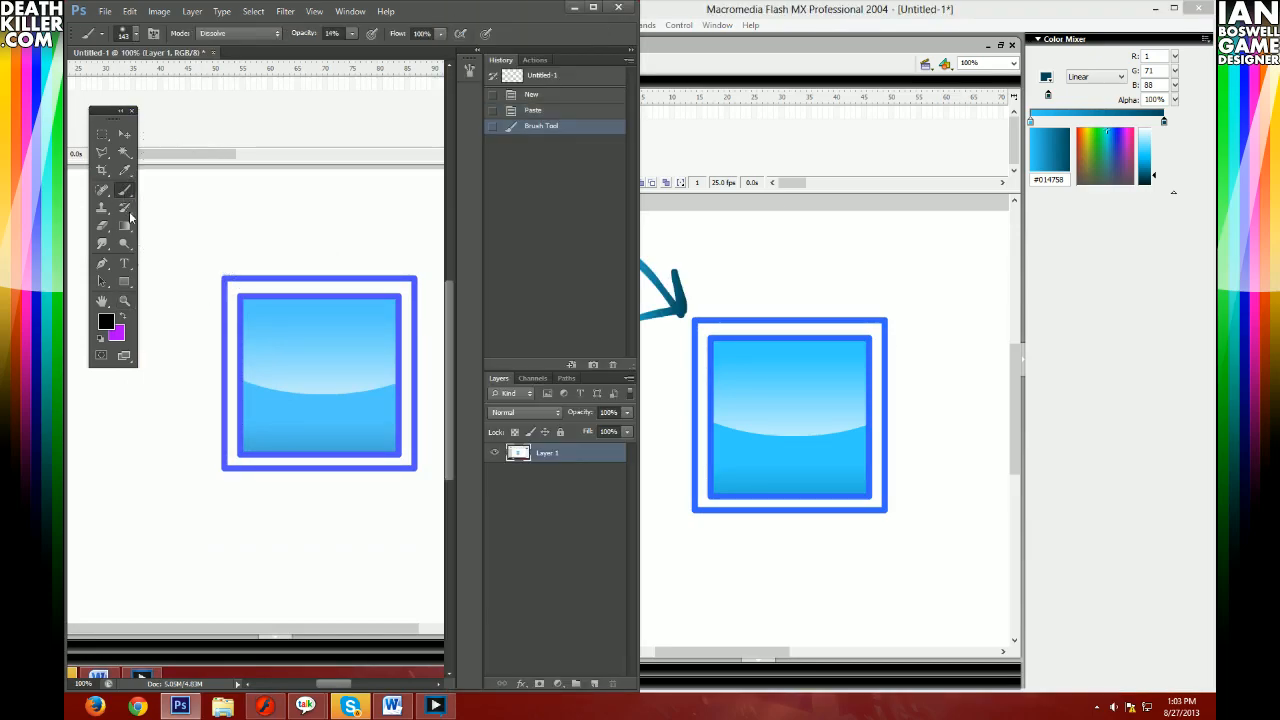
key("ctrl+z")
- Set up a smaller hard round brush in Normal mode and paint an arrow toward the pasted square's corner
left_click(136, 34)
left_click(117, 141)
left_click(112, 80)
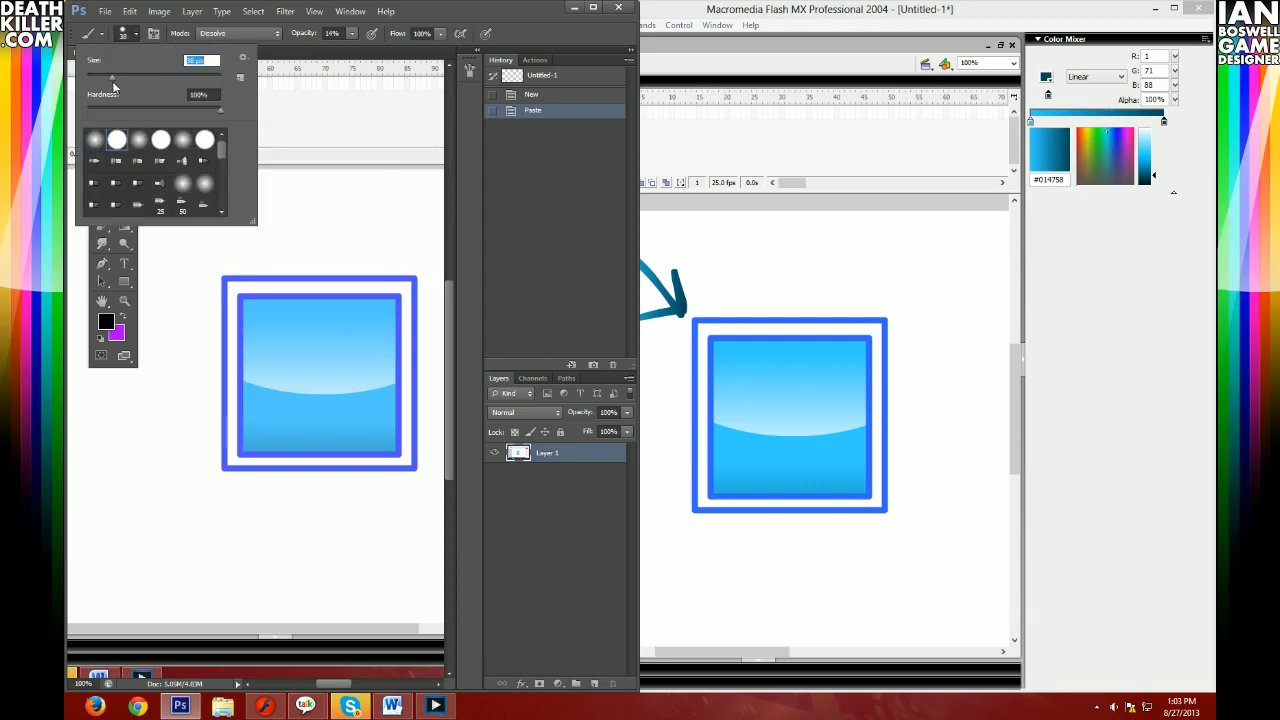
key("Return")
left_click(278, 34)
left_click(266, 48)
left_click(167, 201)
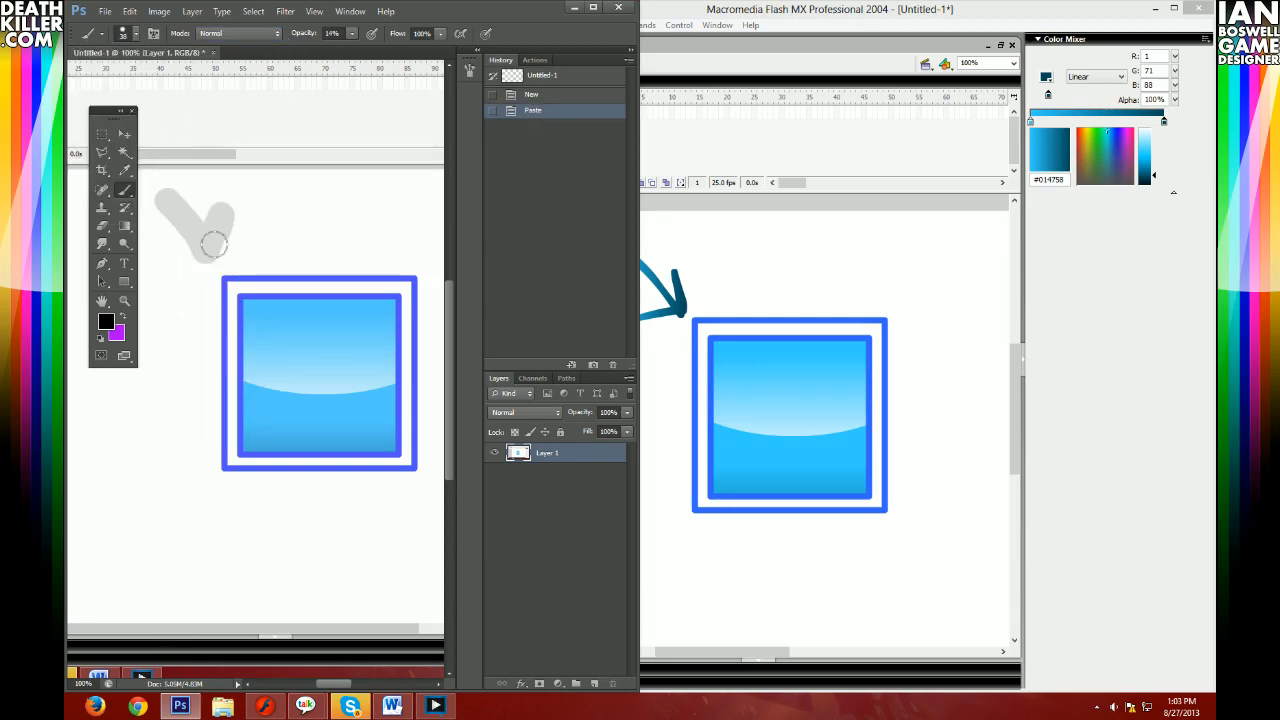
left_click_drag(213, 244, 198, 268)
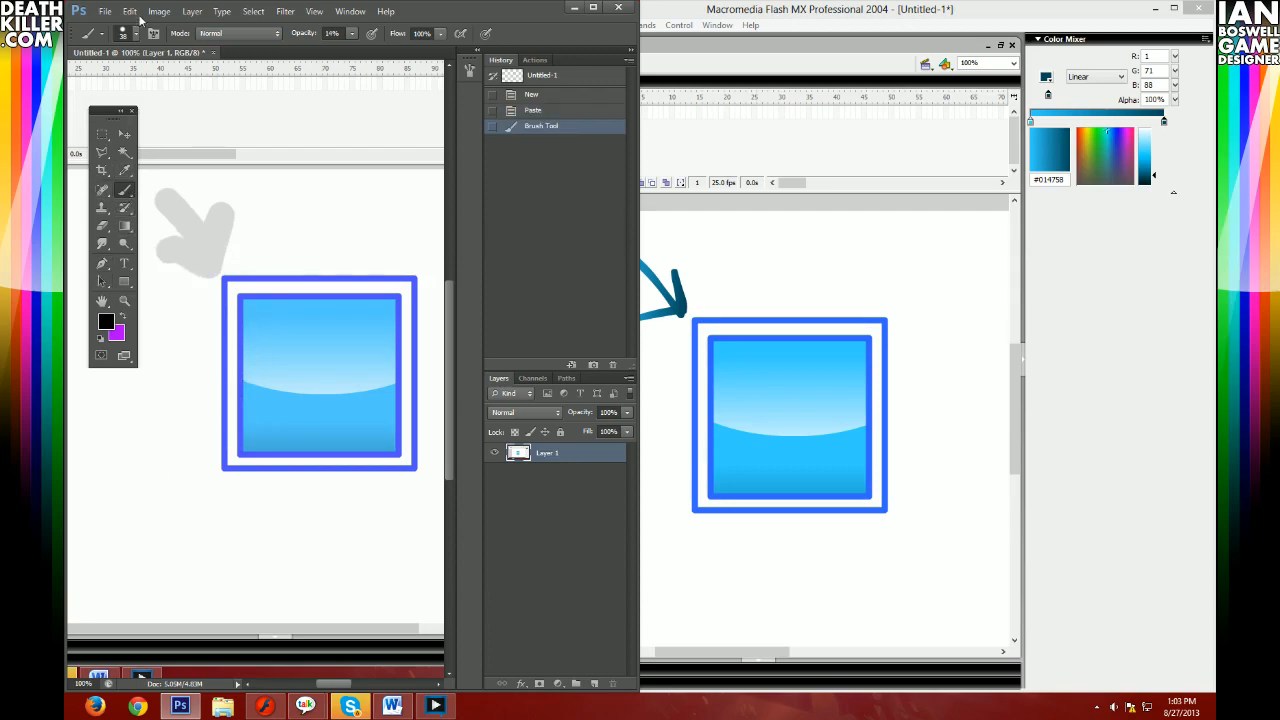
- Paint large, soft black and purple brush strokes over and around the pasted square
left_click(135, 33)
left_click(163, 76)
left_click(206, 486)
left_click(204, 498)
left_click(278, 482)
left_click(302, 490)
left_click(367, 506)
left_click(312, 362)
left_click(344, 290)
left_click(376, 225)
left_click(380, 200)
mouse_move(372, 225)
left_mouse_down()
mouse_move(337, 279)
mouse_move(308, 262)
left_mouse_up()
mouse_move(298, 290)
left_mouse_down()
mouse_move(159, 420)
mouse_move(235, 460)
left_mouse_up()
mouse_move(265, 475)
left_mouse_down()
mouse_move(197, 371)
mouse_move(257, 214)
mouse_move(229, 471)
mouse_move(277, 200)
mouse_move(237, 340)
left_mouse_up()
left_click(122, 318)
- Smear the painted colours and pasted square together using the Smudge tool with an enlarged brush
left_click(101, 243)
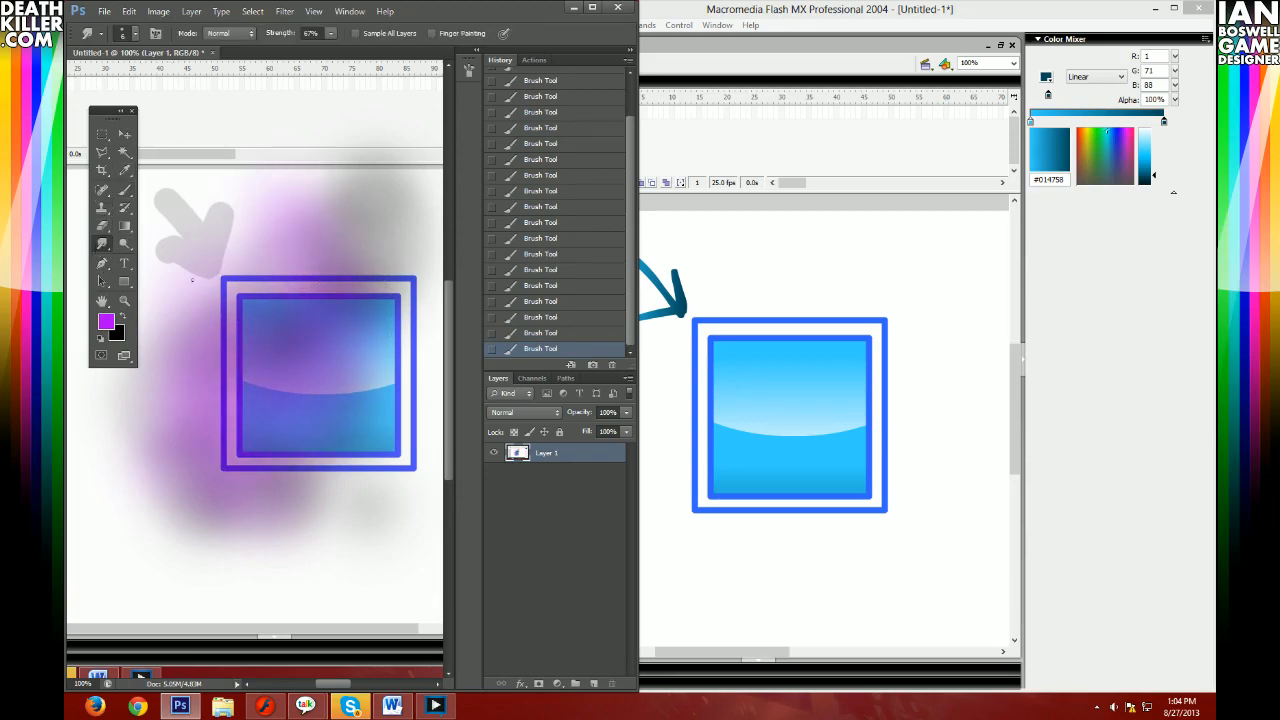
key("ctrl+z")
left_click(136, 35)
left_click(148, 78)
mouse_move(275, 338)
left_mouse_down()
mouse_move(298, 280)
mouse_move(200, 340)
mouse_move(320, 420)
mouse_move(210, 450)
mouse_move(260, 465)
left_mouse_up()
mouse_move(221, 530)
left_mouse_down()
mouse_move(291, 422)
mouse_move(357, 470)
mouse_move(305, 516)
mouse_move(341, 404)
mouse_move(326, 516)
mouse_move(333, 341)
mouse_move(311, 351)
mouse_move(343, 232)
mouse_move(278, 356)
mouse_move(292, 331)
mouse_move(214, 400)
mouse_move(268, 318)
mouse_move(242, 331)
mouse_move(175, 325)
mouse_move(202, 293)
mouse_move(183, 205)
mouse_move(212, 251)
mouse_move(233, 372)
mouse_move(324, 346)
left_mouse_up()
- Switch to Flash and delete all parts of the painted arrow beside the square
left_click(790, 279)
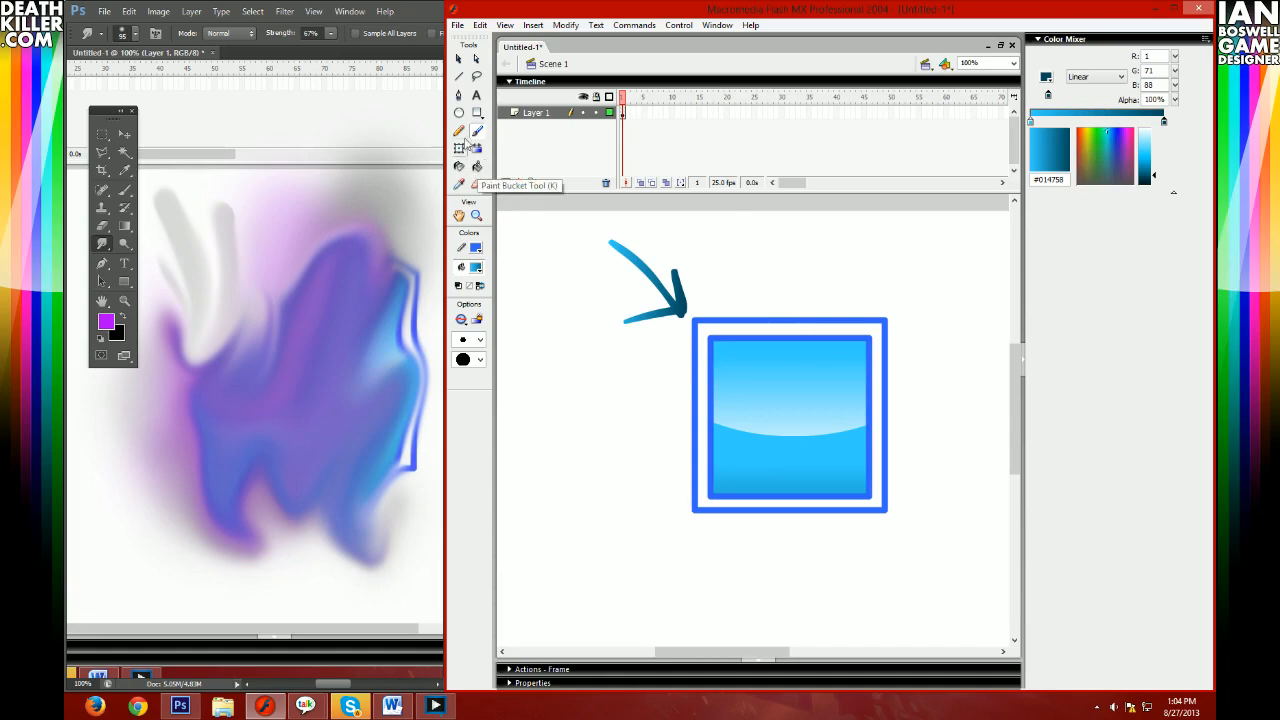
left_click(459, 59)
left_click(686, 316)
key("Delete")
left_click(654, 276)
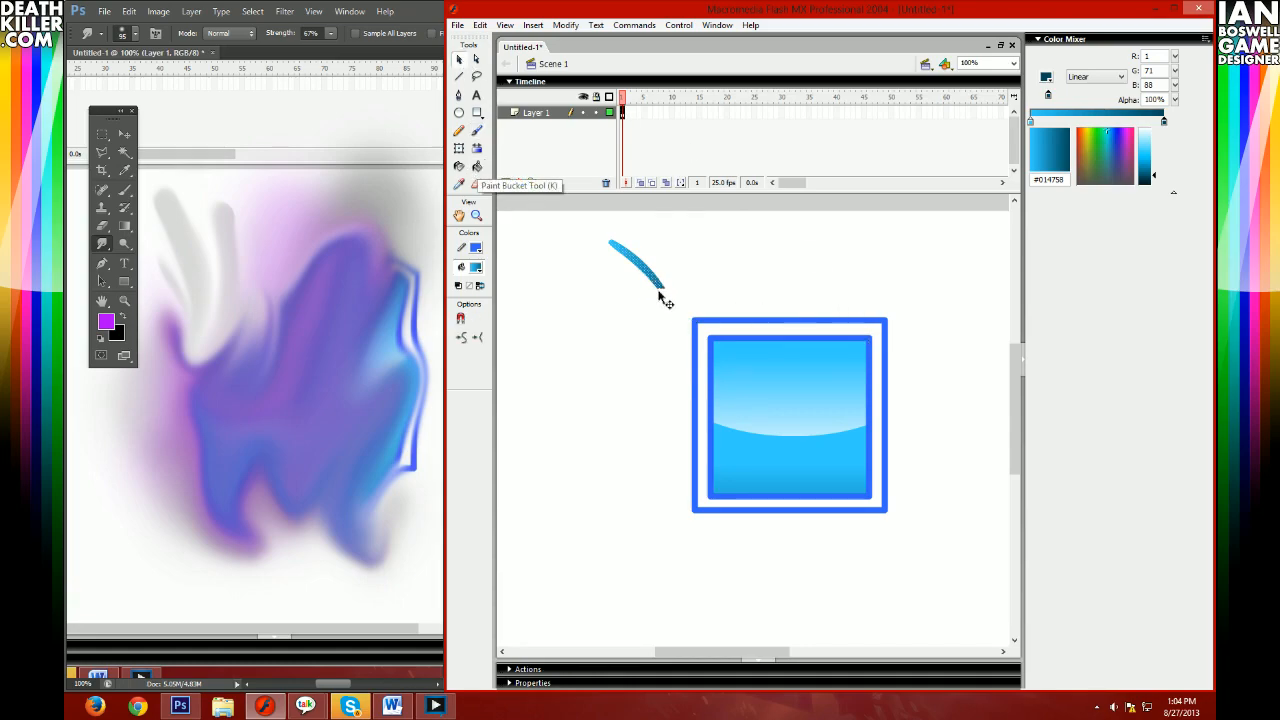
key("Delete")
- Set the fill to solid black #000000 and paint a smiley face beside the square with the Brush tool
left_click(476, 268)
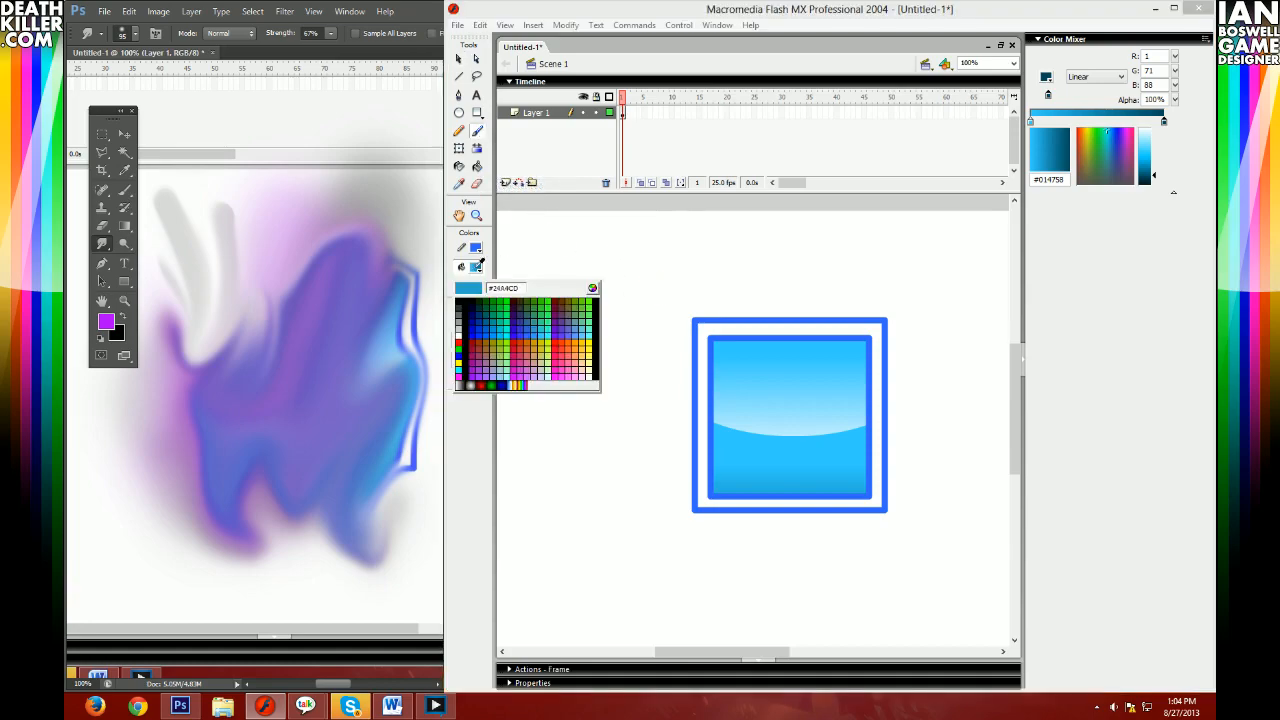
left_click(463, 290)
mouse_move(574, 386)
left_mouse_down()
mouse_move(608, 269)
mouse_move(674, 349)
mouse_move(635, 388)
mouse_move(575, 386)
left_mouse_up()
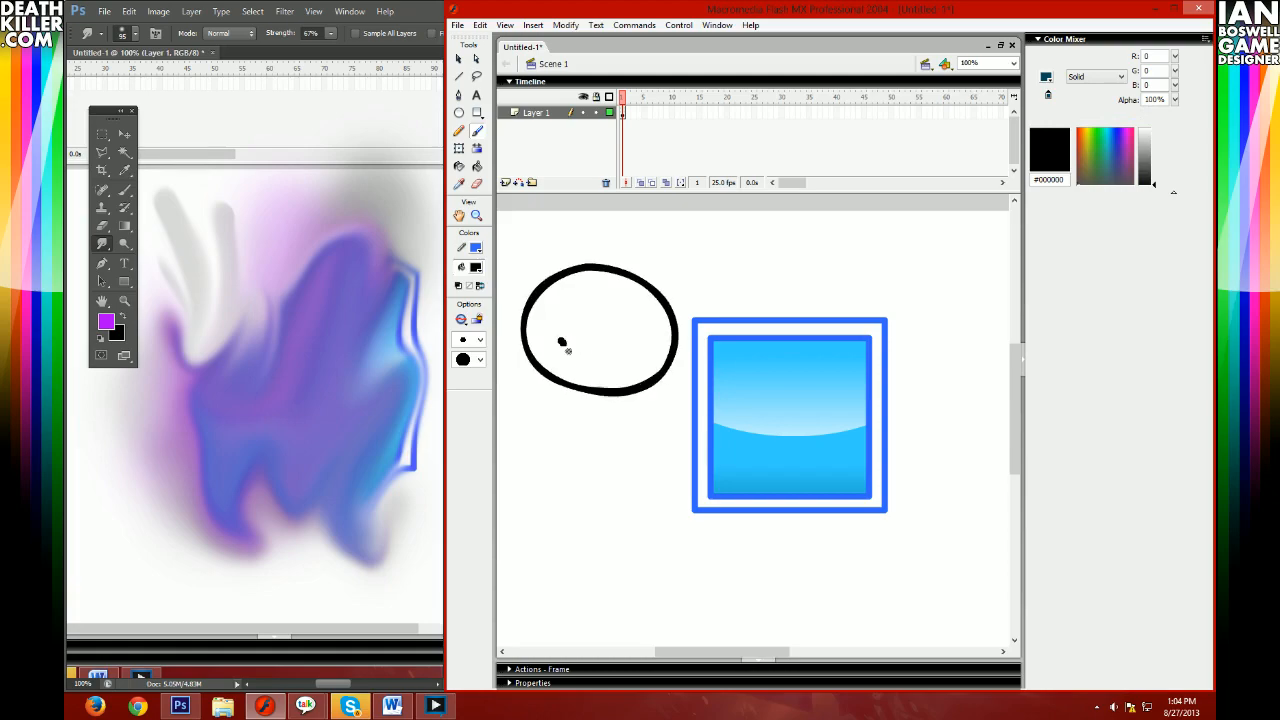
left_click_drag(561, 341, 637, 340)
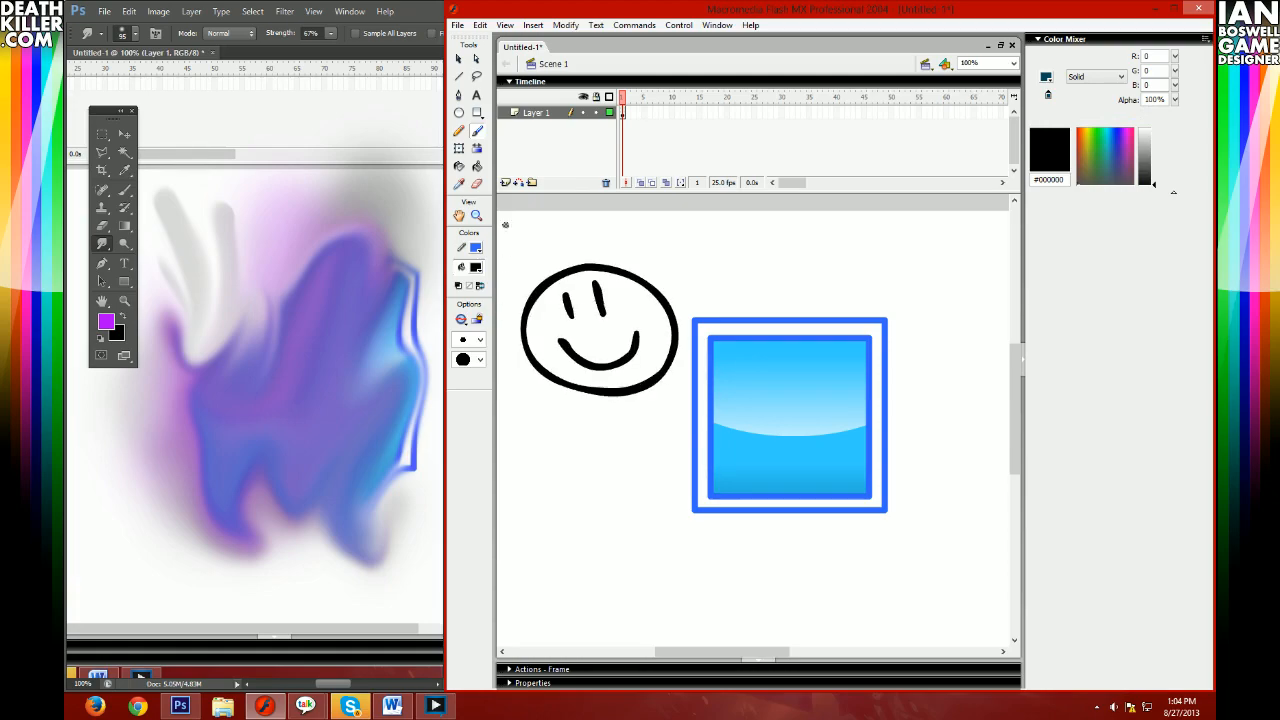
- Select the smiley face's round outline and examine the smoothness of its painted curves at 800%
left_click(459, 59)
left_click(602, 274)
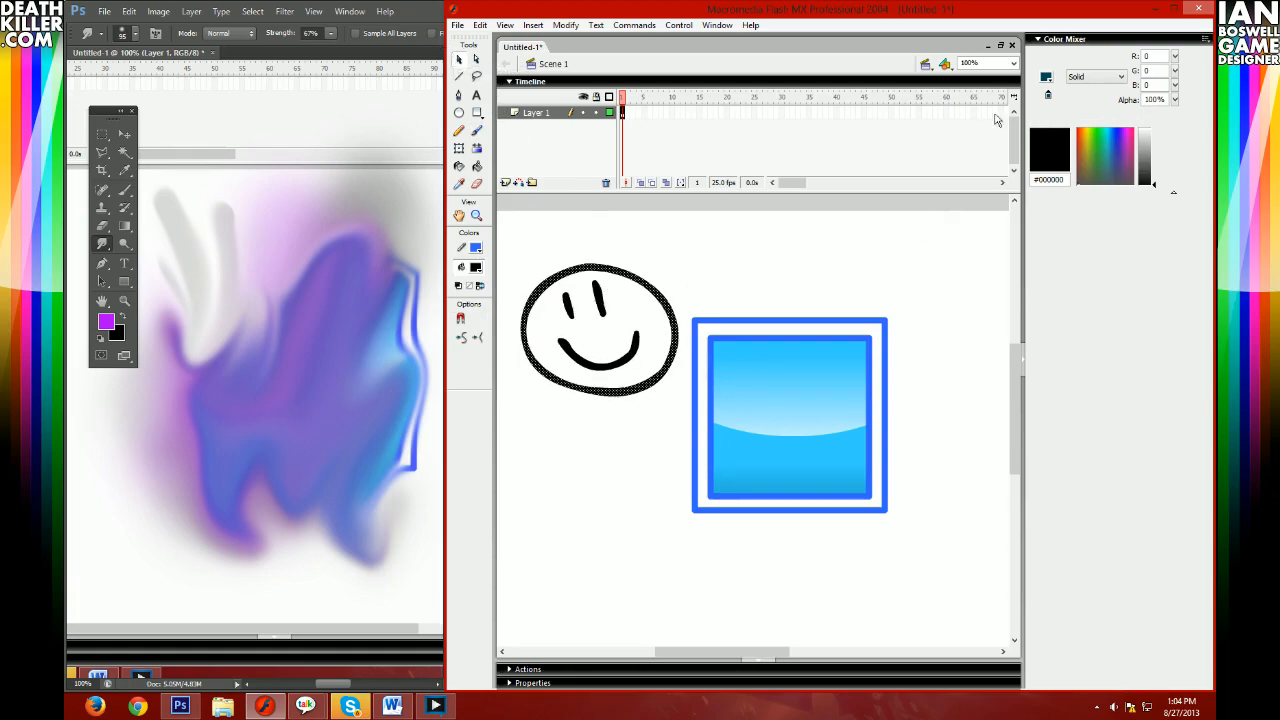
left_click(1013, 63)
left_click(985, 125)
scroll(834, 438, "up", 4)
left_click(844, 460)
scroll(844, 460, "down", 9)
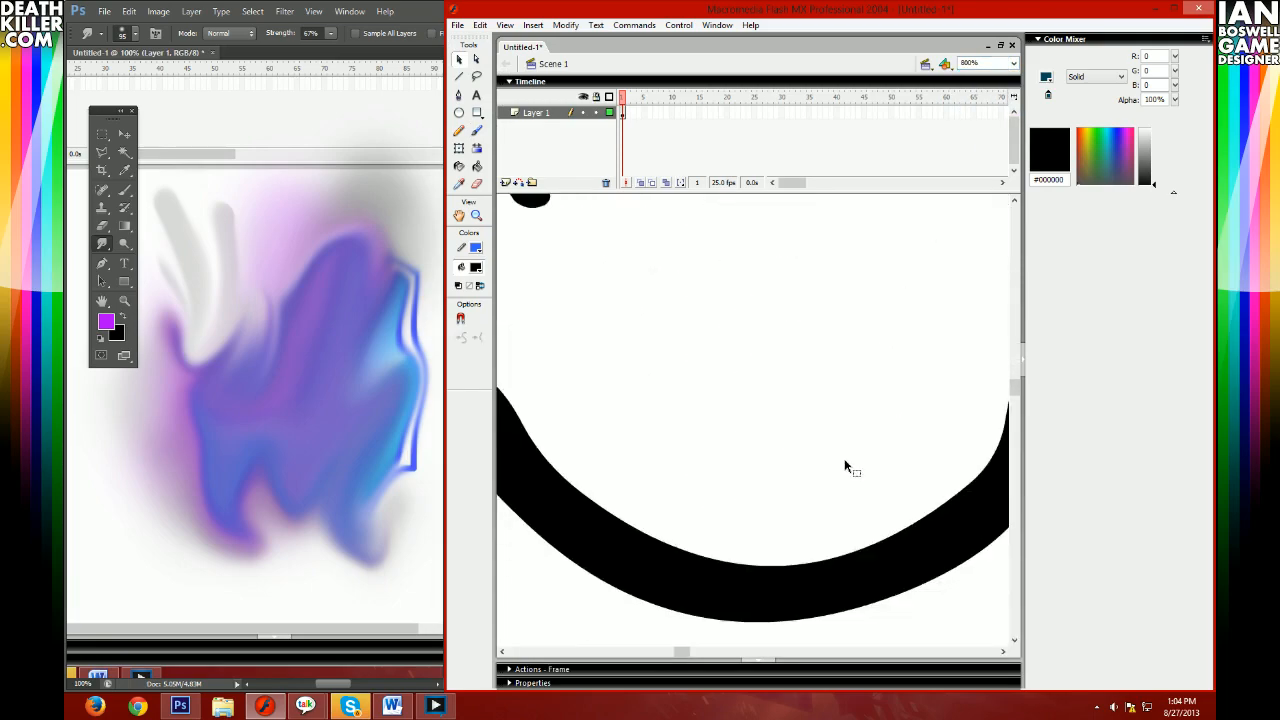
scroll(844, 458, "down", 3)
scroll(847, 443, "down", 2)
left_click(731, 474)
left_click(820, 582)
- Switch to Photoshop, select the entire canvas and cut all of its pixels
left_click(420, 358)
left_click(131, 190)
left_click(133, 32)
left_click(134, 36)
key("ctrl+a")
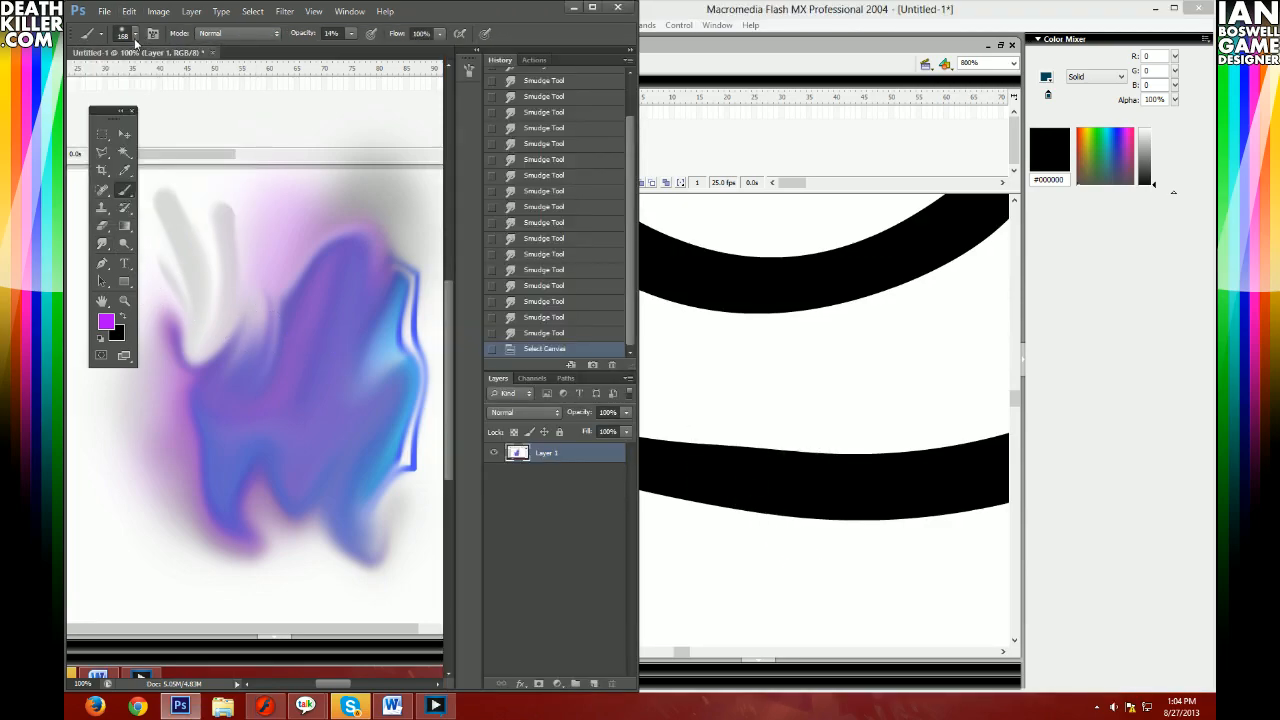
key("ctrl+x")
- Set the foreground colour to white and cover the emptied canvas with repeated Gradient tool passes
left_click(124, 225)
left_click(106, 321)
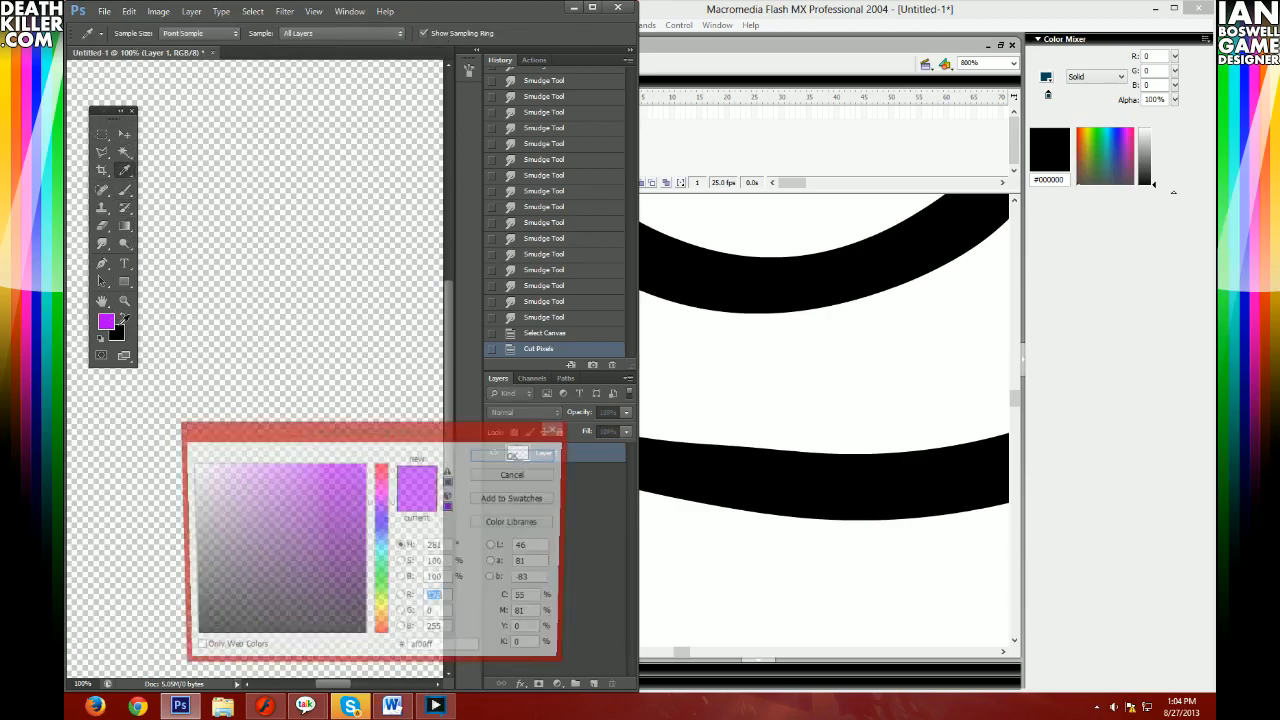
left_click(522, 459)
left_click_drag(251, 277, 360, 226)
left_click_drag(259, 285, 326, 234)
left_click_drag(234, 335, 330, 260)
left_click_drag(230, 409, 362, 285)
mouse_move(298, 322)
left_mouse_down()
mouse_move(393, 269)
mouse_move(340, 266)
left_mouse_up()
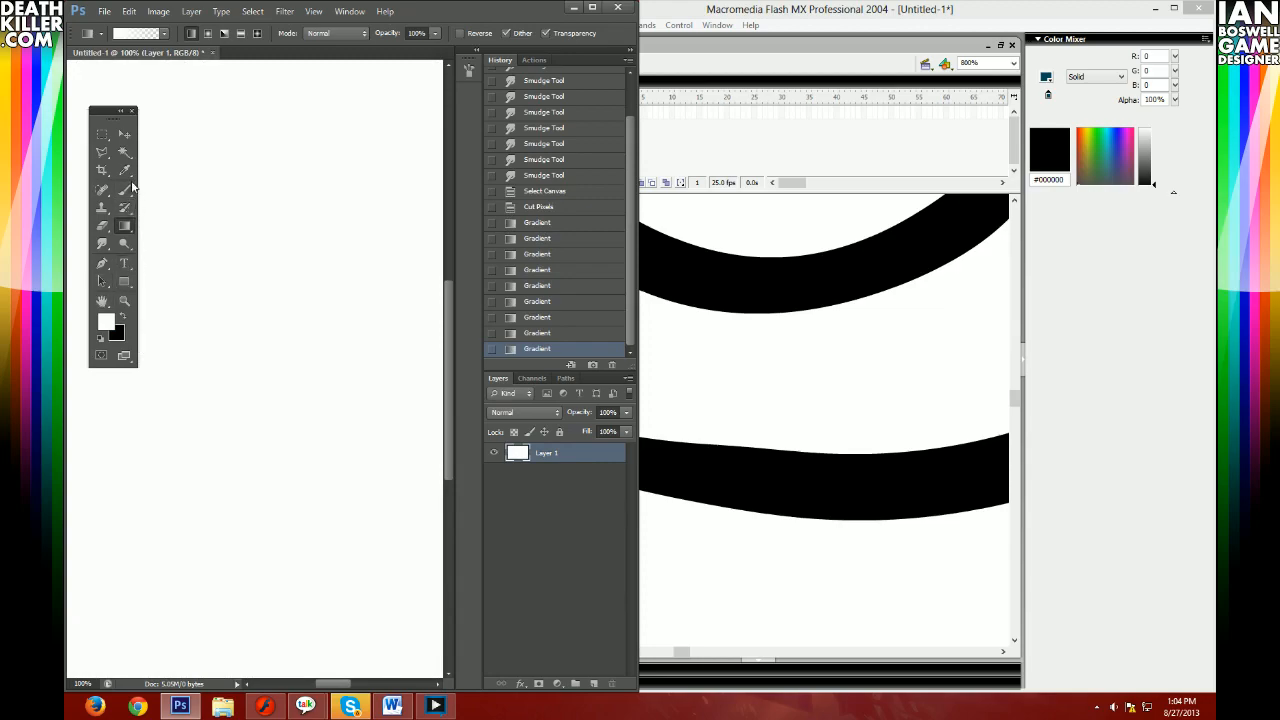
- Paint a smiley face with a hard black 27 px brush at 100% opacity
left_click(124, 188)
left_click(123, 316)
left_click(133, 40)
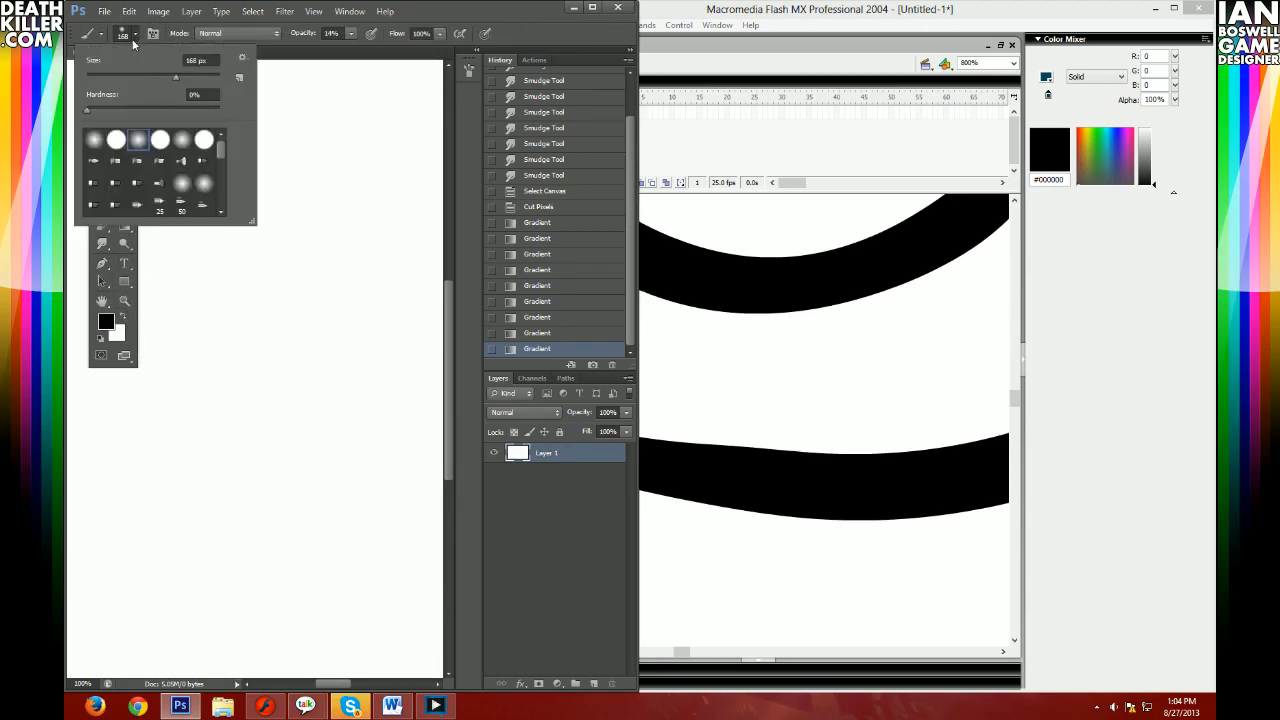
left_click(113, 143)
mouse_move(310, 395)
left_mouse_down()
mouse_move(268, 402)
mouse_move(205, 303)
left_mouse_up()
key("ctrl+z")
left_click(351, 34)
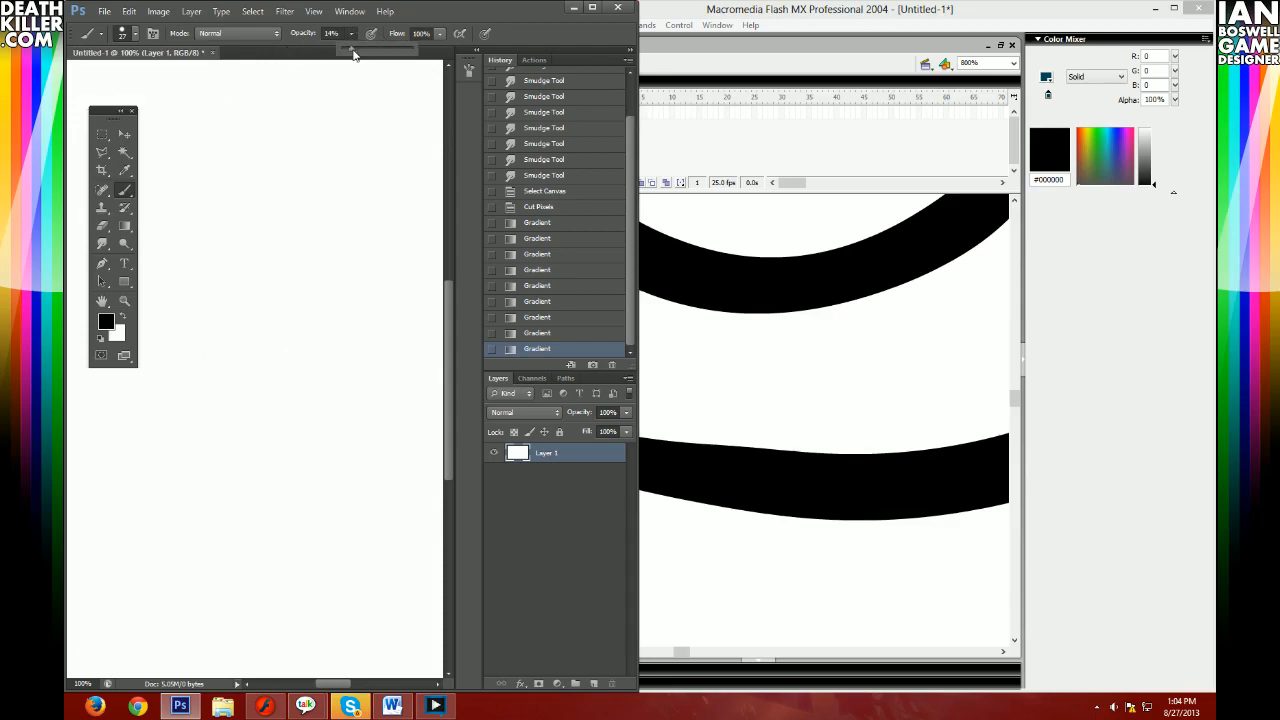
mouse_move(298, 444)
left_mouse_down()
mouse_move(217, 440)
mouse_move(201, 278)
mouse_move(382, 254)
mouse_move(367, 392)
mouse_move(290, 438)
left_mouse_up()
mouse_move(252, 332)
left_mouse_down()
mouse_move(305, 301)
mouse_move(292, 271)
left_mouse_up()
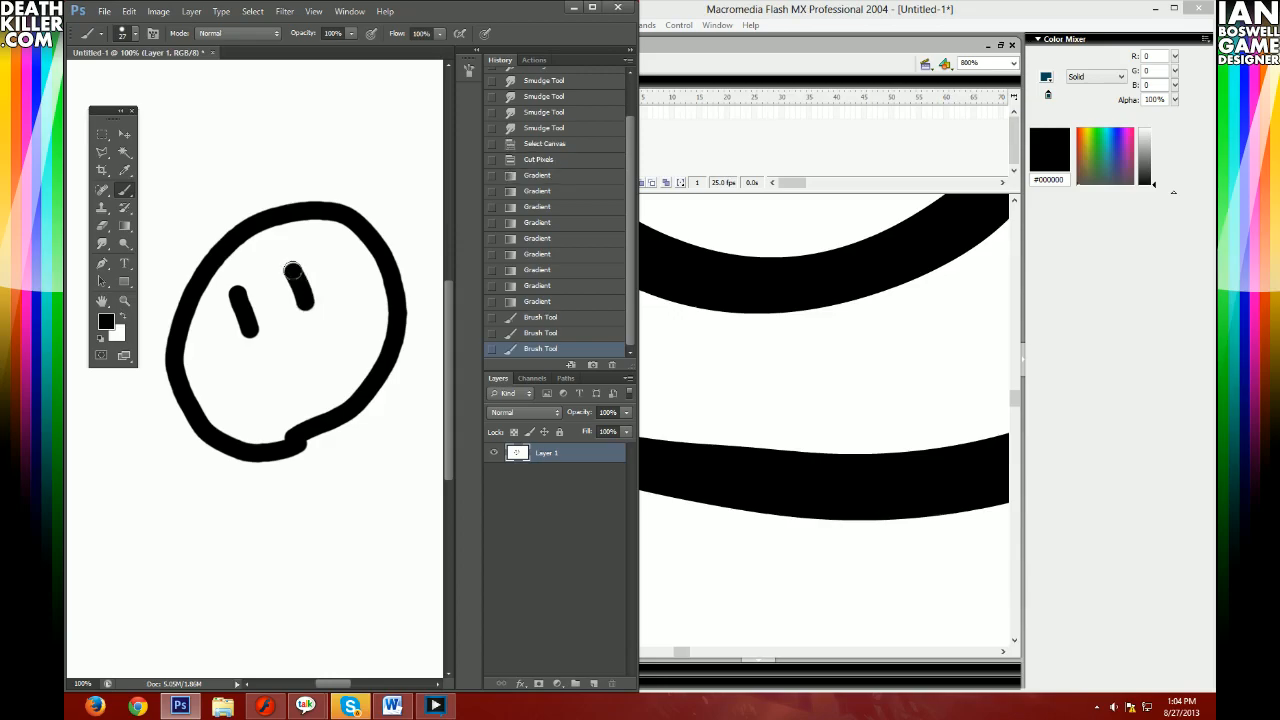
mouse_move(258, 376)
left_mouse_down()
mouse_move(296, 393)
mouse_move(333, 326)
left_mouse_up()
- Examine the pixel edges of the painted smiley face at up to 1200% zoom
left_click(124, 300)
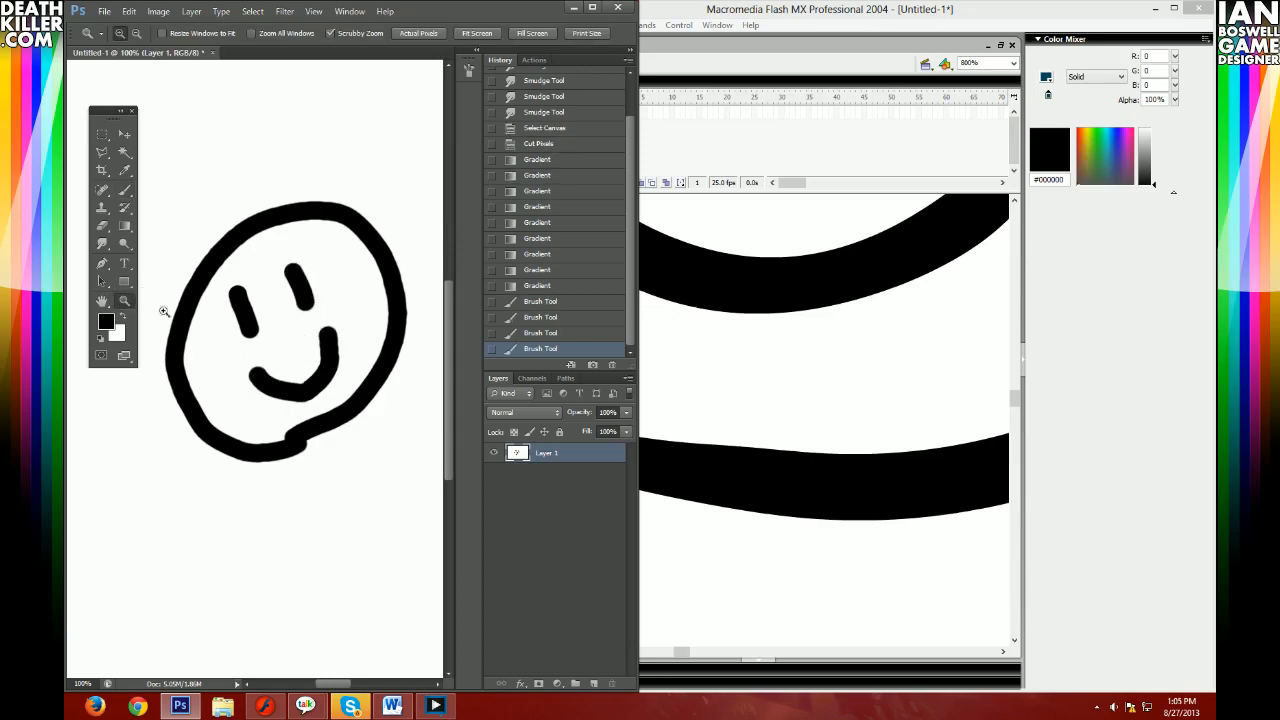
left_click(216, 330)
left_click(285, 369)
left_click(285, 369)
left_click(240, 268)
left_click(237, 263)
left_click(240, 268)
left_click(250, 293)
left_click(370, 473)
right_click(345, 473)
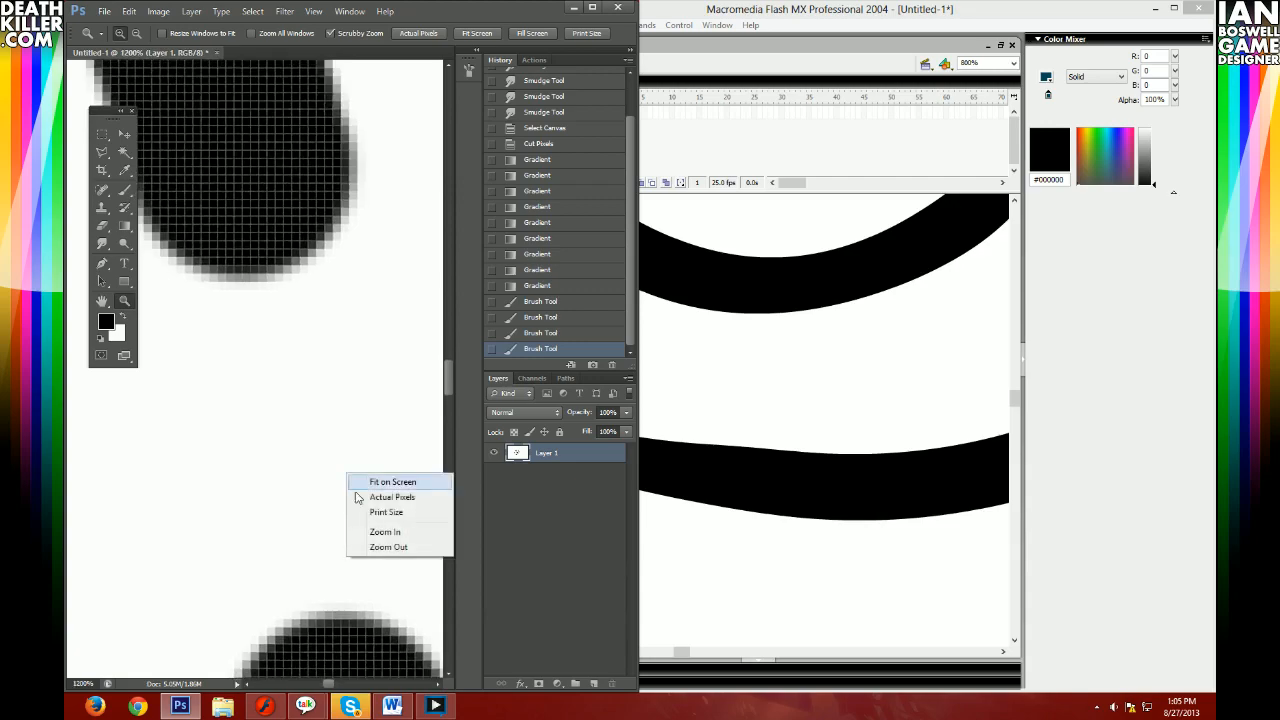
left_click(389, 551)
- Switch to Flash, compare its smiley face's edges at 800%, and show the stage at 100% in a maximized window
left_click(666, 436)
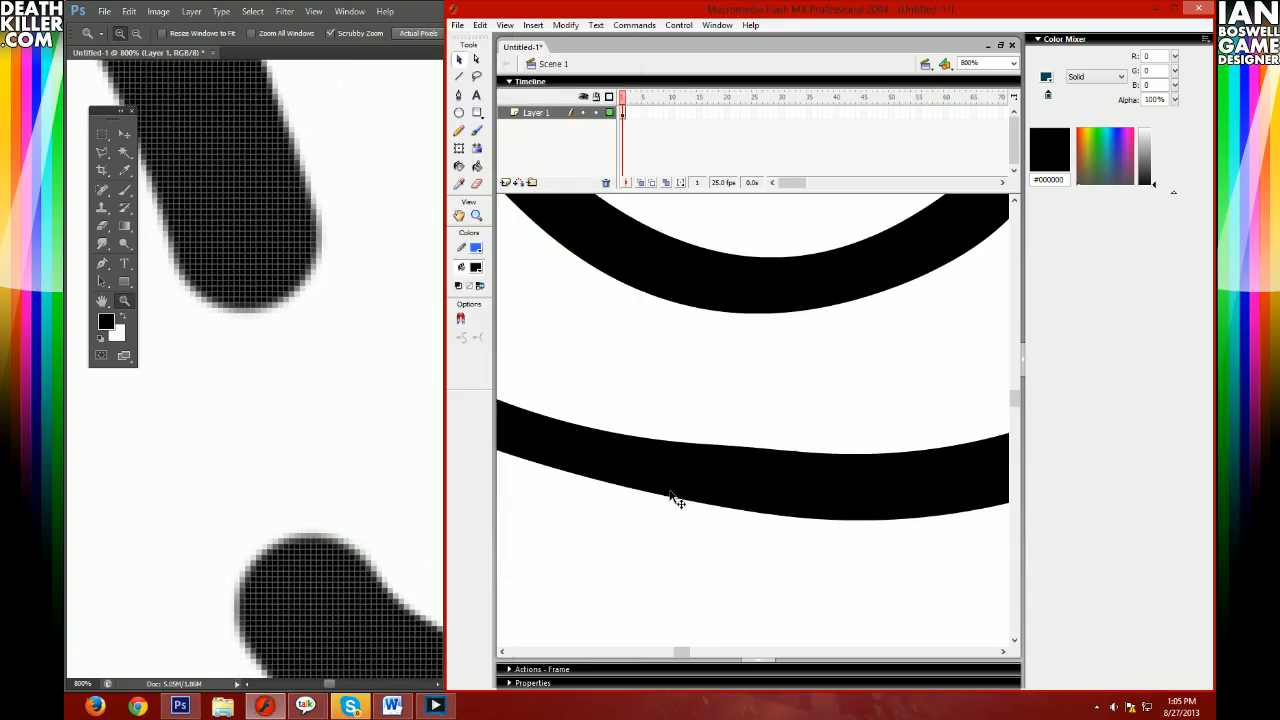
scroll(677, 437, "up", 5)
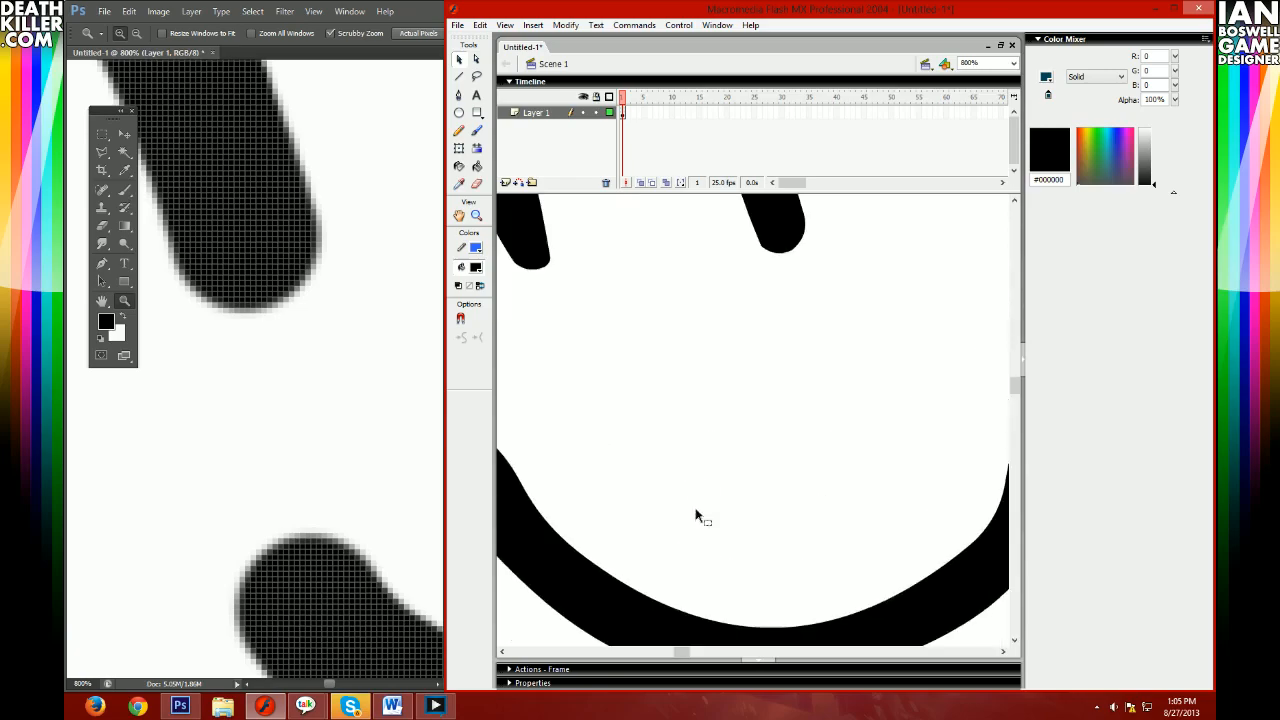
double_click(1071, 5)
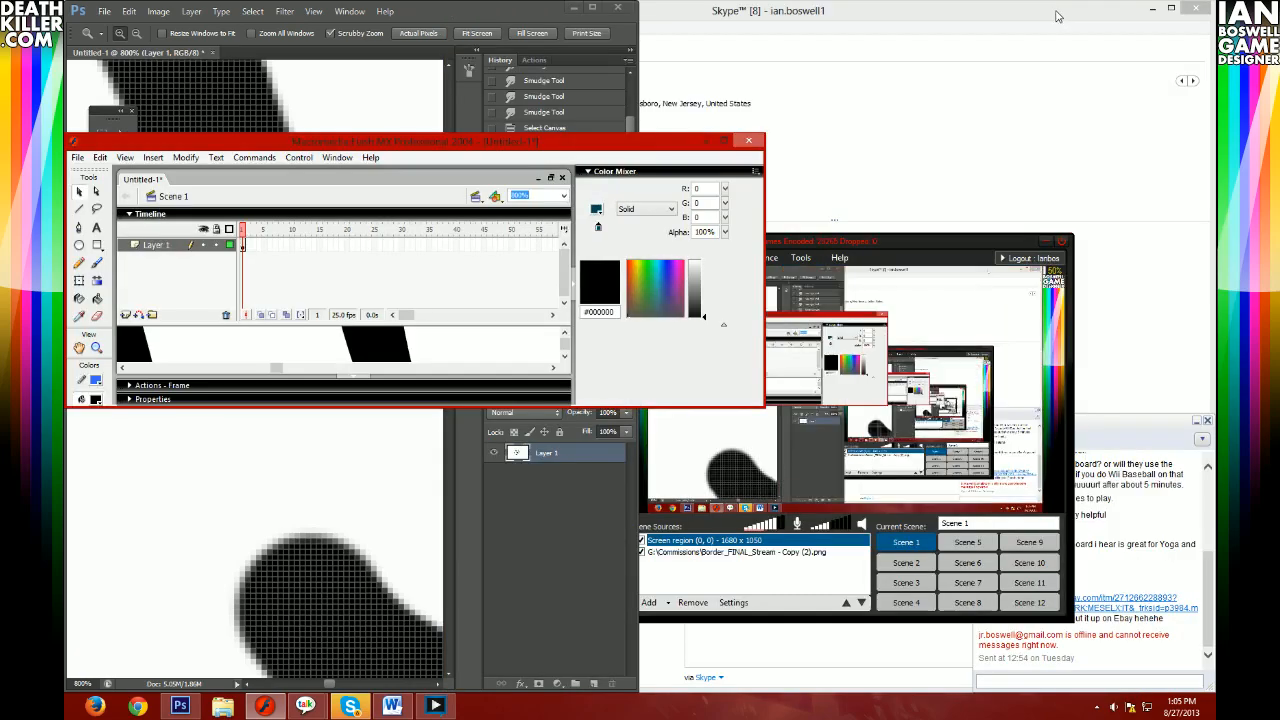
double_click(664, 146)
left_click(1017, 60)
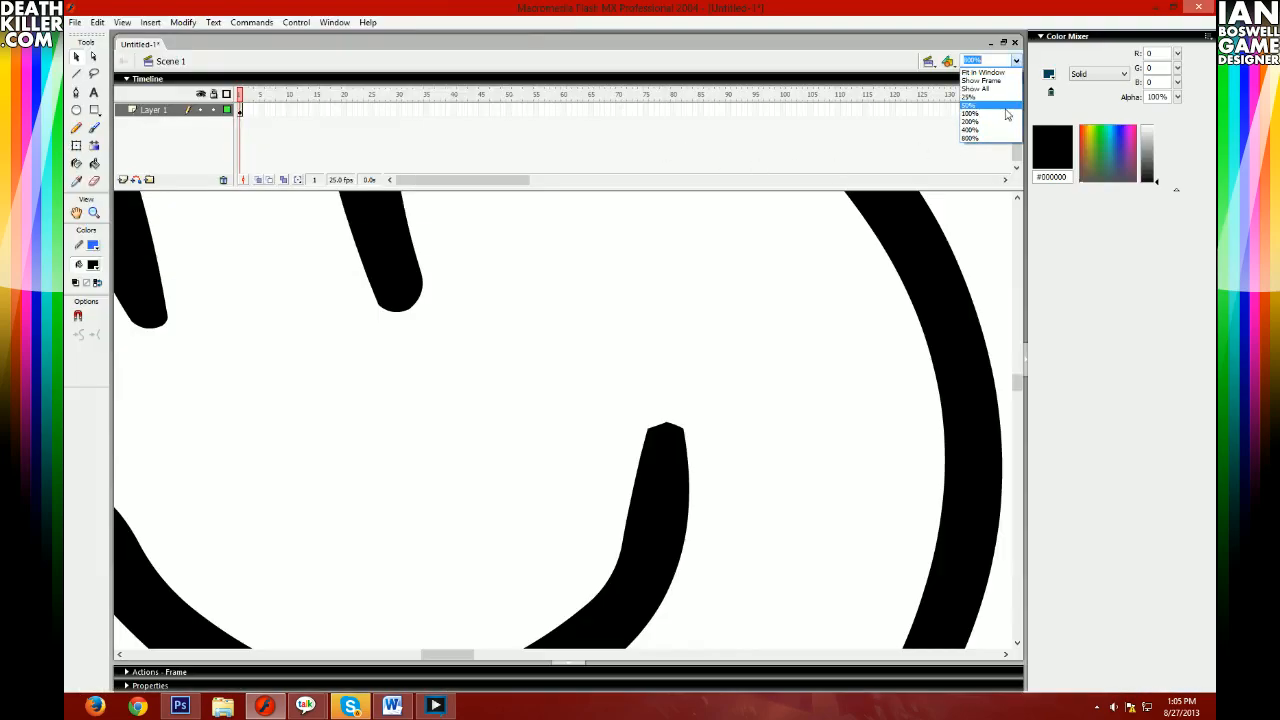
left_click(975, 92)
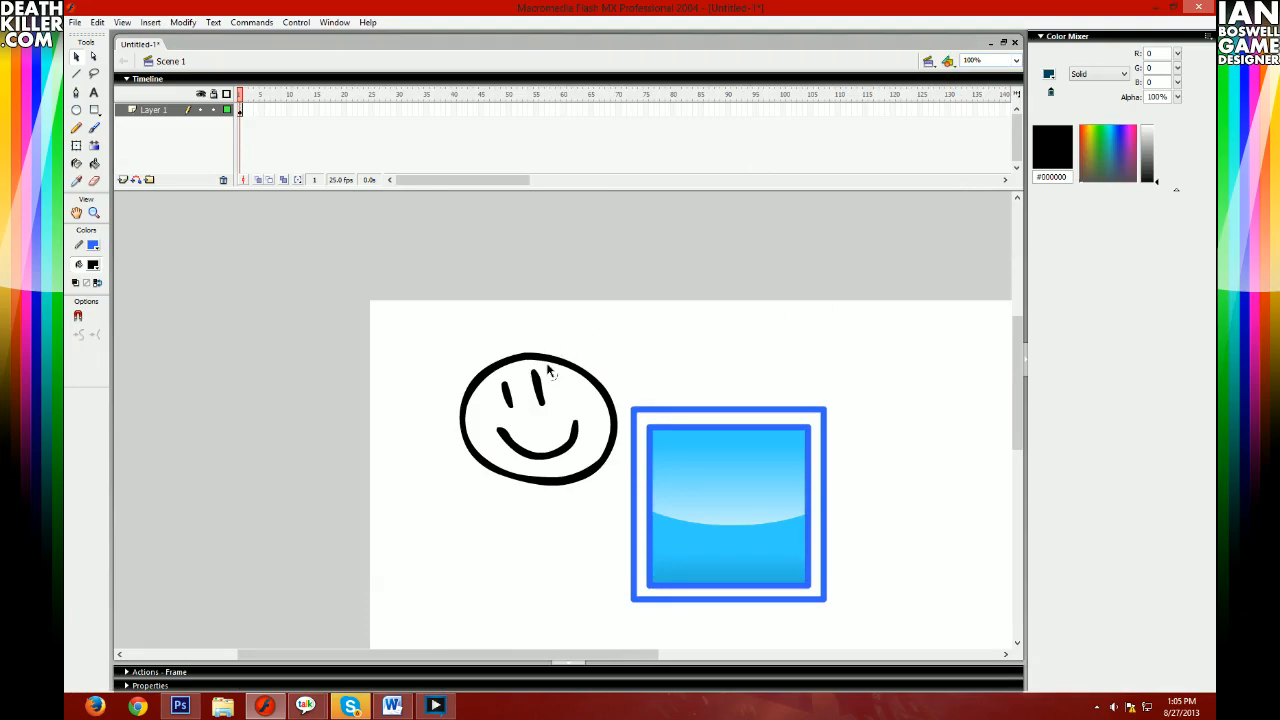
- Delete the smiley face's outline, eyes and mouth from the stage
key("ctrl+z")
key("ctrl+z")
left_click(511, 399)
key("Delete")
left_click(534, 457)
key("Delete")
- Delete the glossy square's outer frame, its gradient fills and all remaining artwork on the stage
left_click(680, 410)
key("Delete")
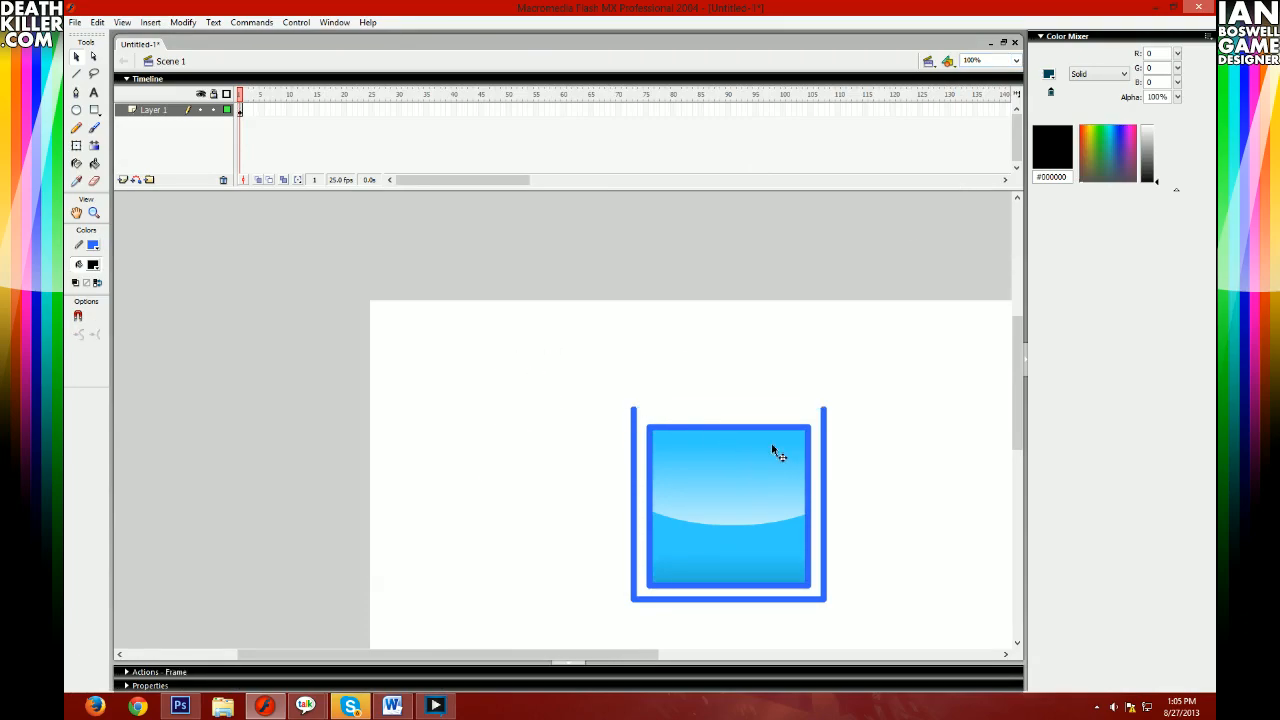
double_click(824, 428)
key("Delete")
left_click(795, 490)
key("Delete")
left_click(786, 534)
key("Delete")
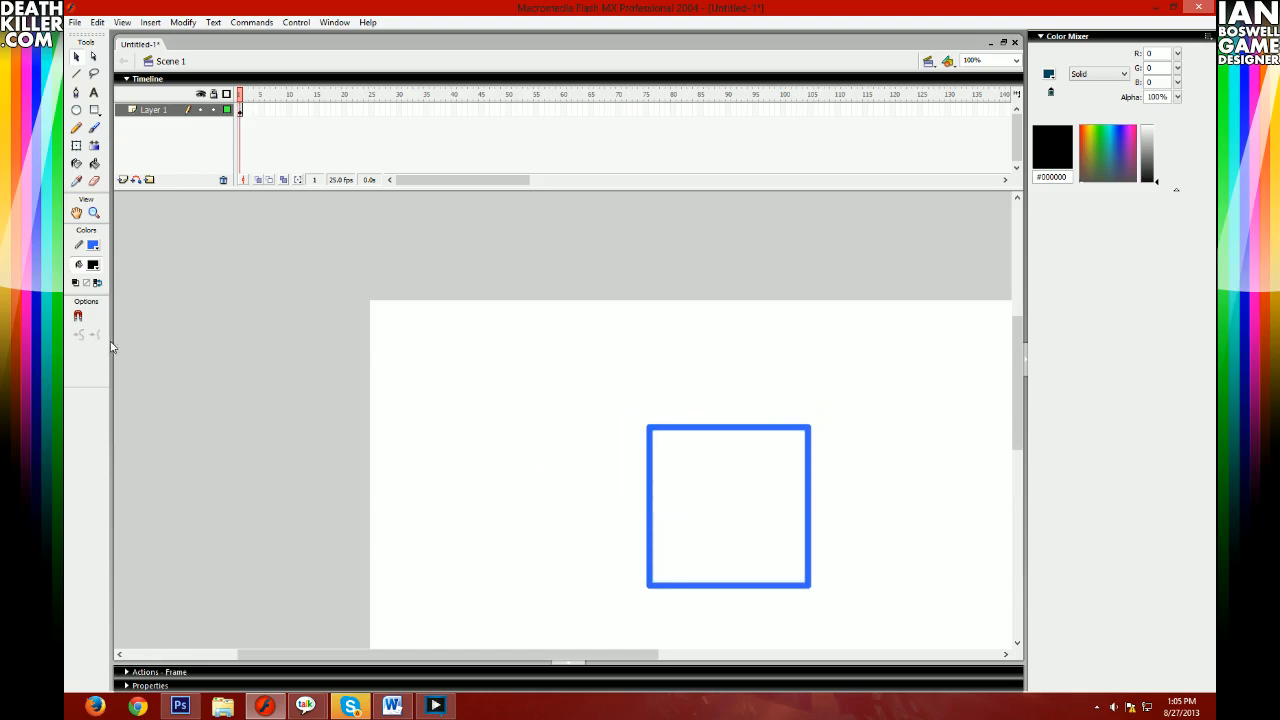
left_click(96, 165)
key("ctrl+a")
key("Delete")
- Draw a square with the Rectangle tool using a solid green fill and a #6666CC stroke
left_click(97, 115)
left_click(93, 266)
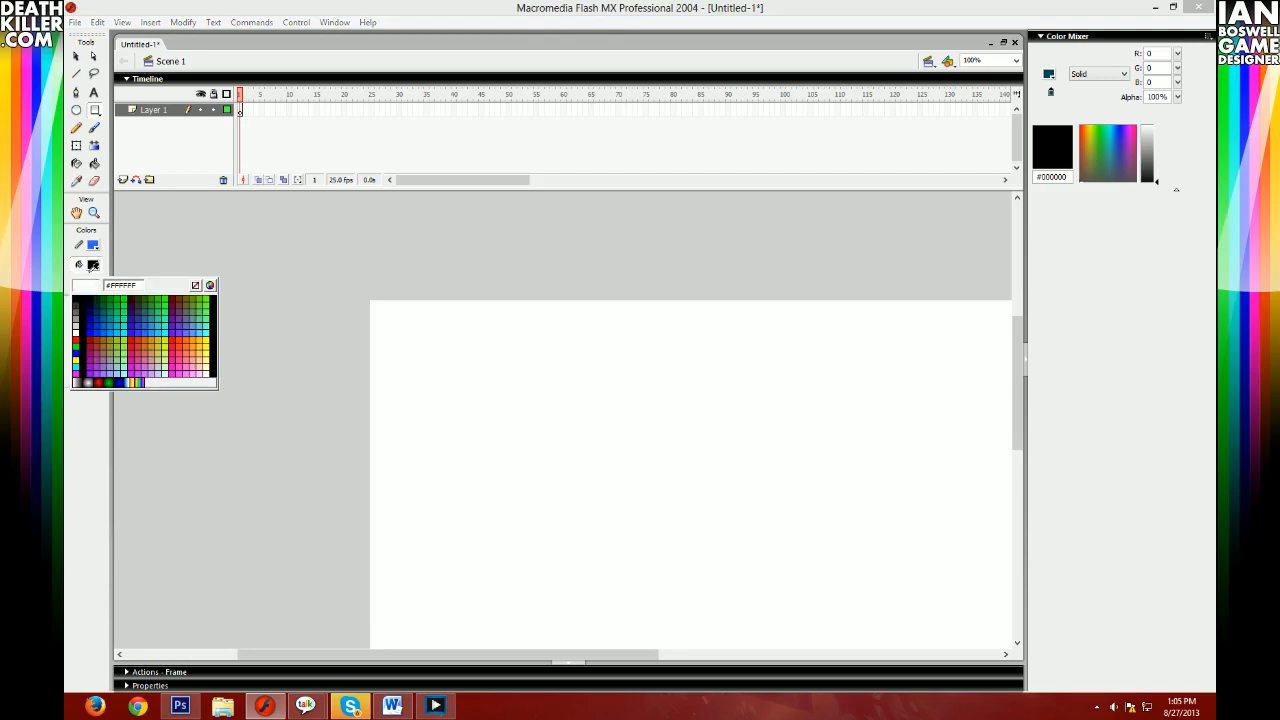
left_click(122, 298)
left_click(93, 245)
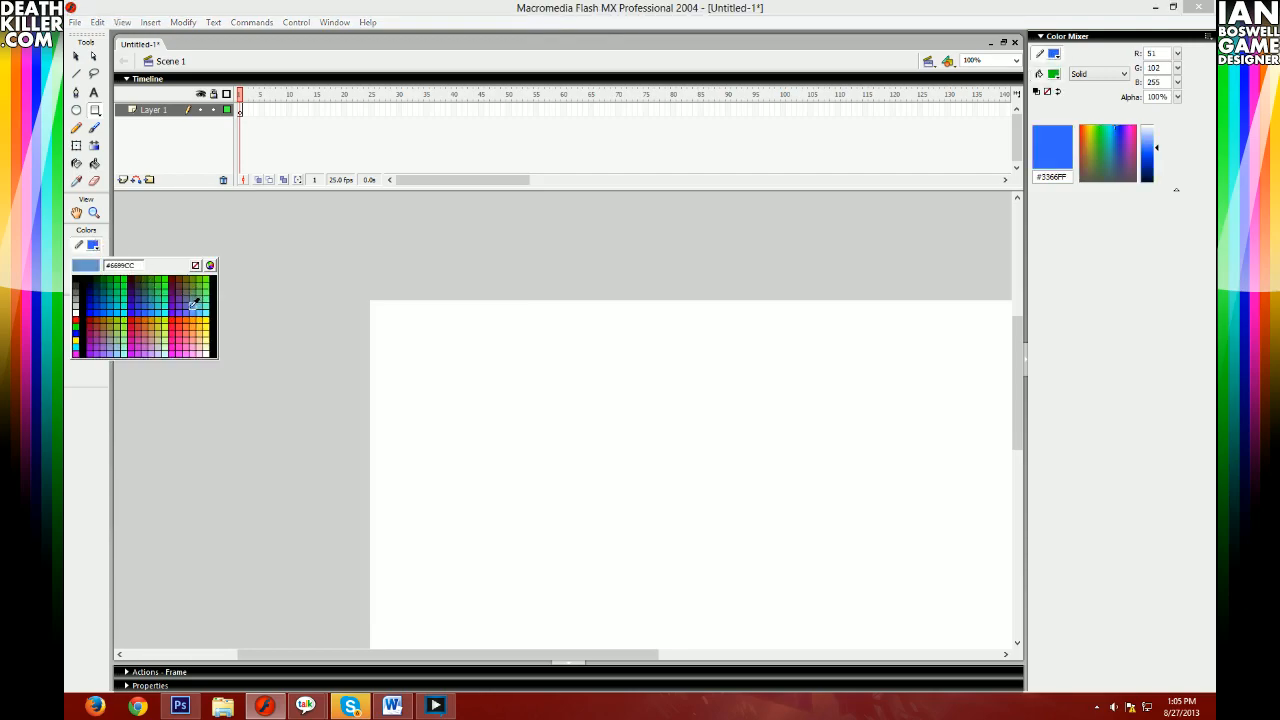
left_click(194, 302)
left_click_drag(576, 378, 800, 600)
scroll(685, 472, "down", 3)
scroll(685, 473, "up", 2)
left_click_drag(618, 655, 712, 656)
- Convert the green square and its outline to a graphic symbol, and break it apart again
left_click(79, 57)
double_click(450, 362)
right_click(462, 370)
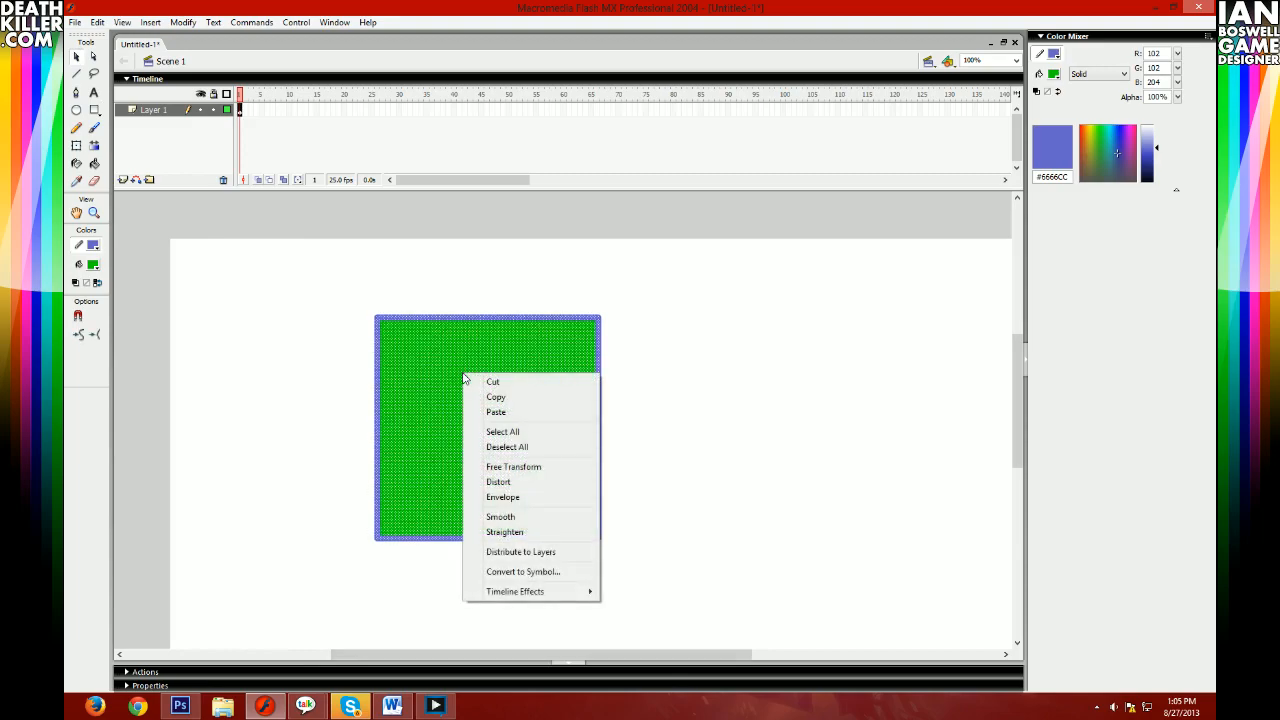
left_click(522, 572)
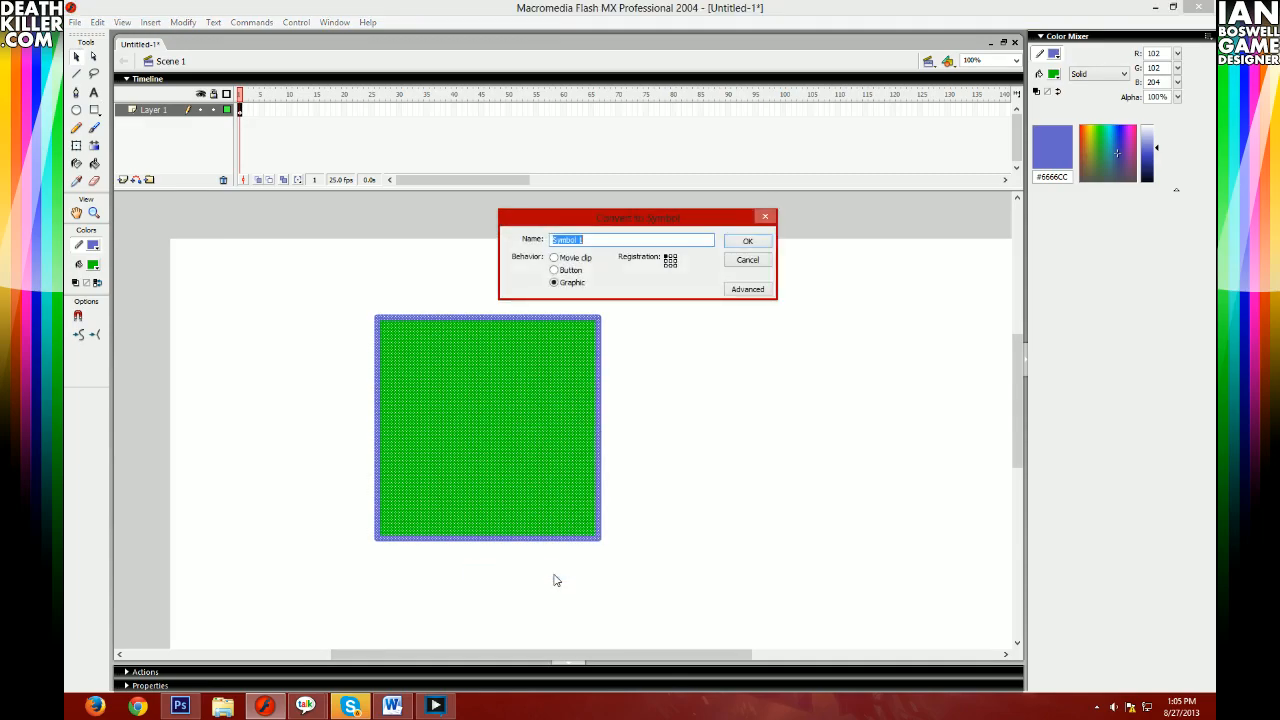
left_click(740, 242)
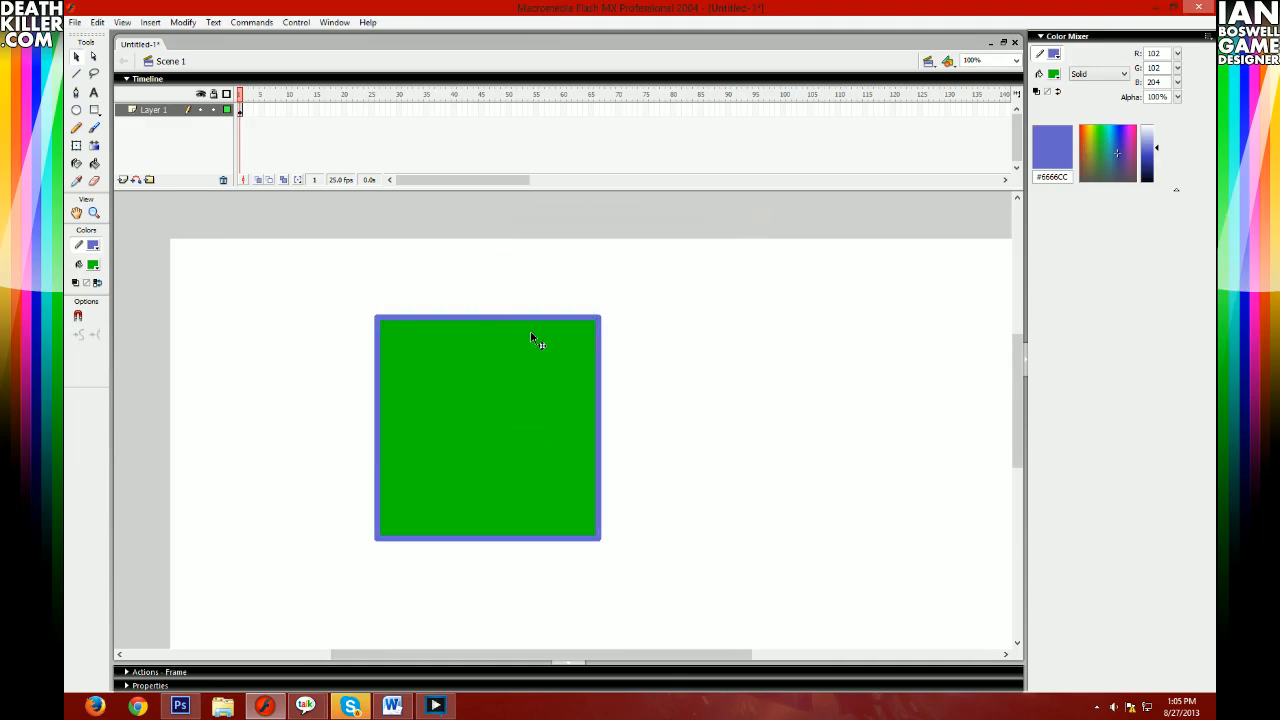
key("ctrl+b")
left_click(265, 357)
- Select the whole green square with its outline and convert it to a graphic symbol named Symbol 1
left_click_drag(349, 284, 652, 600)
right_click(482, 418)
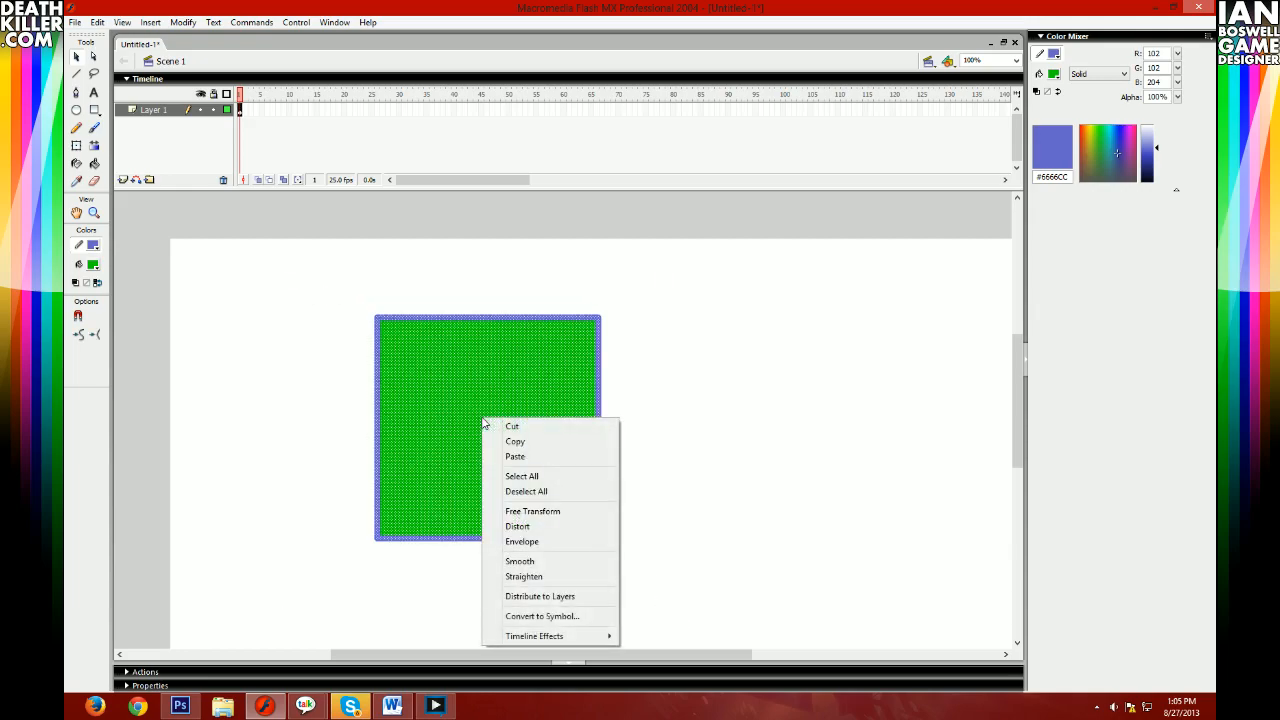
left_click(566, 625)
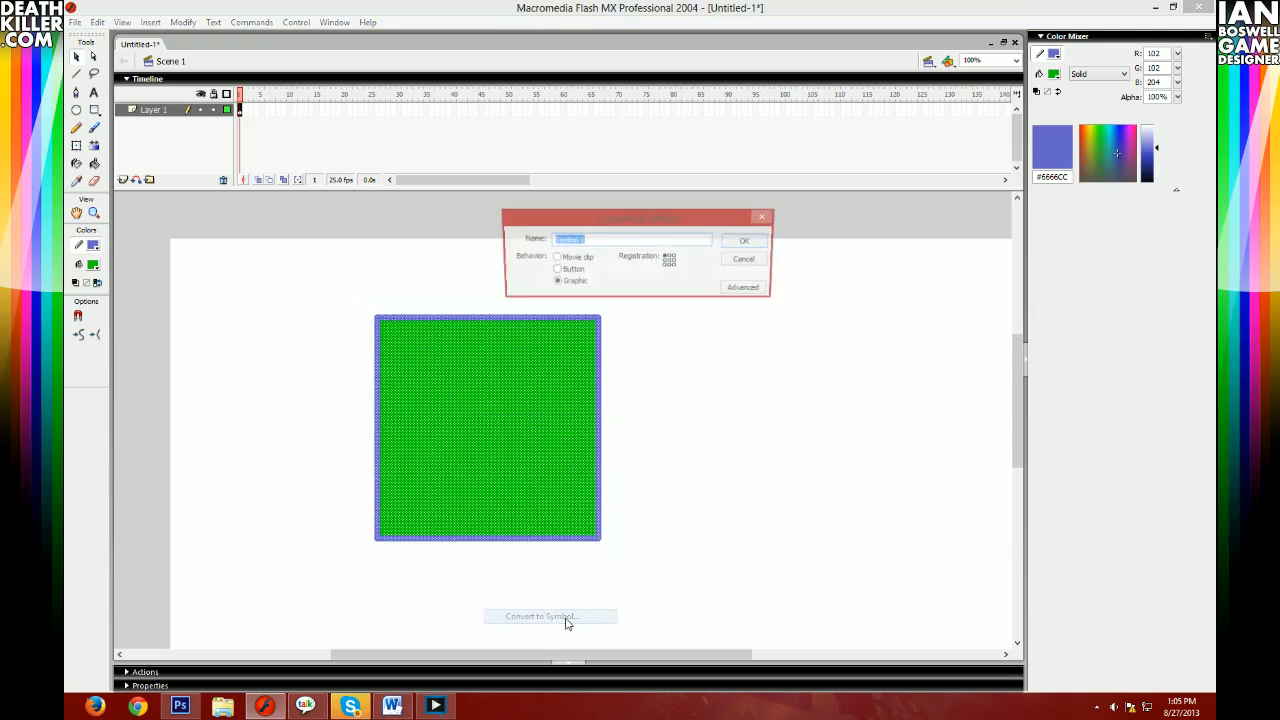
left_click(556, 284)
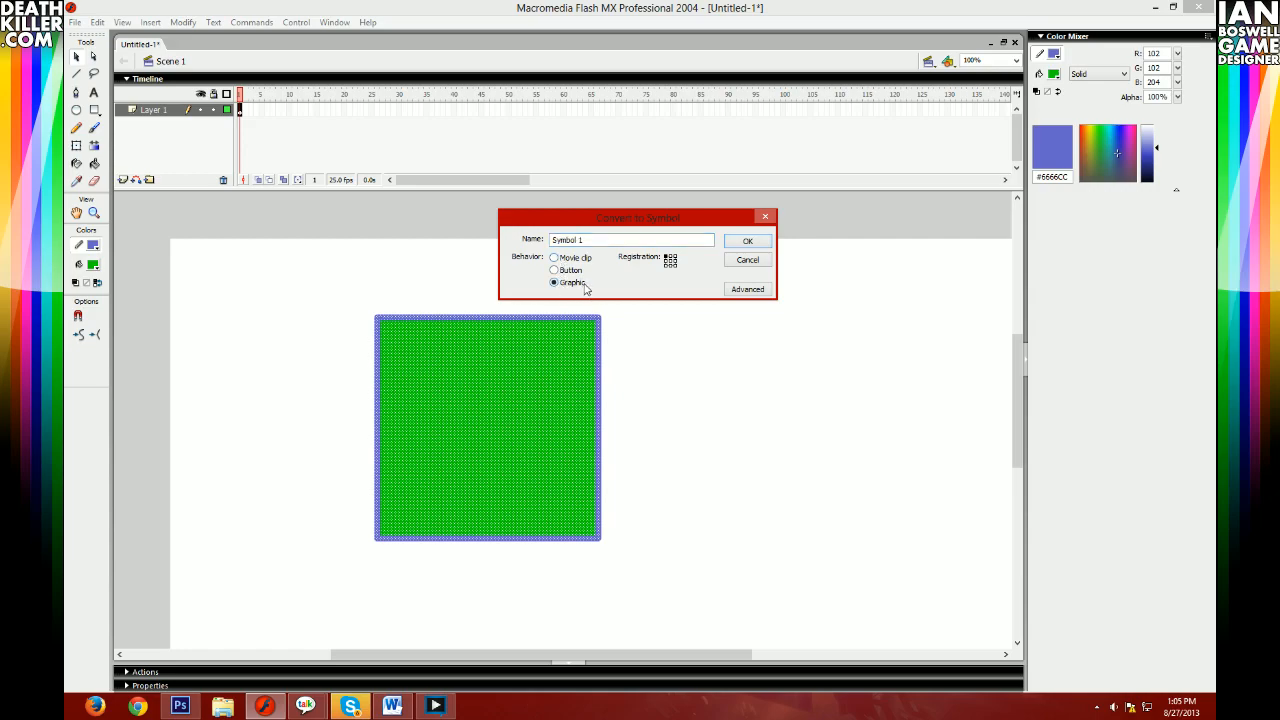
left_click(742, 245)
- Move the square symbol up and resize it with Free Transform into a rectangle wider than it is tall
left_click_drag(544, 444, 519, 384)
right_click(519, 384)
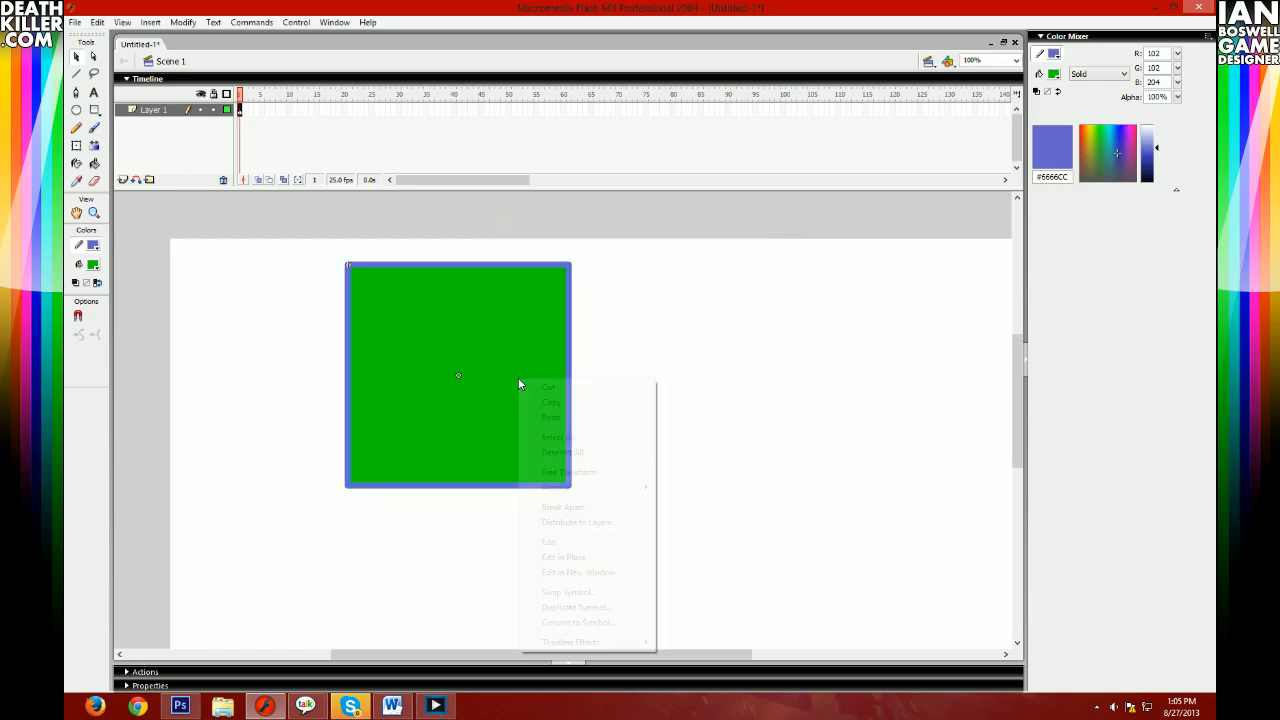
left_click(566, 472)
left_click_drag(498, 332, 662, 377)
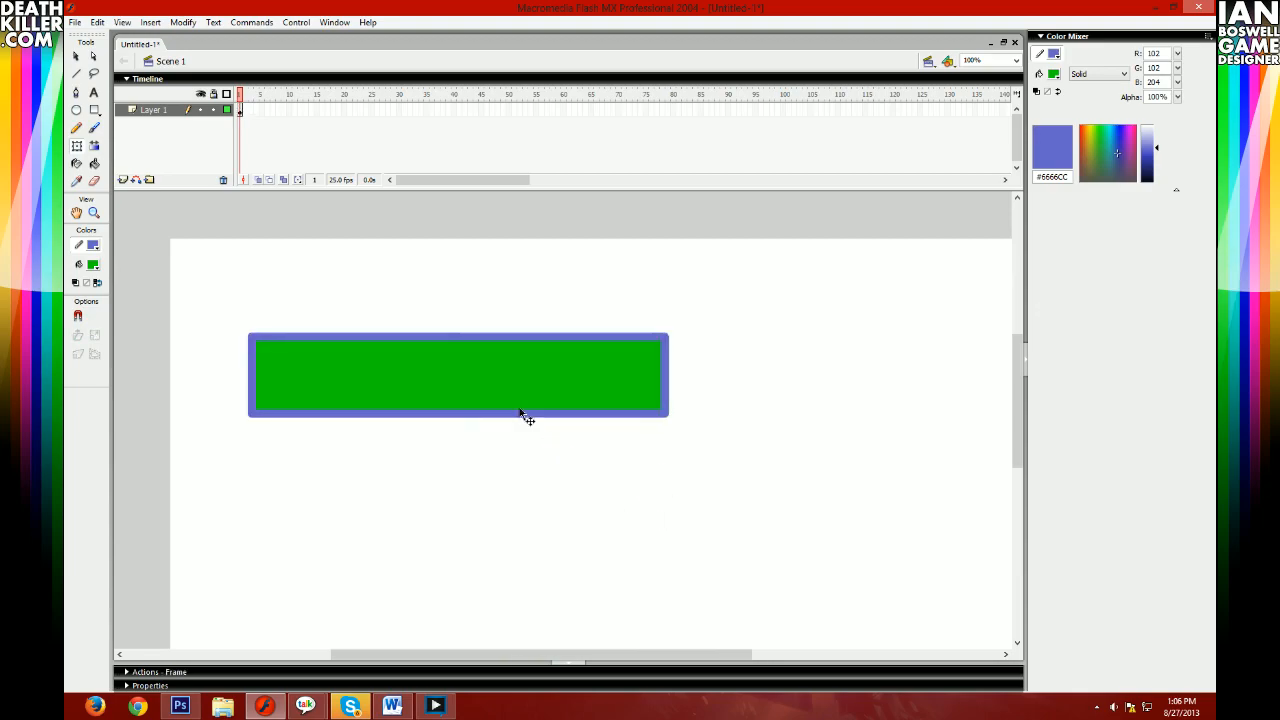
left_click_drag(458, 413, 480, 563)
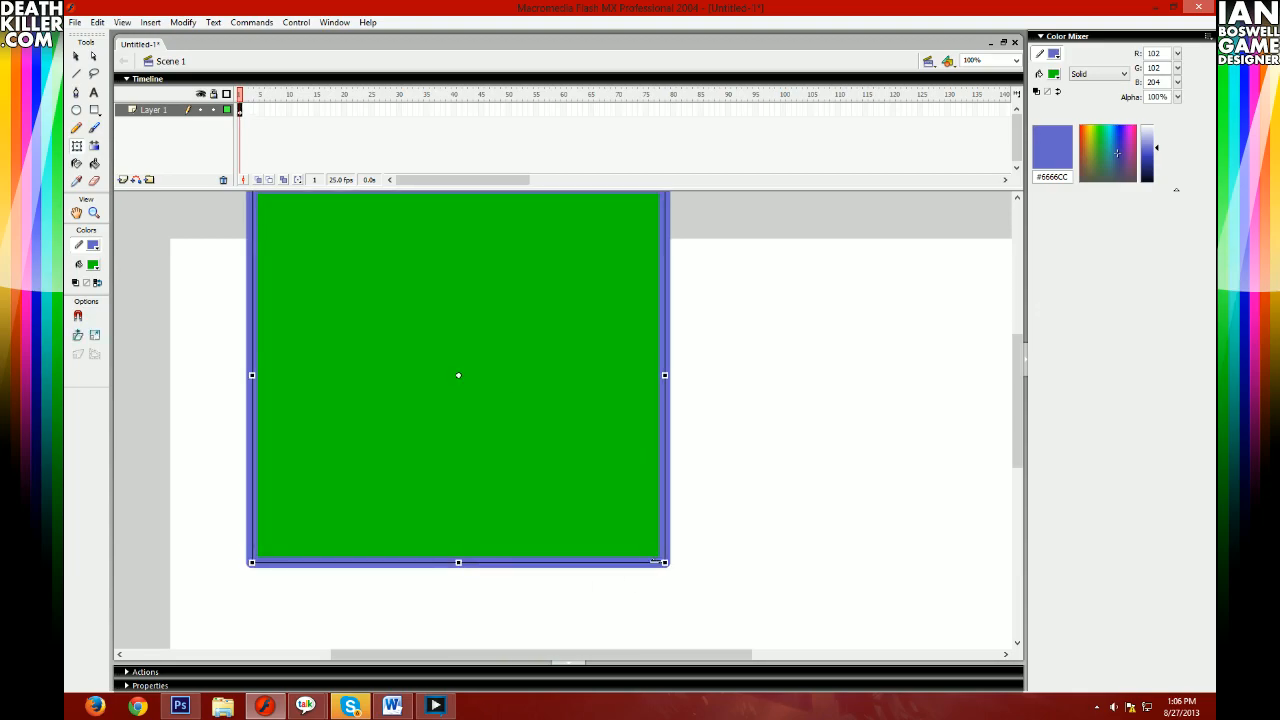
left_click_drag(515, 450, 494, 498)
left_click_drag(494, 498, 601, 470)
mouse_move(601, 470)
left_mouse_down()
mouse_move(604, 385)
mouse_move(600, 472)
left_mouse_up()
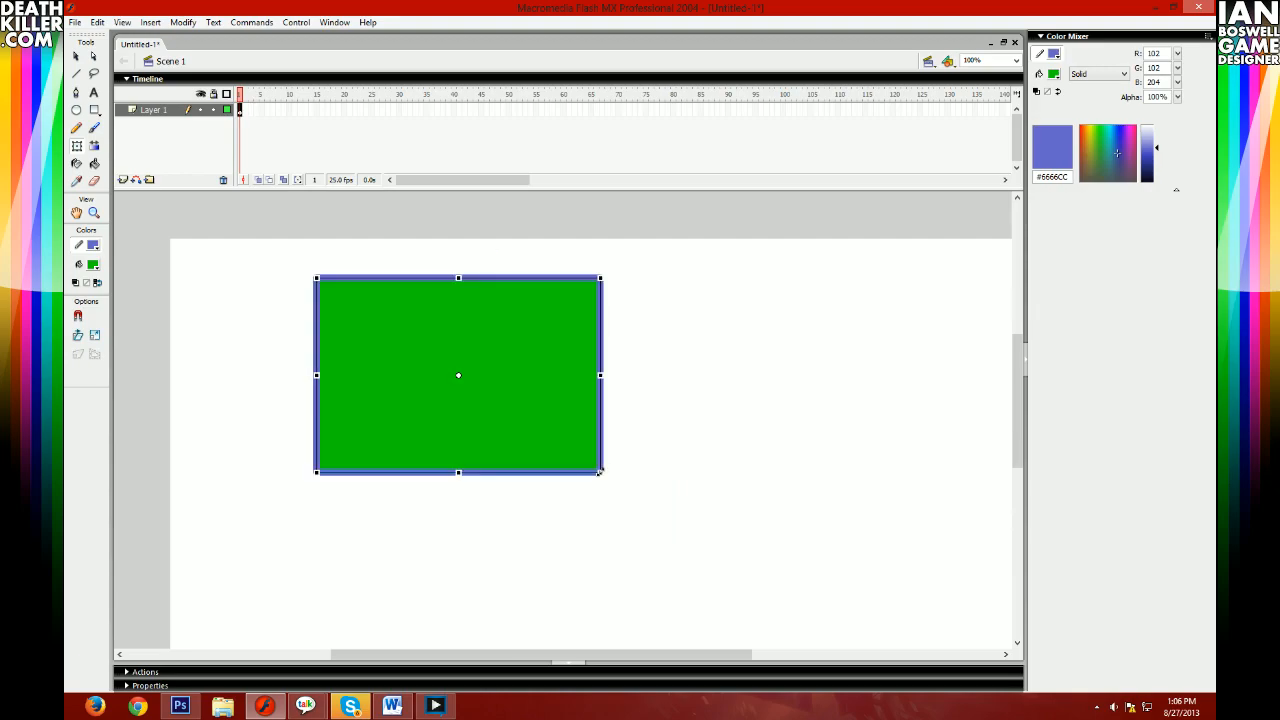
- Narrow the rectangle to nearly square, undo the last transform, and place it near the stage's upper-left corner
left_click_drag(404, 421, 360, 426)
left_click_drag(557, 427, 548, 472)
left_click_drag(500, 436, 662, 436)
left_click_drag(672, 337, 590, 527)
key("ctrl+z")
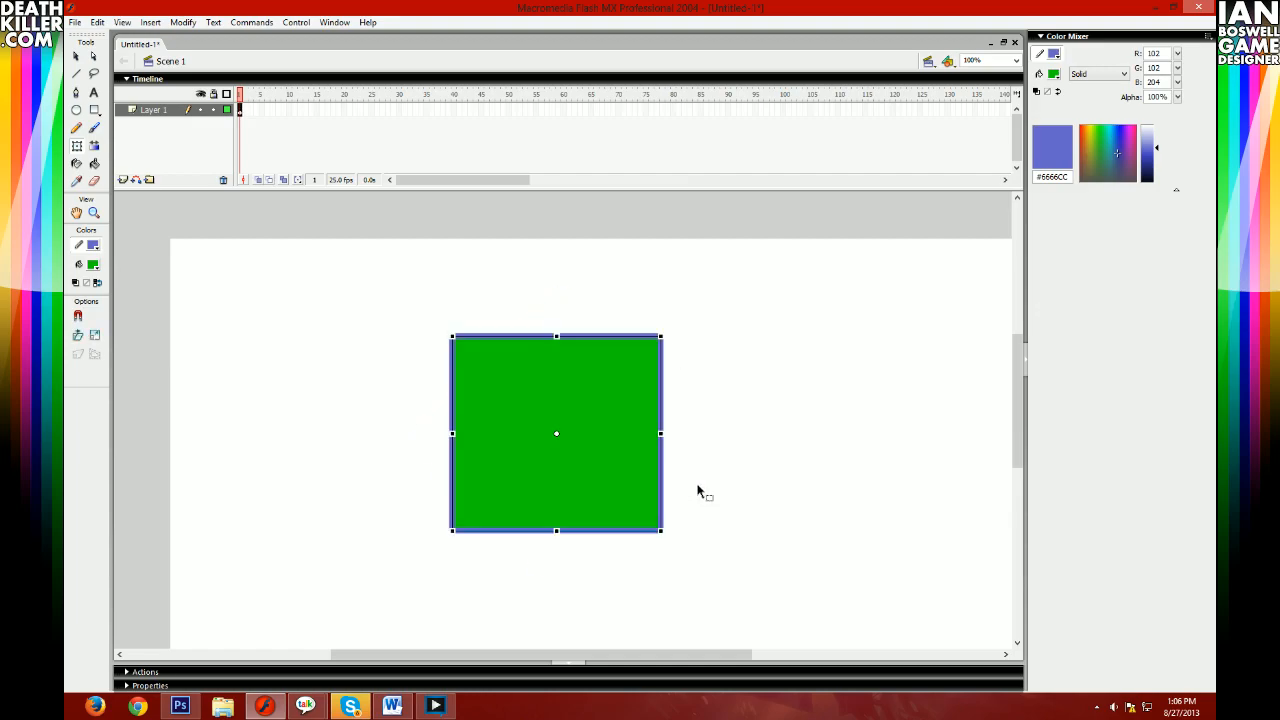
left_click_drag(536, 462, 409, 401)
left_click(650, 491)
left_click_drag(494, 434, 438, 424)
left_click(599, 462)
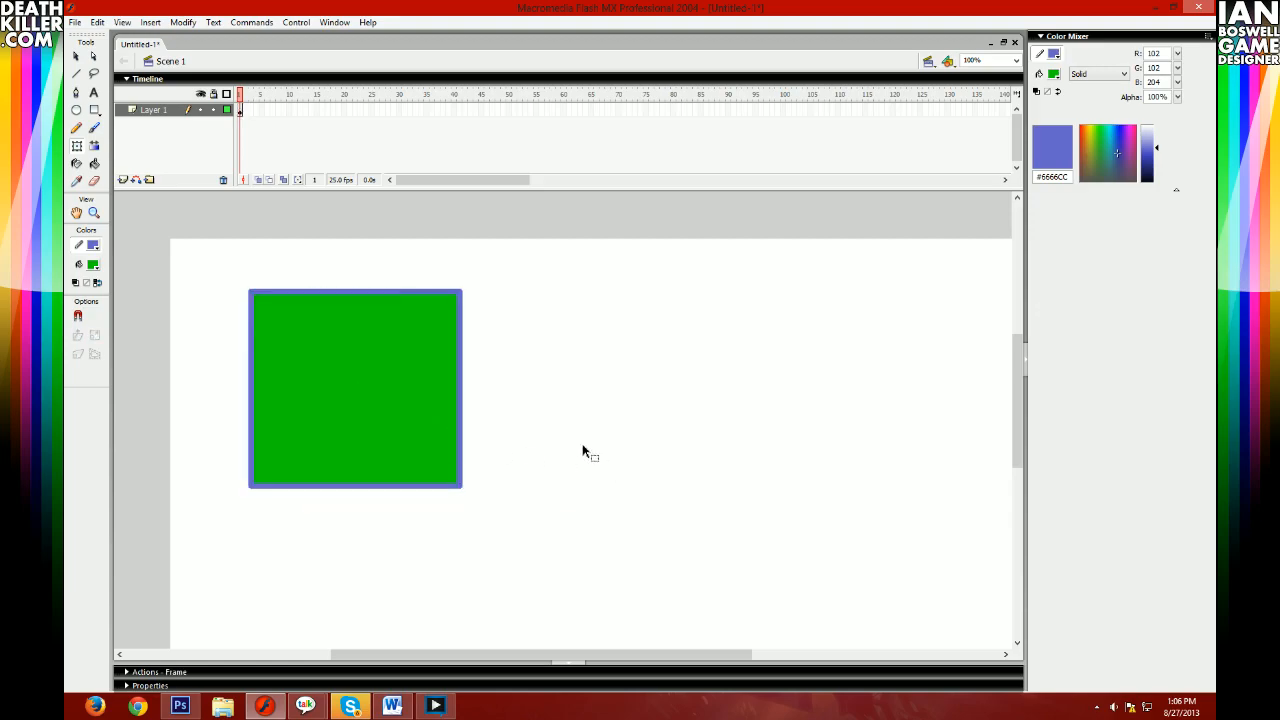
- Create a motion tween from frame 1 and extend it to an end keyframe at frame 60
right_click(240, 111)
left_click(265, 118)
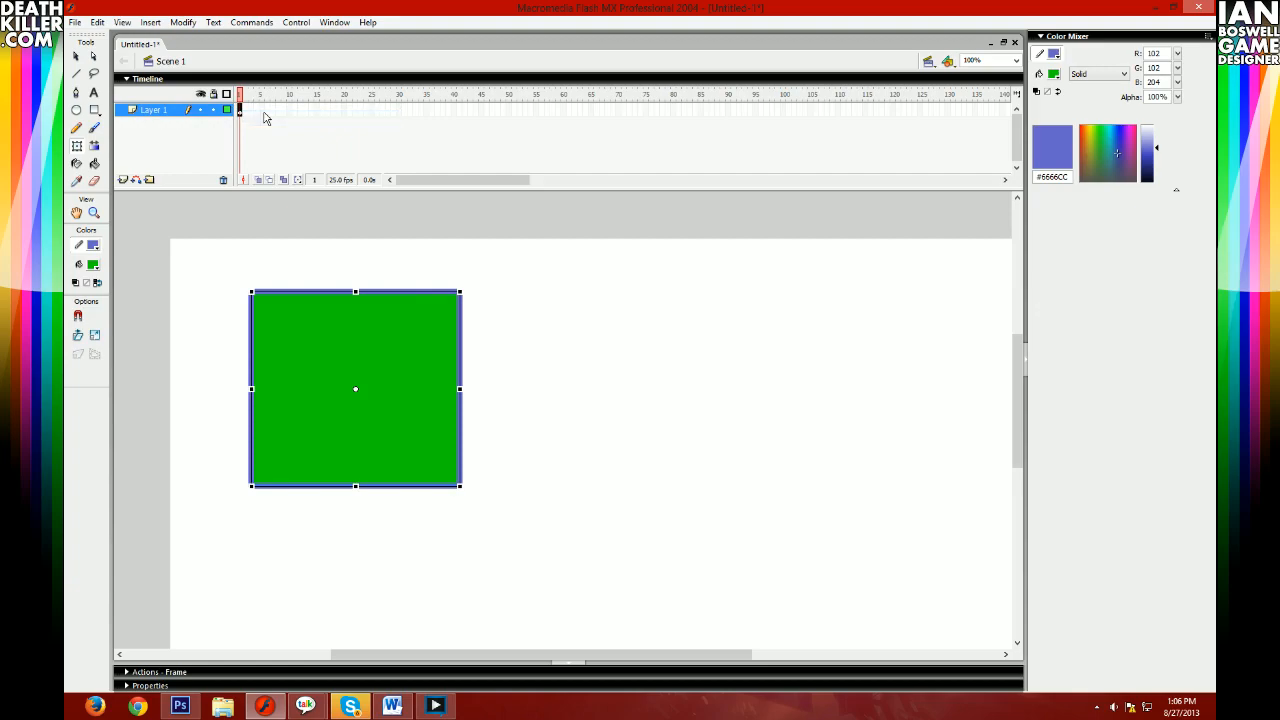
left_click(264, 112)
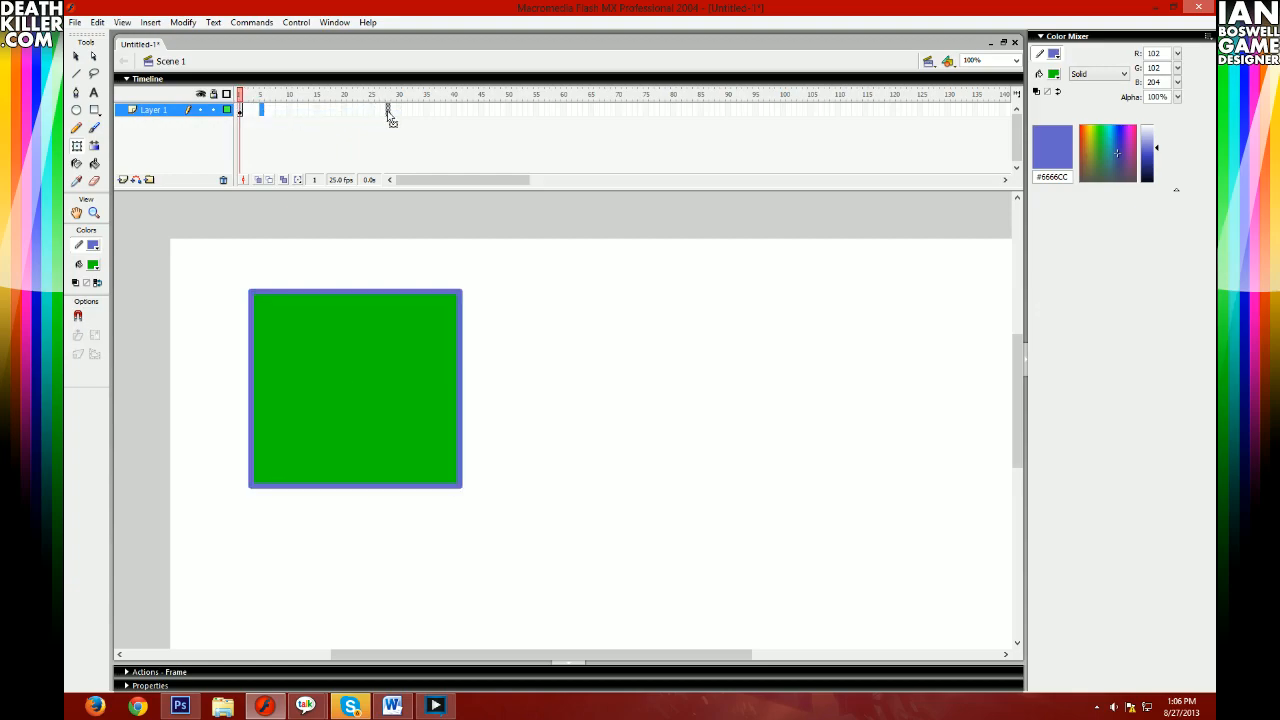
left_click(477, 111)
key("F5")
left_click_drag(483, 114, 564, 116)
- Check the frame rate in the document properties and leave the settings as they are
left_click(240, 95)
left_click(183, 22)
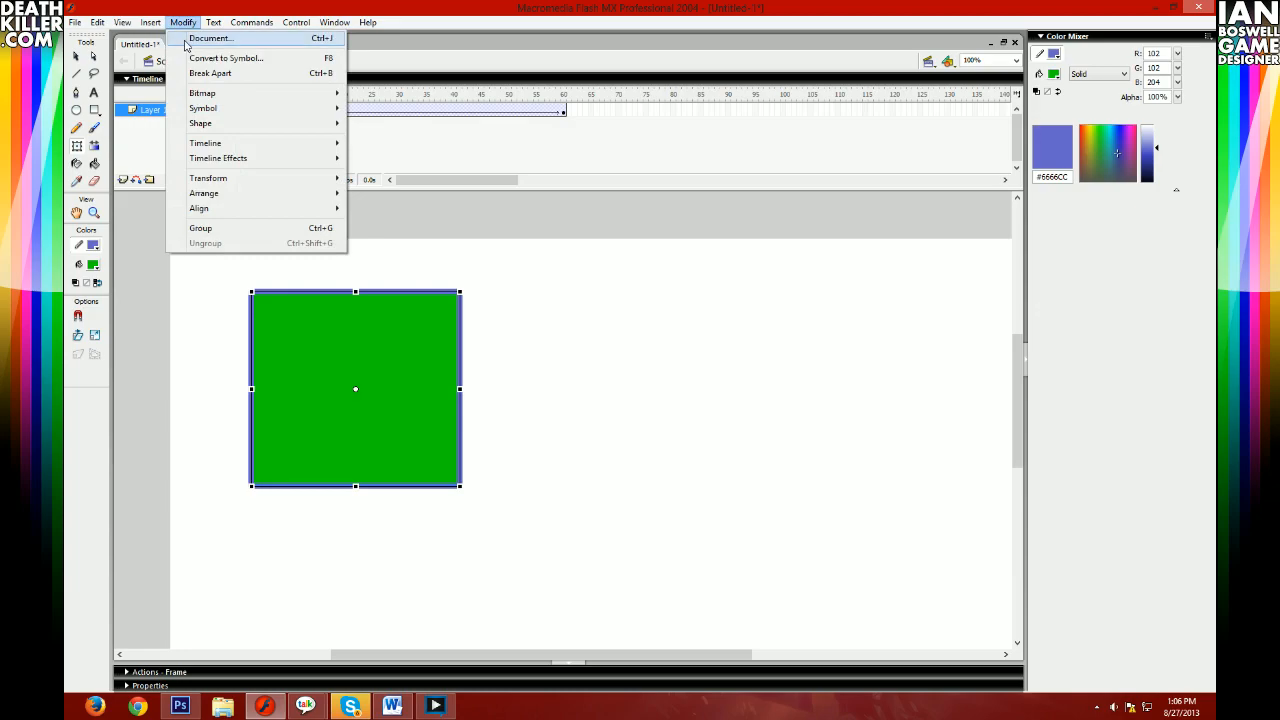
left_click(210, 38)
double_click(600, 364)
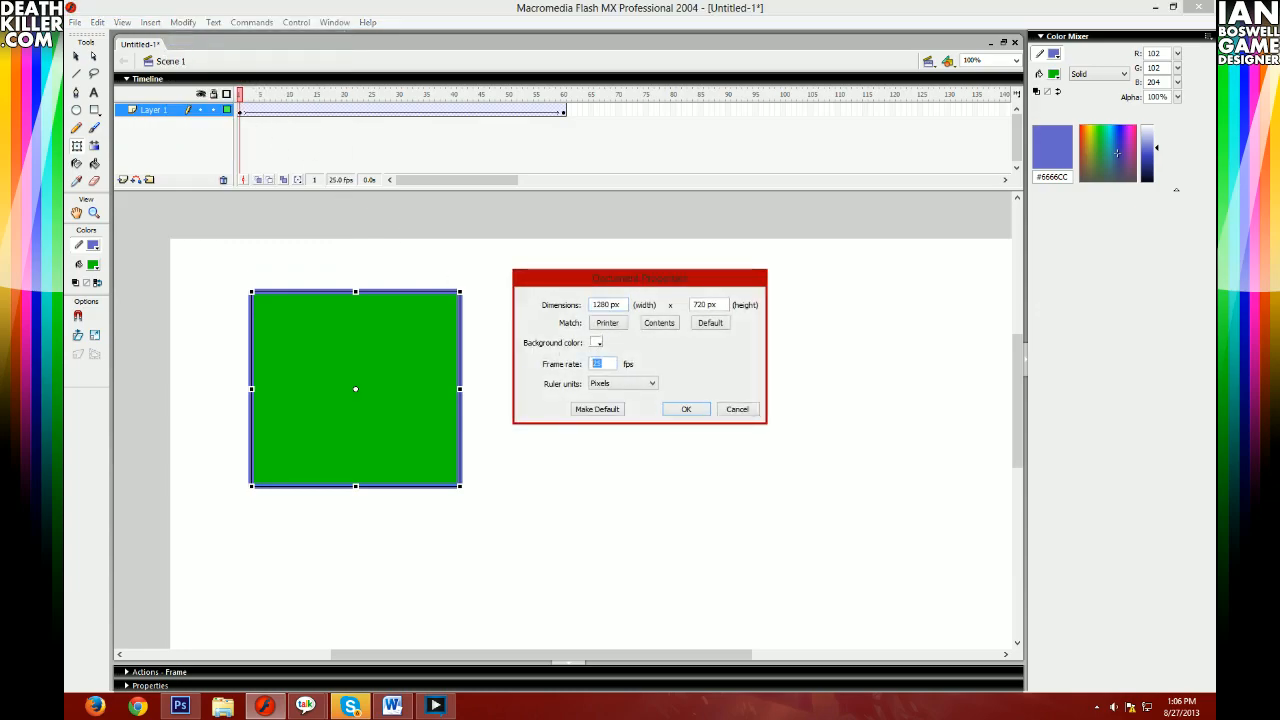
left_click(737, 409)
- Move the green square to the stage's right side at frame 60 and preview the tween from frame 1
left_click(564, 111)
left_click(564, 110)
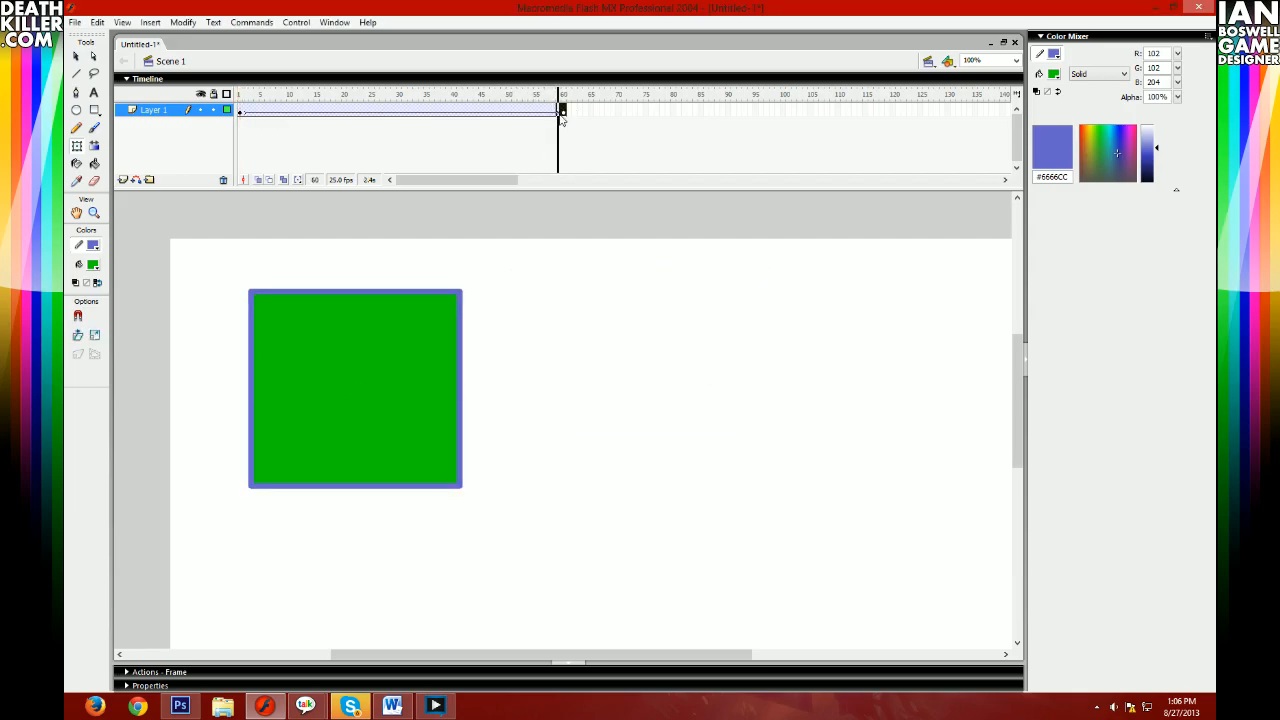
left_click(563, 111)
key("Return")
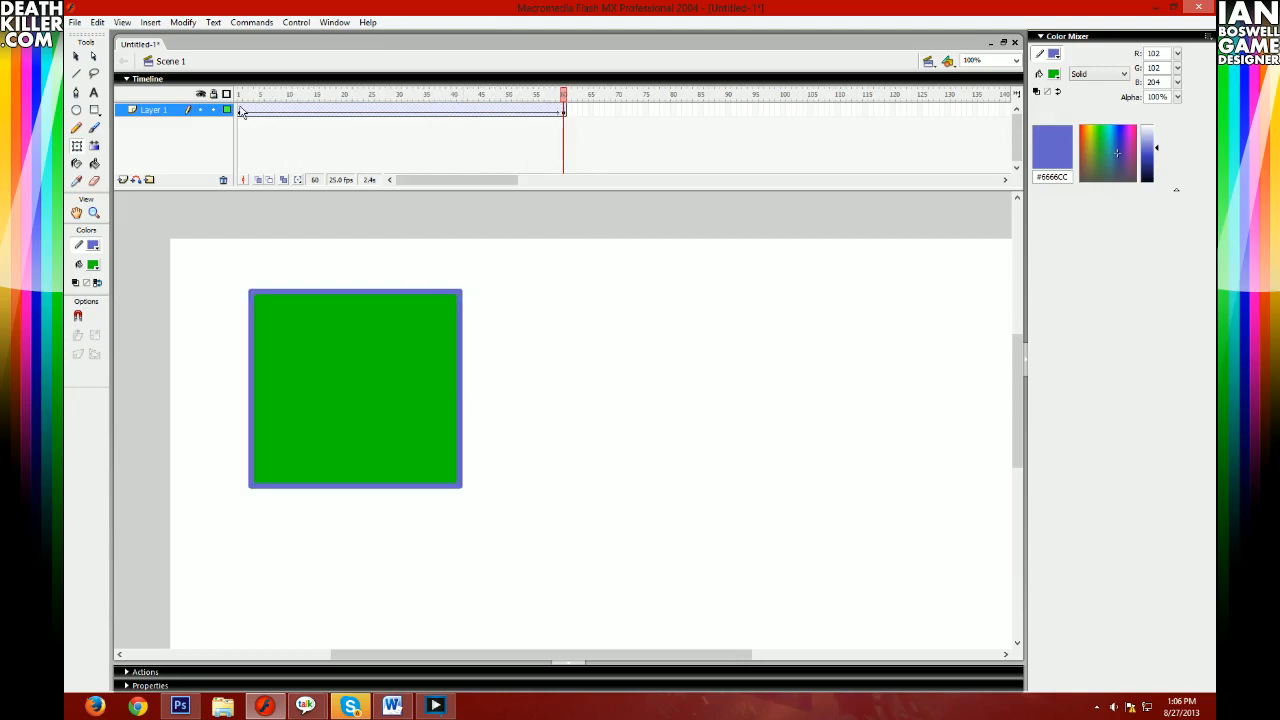
left_click(345, 330)
left_click_drag(328, 445, 873, 475)
left_click(240, 110)
key("Return")
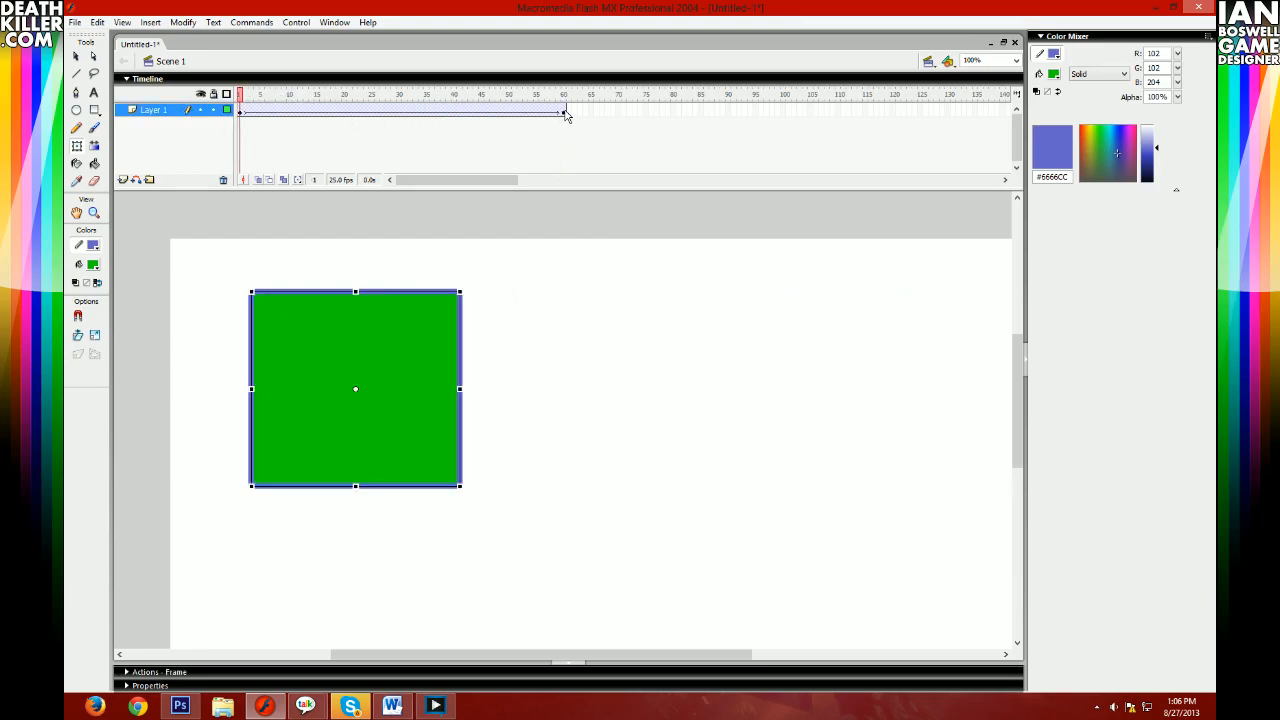
- Try repositioning the green square at frame 1 and again at frame 60, undoing each move
left_click_drag(331, 403, 255, 292)
key("ctrl+z")
left_click(540, 405)
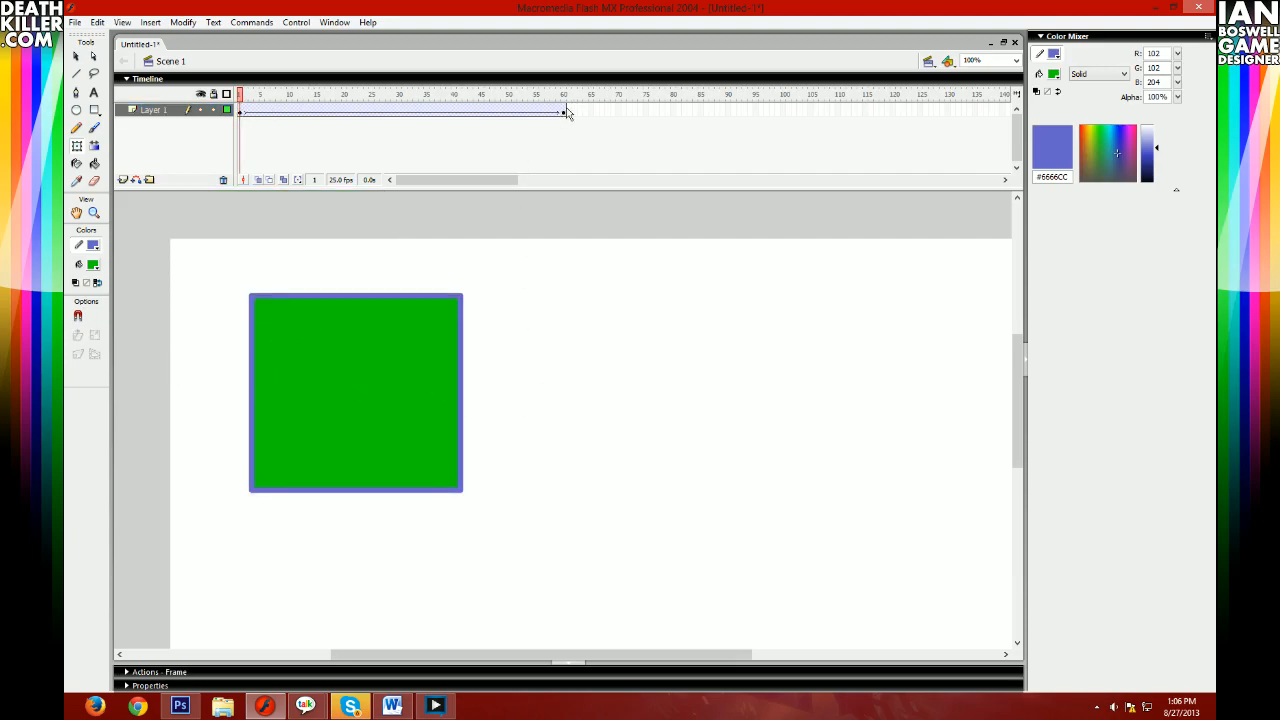
left_click(564, 111)
left_click(771, 296)
left_click_drag(858, 363, 786, 248)
key("ctrl+z")
left_click(699, 342)
left_click_drag(562, 96, 602, 108)
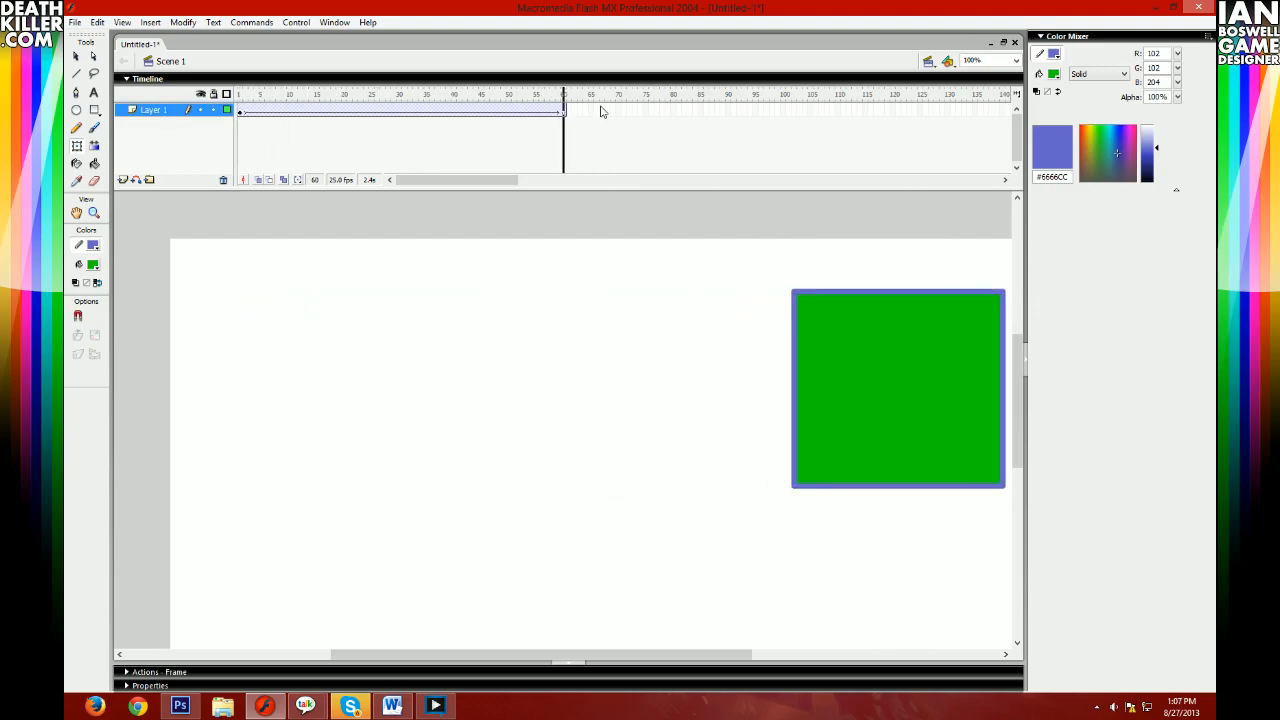
- Replace frame 60 with a copy of frame 1, slide its square straight to the stage's right side, and play the tween
left_click_drag(248, 112, 566, 114)
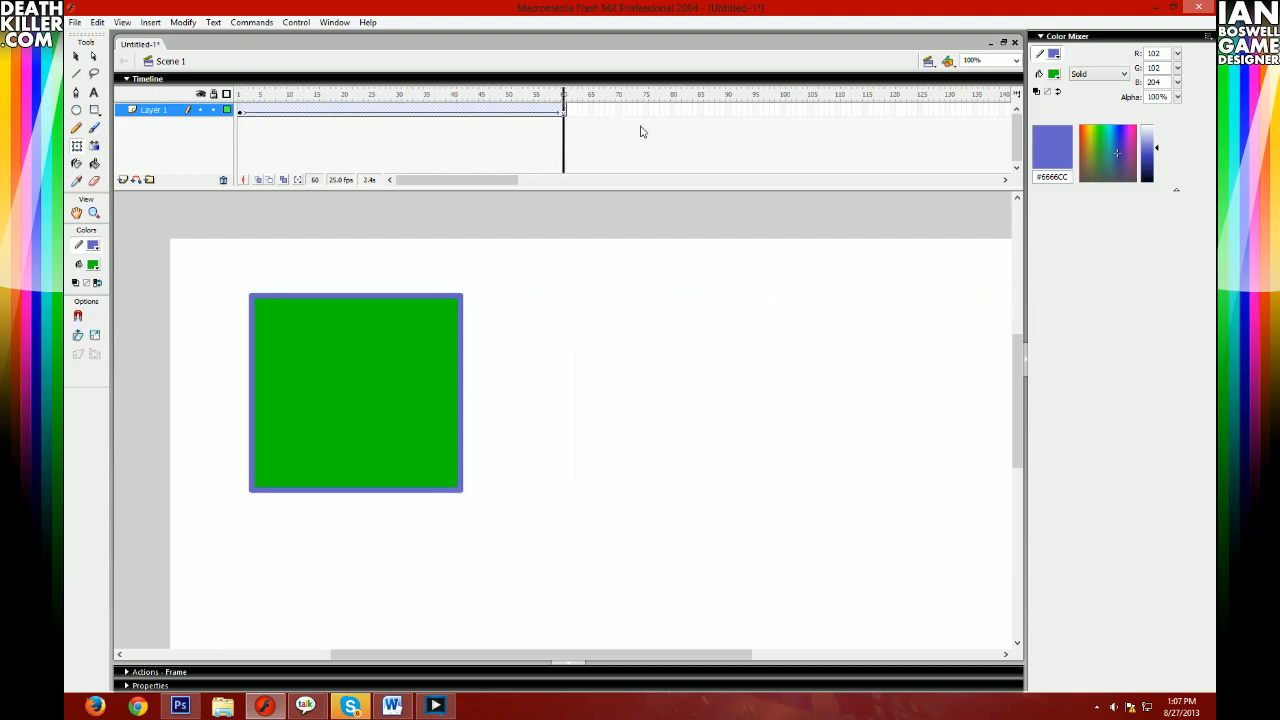
left_click(423, 363)
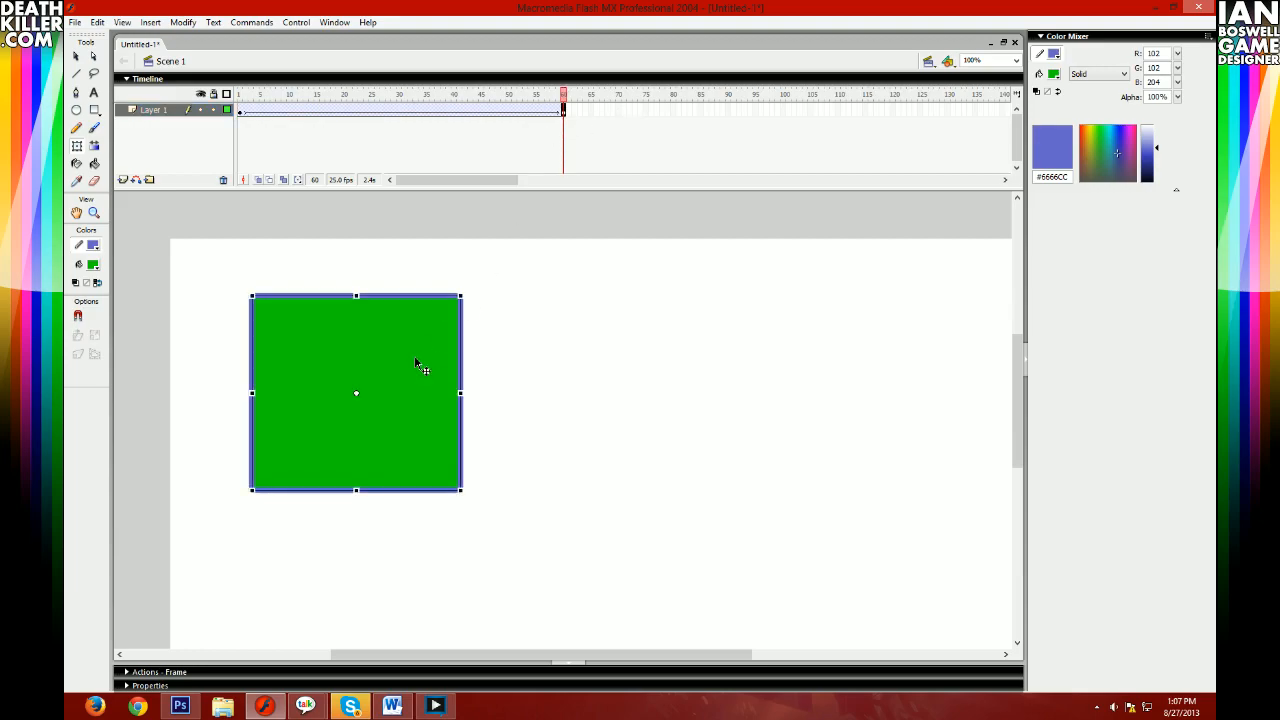
left_click_drag(316, 430, 566, 430)
left_click_drag(841, 443, 841, 444)
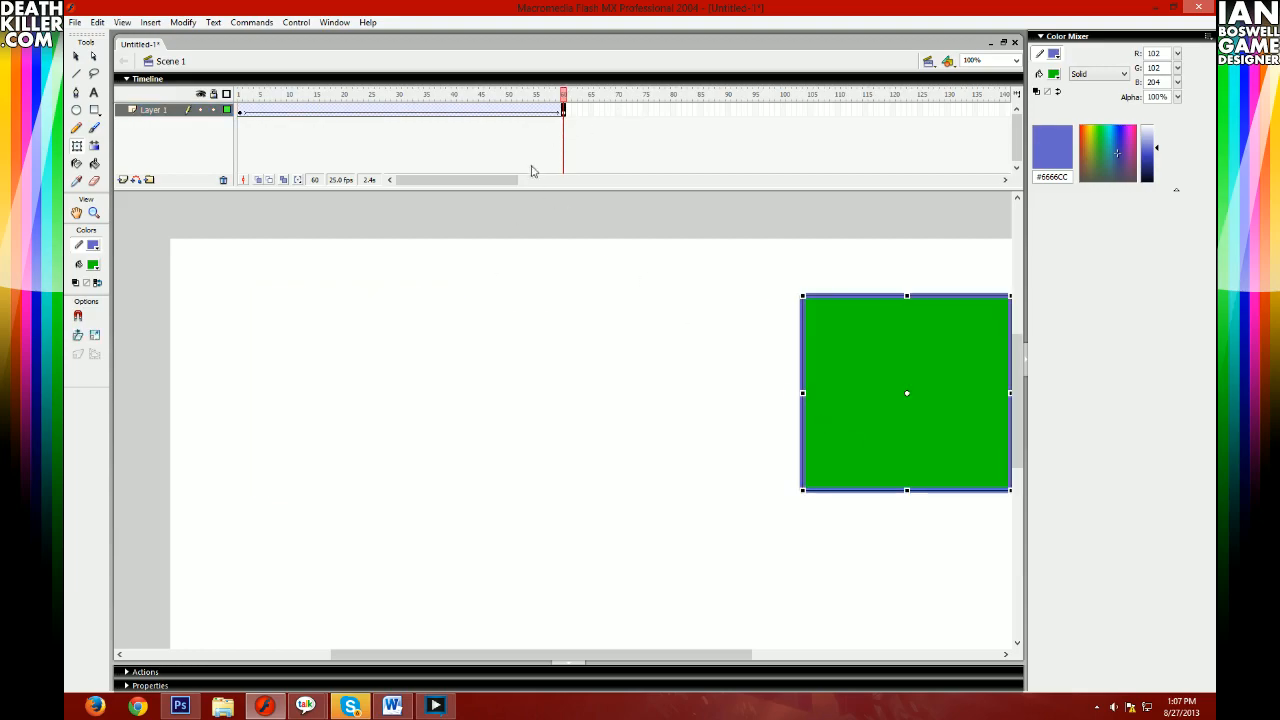
left_click_drag(568, 100, 214, 149)
key("Return")
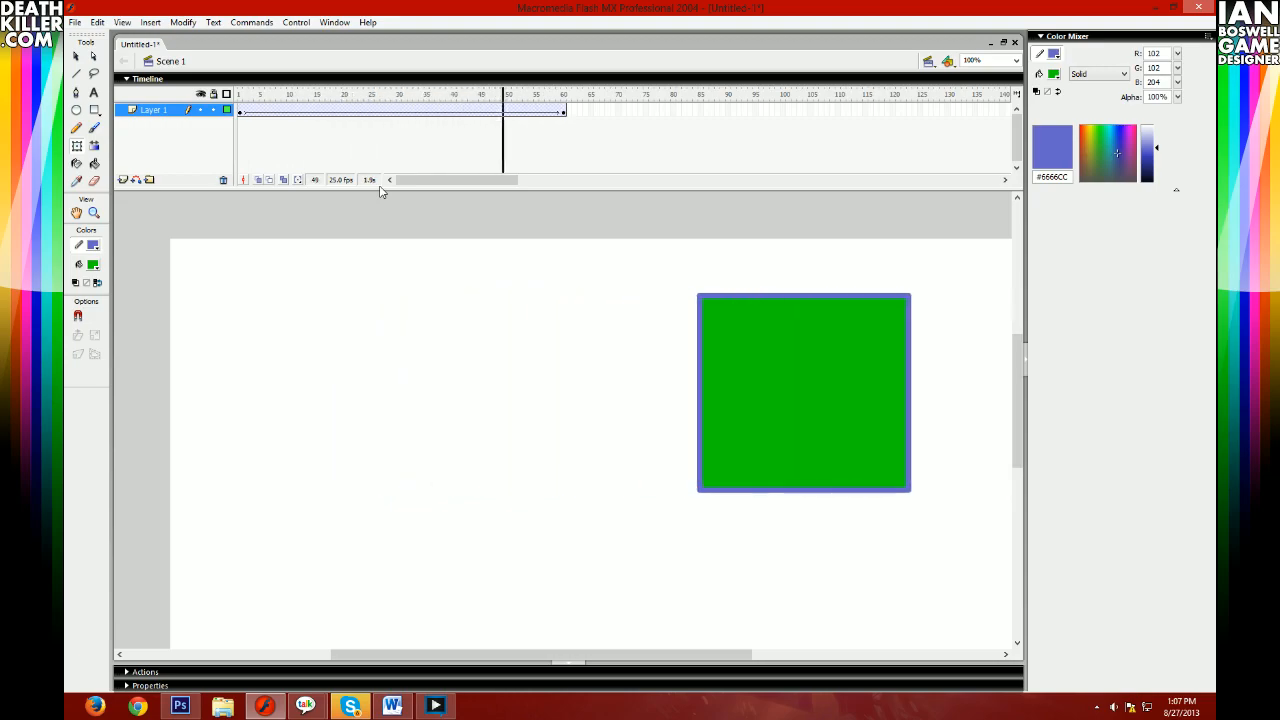
- Move the right-side keyframe from frame 60 to frame 26 and copy frame 1's keyframe to frame 60
left_click(564, 112)
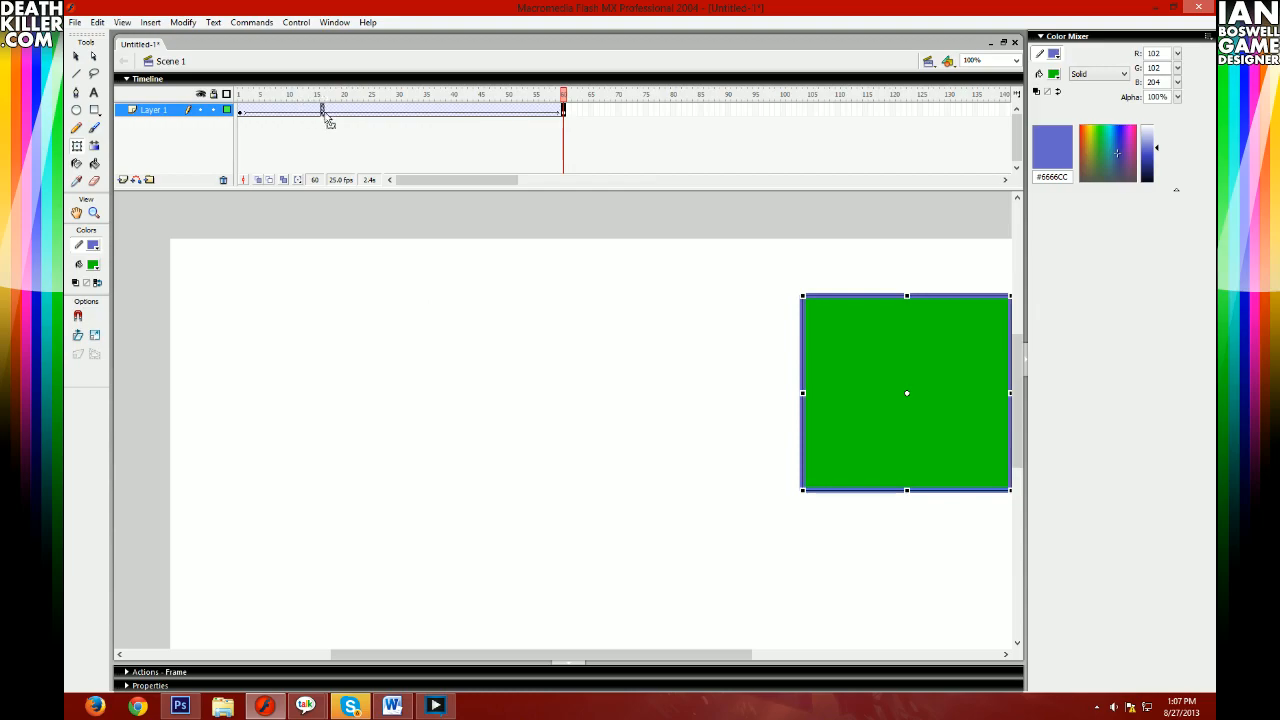
left_click(389, 112)
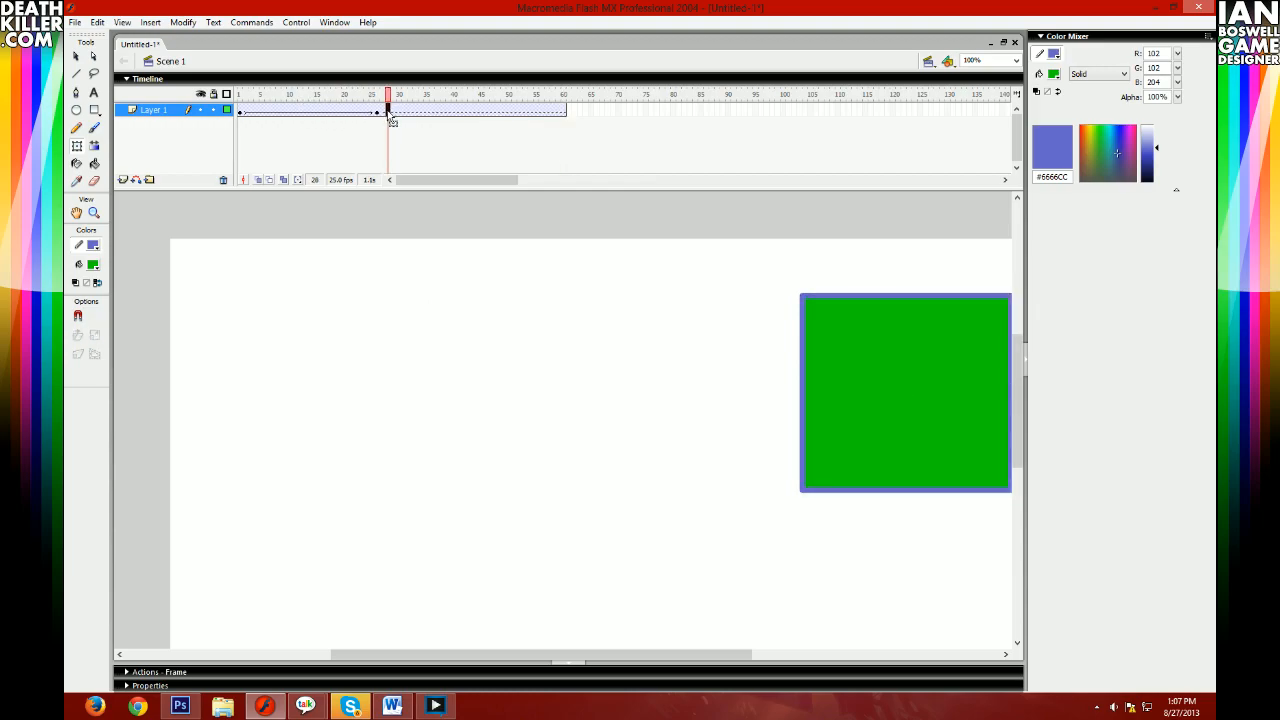
left_click(563, 112)
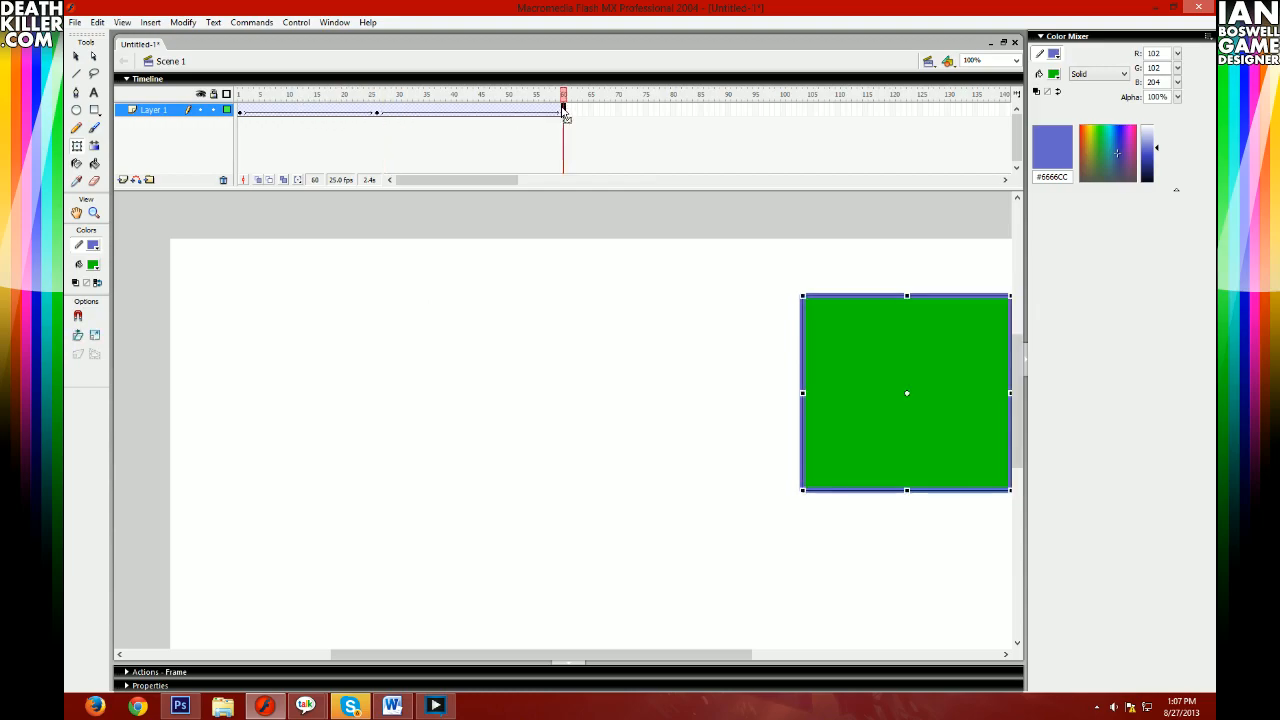
left_click(240, 111)
left_click(372, 113)
left_click(377, 112)
left_click(393, 113)
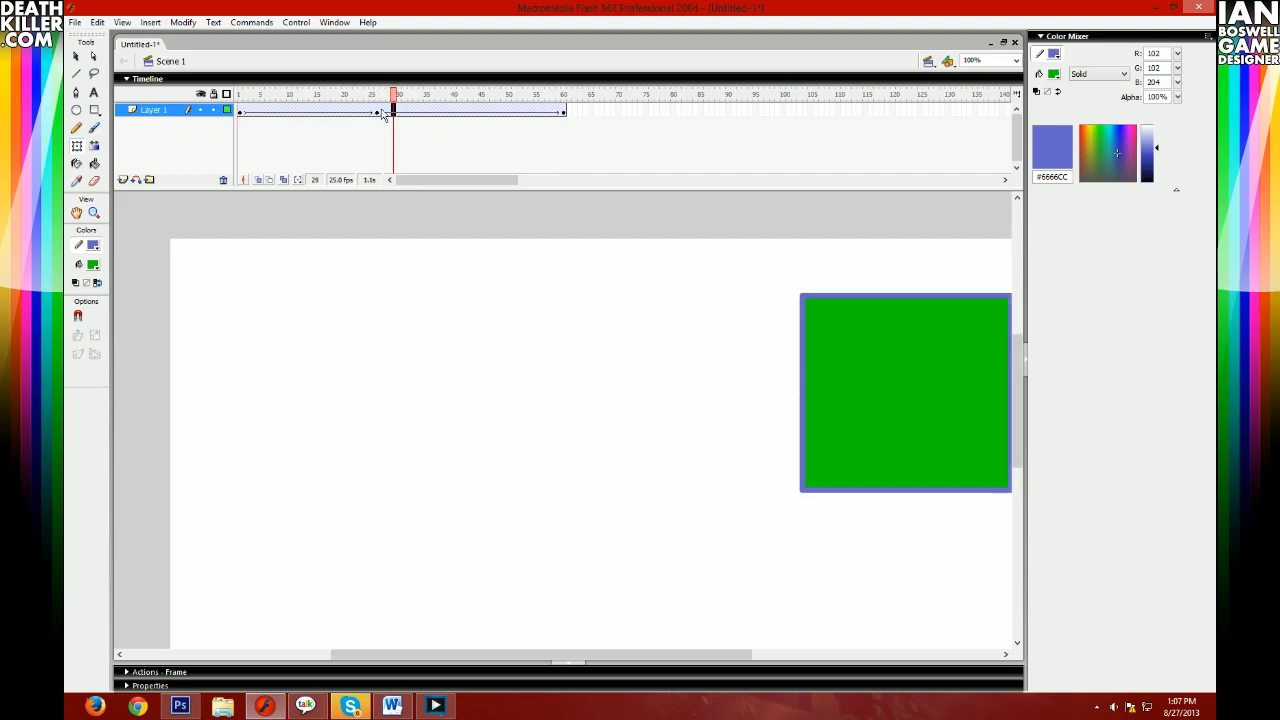
left_click(367, 112)
left_click(560, 112)
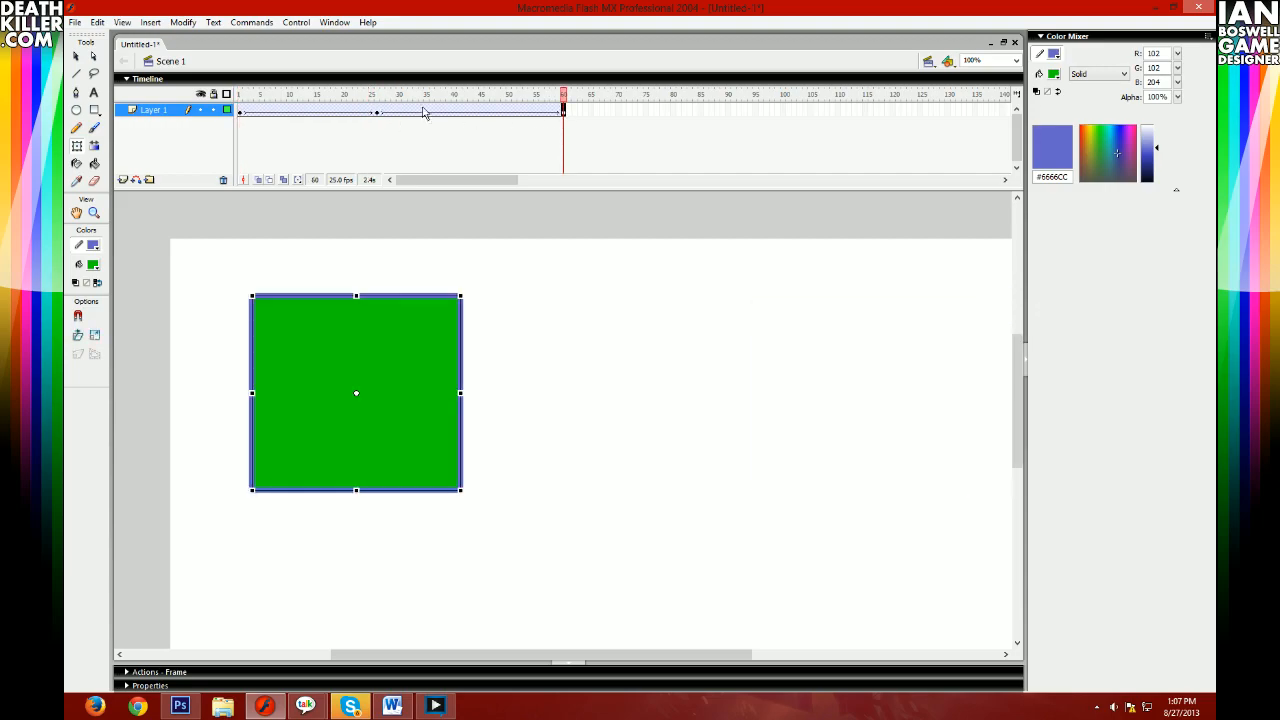
- Move the frame 26 keyframe to frame 30 and add a keyframe at frame 6 with the square slightly short of the far-right position
left_click(378, 112)
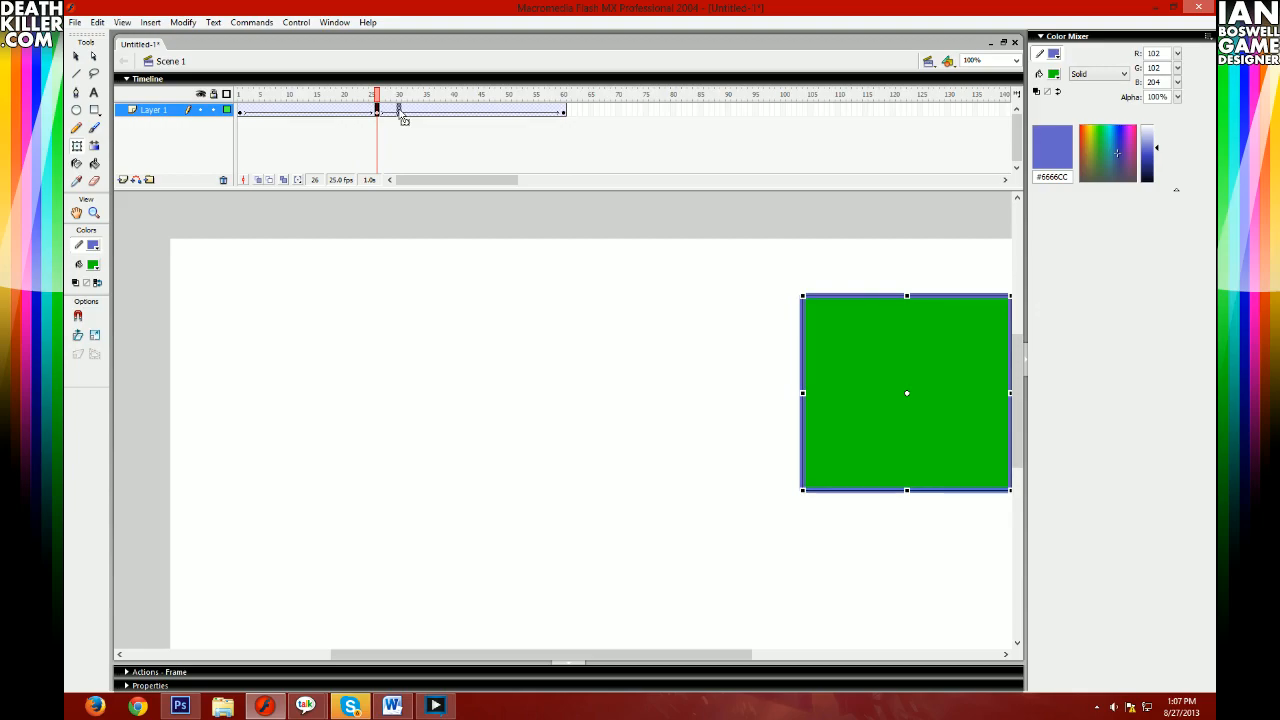
mouse_move(403, 118)
left_mouse_down()
mouse_move(243, 107)
mouse_move(391, 143)
mouse_move(390, 113)
left_mouse_up()
double_click(384, 113)
left_click(384, 114)
left_click_drag(810, 350, 740, 292)
key("ctrl+z")
left_click(268, 112)
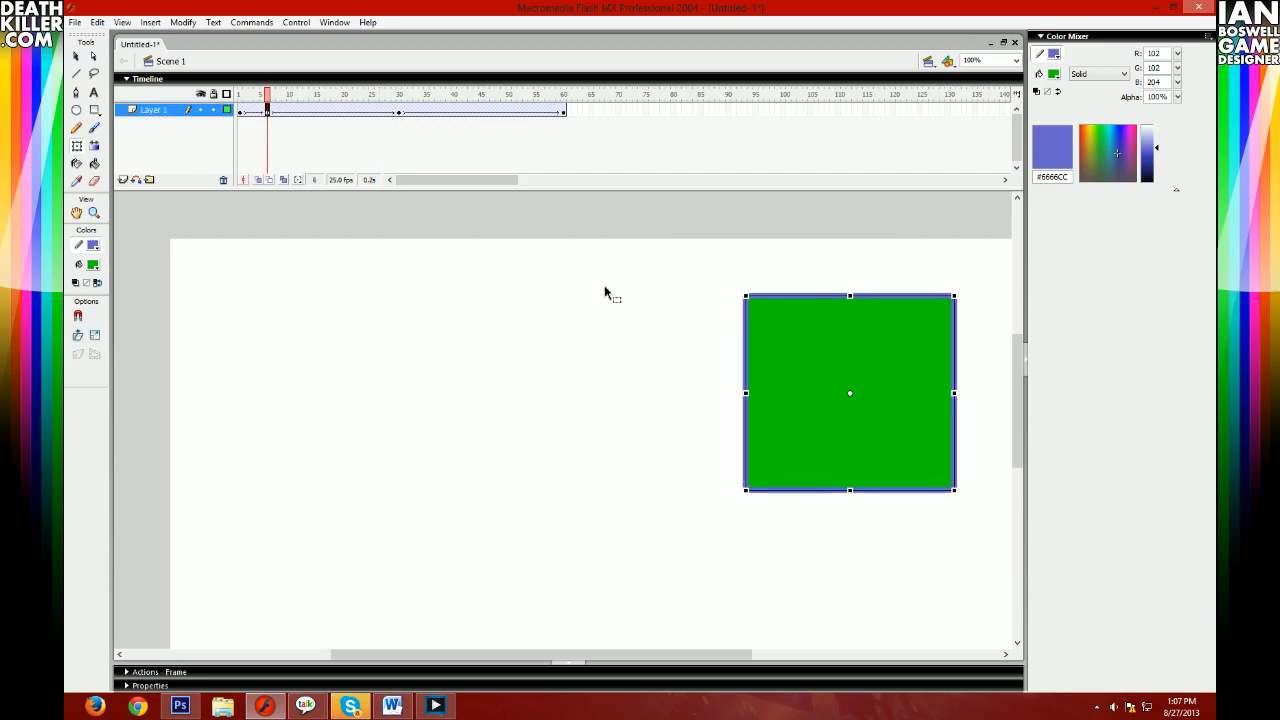
- Add a keyframe at frame 5 with the square stretched wide and flat, and preview the animation from frame 1
mouse_move(267, 97)
left_mouse_down()
mouse_move(240, 98)
mouse_move(262, 99)
left_mouse_up()
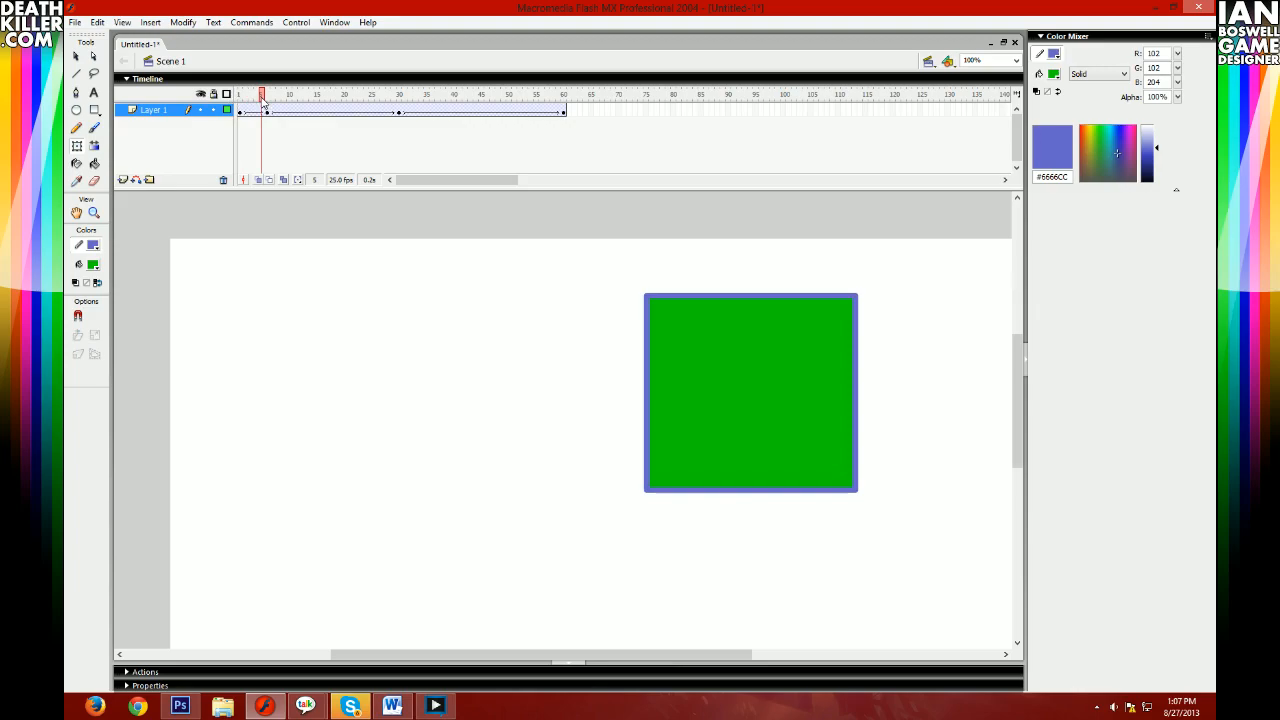
left_click(699, 307)
left_click_drag(725, 340, 697, 307)
key("ctrl+z")
left_click_drag(855, 295, 762, 366)
left_click_drag(773, 362, 798, 365)
left_click(230, 110)
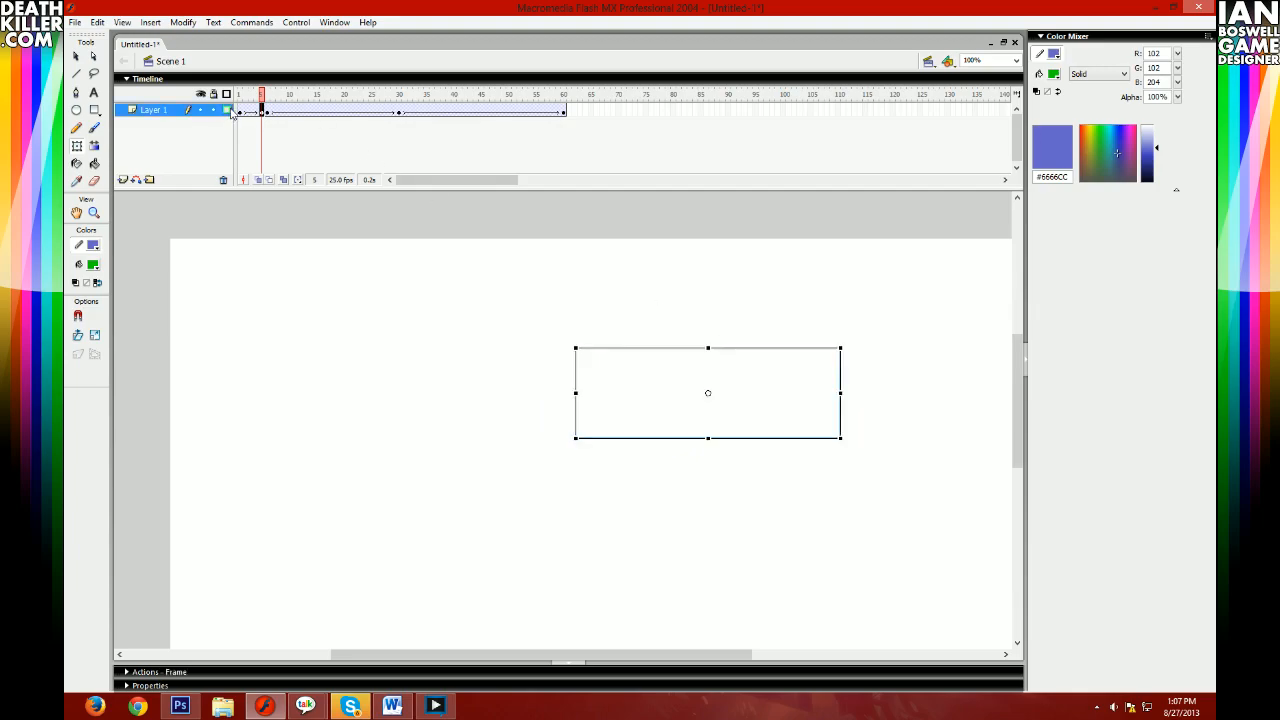
left_click(228, 109)
left_click_drag(256, 110, 240, 110)
key("Return")
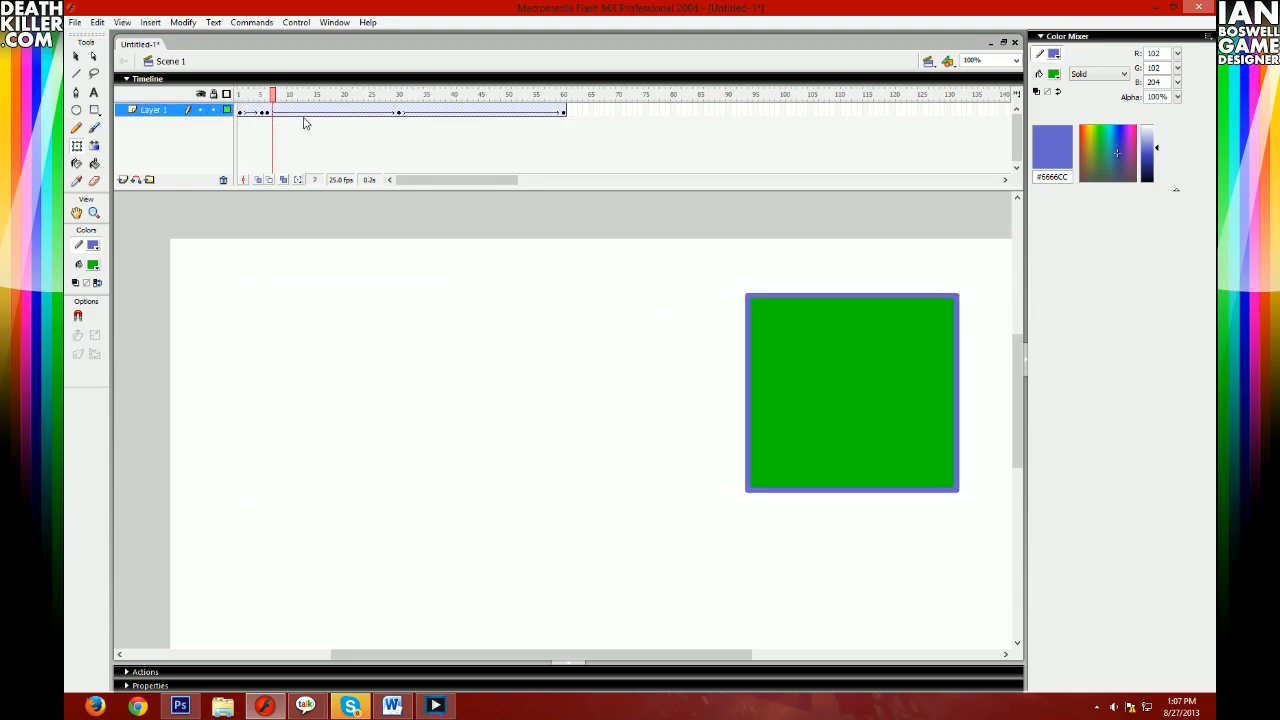
- Add a keyframe at frame 9, stretch the square taller there, and shift it farther right
left_click(280, 111)
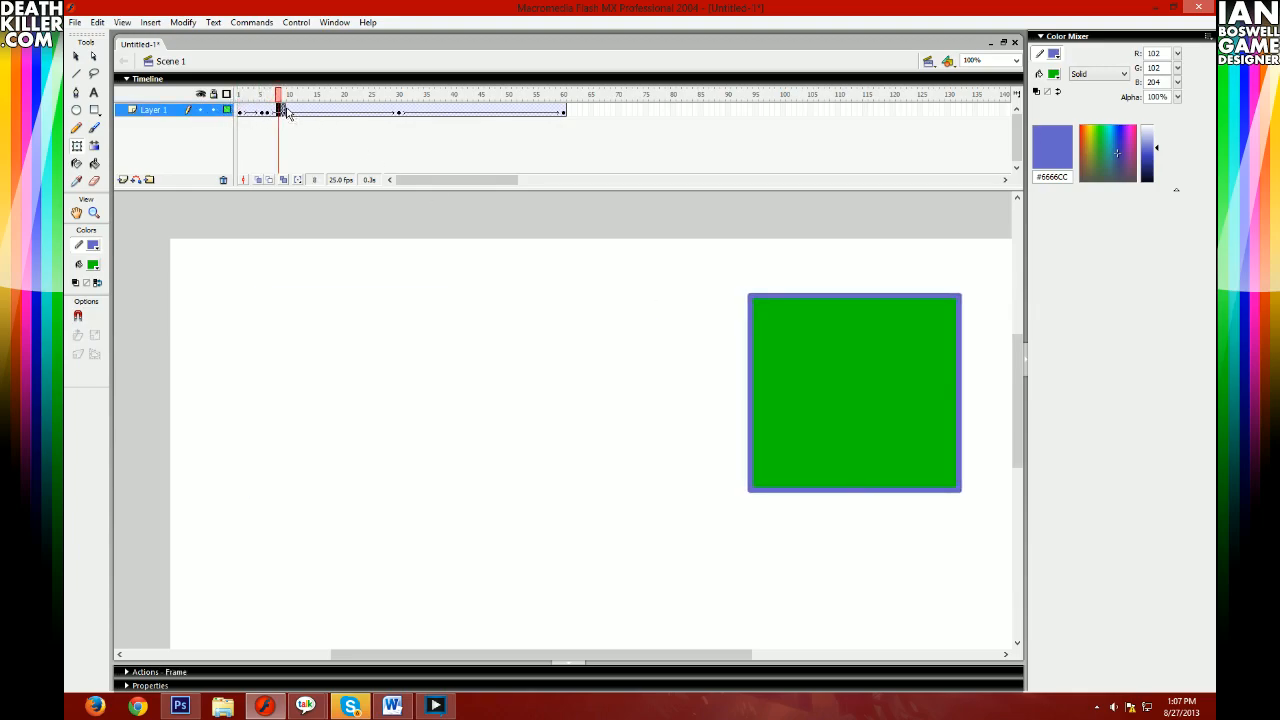
left_click(285, 111)
left_click_drag(955, 296, 955, 266)
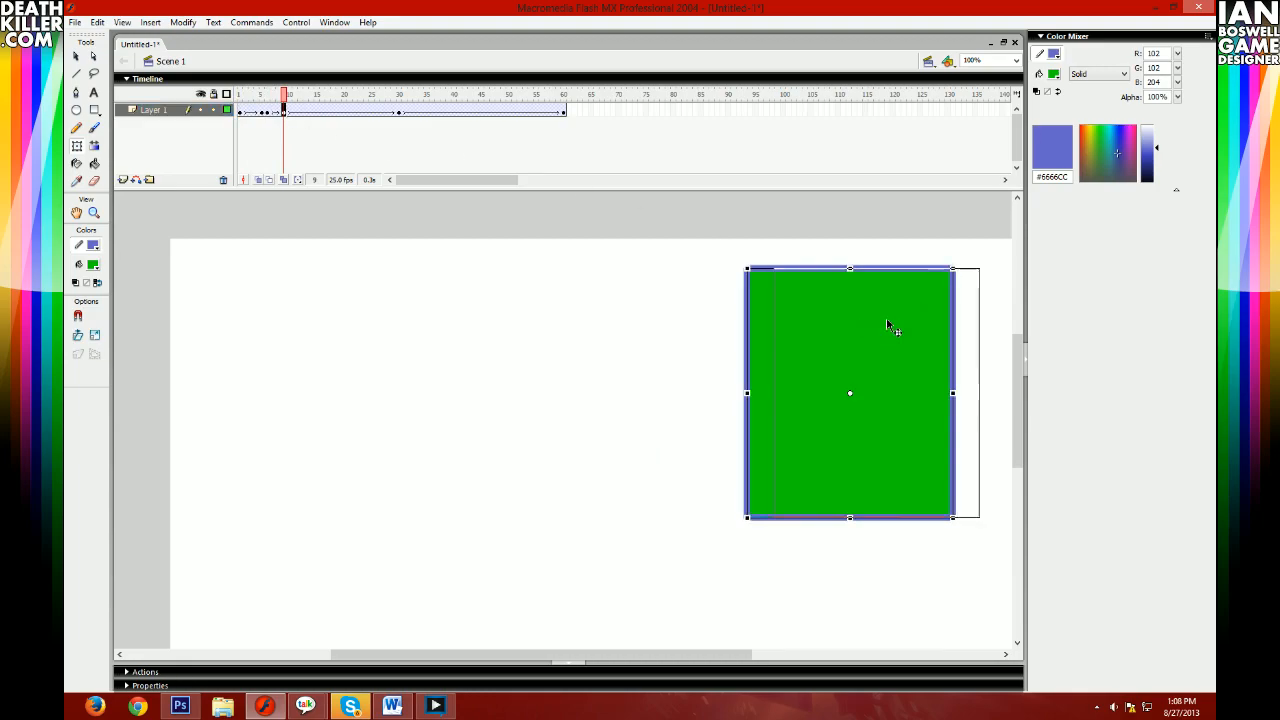
left_click_drag(886, 329, 930, 329)
left_click_drag(276, 111, 316, 114)
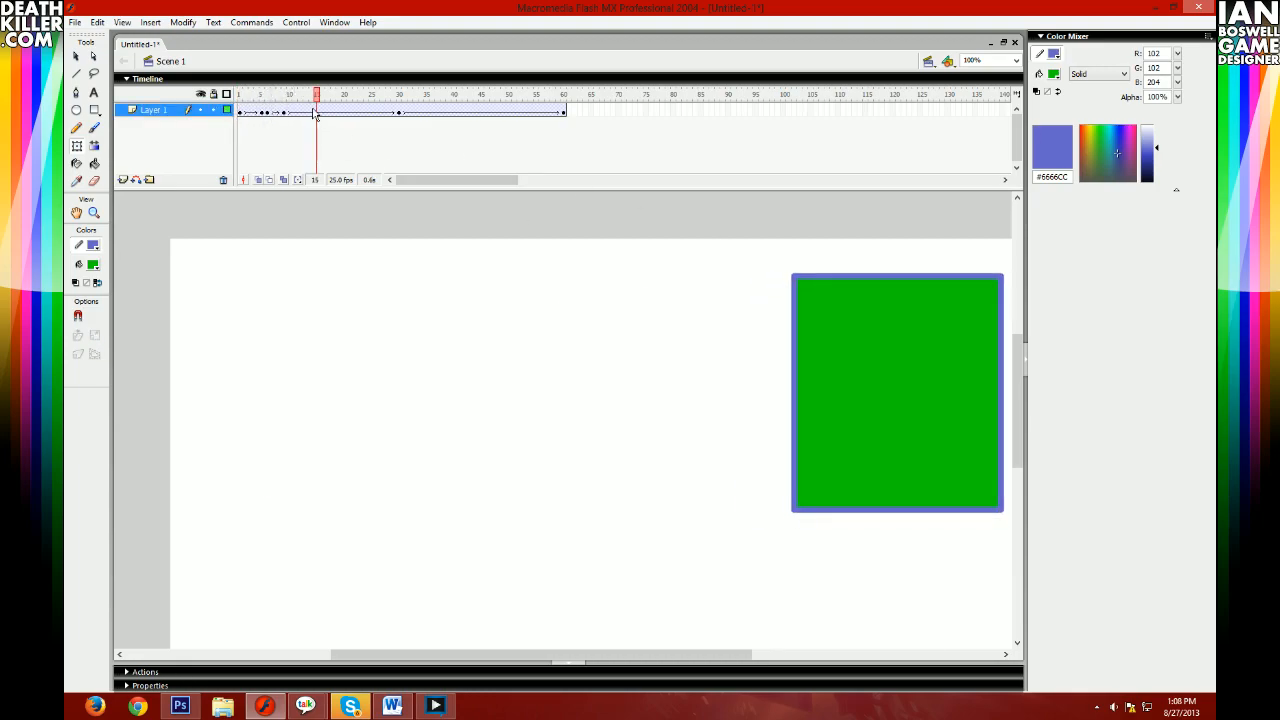
left_click(400, 110)
- Copy the opening keyframe to frame 30 and add a keyframe at frame 20 with the square squashed wide and flat
left_click(247, 110)
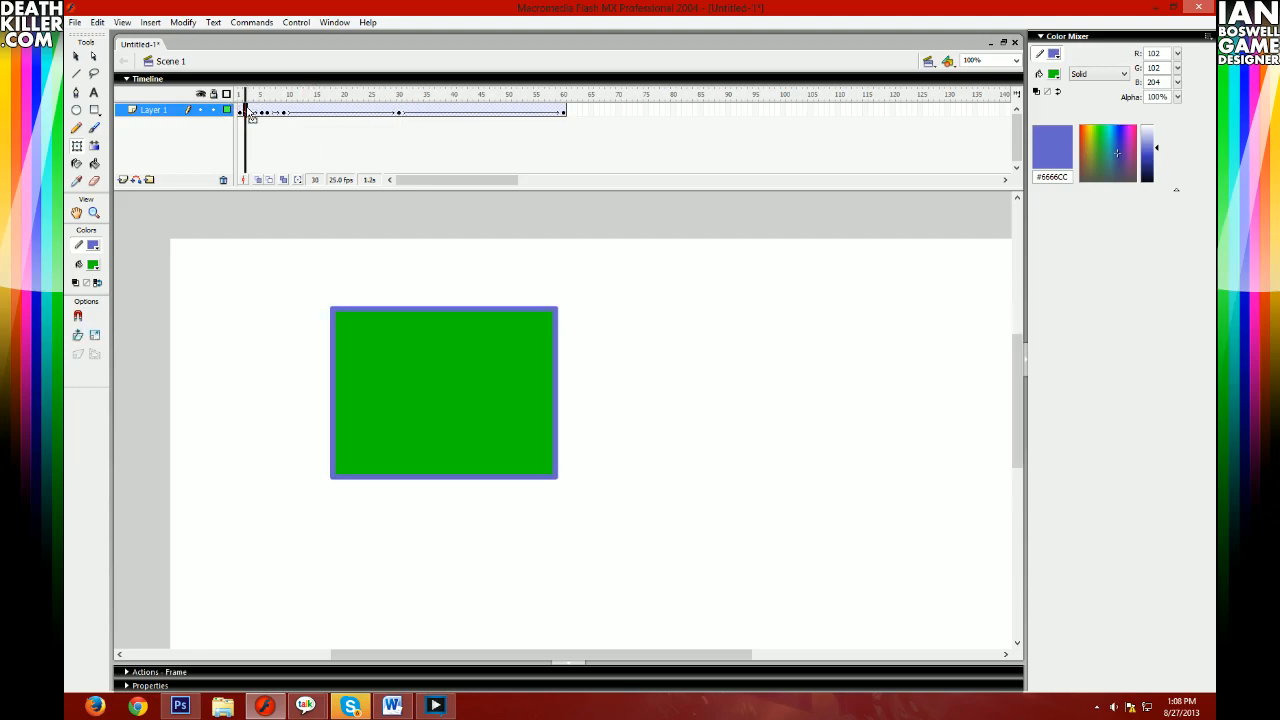
left_click(400, 115)
left_click(346, 114)
left_click(295, 114)
left_click(346, 115)
left_click(580, 292)
left_click_drag(715, 283, 757, 318)
left_click(380, 111)
- Stretch the square taller and shift it left just after frame 30, placing this overshoot keyframe at frame 33
left_click_drag(383, 112, 404, 111)
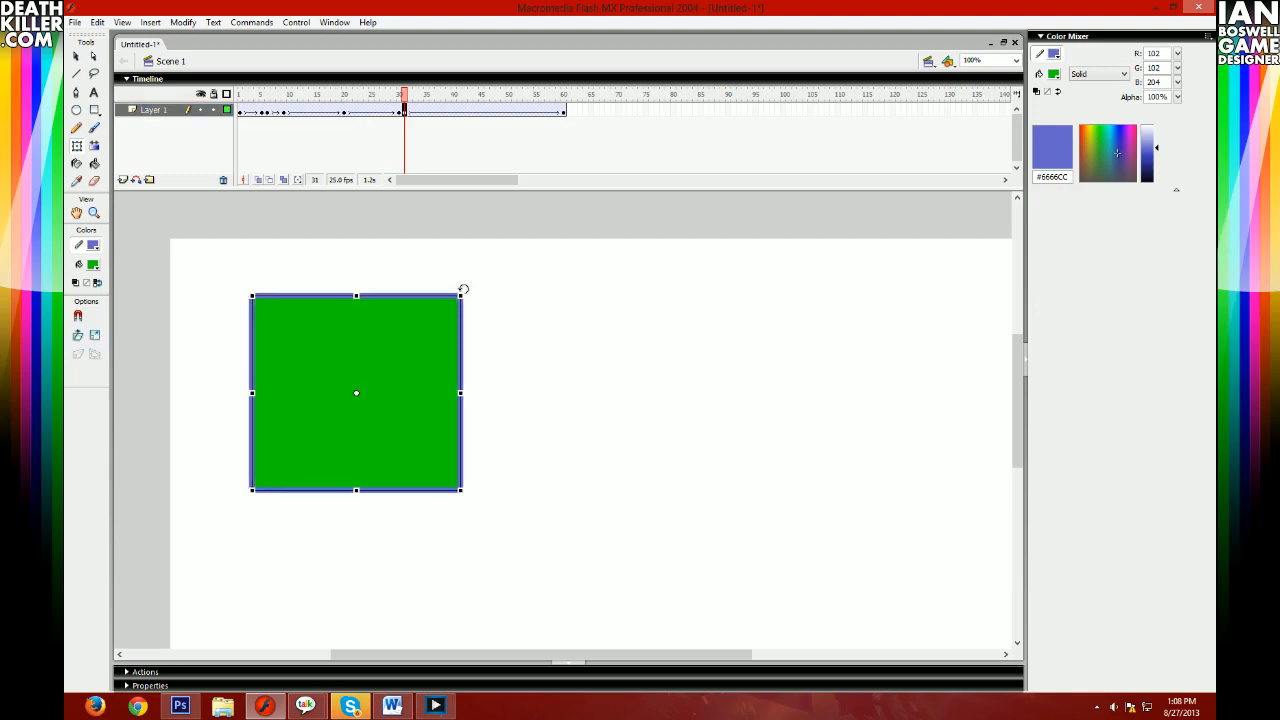
left_click_drag(461, 295, 443, 272)
left_click_drag(432, 325, 386, 323)
left_click(406, 112)
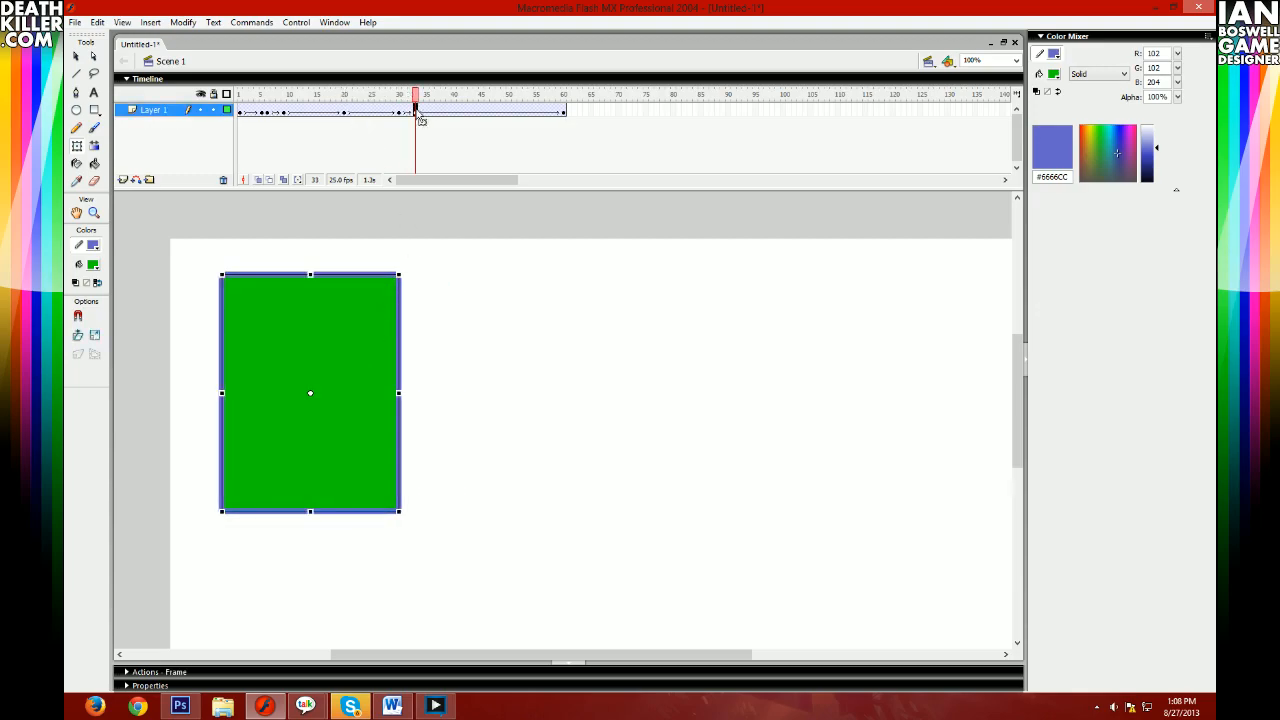
- Copy the opening keyframe to frame 38 and preview the animation
left_click(242, 111)
left_click(245, 111)
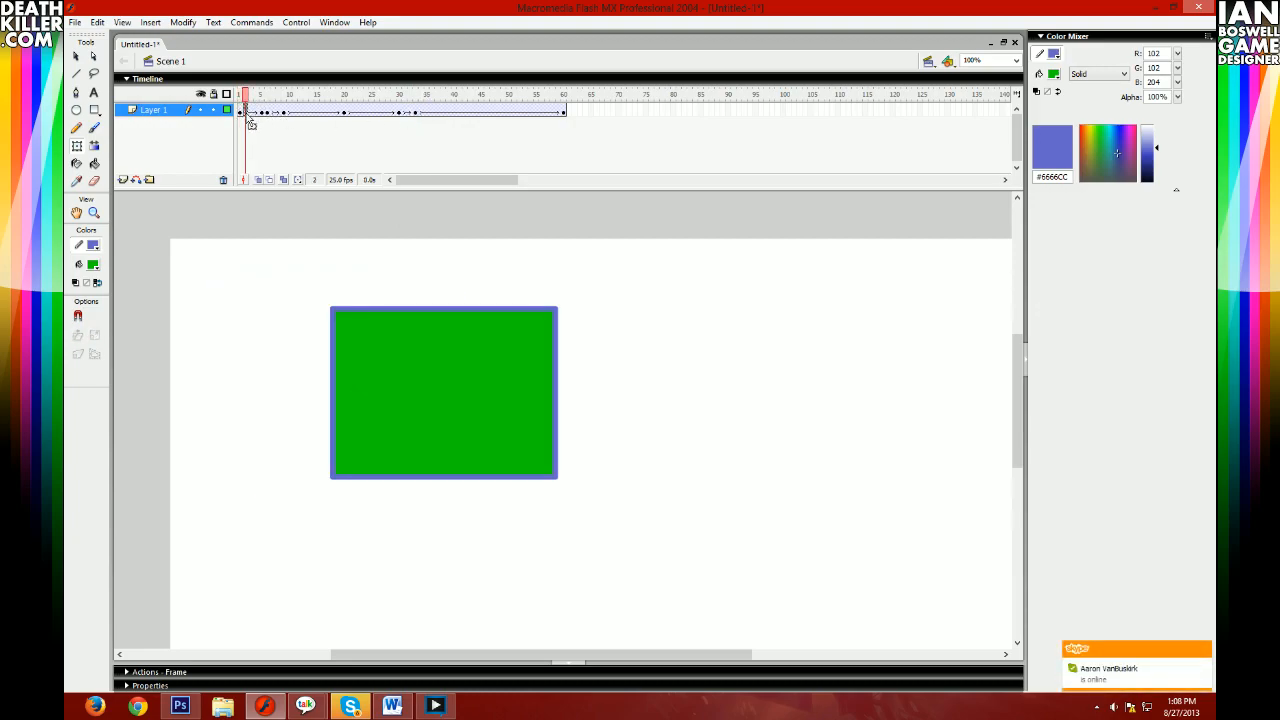
left_click(443, 114)
left_click(459, 117)
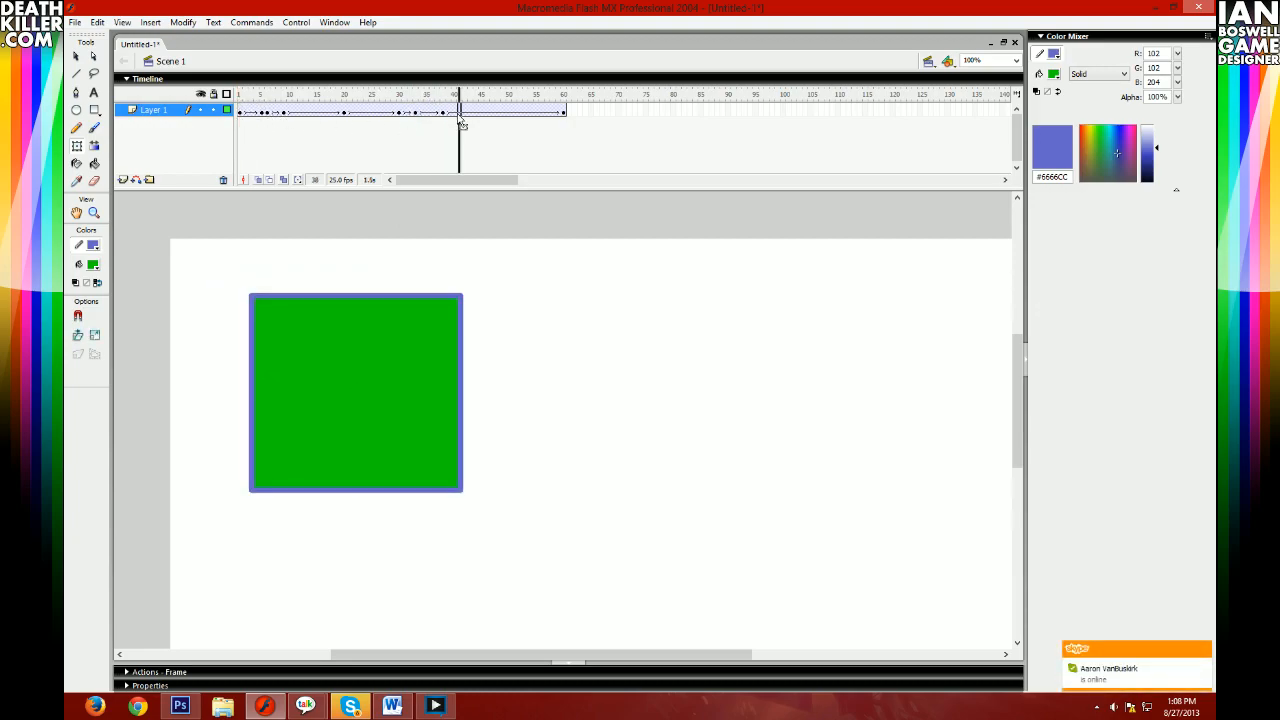
key("Return")
key("Return")
- Shift the return movement's keyframes earlier to frames 13, 18, 21 and 26, and preview from frame 1
mouse_move(364, 98)
left_mouse_down()
mouse_move(346, 115)
mouse_move(382, 114)
left_mouse_up()
left_click(443, 114, "shift")
left_click(362, 112)
left_click(409, 114, "shift")
left_click(405, 114)
left_click(405, 114, "shift")
left_click_drag(388, 114, 360, 113)
left_click(314, 79)
left_click(315, 80)
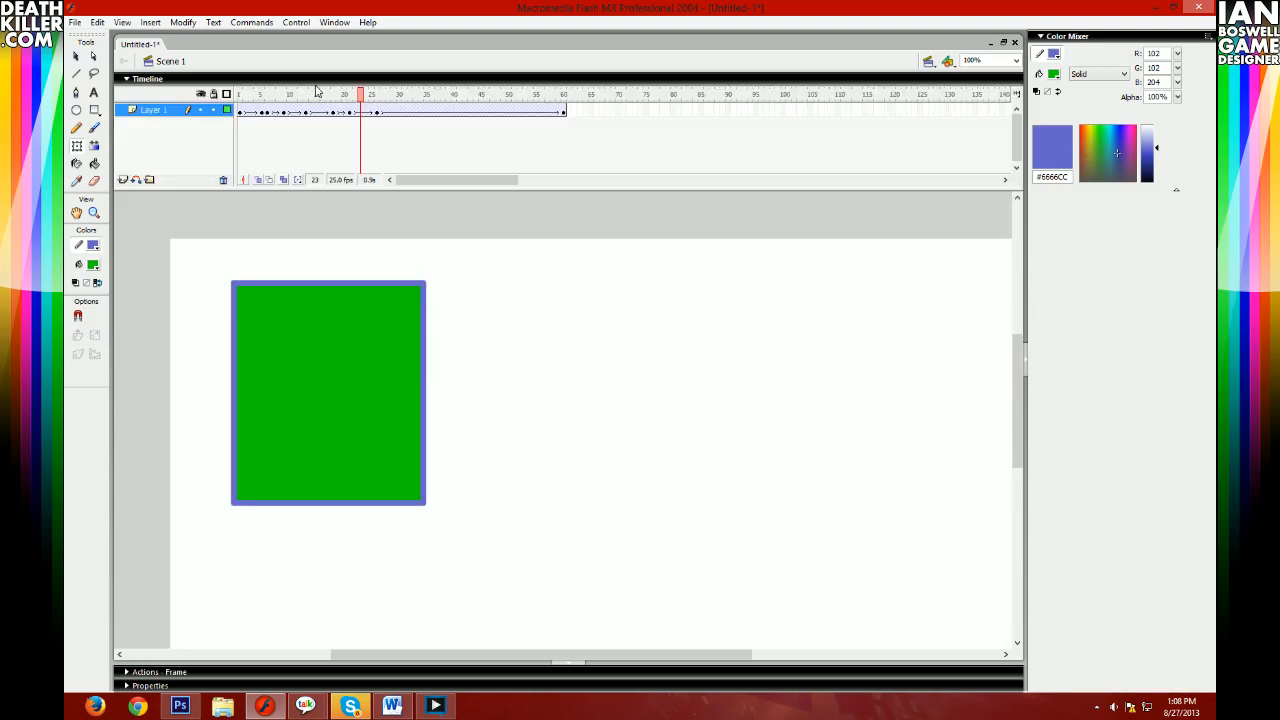
left_click(239, 95)
key("Return")
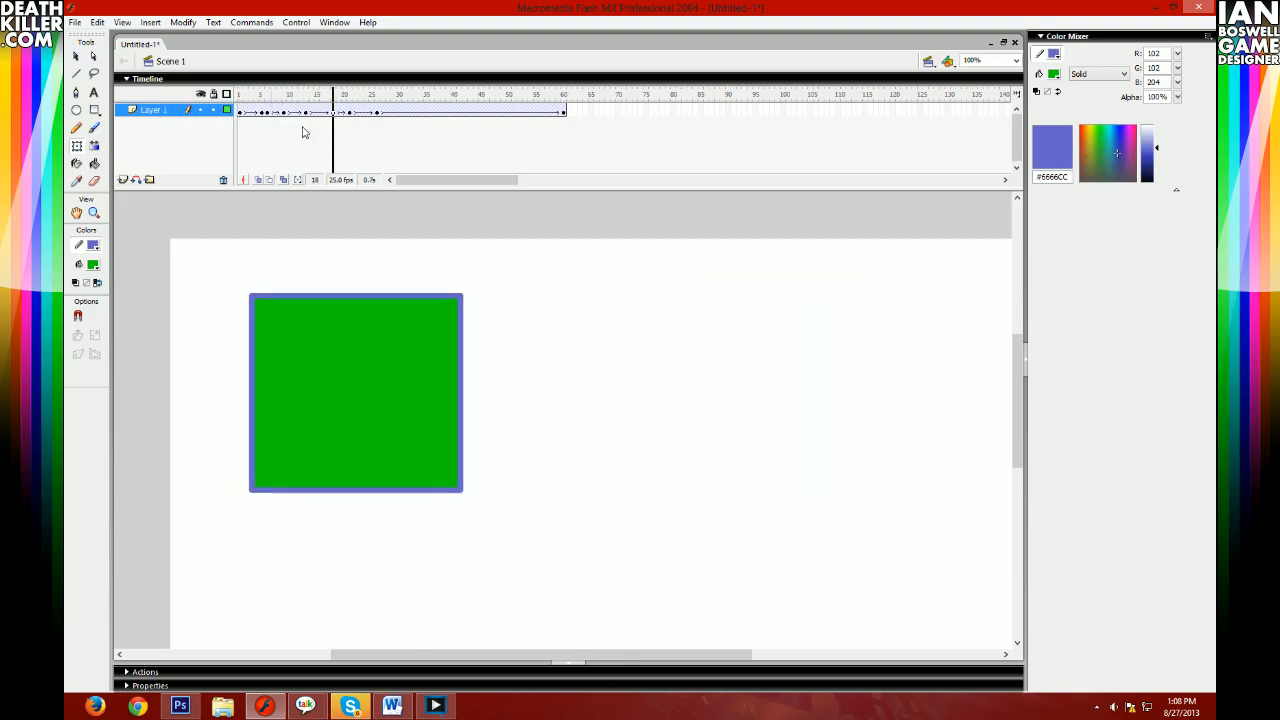
- Move the last three return keyframes to frames 16, 19 and 24 and replay the animation
left_click_drag(335, 112, 377, 113)
left_click_drag(366, 112, 155, 98)
key("Return")
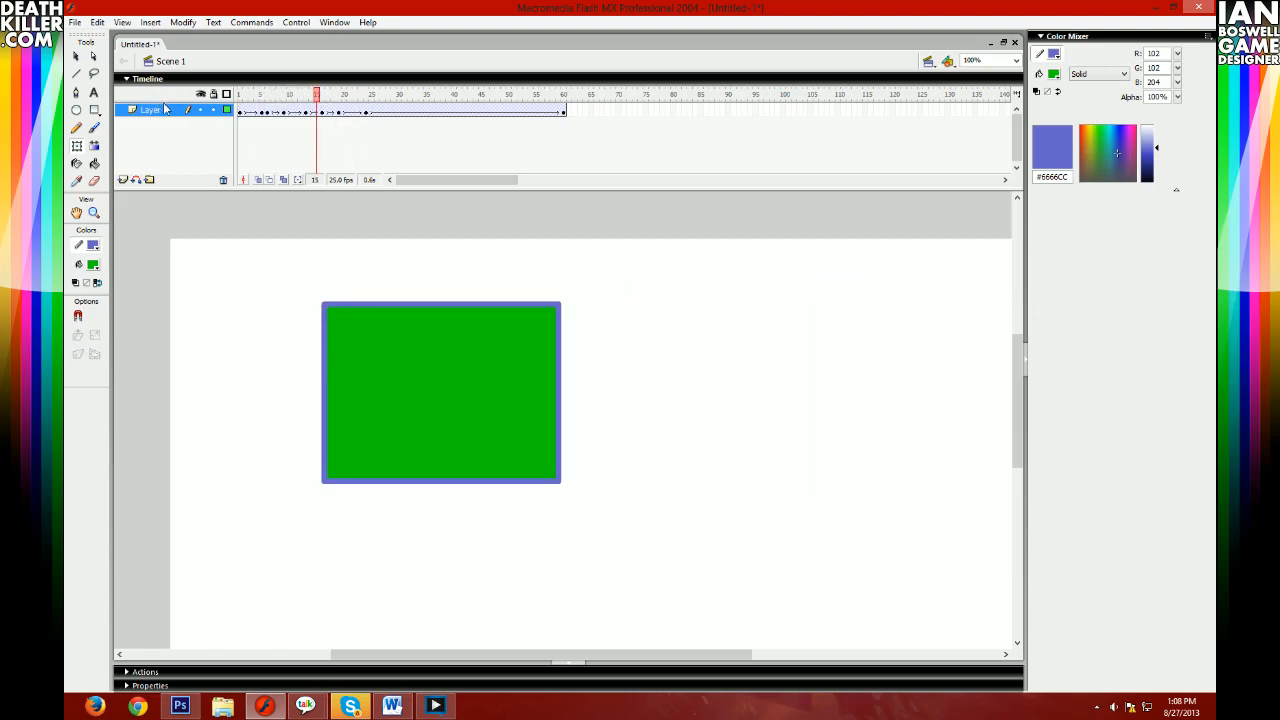
left_click(334, 112)
key("Return")
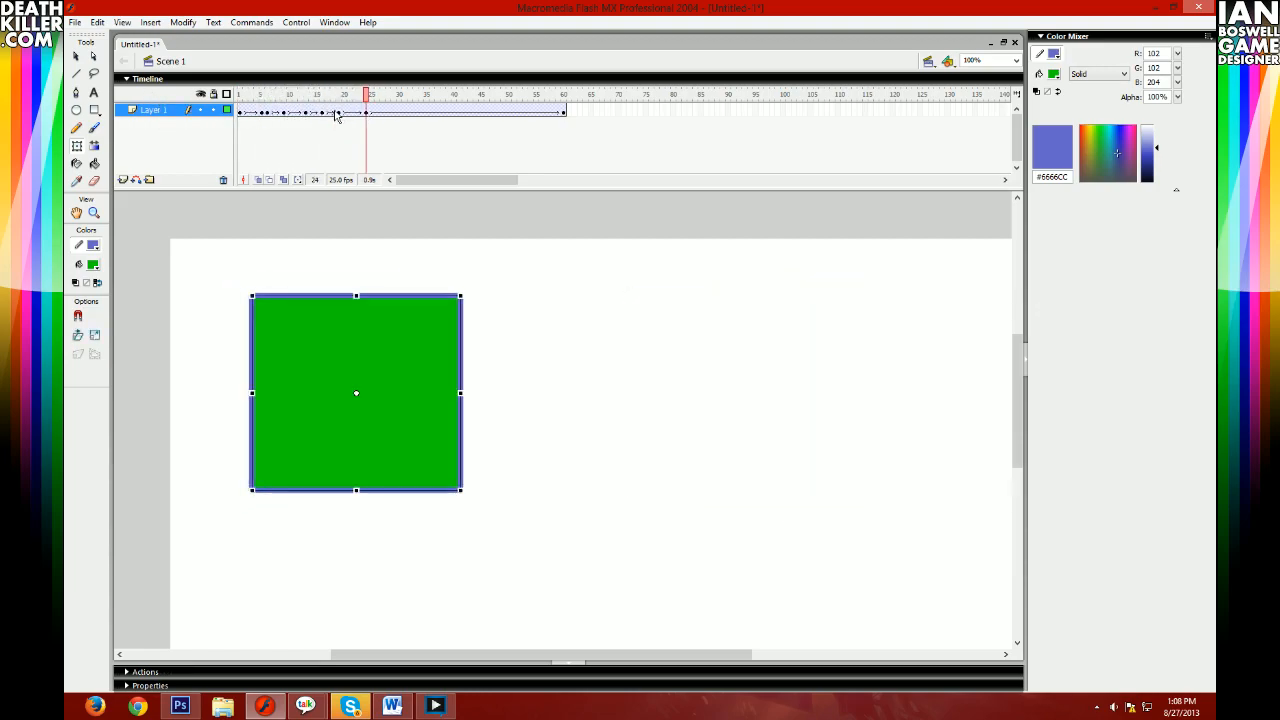
- Add a keyframe at frame 21 to ease the square back into its normal shape, and preview from frame 1
left_click(360, 112)
left_click(347, 110)
left_click(356, 112)
left_click(366, 112)
left_click(361, 112)
left_click(416, 330)
left_click(351, 112)
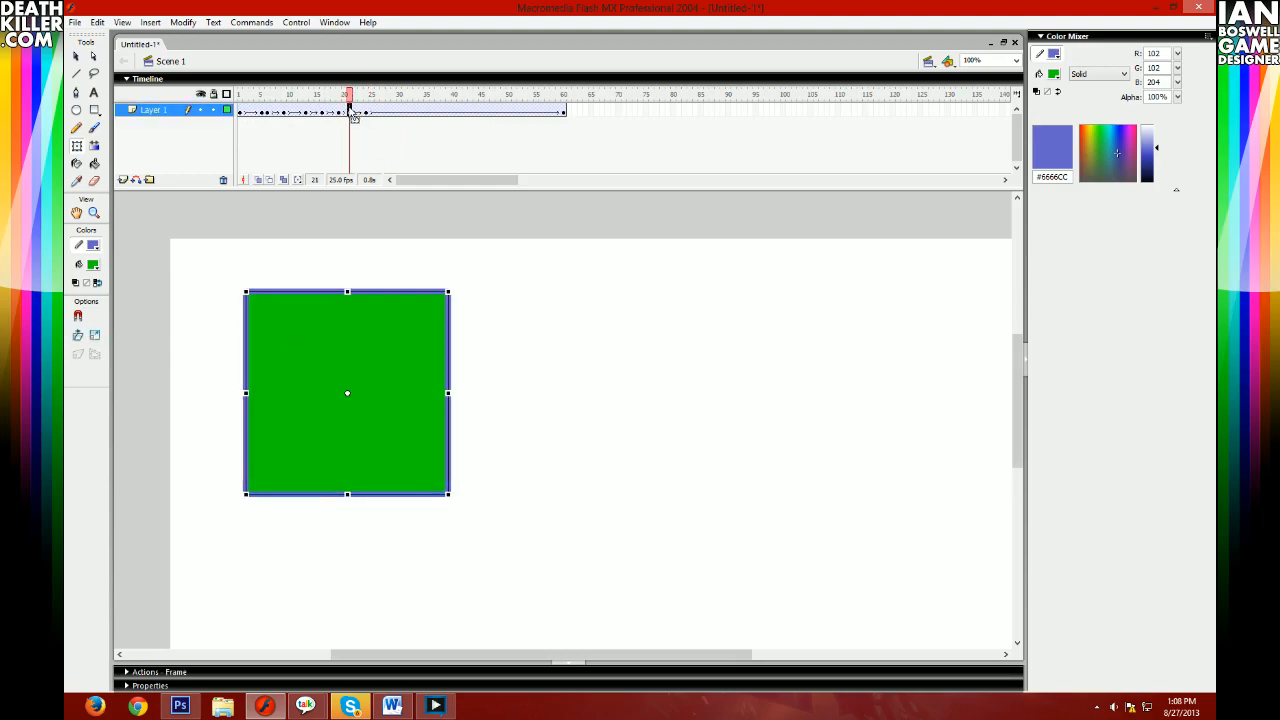
left_click(240, 112)
key("Return")
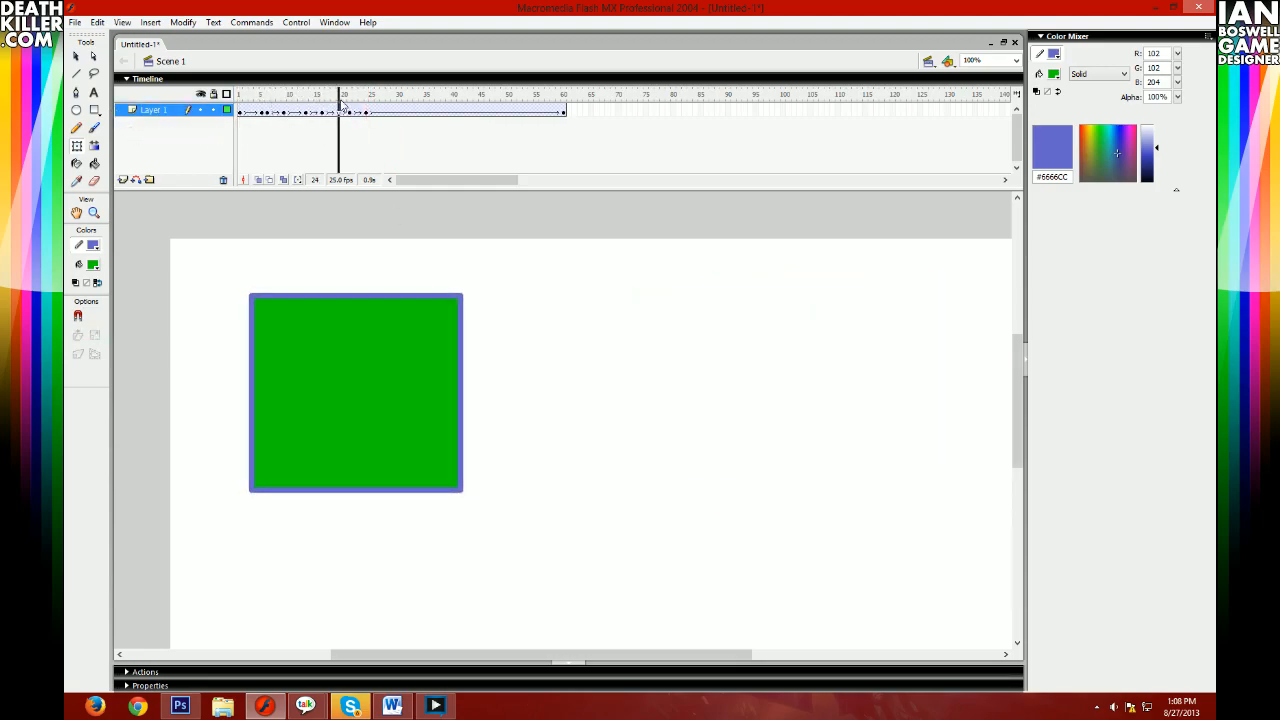
key("Return")
key("Return")
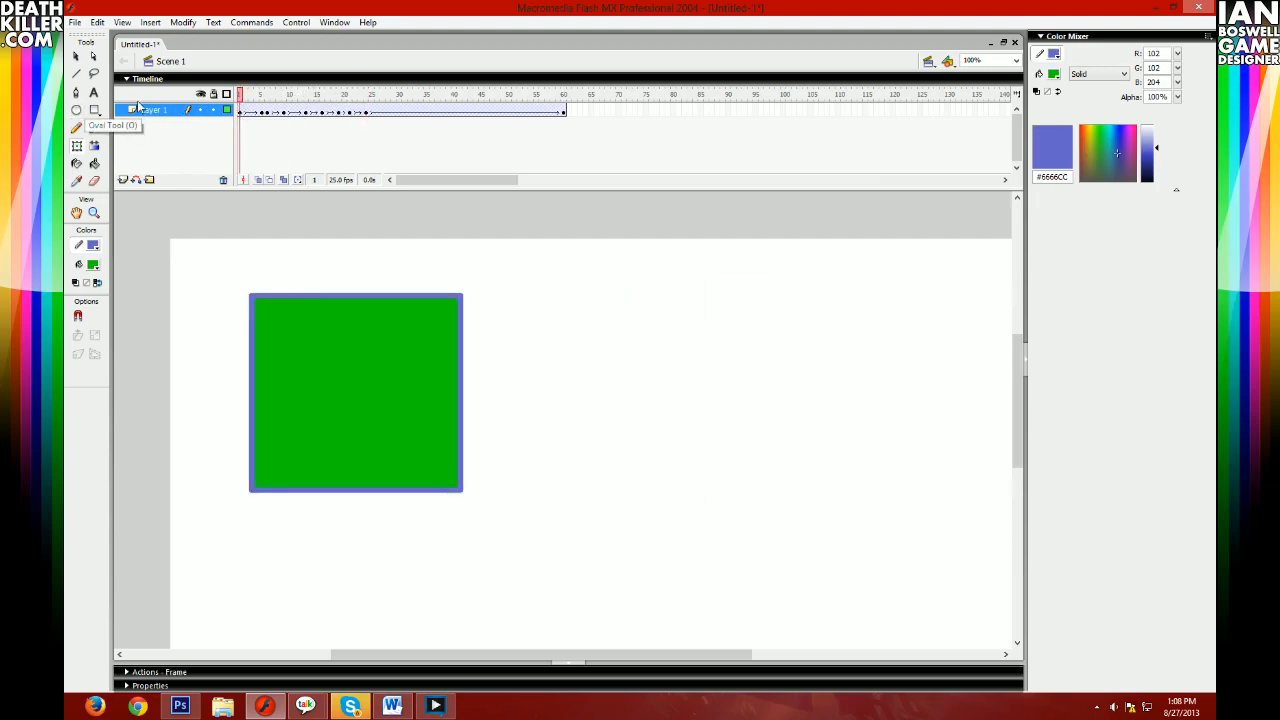
- Add keyframes at frames 2 and 3 and reshape the square in each to refine its squash during the outgoing move
left_click(302, 80)
left_click(329, 80)
left_click_drag(371, 96, 245, 111)
left_click(285, 110)
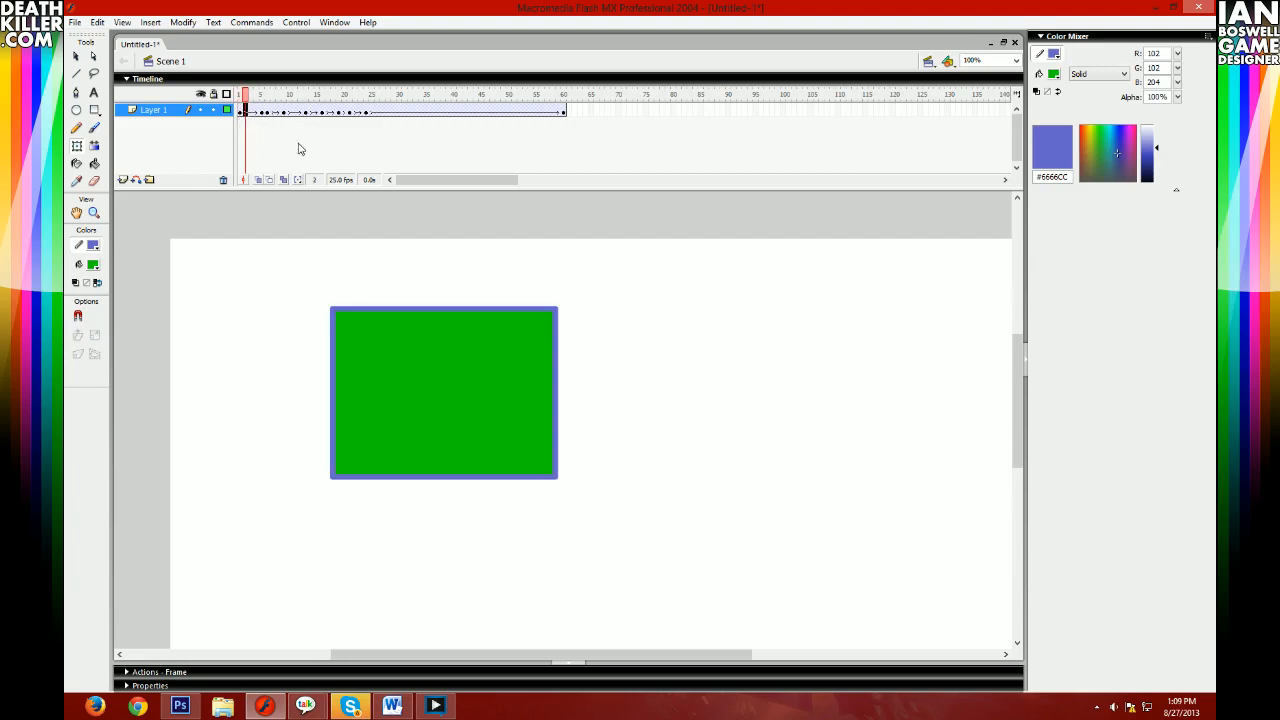
left_click(450, 337)
left_click_drag(555, 308, 573, 318)
left_click(251, 111)
left_click(651, 334)
left_click_drag(665, 324, 645, 348)
left_click(765, 249)
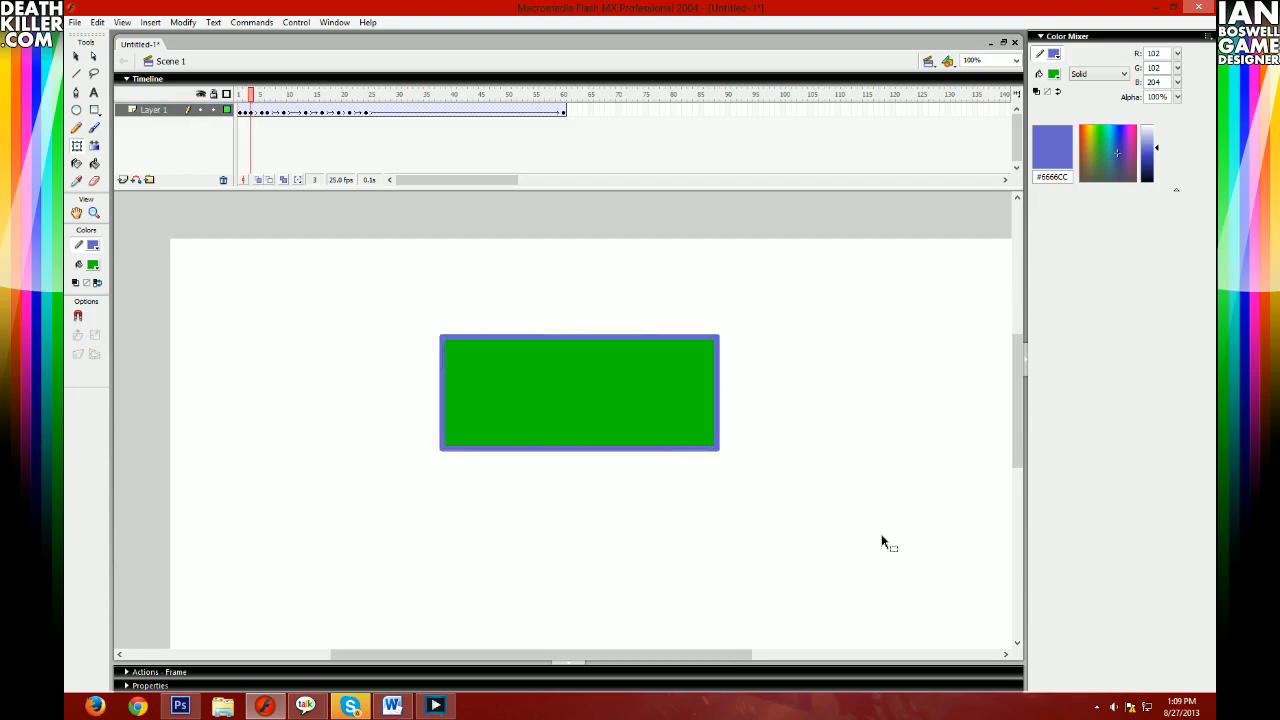
- Switch to Photoshop, paste the Flash screenshot into the document and marquee-select the area around the green rectangle
left_click(180, 706)
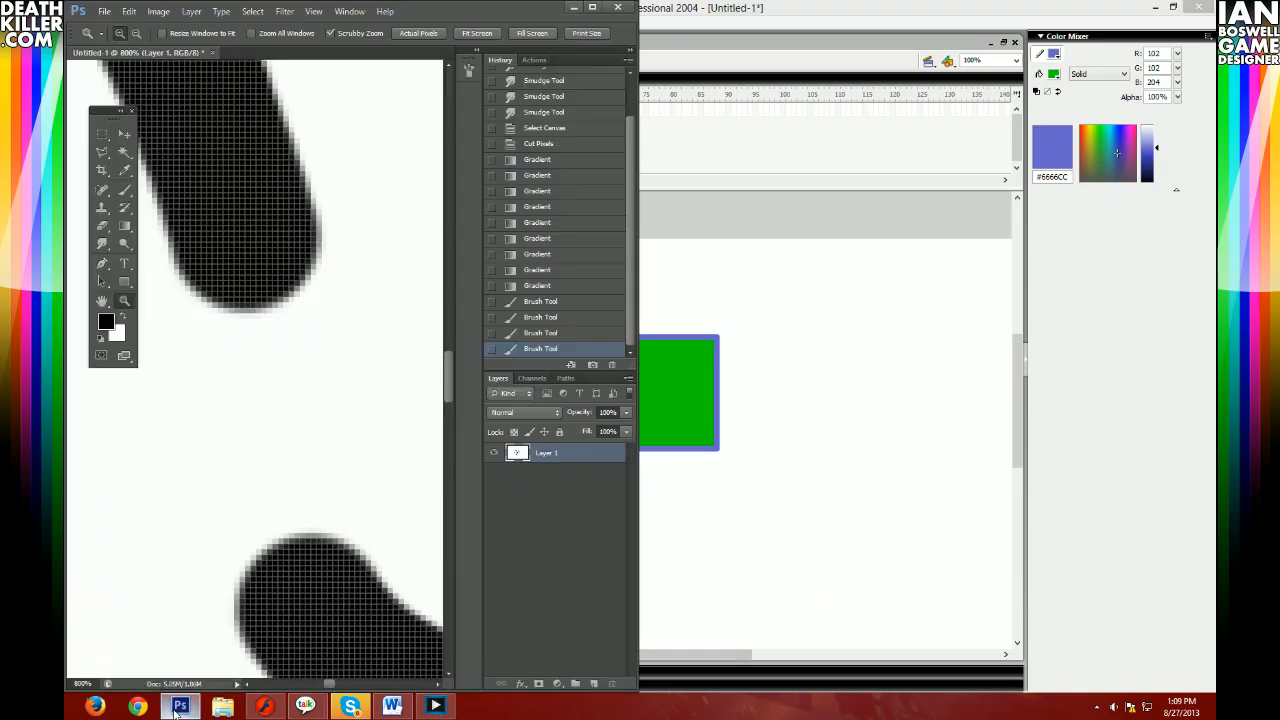
right_click(180, 290)
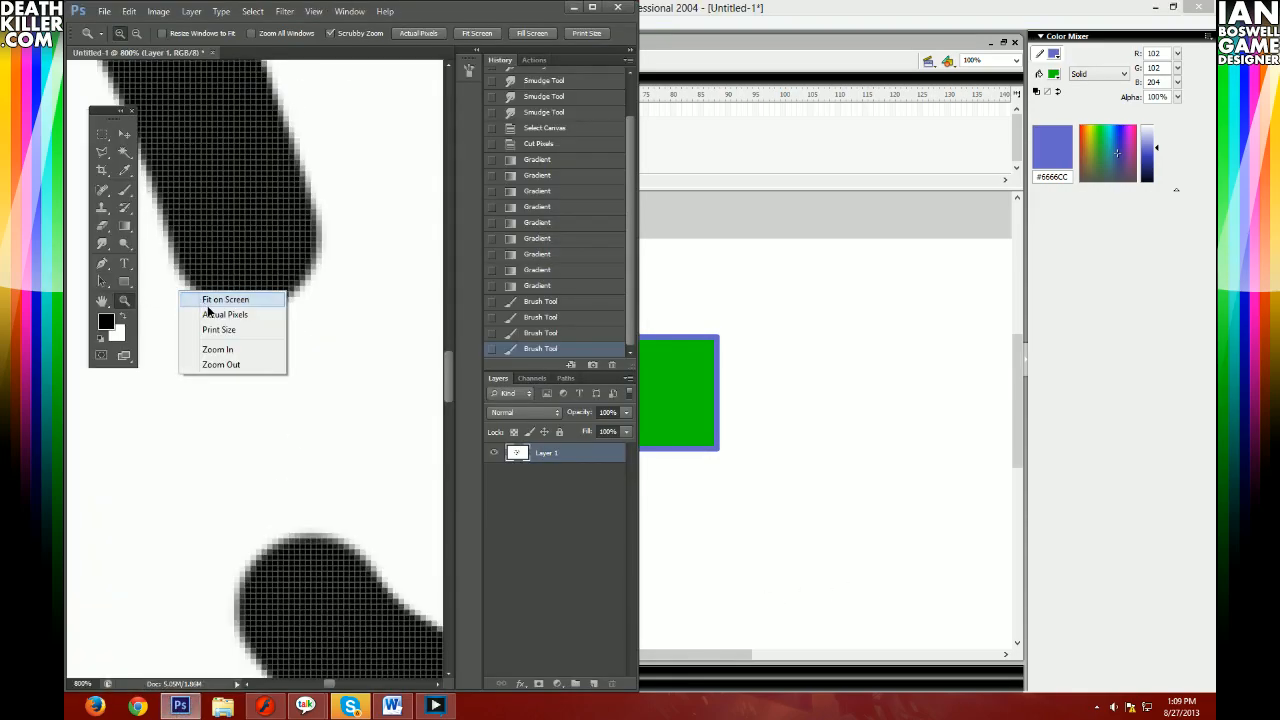
left_click(205, 306)
key("ctrl+v")
key("m")
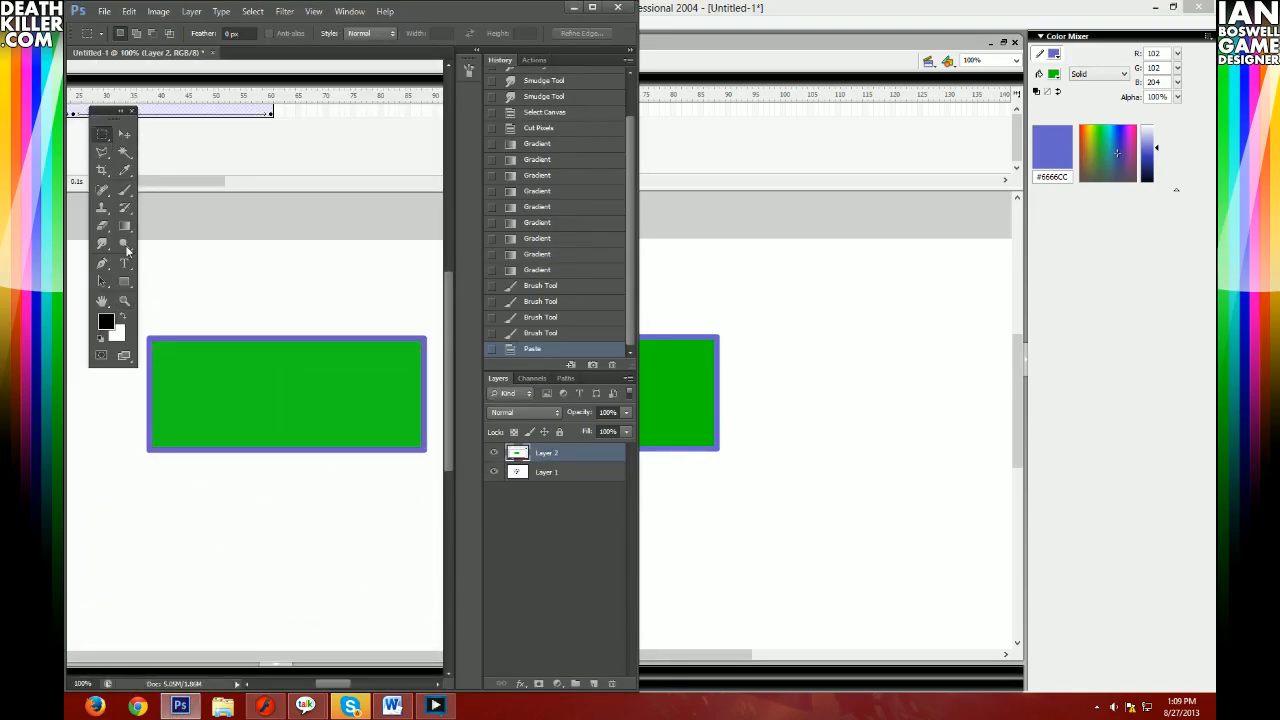
left_click_drag(437, 326, 89, 481)
- Apply a Motion Blur with angle 0 and distance 35 pixels to the selected green rectangle
left_click(253, 11)
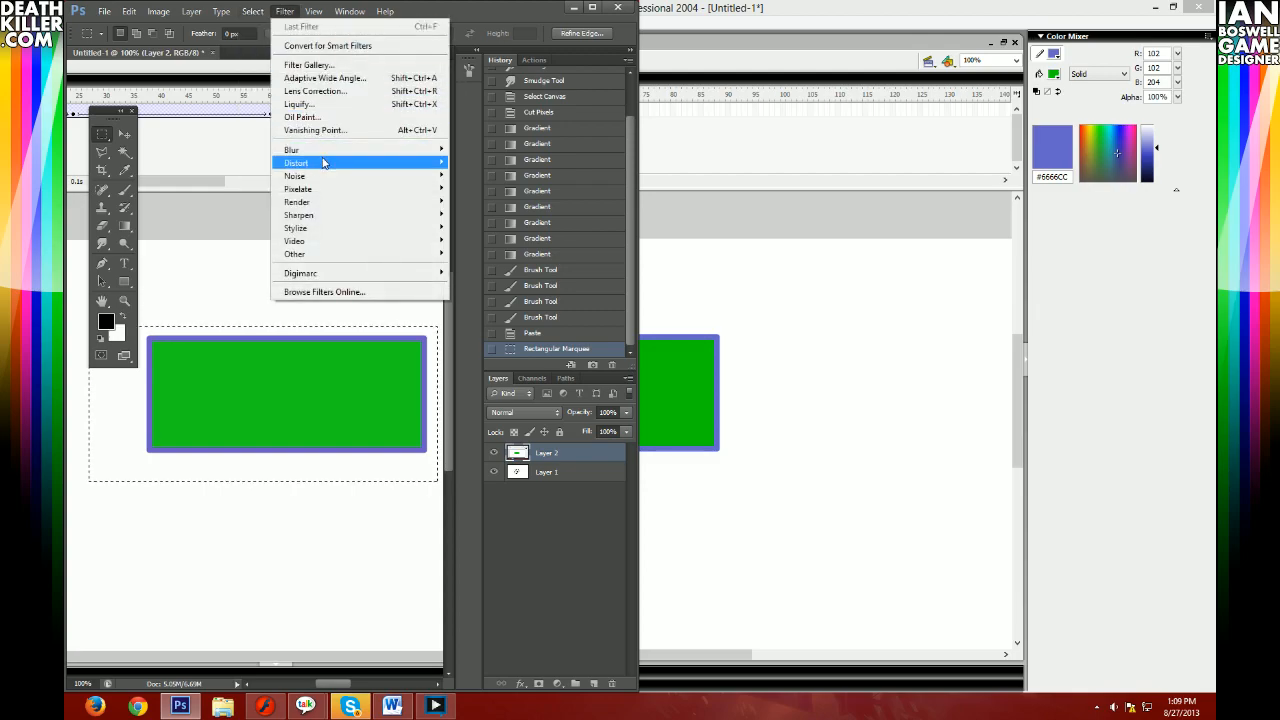
mouse_move(400, 150)
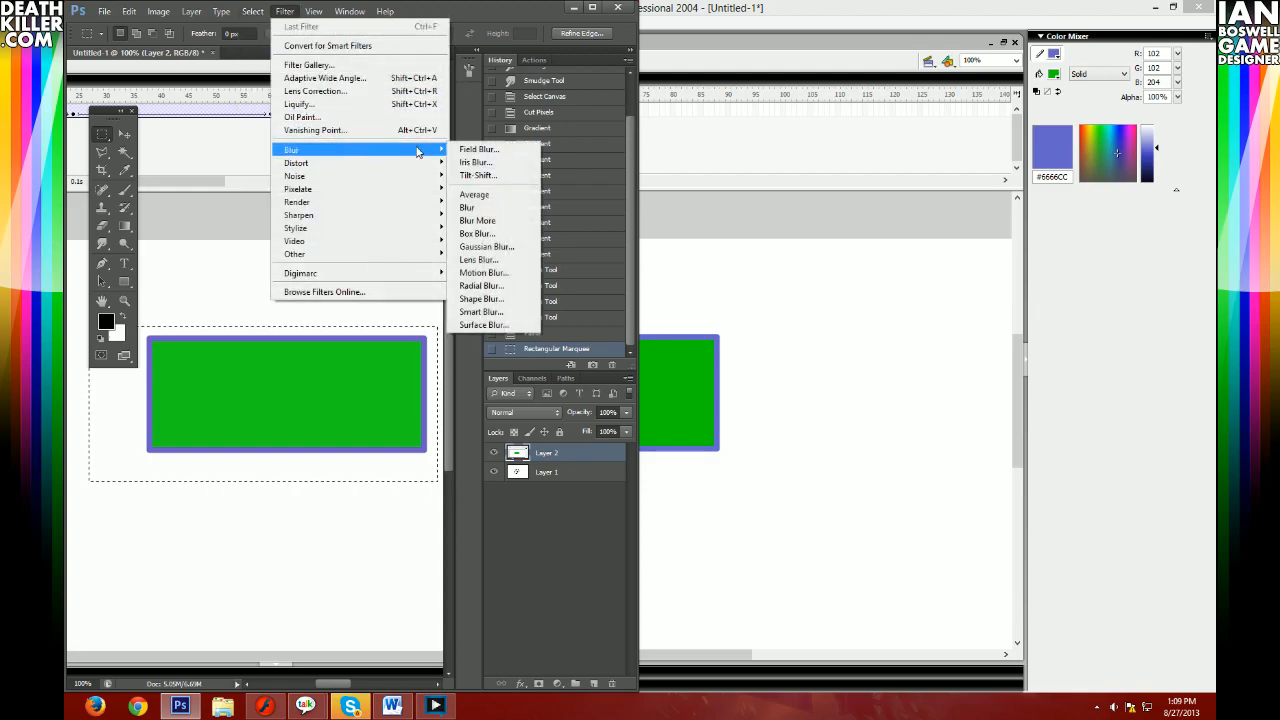
left_click(484, 272)
left_click(913, 389)
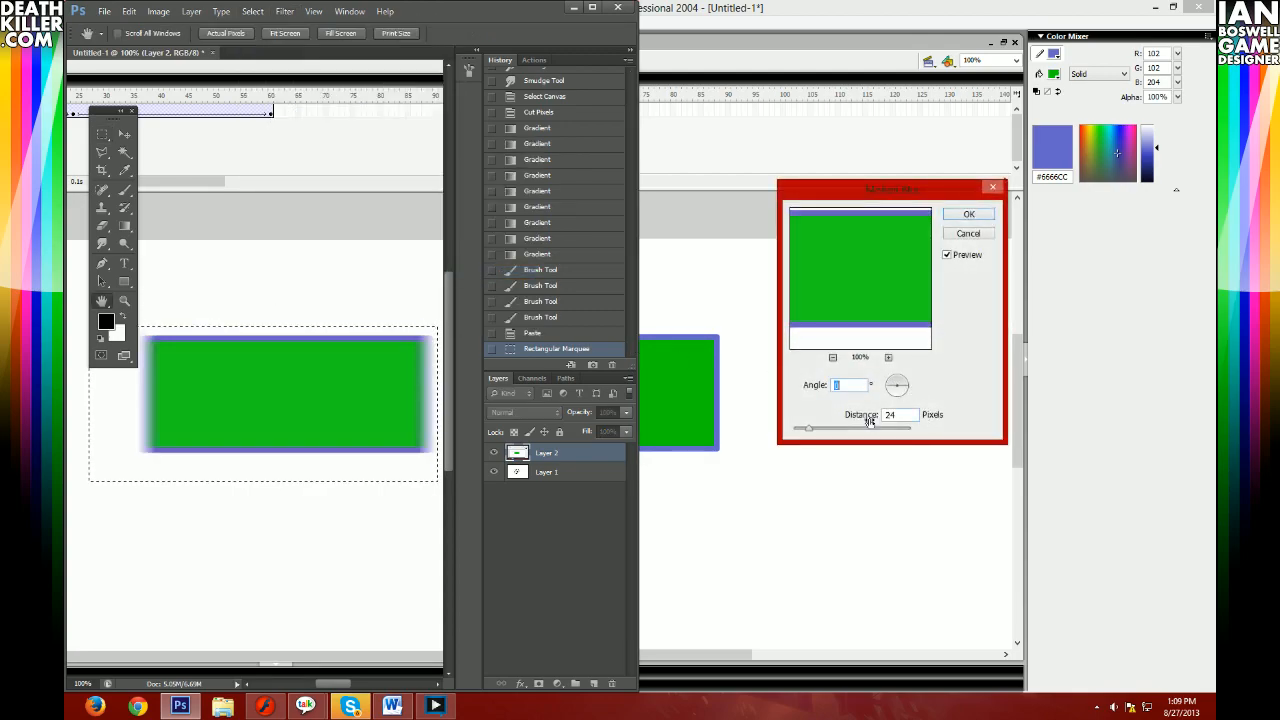
left_click_drag(813, 430, 818, 430)
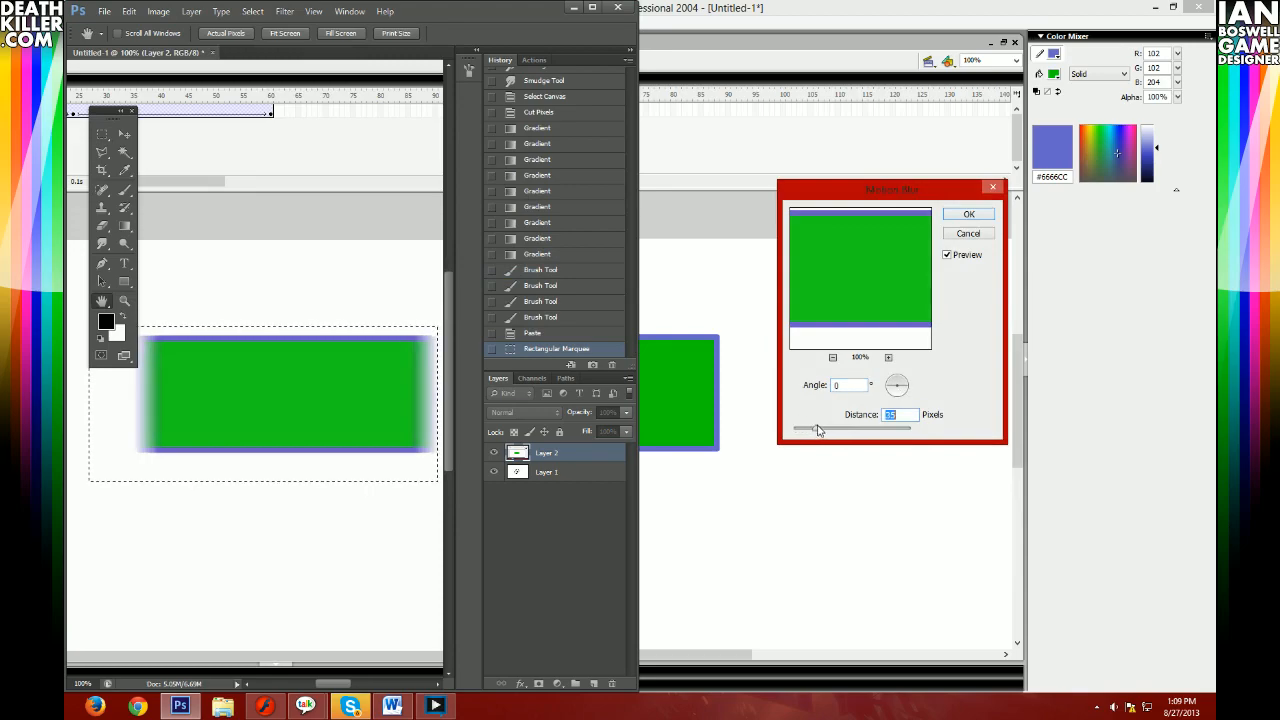
left_click(965, 213)
- Marquee-select and copy the blurred rectangle, and switch back to Flash
key("m")
left_click(236, 360)
left_click_drag(73, 310, 363, 477)
left_click(776, 463)
- Try placing the blurred rectangle directly over the square on Layer 1 at frame 3, and undo it
key("ctrl+v")
left_click_drag(597, 449, 597, 420)
left_click(237, 111)
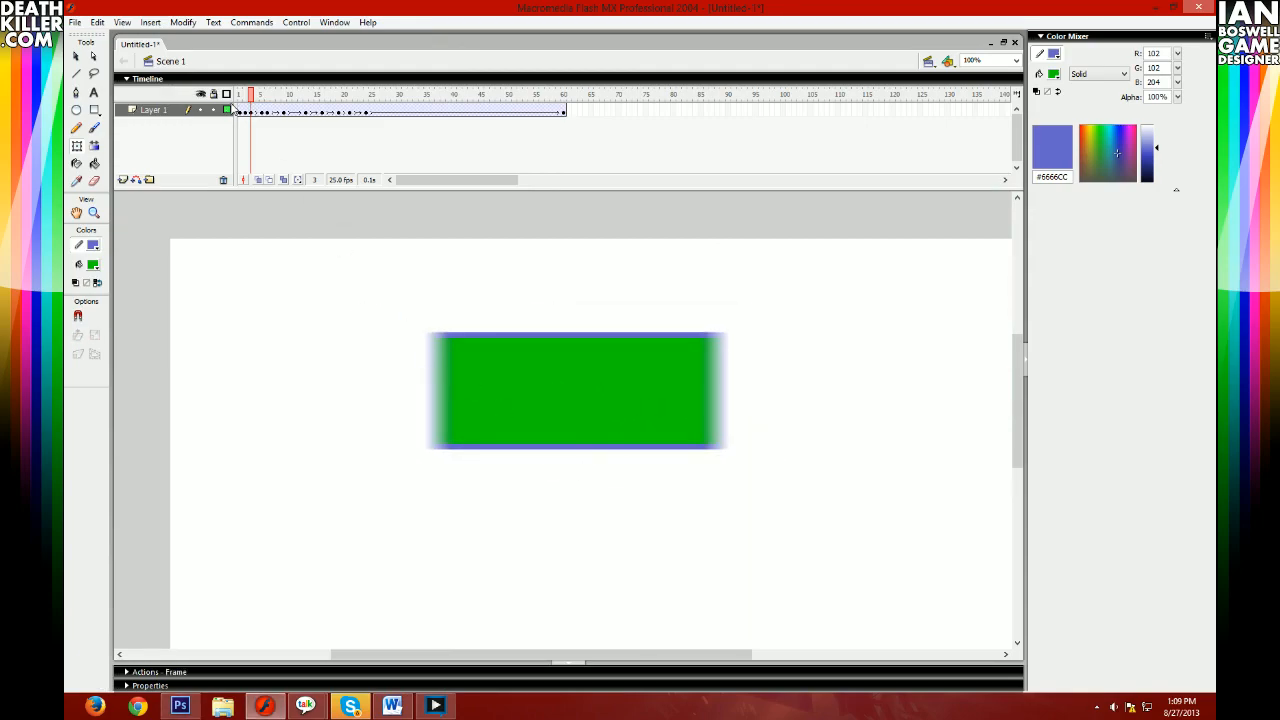
left_click(250, 114)
key("ctrl+z")
key("ctrl+z")
key("ctrl+z")
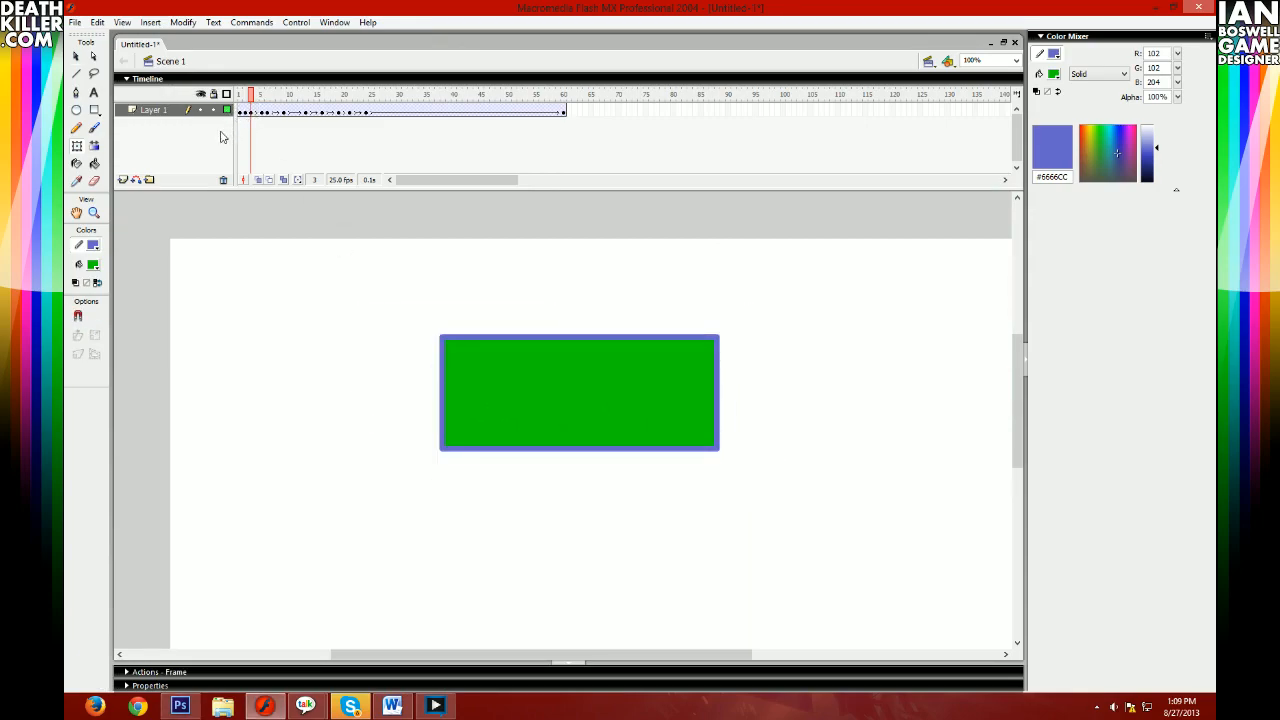
- Add a new layer, paste the blurred rectangle over the square at frame 3 only, and preview the animation
left_click(123, 181)
left_click(256, 111)
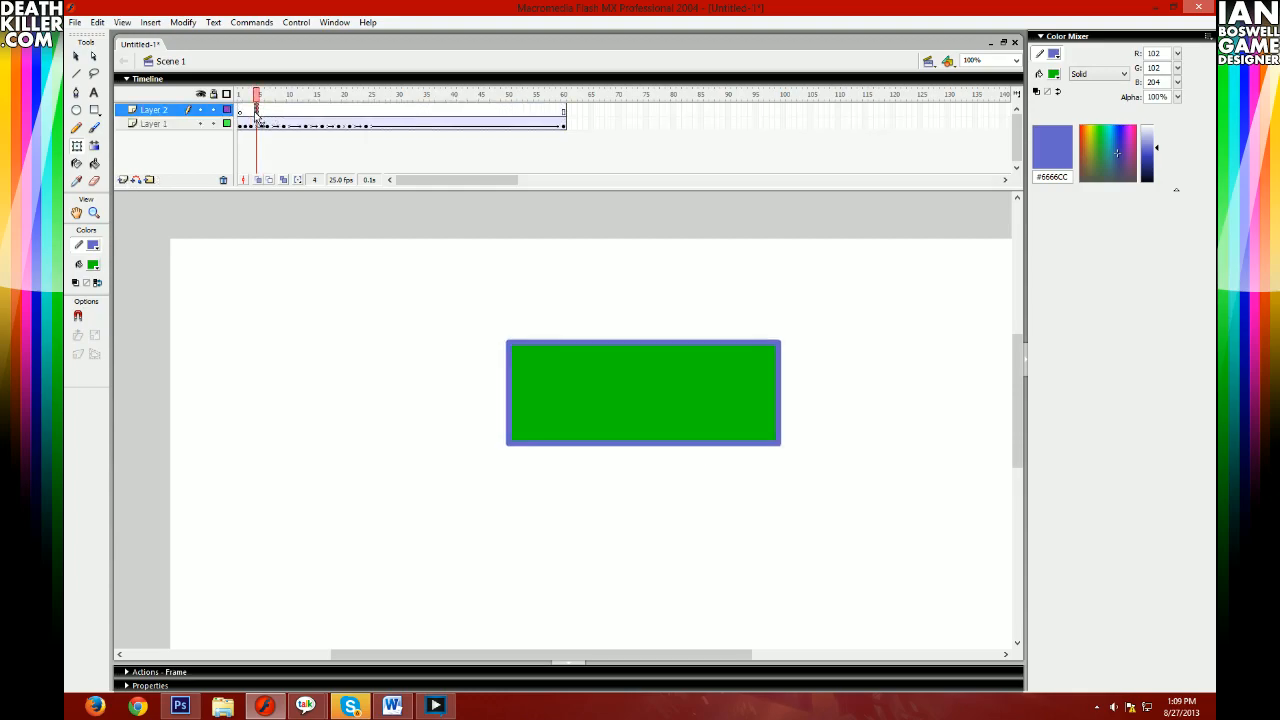
left_click(250, 111)
left_click(514, 362)
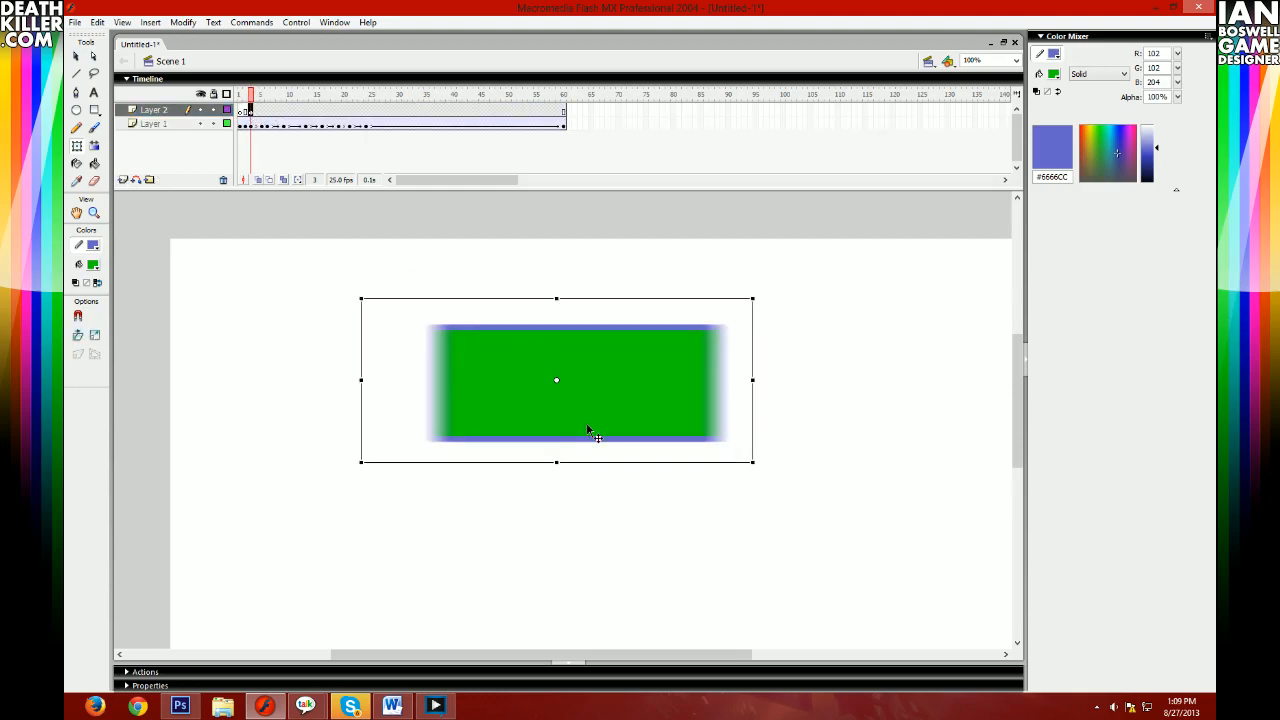
left_click(246, 110)
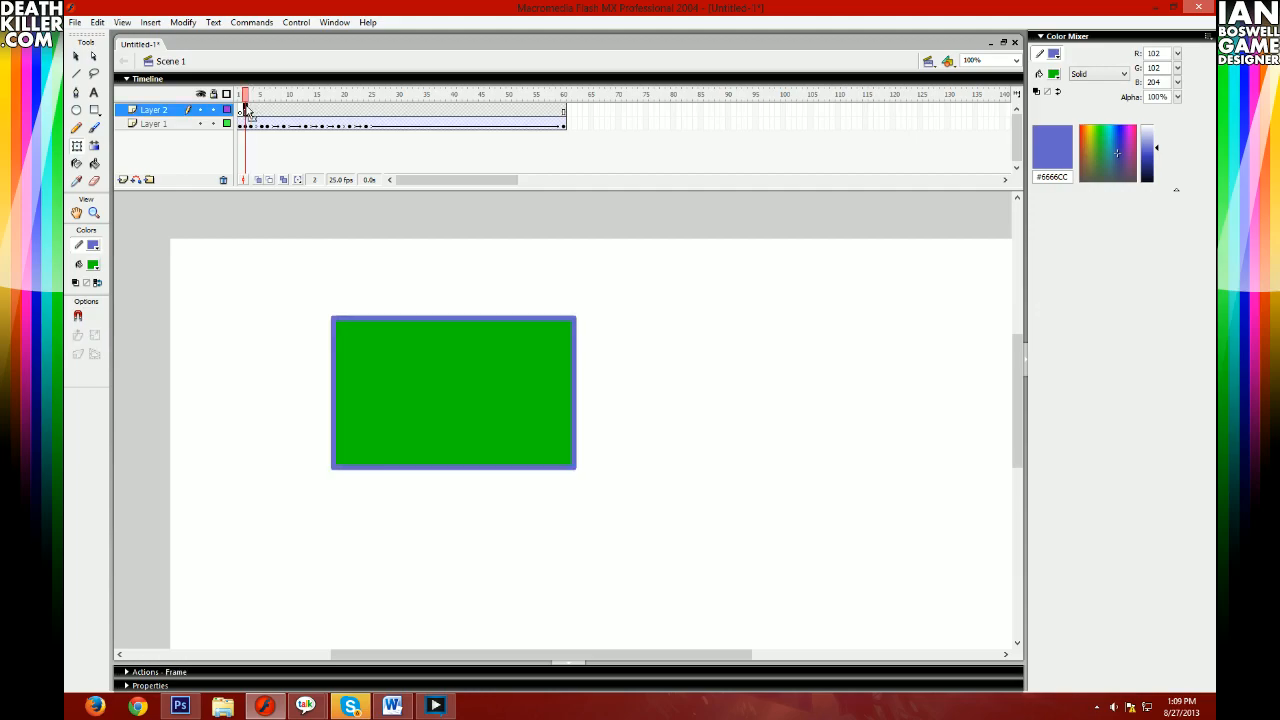
key("Return")
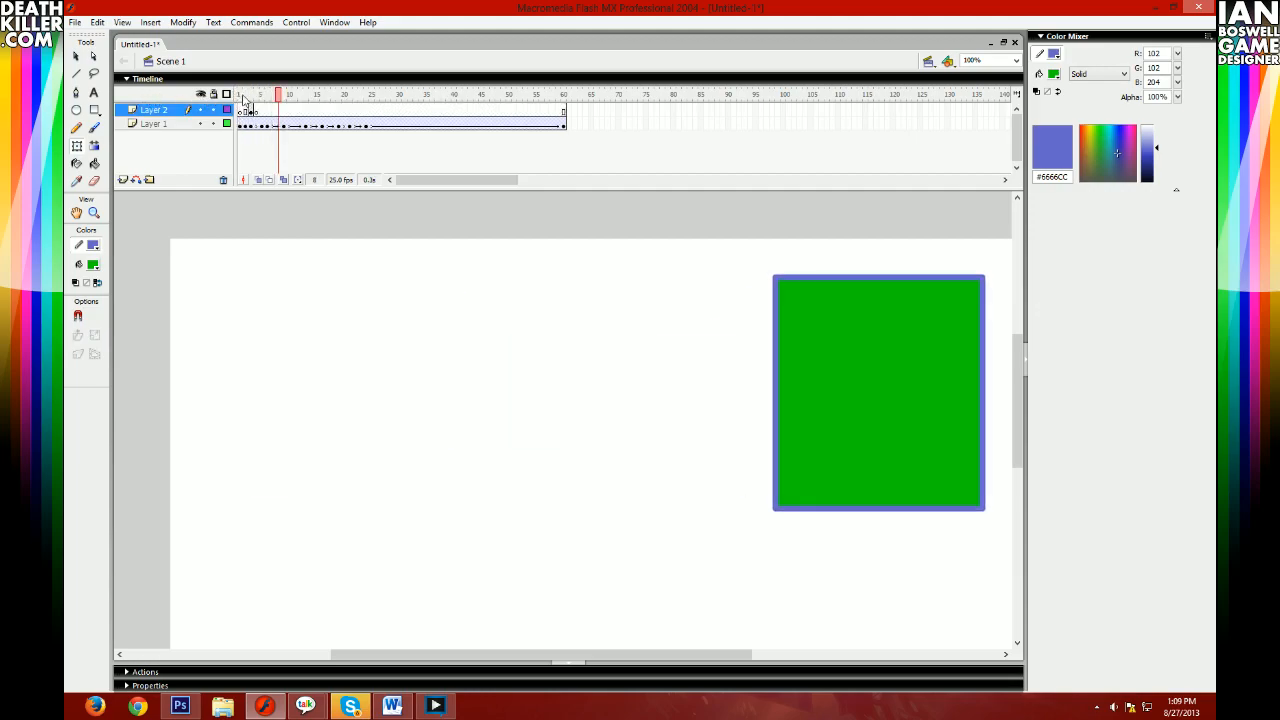
left_click(257, 110)
- Shift the Layer 1 square farther along its path to the right in keyframes at frames 4 and 5
left_click(261, 125)
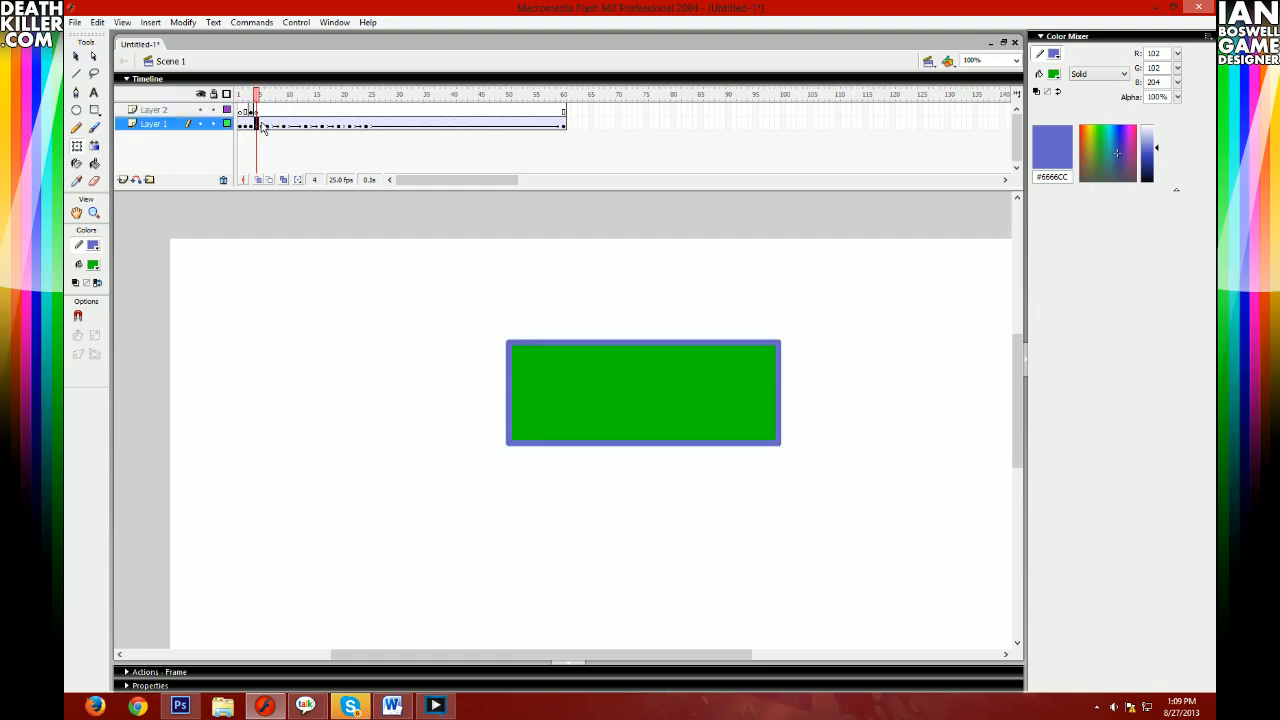
left_click(258, 125)
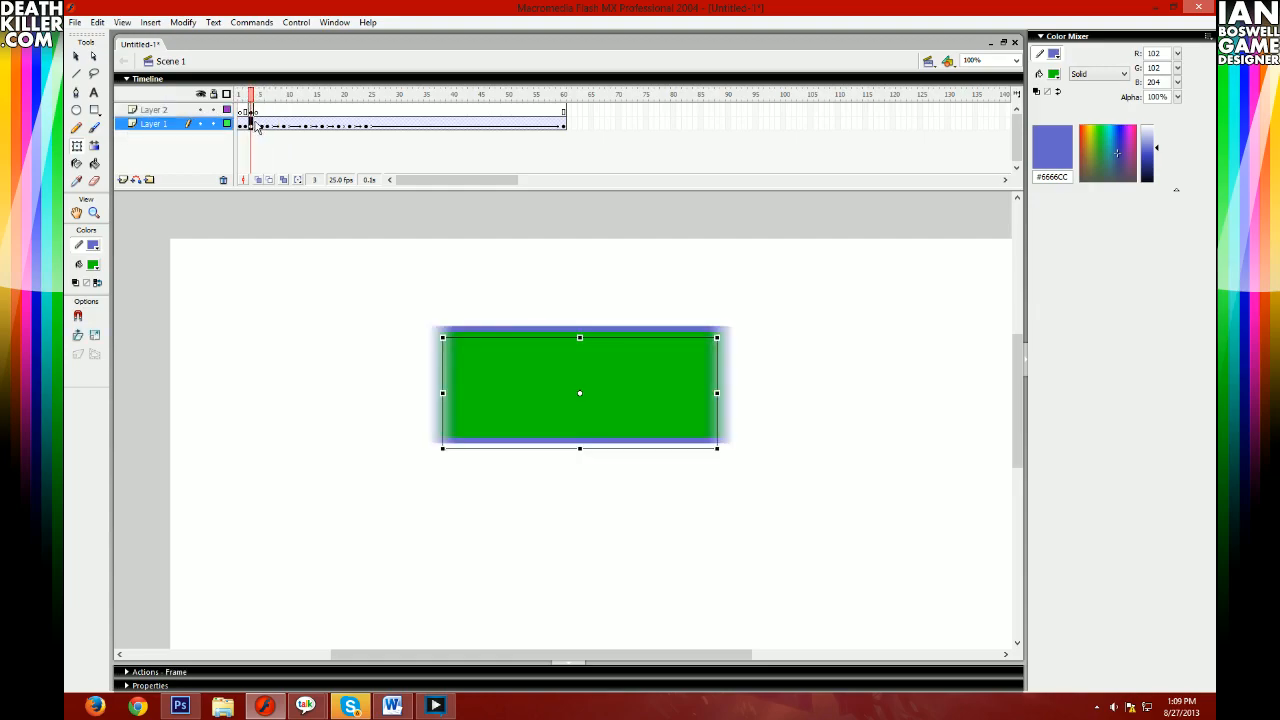
left_click_drag(594, 373, 626, 373)
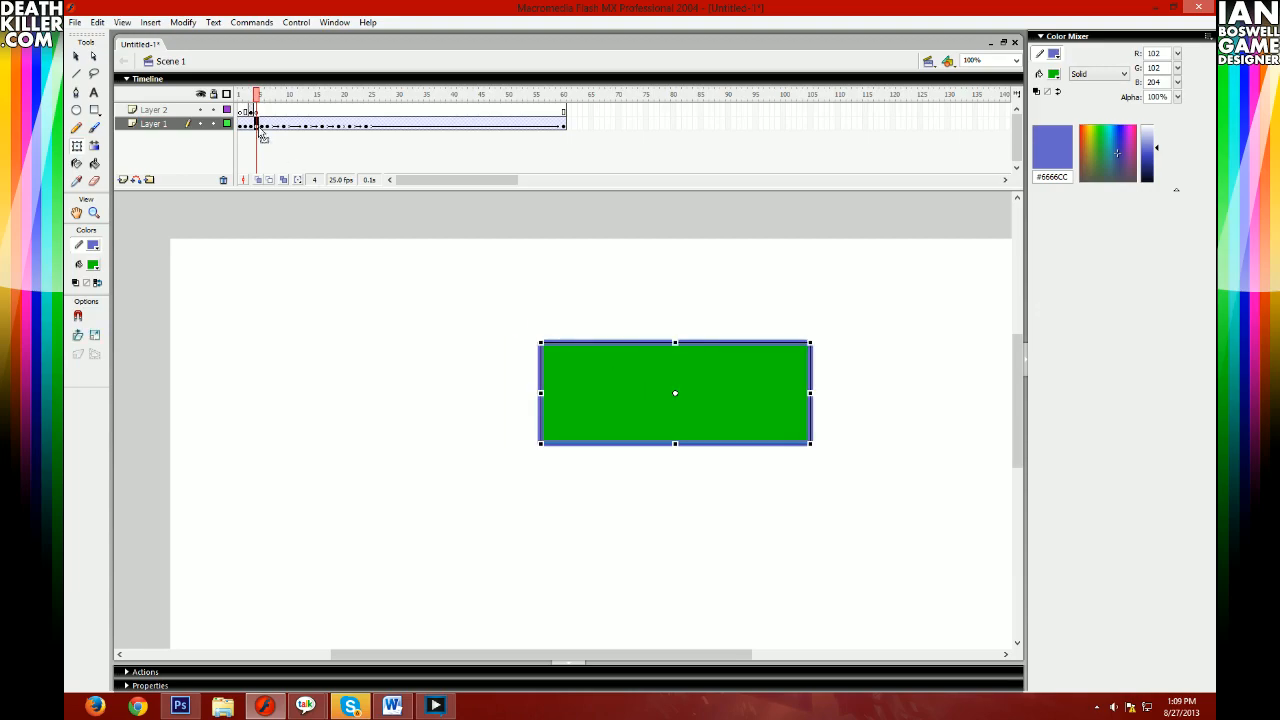
left_click(262, 125)
left_click_drag(705, 392, 748, 402)
- Add a keyframe at frame 7 on Layer 1 and slightly reshape the square there
left_click(267, 124)
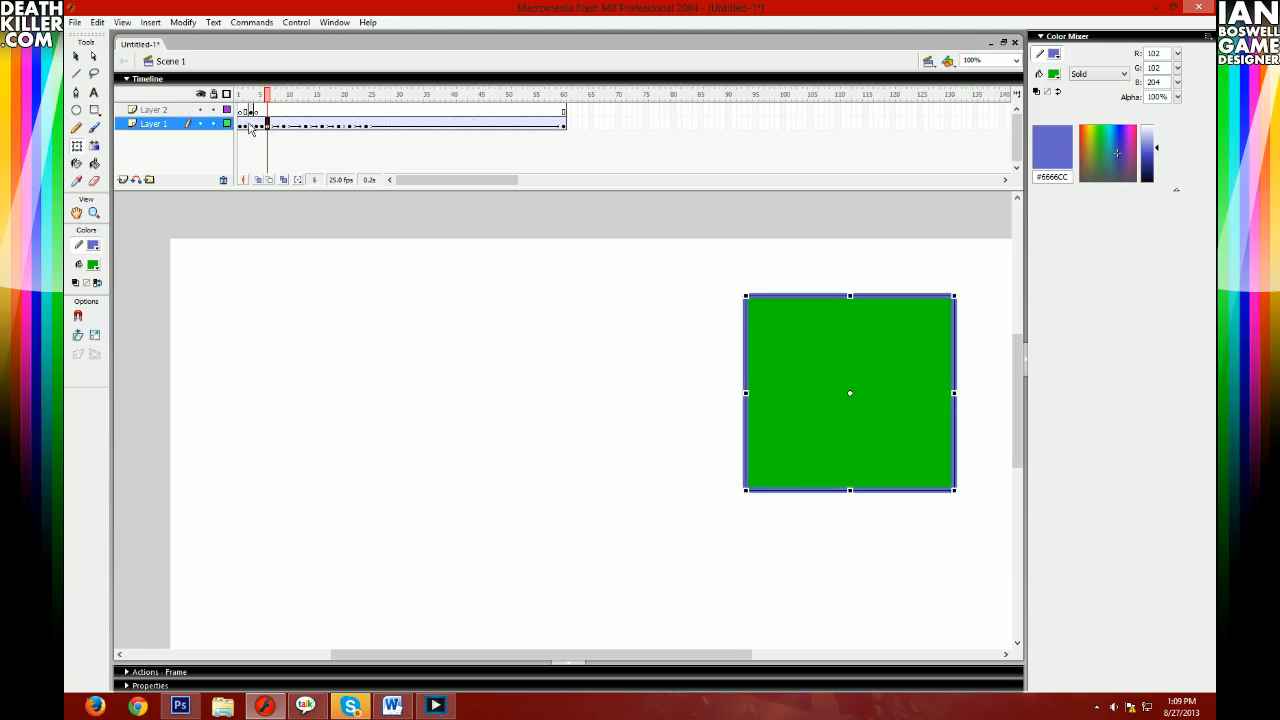
left_click(274, 125)
left_click(959, 298)
left_click_drag(968, 286, 940, 285)
- Add a keyframe at frame 12 on Layer 1 and widen the tall square there
left_click(284, 125)
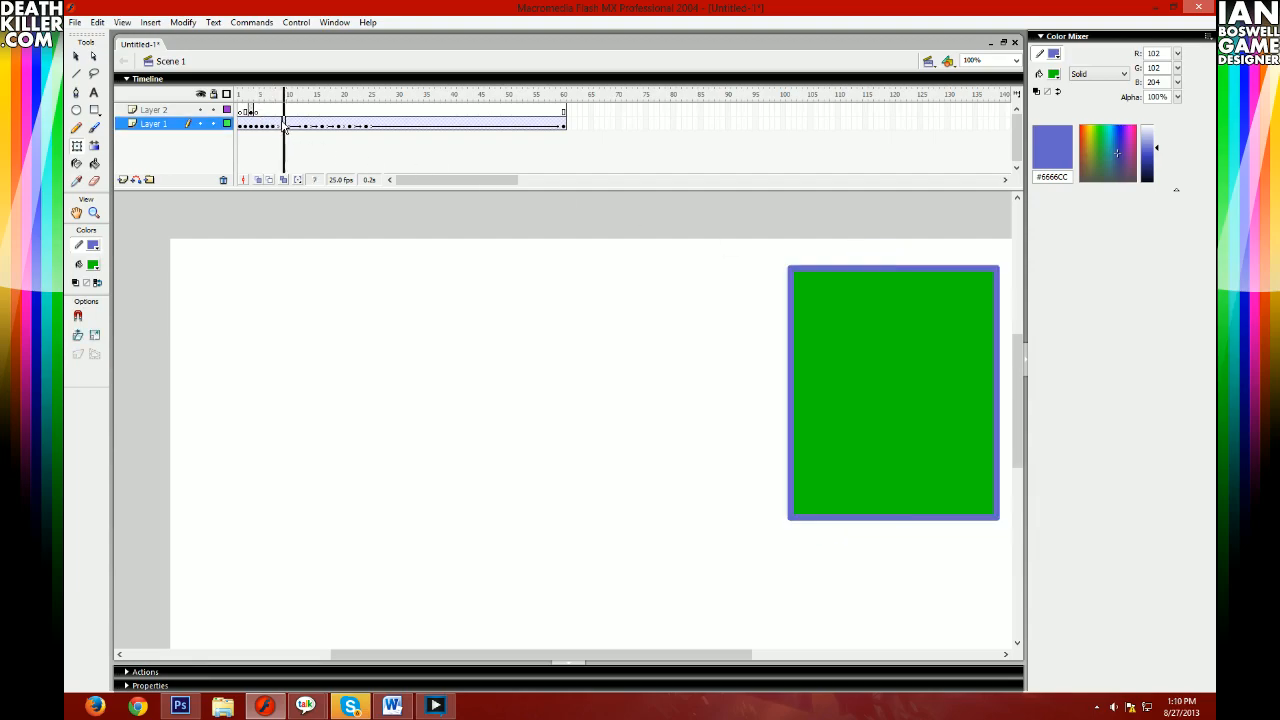
mouse_move(288, 130)
left_mouse_down()
mouse_move(310, 135)
mouse_move(281, 133)
mouse_move(294, 135)
left_mouse_up()
left_click(300, 124)
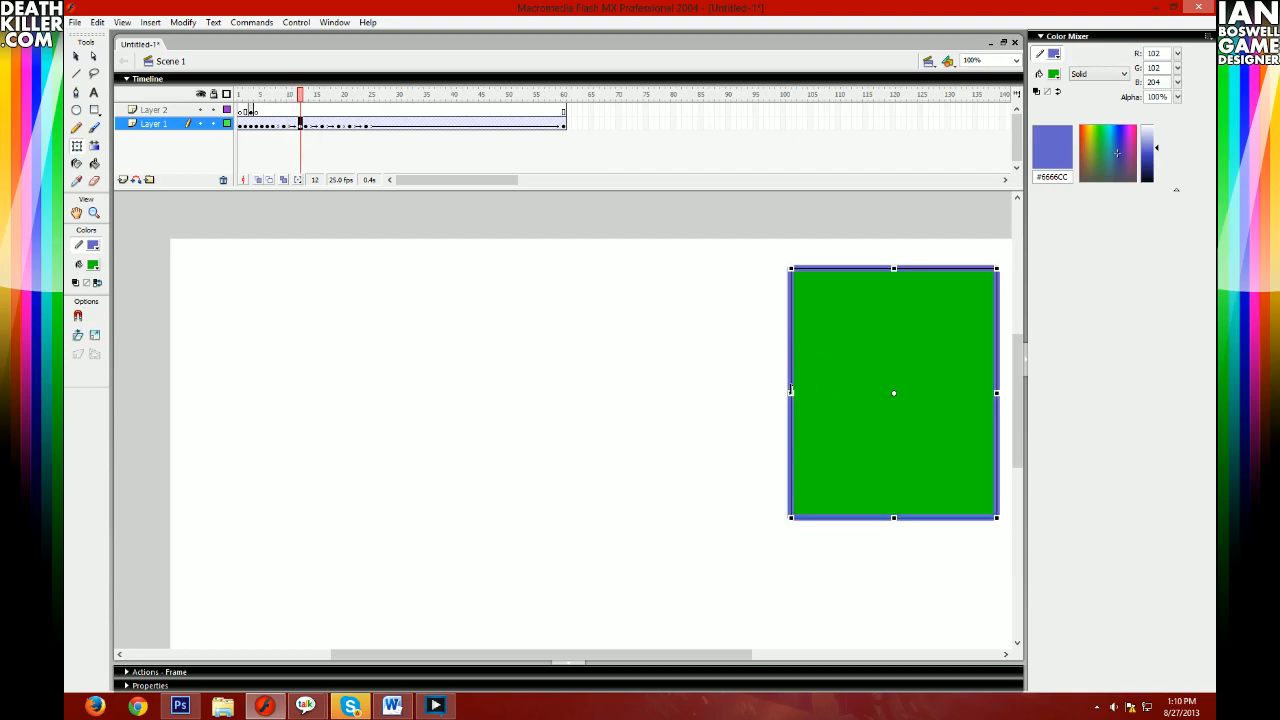
left_click_drag(789, 393, 764, 393)
- Copy Layer 1's frame 1 to frame 12, move the pasted square to the far end of its path and replay
left_click(245, 125)
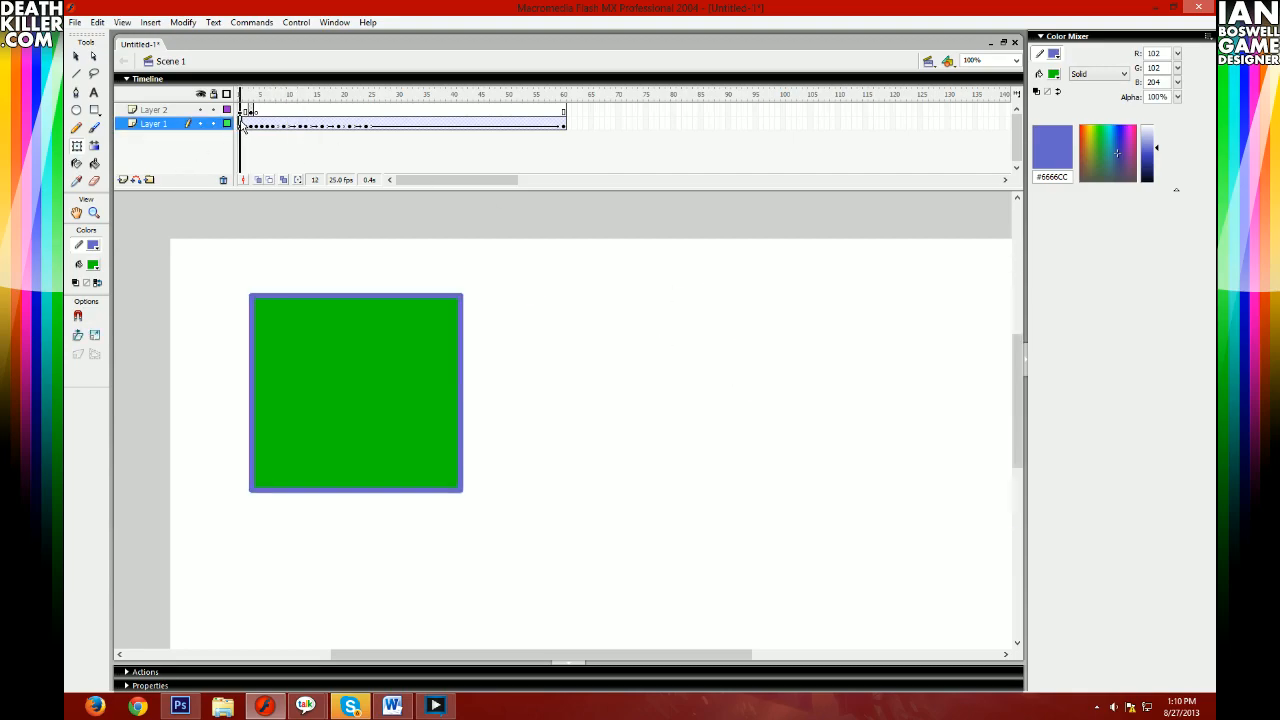
right_click(245, 125)
left_click(294, 281)
left_click(296, 125)
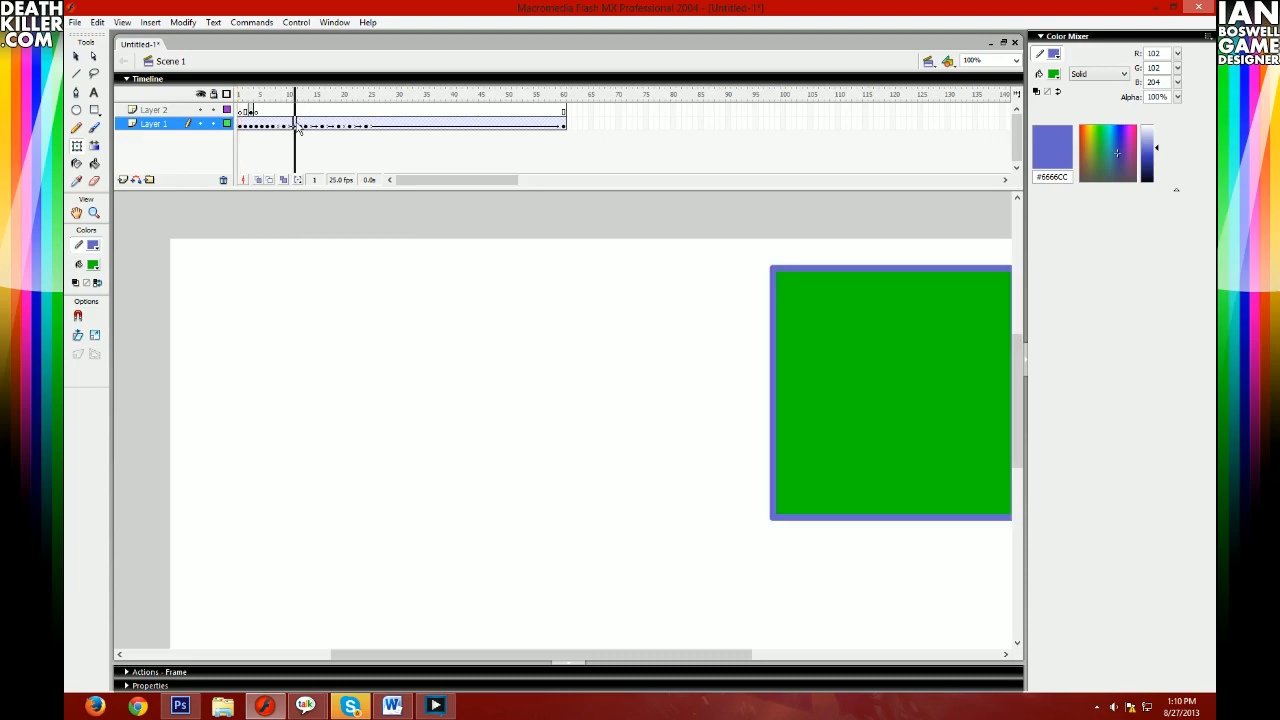
left_click(300, 125)
right_click(301, 125)
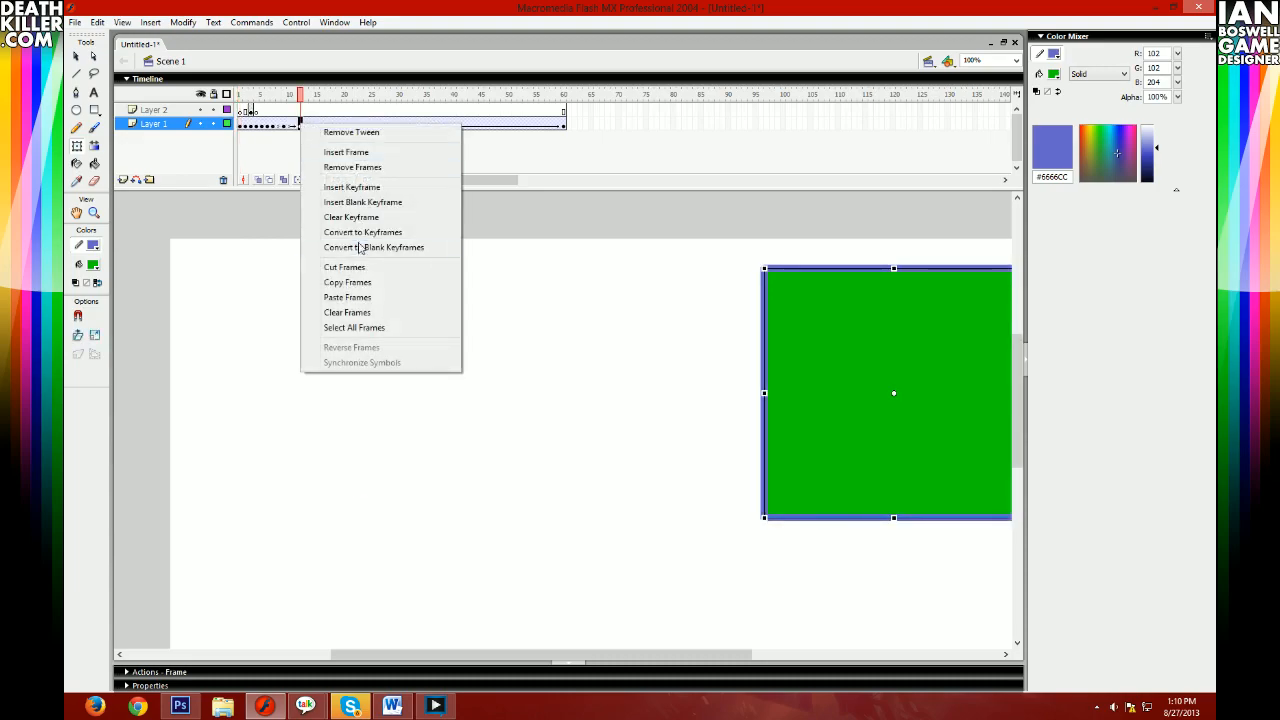
left_click(347, 297)
left_click_drag(428, 448, 947, 451)
key("Return")
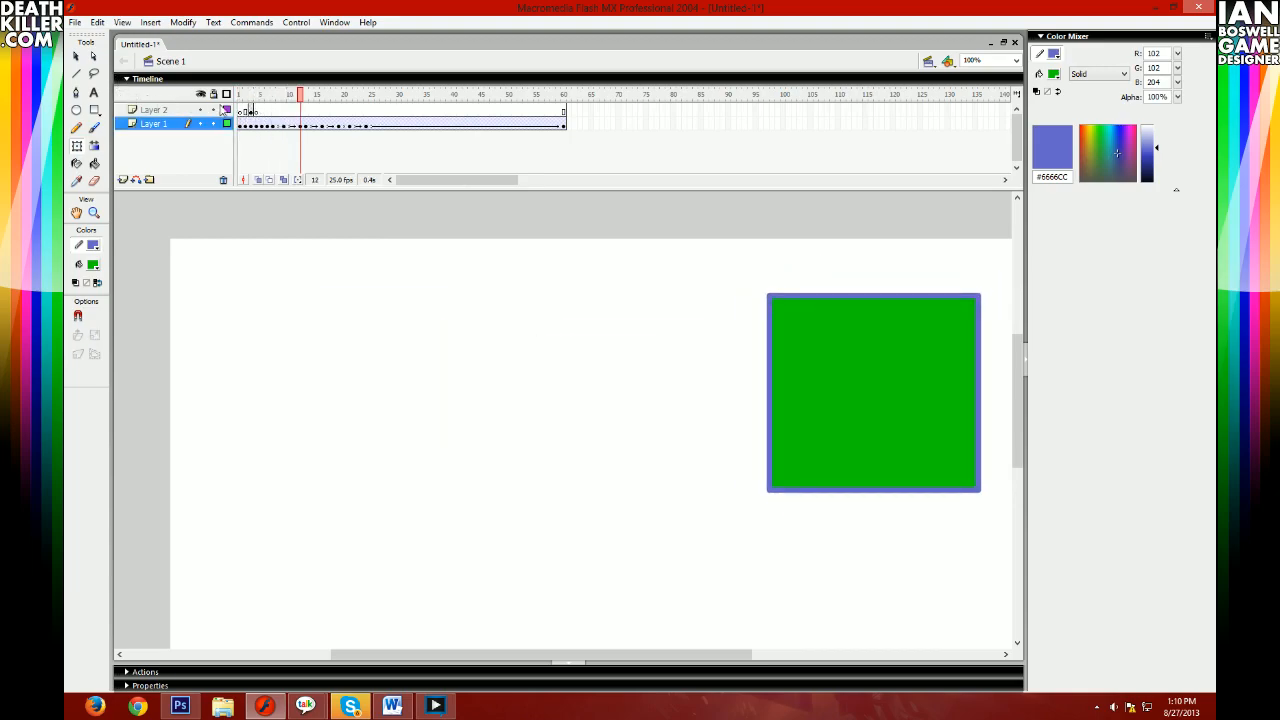
- Move the normal-shaped square's keyframe from frame 12 to frame 10 and go to frame 9
left_click(301, 126)
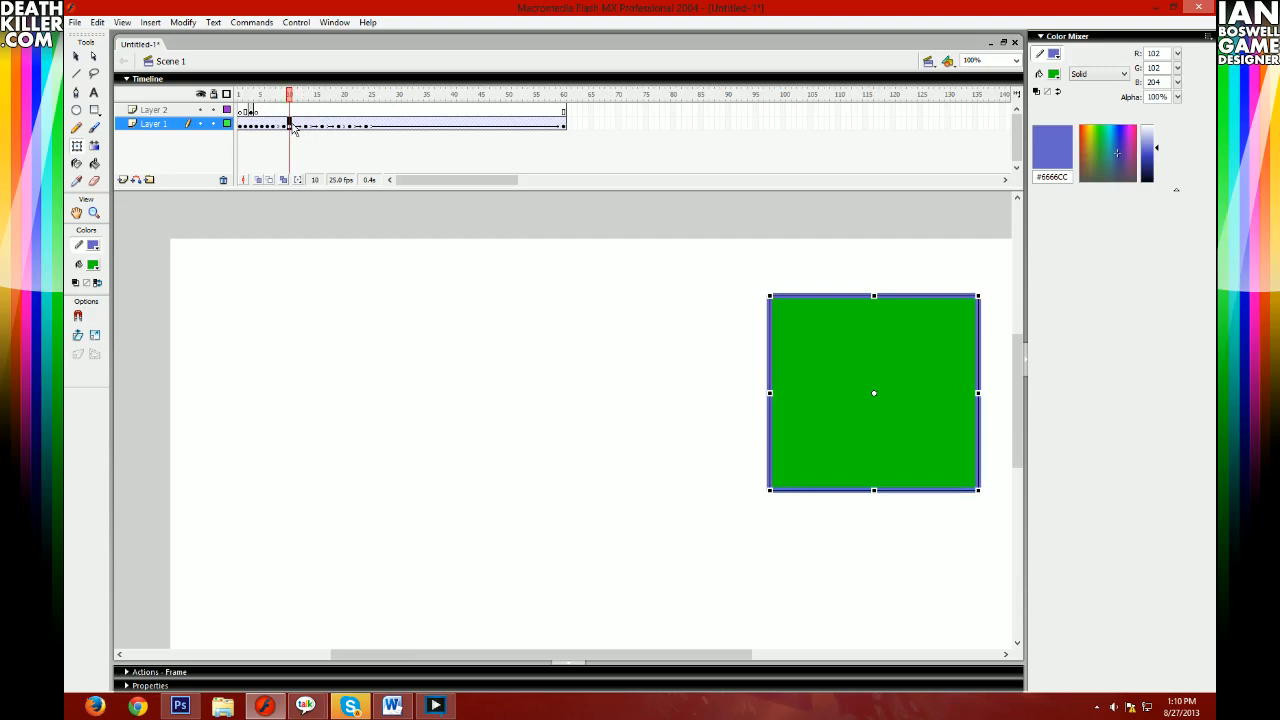
left_click(175, 109)
mouse_move(296, 103)
left_mouse_down()
mouse_move(257, 97)
mouse_move(294, 111)
left_mouse_up()
left_click(285, 126)
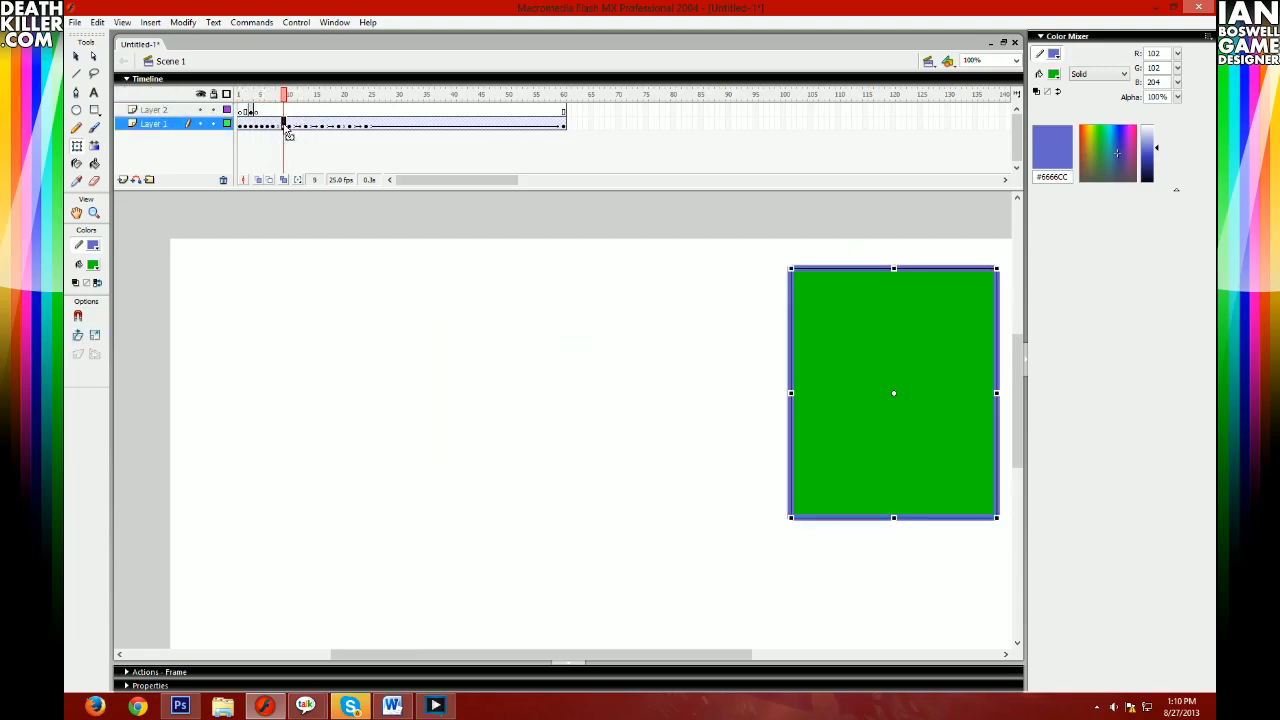
double_click(796, 395)
double_click(717, 402)
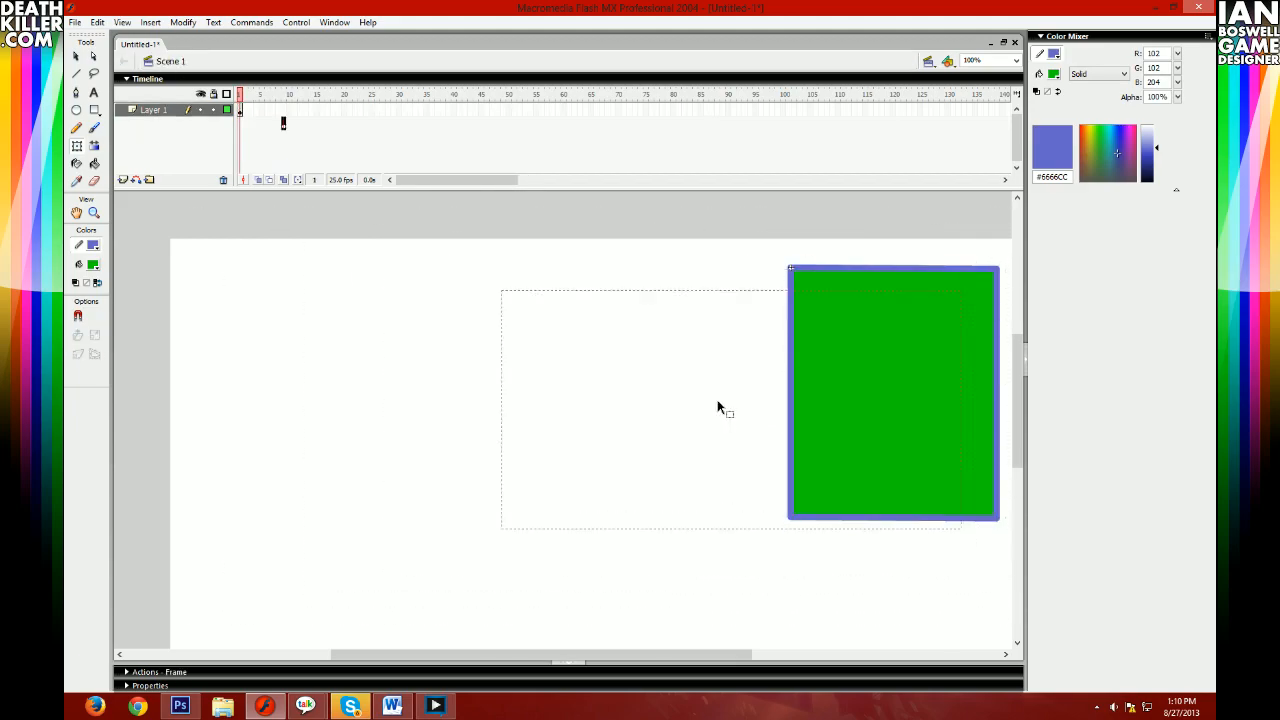
double_click(745, 411)
double_click(774, 406)
double_click(609, 338)
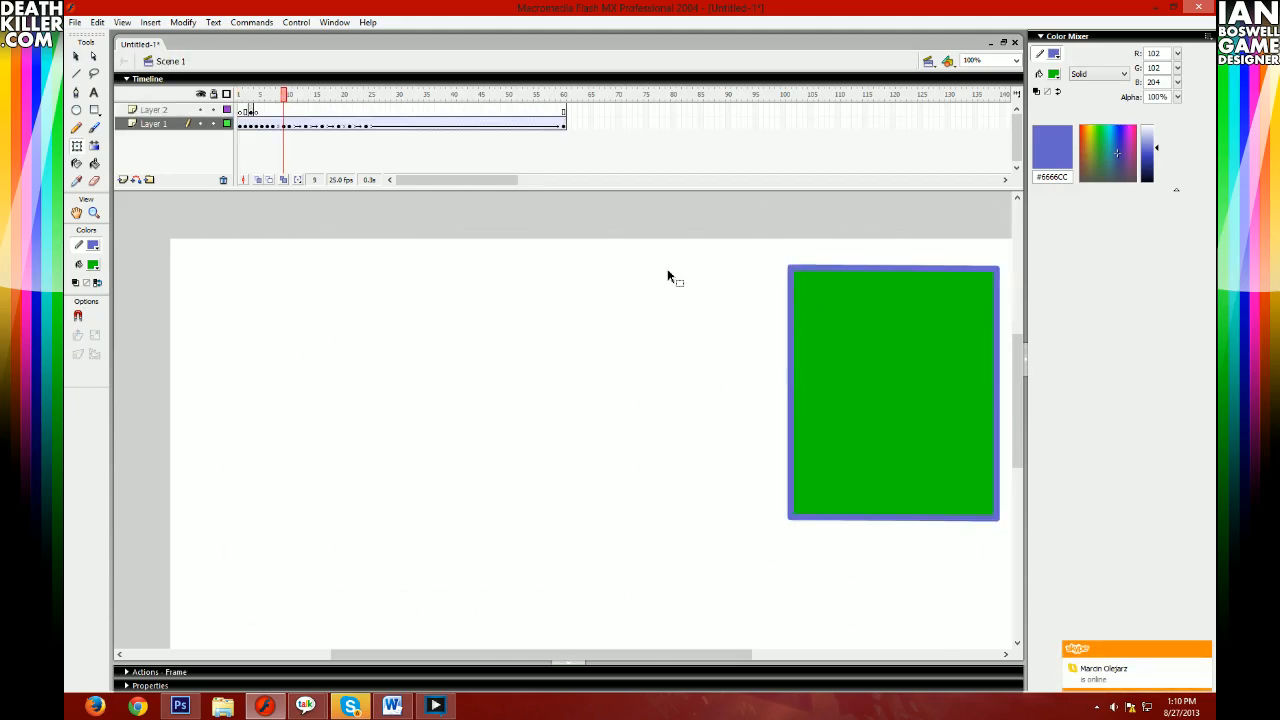
- Squeeze the square narrower at frame 9 on Layer 1 and replay the animation
left_click(811, 345)
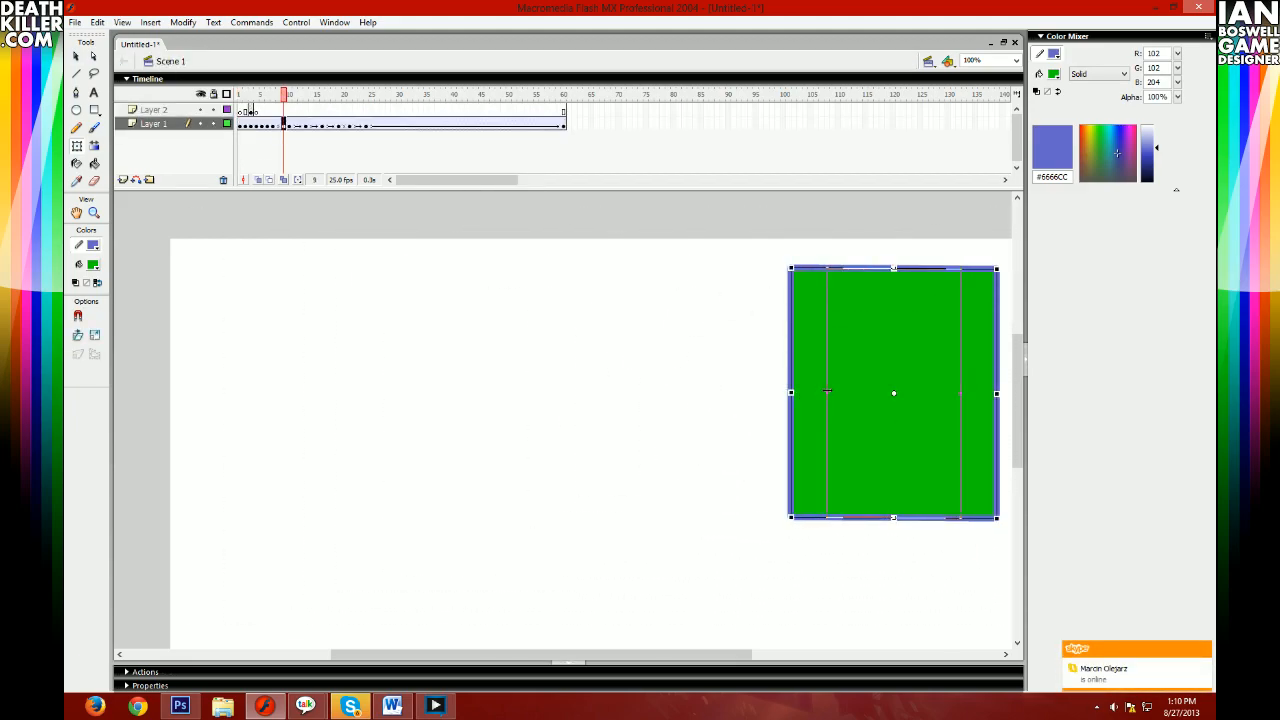
left_click_drag(847, 387, 909, 438)
left_click_drag(242, 98, 291, 133)
left_click(294, 125)
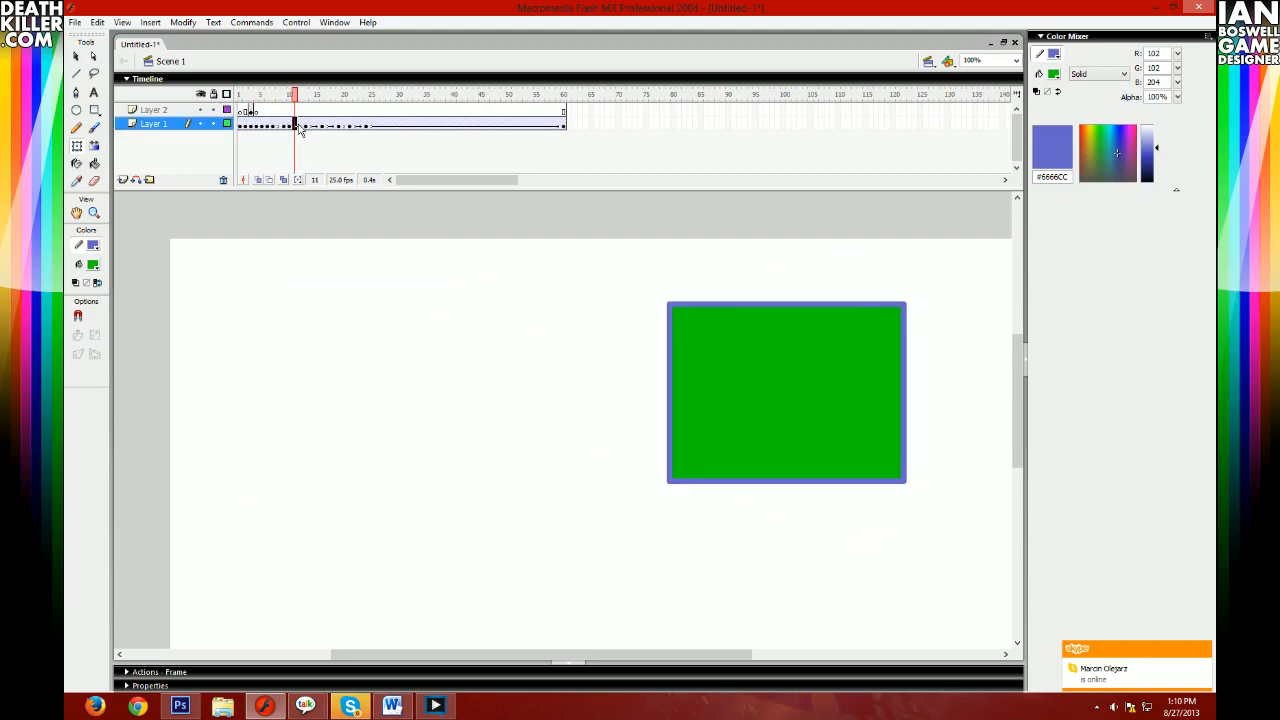
key("Return")
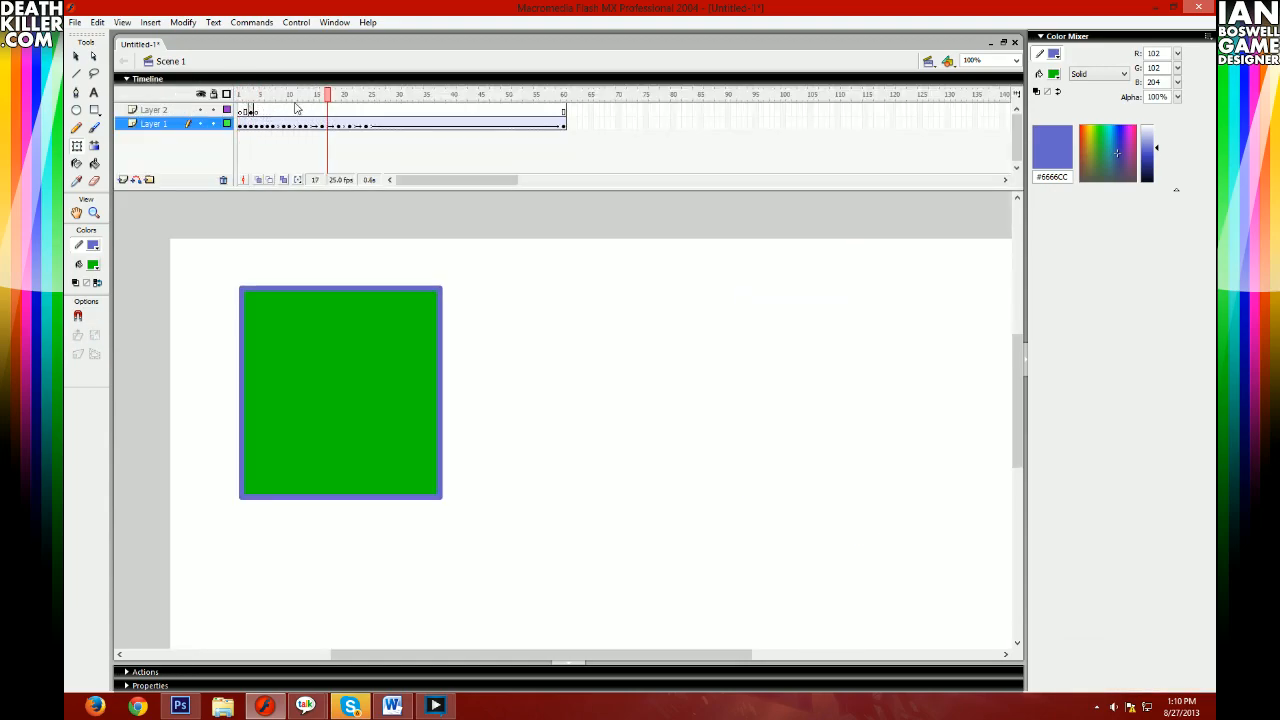
- Move the return movement's keyframes from frames 12–24 to frames 26–38 on Layer 1 and preview from the start
left_click(306, 124)
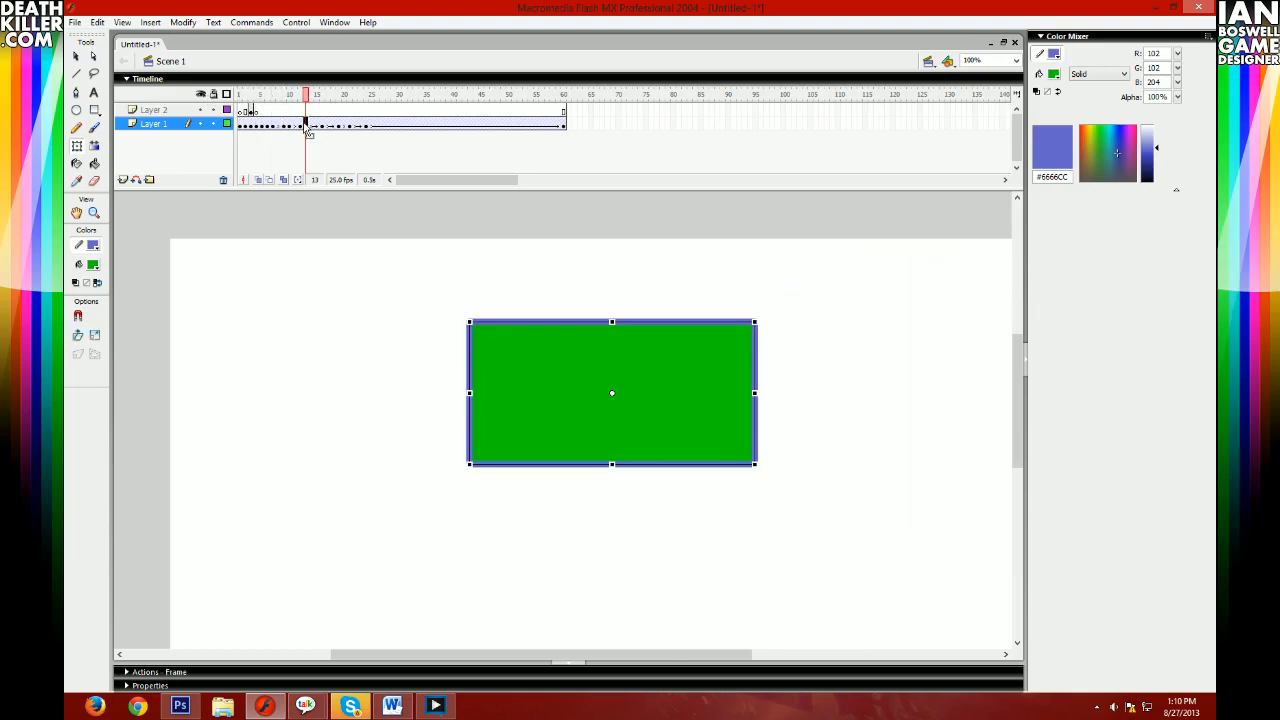
left_click(302, 125)
left_click(369, 127, "shift")
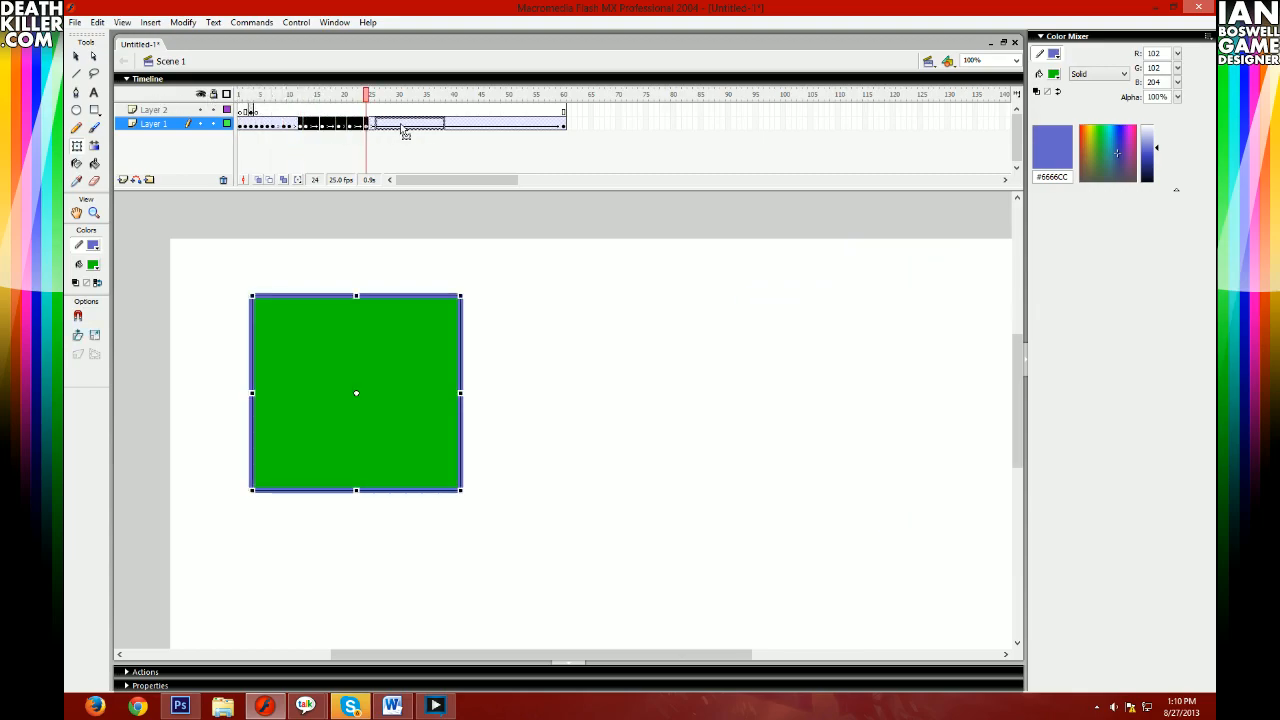
left_click_drag(402, 128, 402, 127)
left_click(249, 97)
key("Return")
- Reshape the square at frame 10 into a narrower, taller rectangle, with a keyframe following at frame 11
left_click_drag(321, 95, 286, 96)
left_click(290, 126)
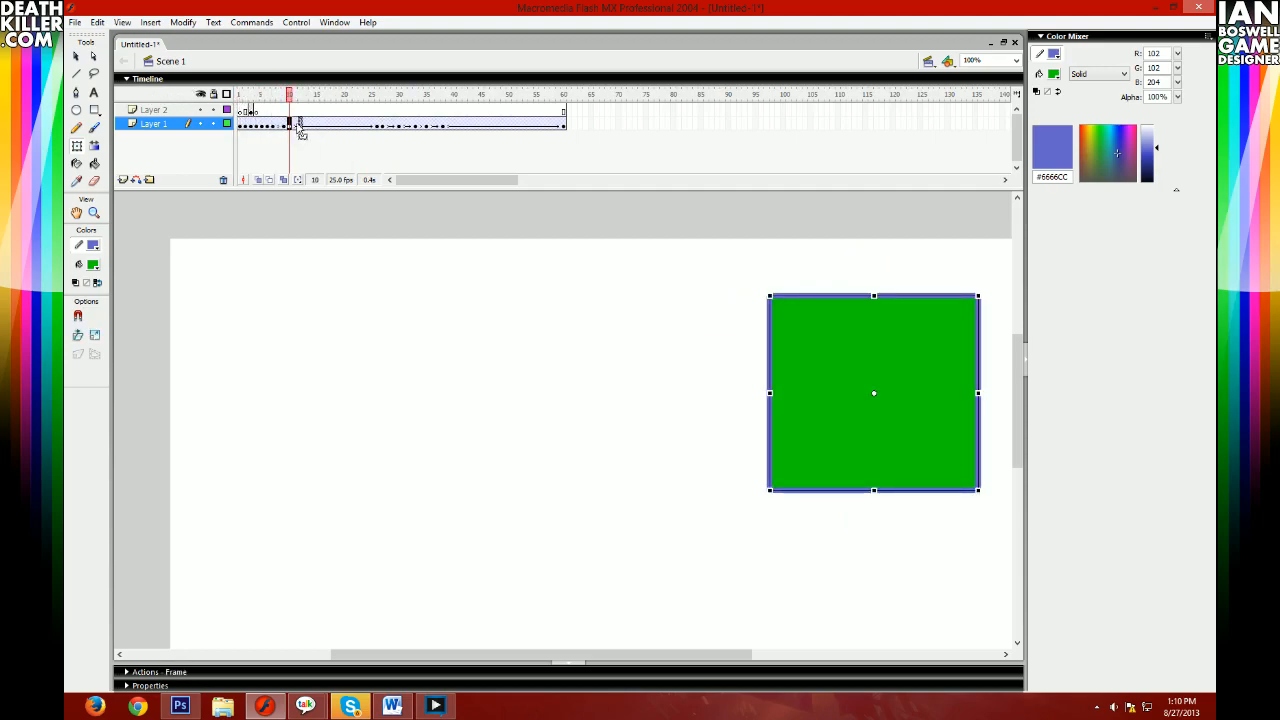
left_click(291, 128)
left_click_drag(873, 380, 200, 127)
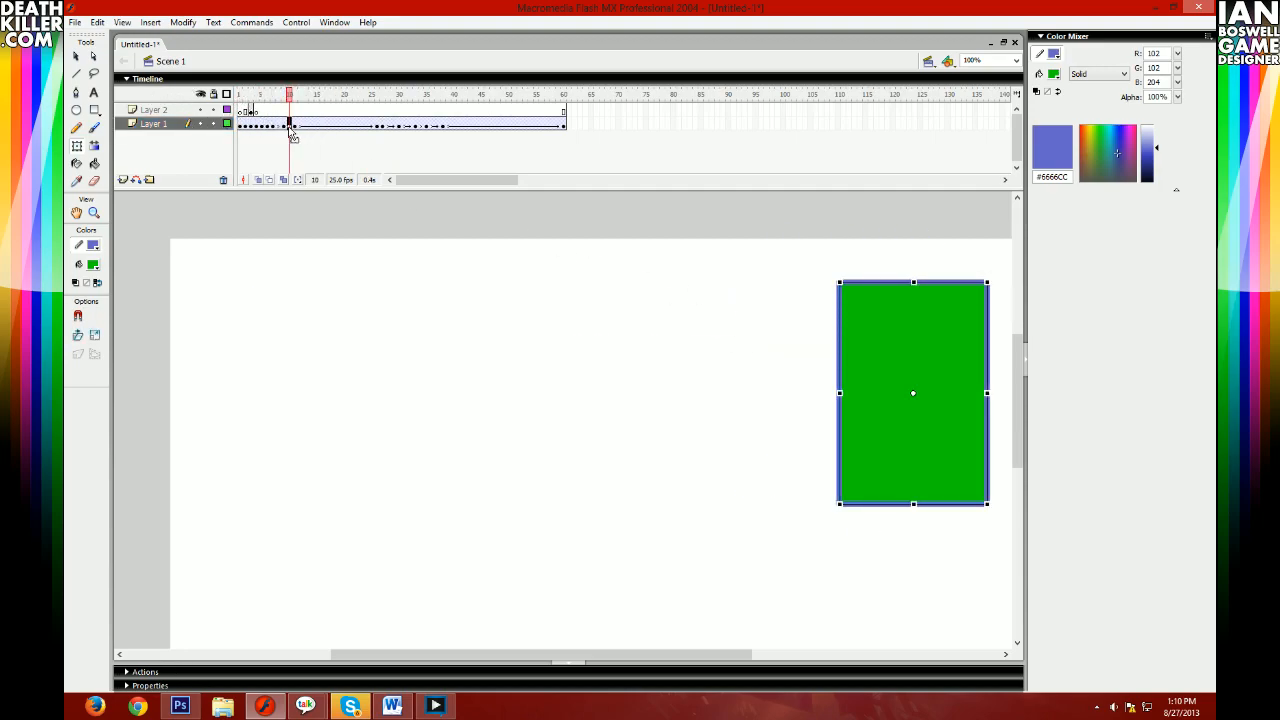
- Add keyframes at frames 13 and 14 on Layer 1 and move the frame 13 square up and toward the stage's centre
left_click(295, 126)
left_click_drag(313, 121, 312, 125)
left_click(301, 126)
left_click(311, 126)
left_click(301, 126)
left_click(306, 126)
left_click(880, 400)
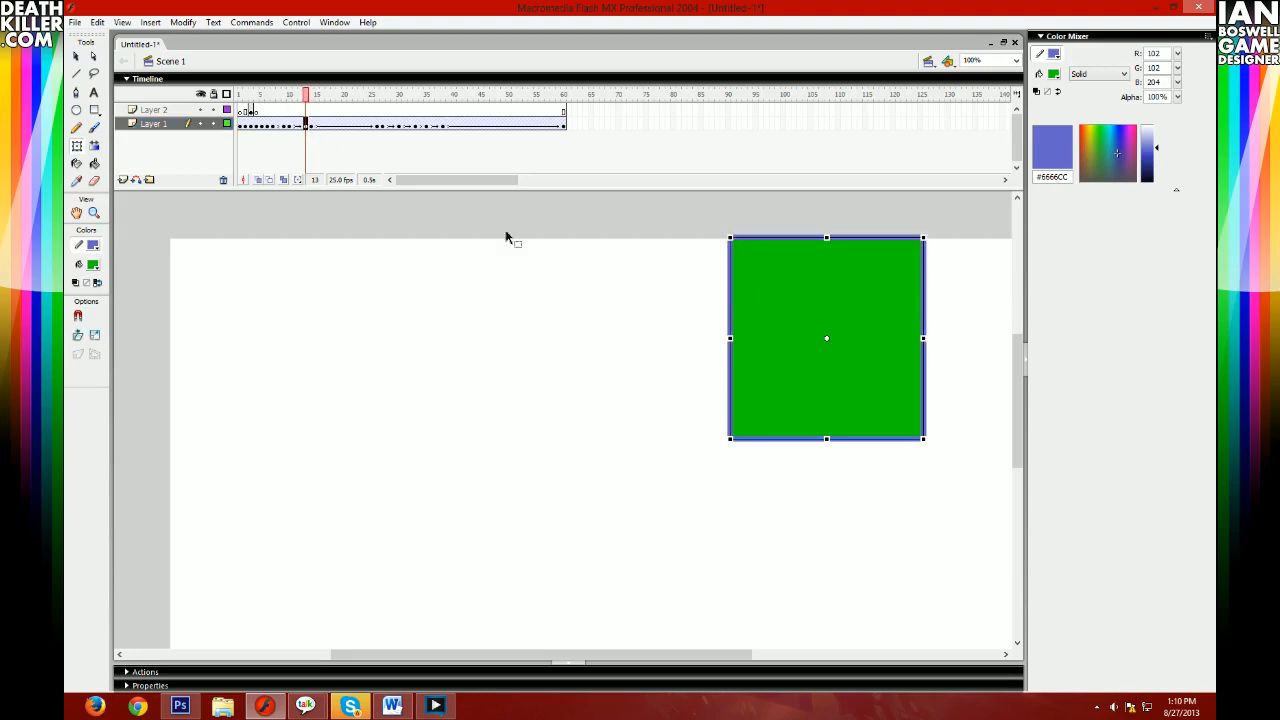
- Spread the last rebound keyframes on Layer 1 further apart, extending the final one to frame 18, and replay the animation
left_click(313, 126)
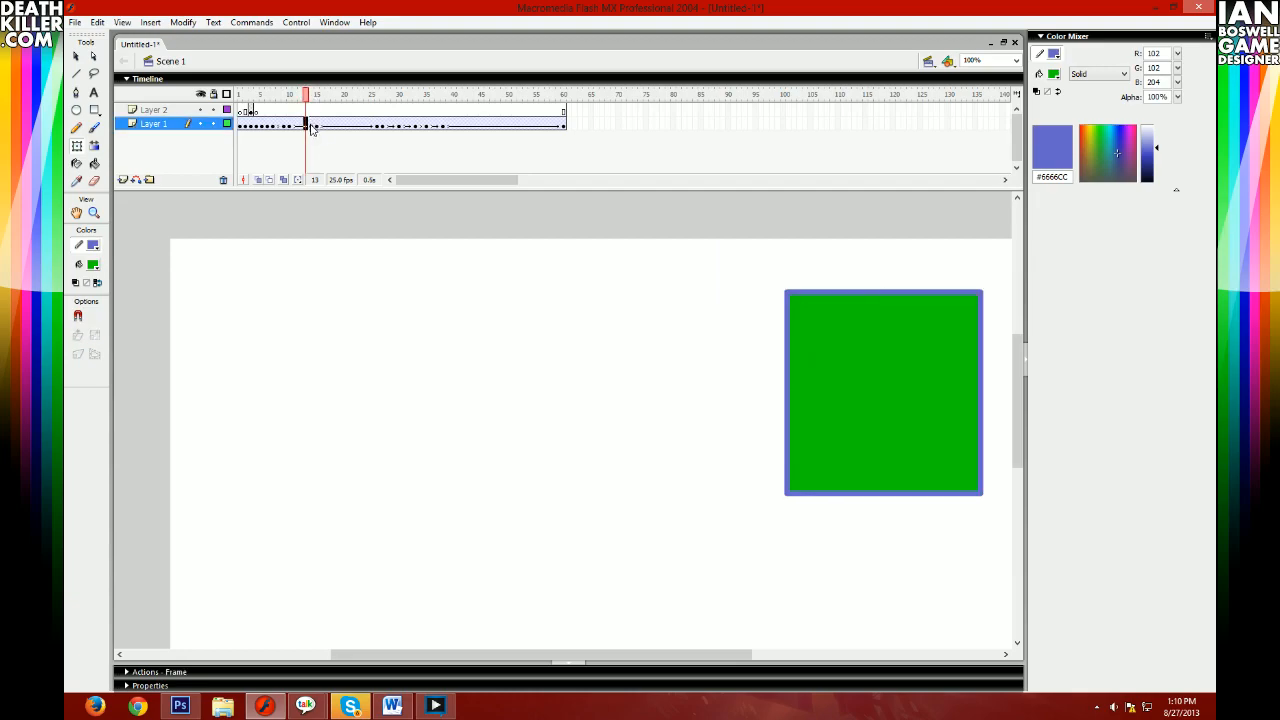
left_click(306, 126)
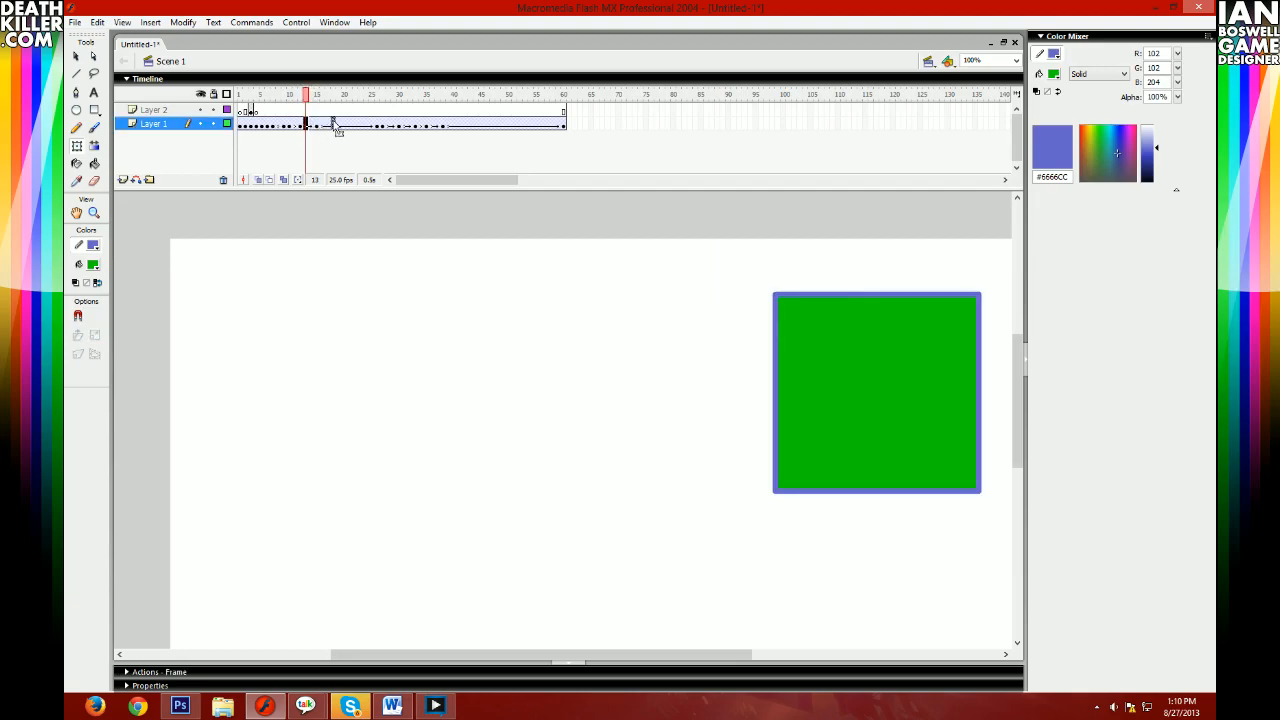
left_click_drag(335, 97, 206, 102)
key("Return")
left_click_drag(291, 100, 232, 103)
key("Return")
- Reshape the square at frame 12 on Layer 1 into a narrower, taller rectangle and replay the animation
left_click(319, 126)
left_click(294, 128)
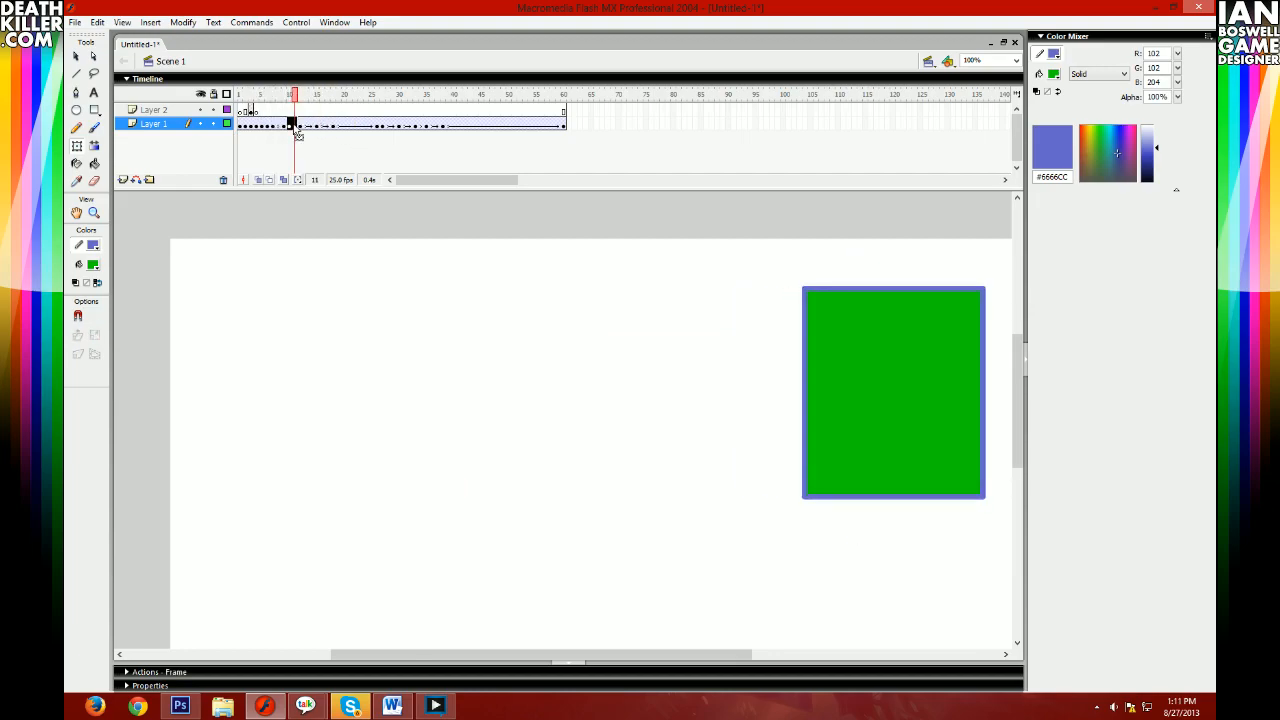
left_click(299, 126)
left_click(852, 328)
left_click_drag(769, 293, 785, 270)
left_click_drag(833, 311, 834, 311)
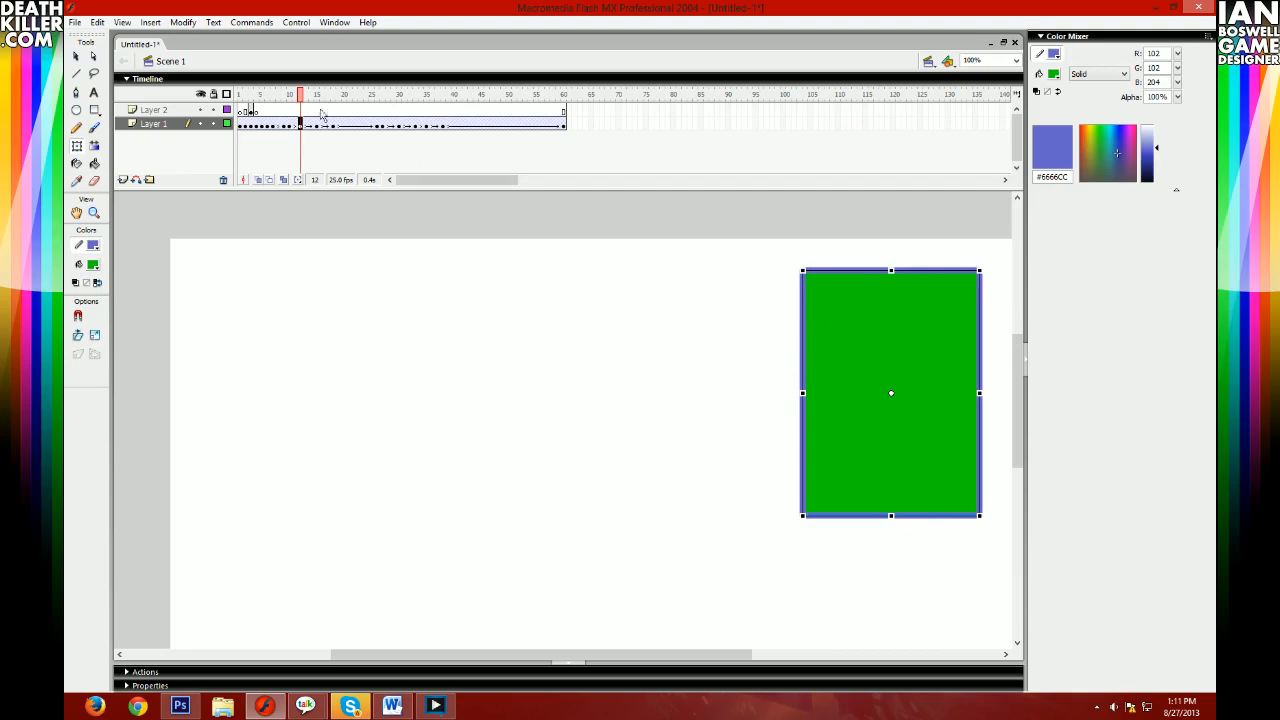
left_click(240, 93)
key("Return")
- Reshape the square at frame 15 on Layer 1 into a narrower, slightly taller rectangle
left_click(172, 110)
left_click_drag(287, 142, 318, 113)
left_click(319, 125)
left_click(334, 126)
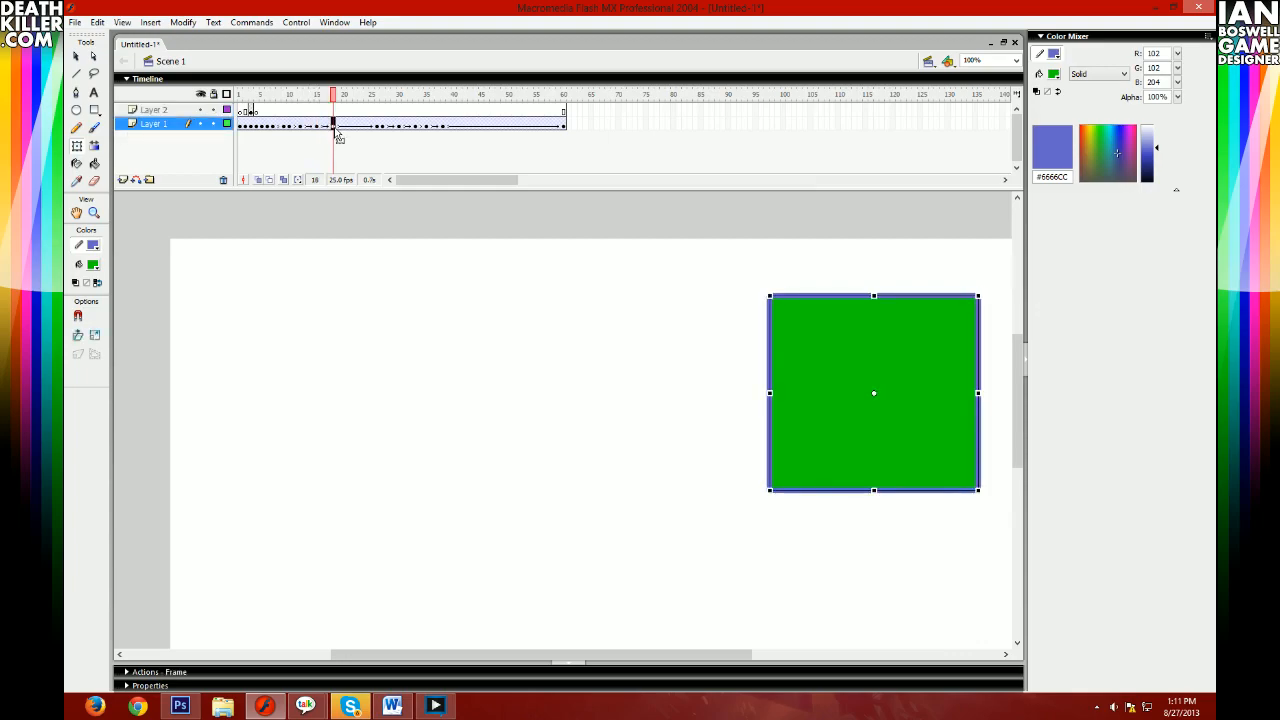
left_click(313, 125)
left_click_drag(787, 292, 858, 314)
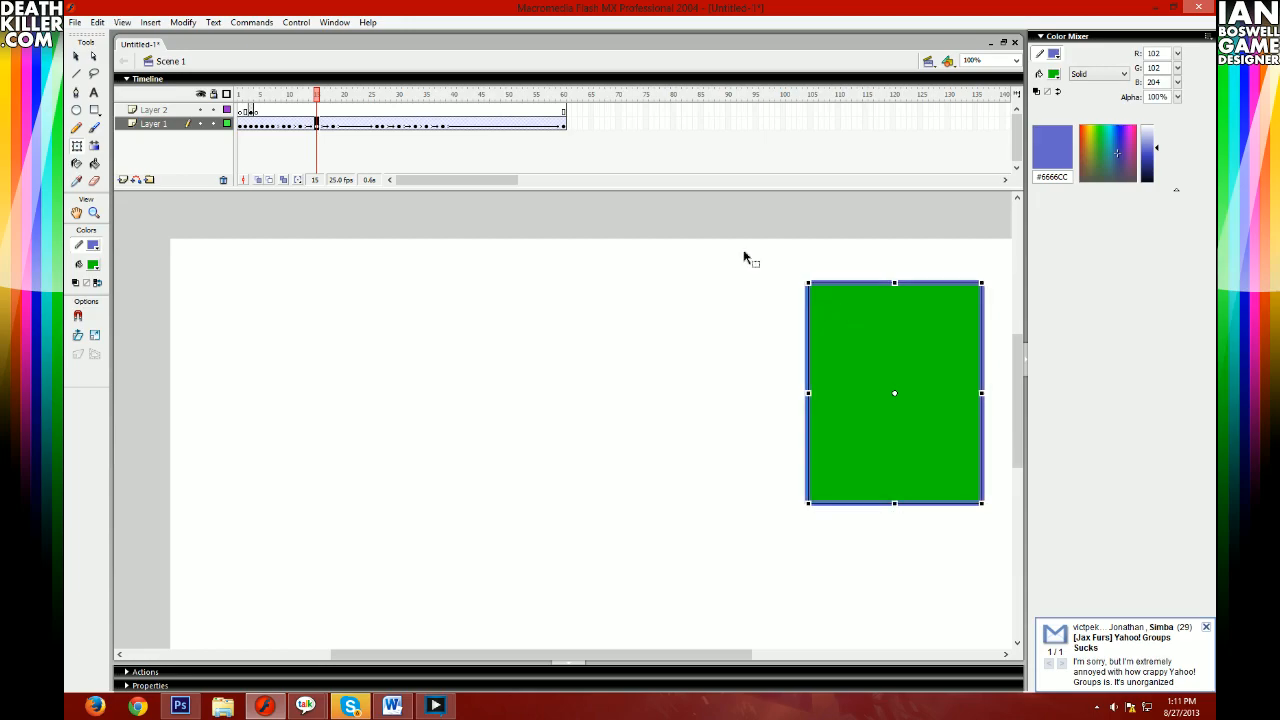
- Replay the animation several times from the start to check the rebound around frame 15
left_click(240, 124)
key("Return")
key("Return")
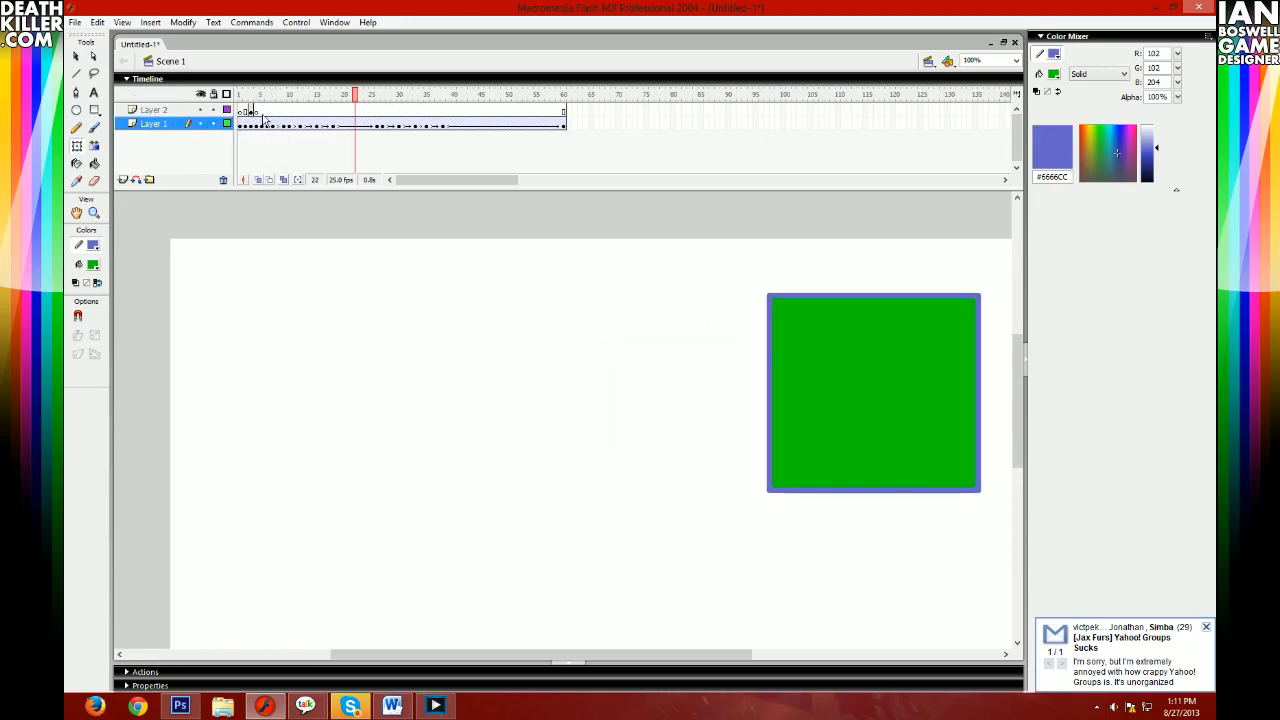
left_click(240, 111)
key("Return")
left_click(317, 125)
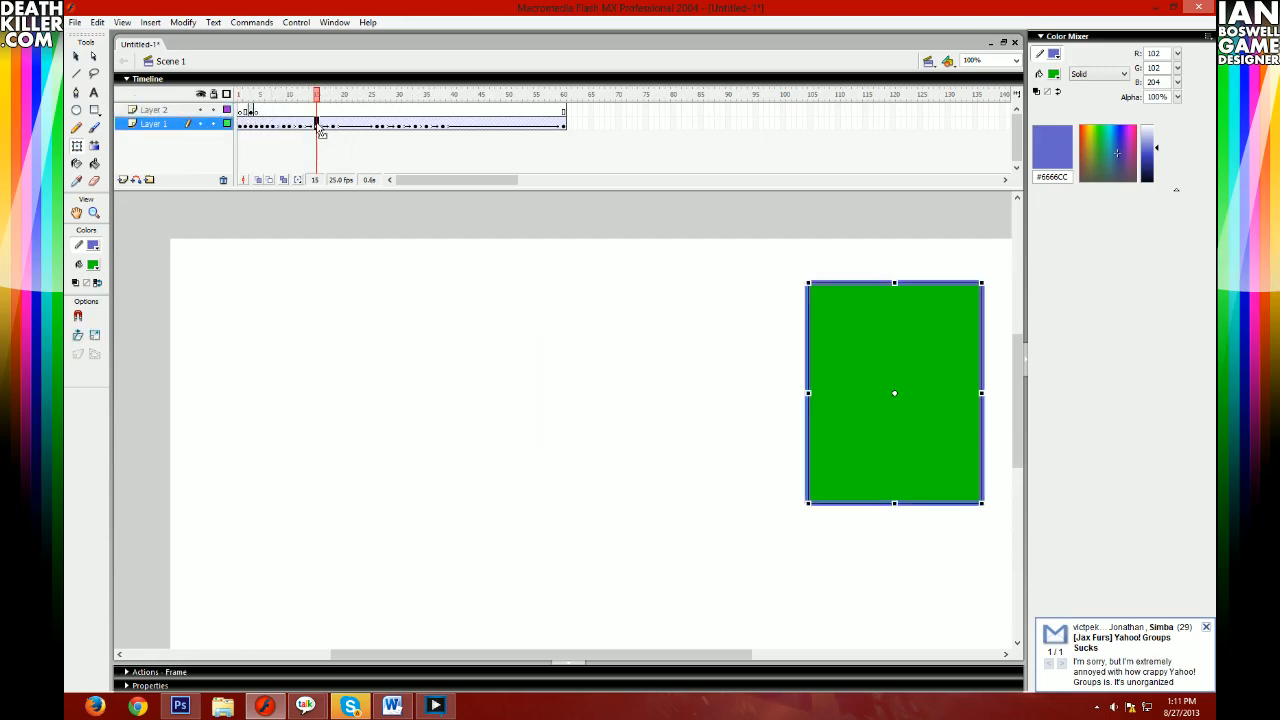
mouse_move(315, 93)
left_mouse_down()
mouse_move(240, 93)
mouse_move(337, 106)
mouse_move(246, 106)
mouse_move(309, 110)
left_mouse_up()
key("Return")
key("Return")
left_click(262, 79)
left_click(258, 80)
- Tighten the rebound timing on Layer 1 by moving the keyframes at frames 15 and 18 to frames 14 and 16, then replay
left_click(315, 126)
left_click(301, 126)
left_click(290, 126)
left_click(295, 126)
left_click(306, 126)
left_click(312, 126)
left_click(323, 127)
left_click(339, 126)
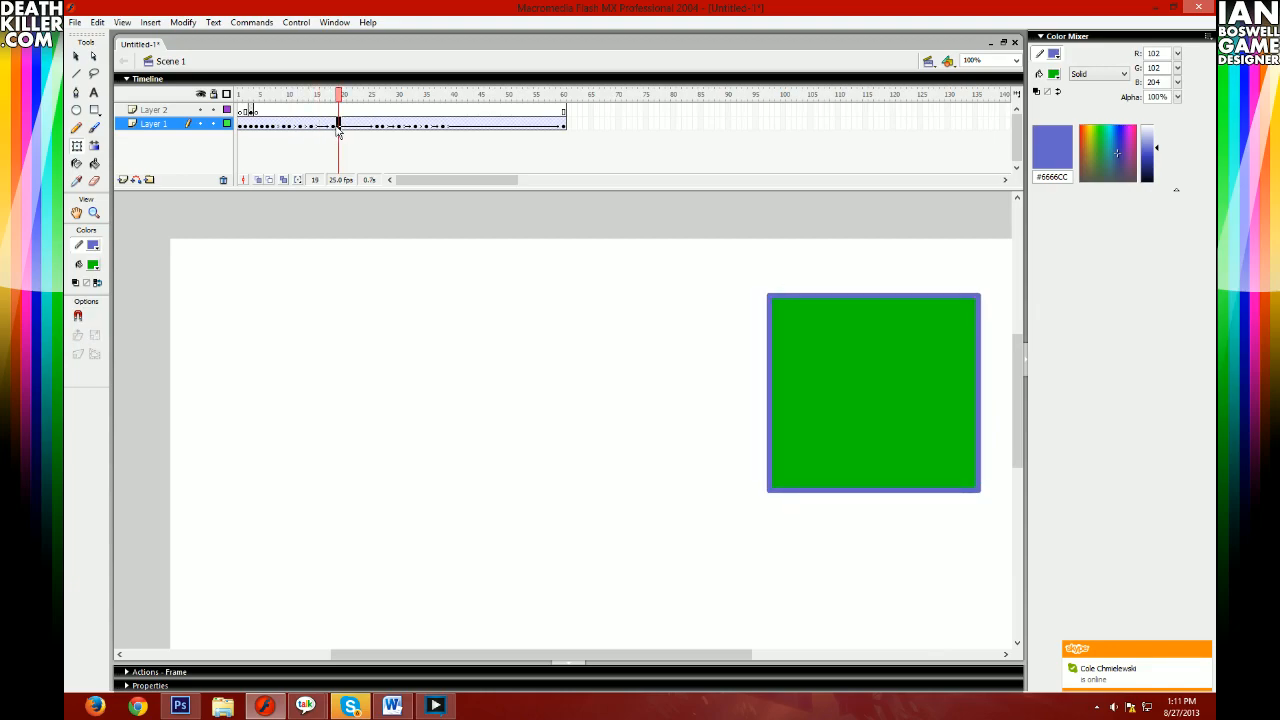
left_click(333, 126)
key("Return")
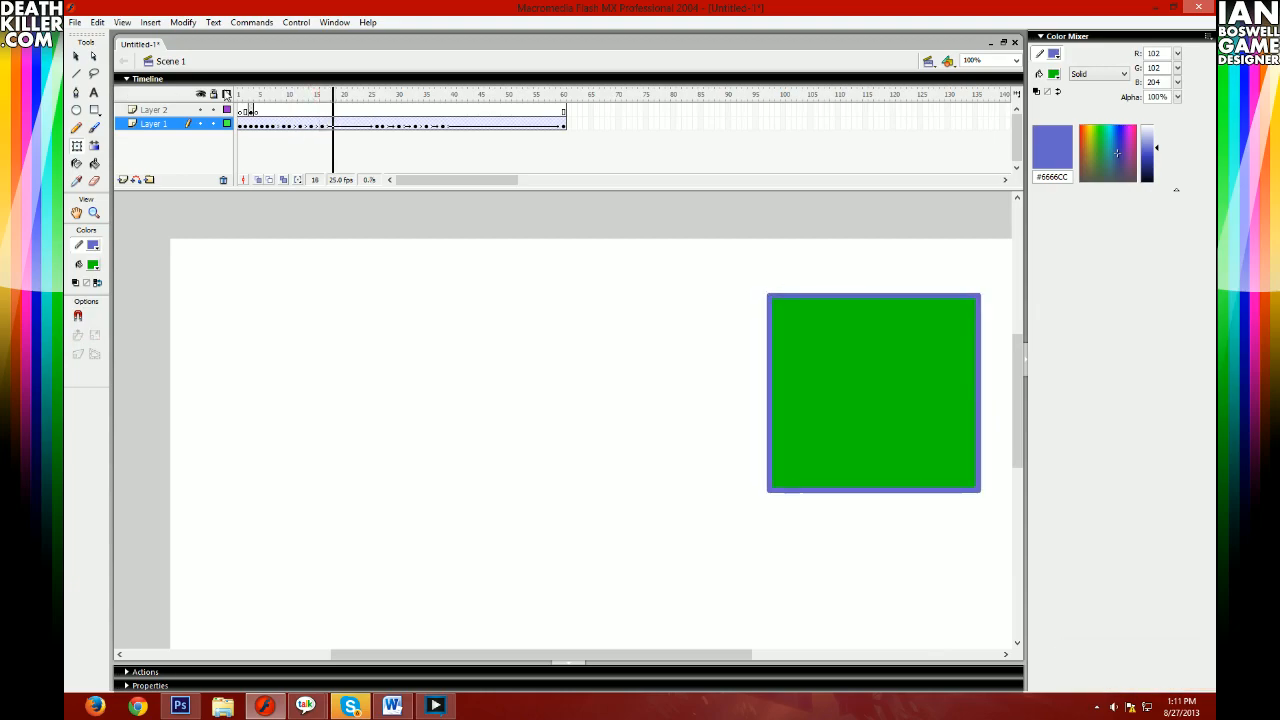
- Try a wider, flatter rectangle shifted toward the stage's centre at frame 14 on Layer 1 and replay the animation
left_click_drag(298, 96, 312, 98)
left_click(835, 315)
left_click_drag(809, 284, 771, 314)
left_click_drag(903, 380, 858, 368)
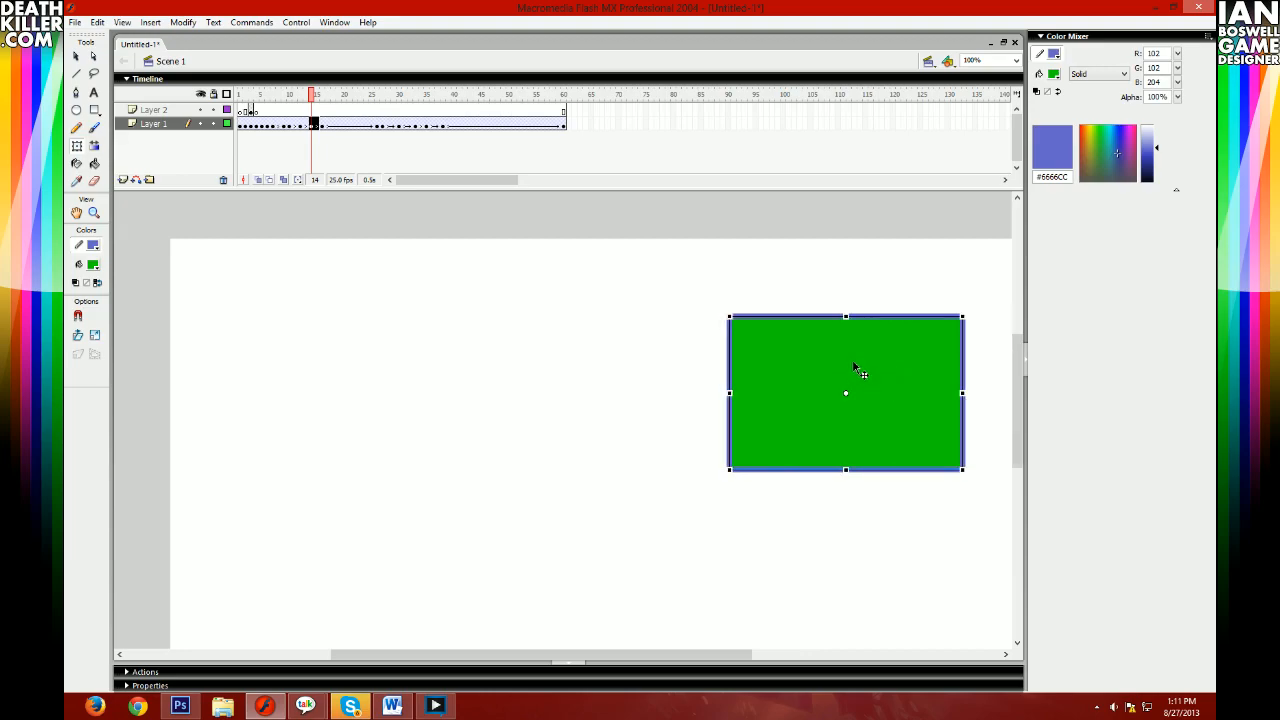
left_click_drag(312, 98, 248, 106)
key("Return")
key("Return")
- Undo the reshaping and repositioning of the rectangle at frame 14
left_click(307, 128)
left_click(312, 127)
key("ctrl+z")
key("ctrl+z")
key("ctrl+z")
key("ctrl+z")
key("ctrl+z")
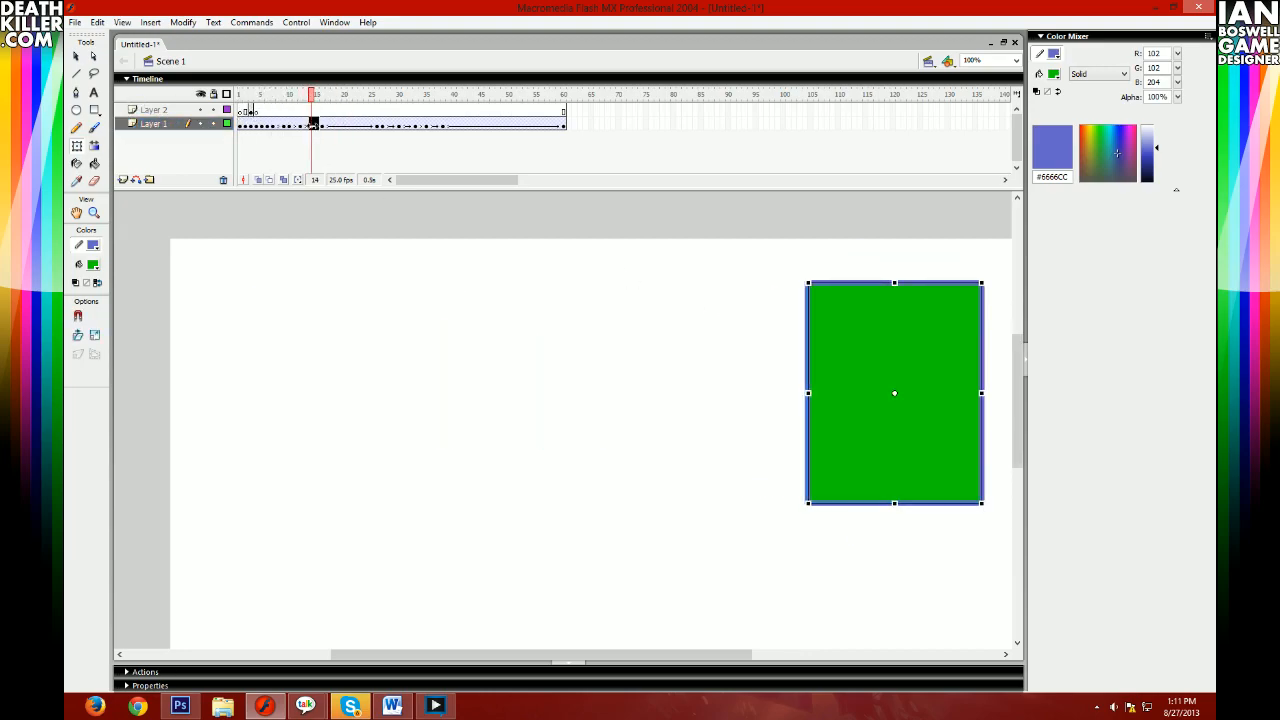
- Reshape the frame 12 rectangle on Layer 1 to be wider and flatter, shift it toward the stage's centre, and replay
left_click(305, 127)
left_click(302, 126)
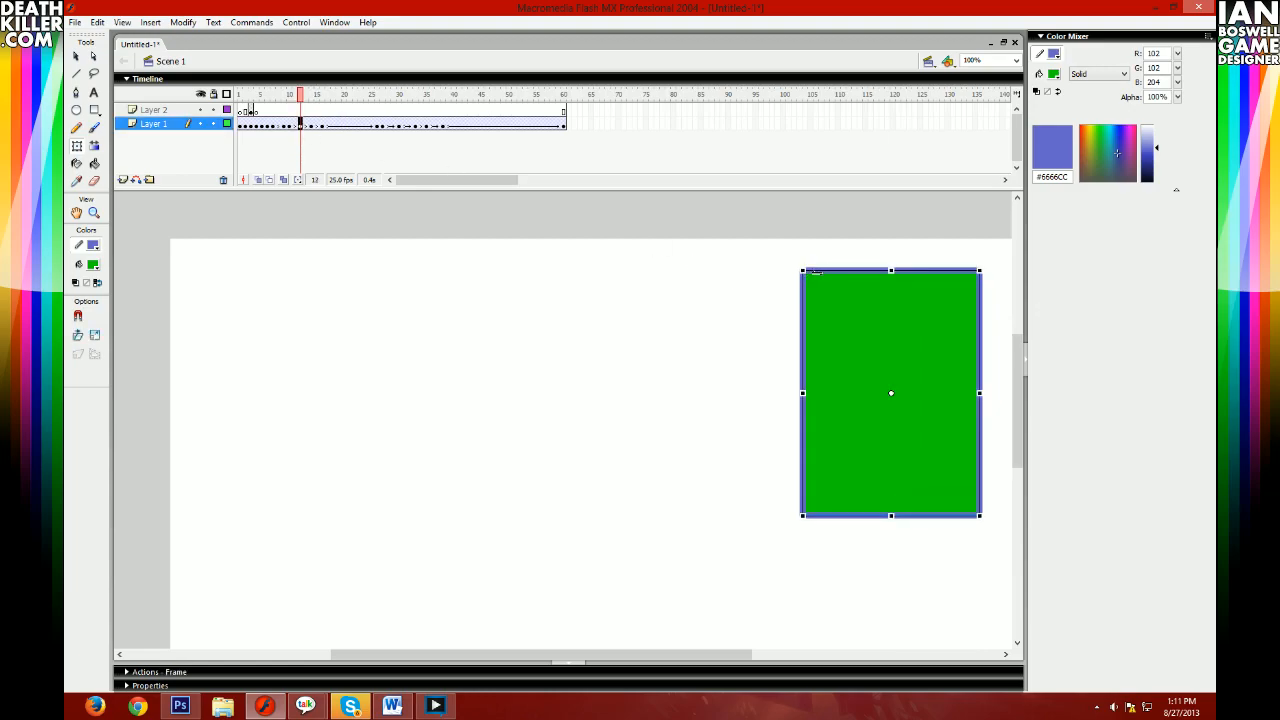
left_click_drag(804, 268, 769, 308)
left_click_drag(914, 372, 860, 372)
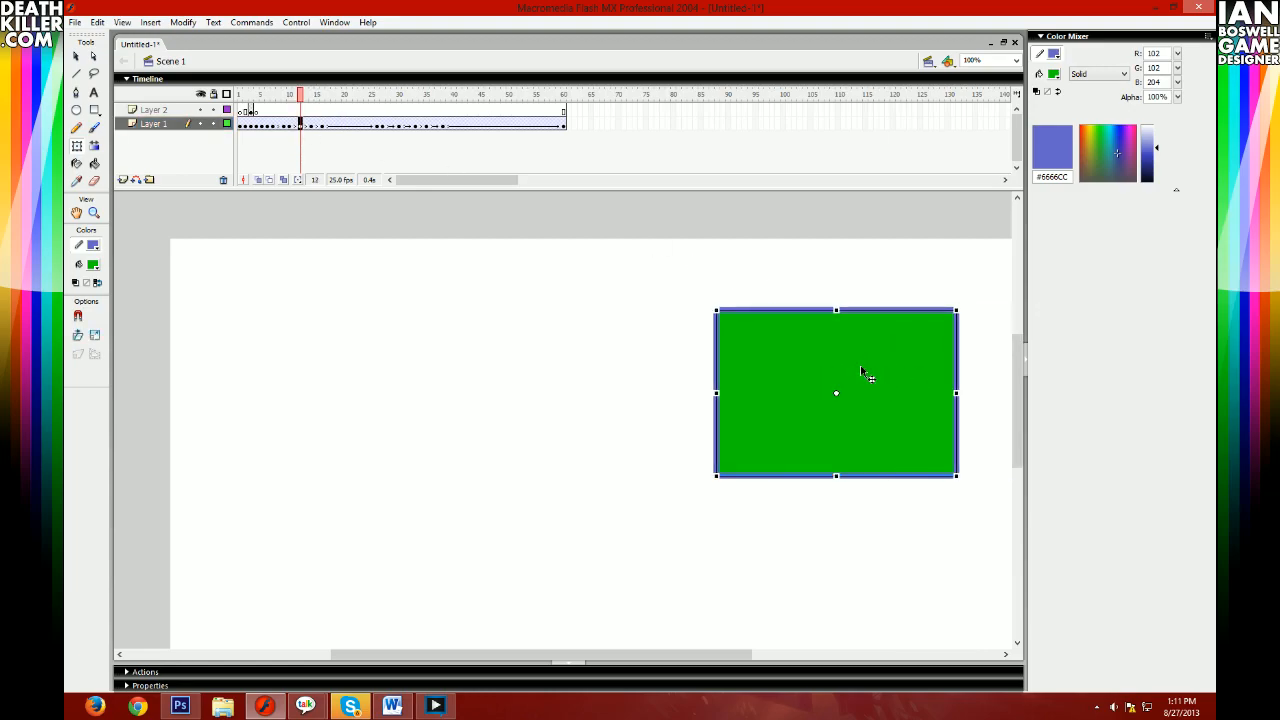
left_click(241, 97)
key("Return")
key("Return")
left_click(241, 97)
key("Return")
- Move the frame 12 rectangle slightly right, make it narrower and taller, and replay the animation
left_click_drag(288, 100, 300, 100)
left_click(766, 350)
left_click_drag(767, 345, 780, 345)
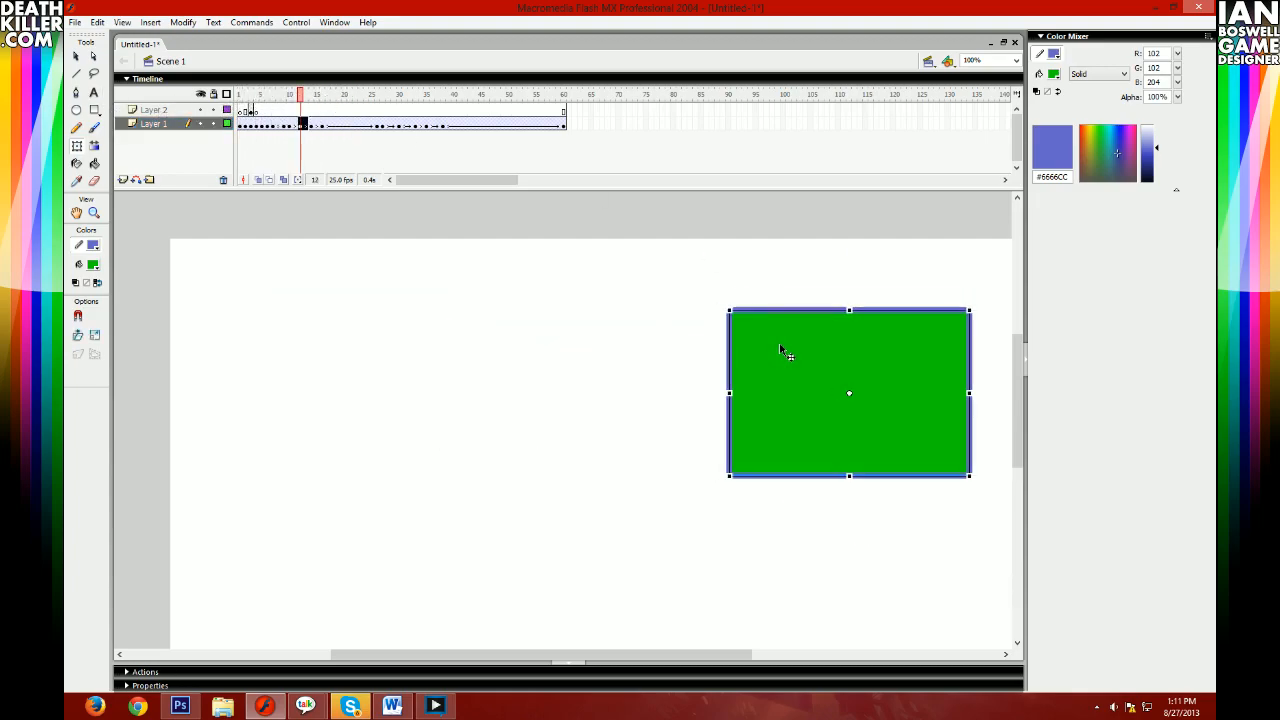
left_click_drag(729, 310, 762, 327)
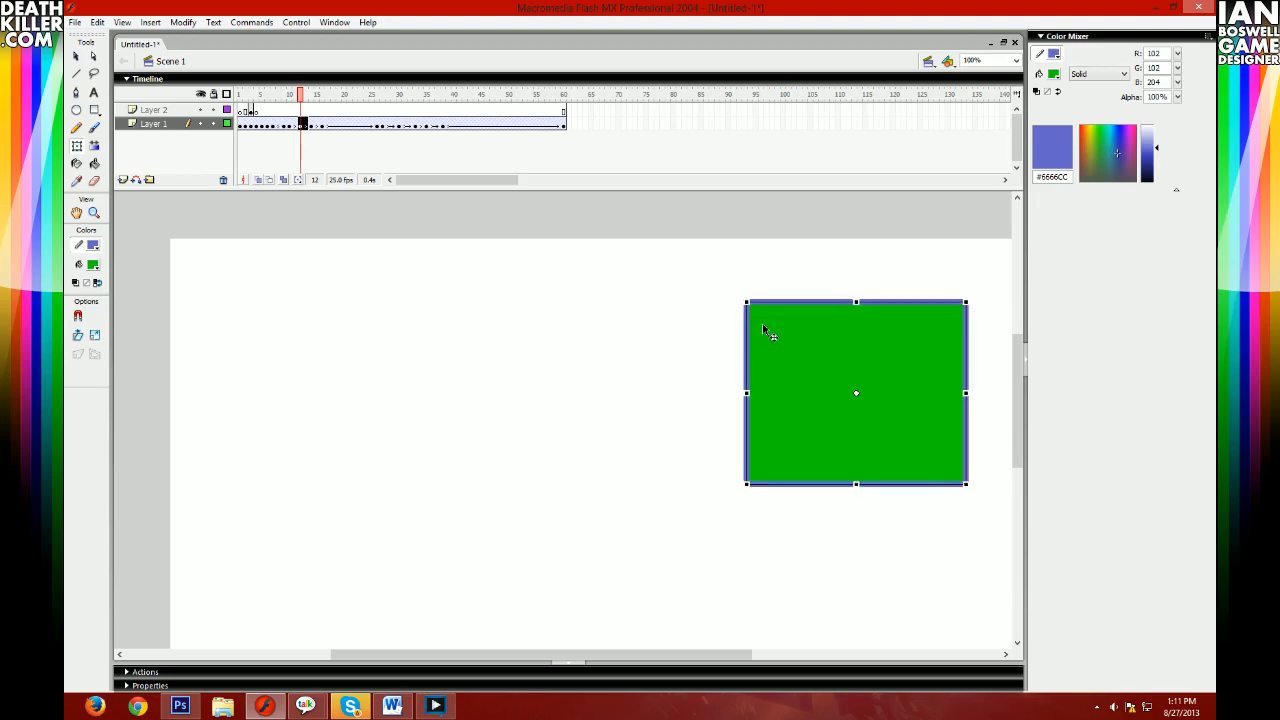
left_click(240, 96)
key("Return")
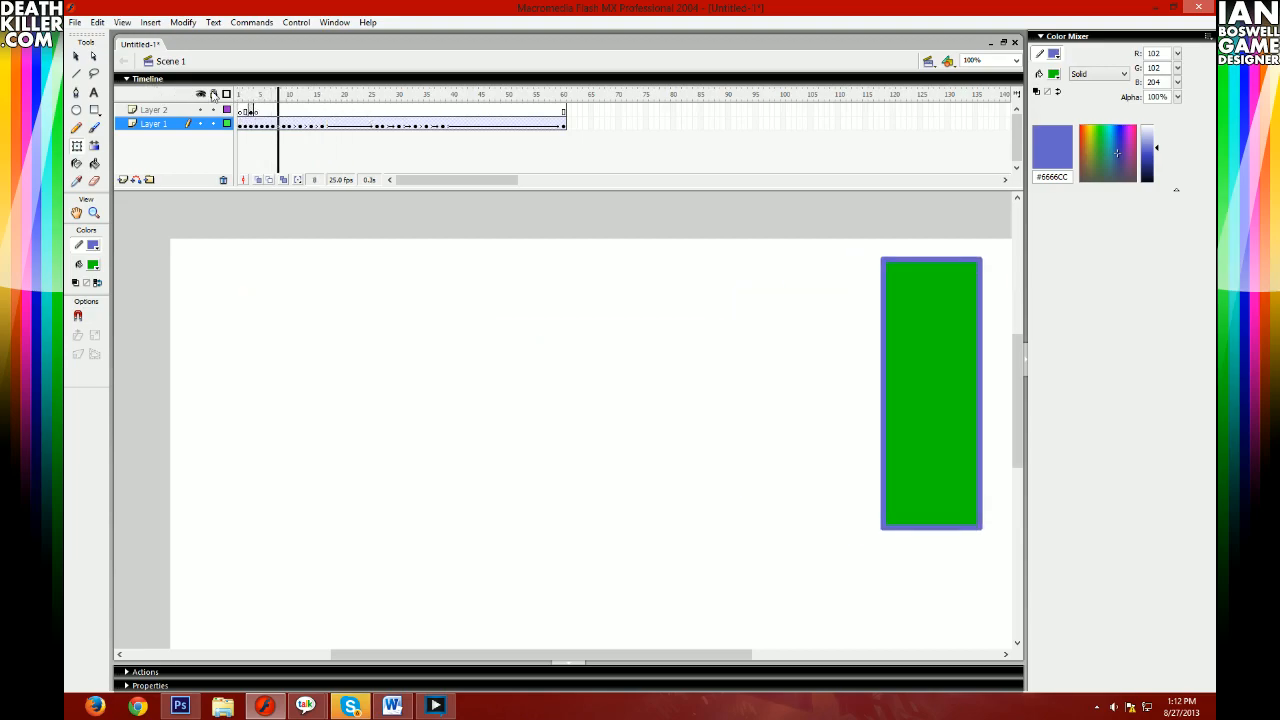
- Rearrange the Layer 1 keyframes following frame 9, placing the narrow, tall rectangle at frame 11 and removing the keyframes from frames 12 to 16
left_click(298, 125)
left_click(283, 125)
left_click(289, 125)
left_click(300, 126)
left_click(290, 125)
left_click(304, 126)
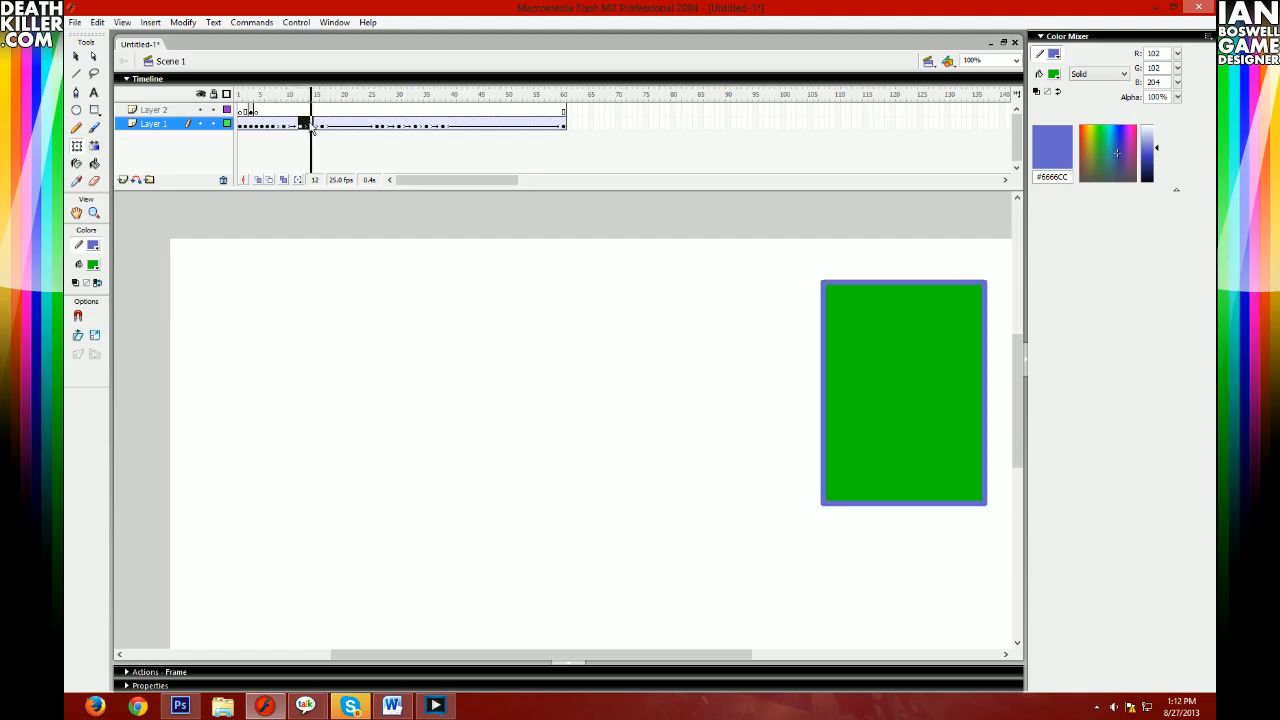
left_click(311, 125)
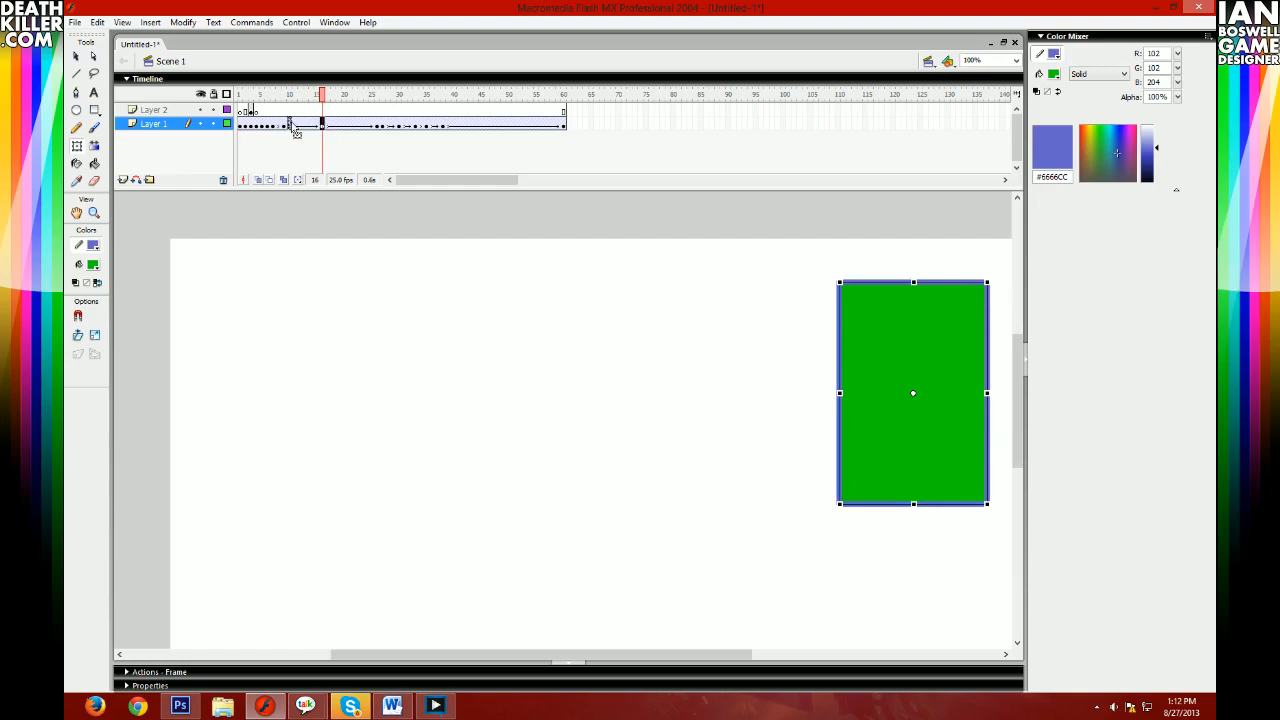
- Copy frame 1 of Layer 1 into frame 13, move the pasted square to the stage's right side, and replay
right_click(241, 126)
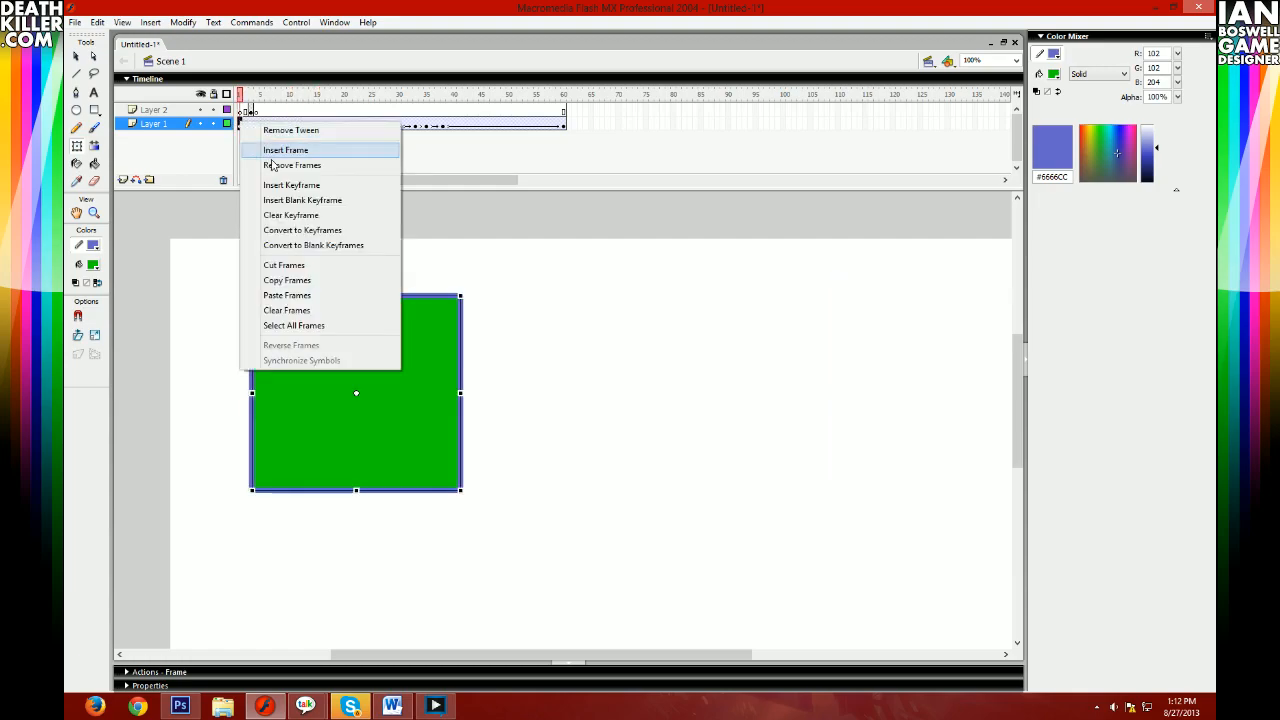
left_click(314, 281)
left_click(307, 125)
right_click(307, 125)
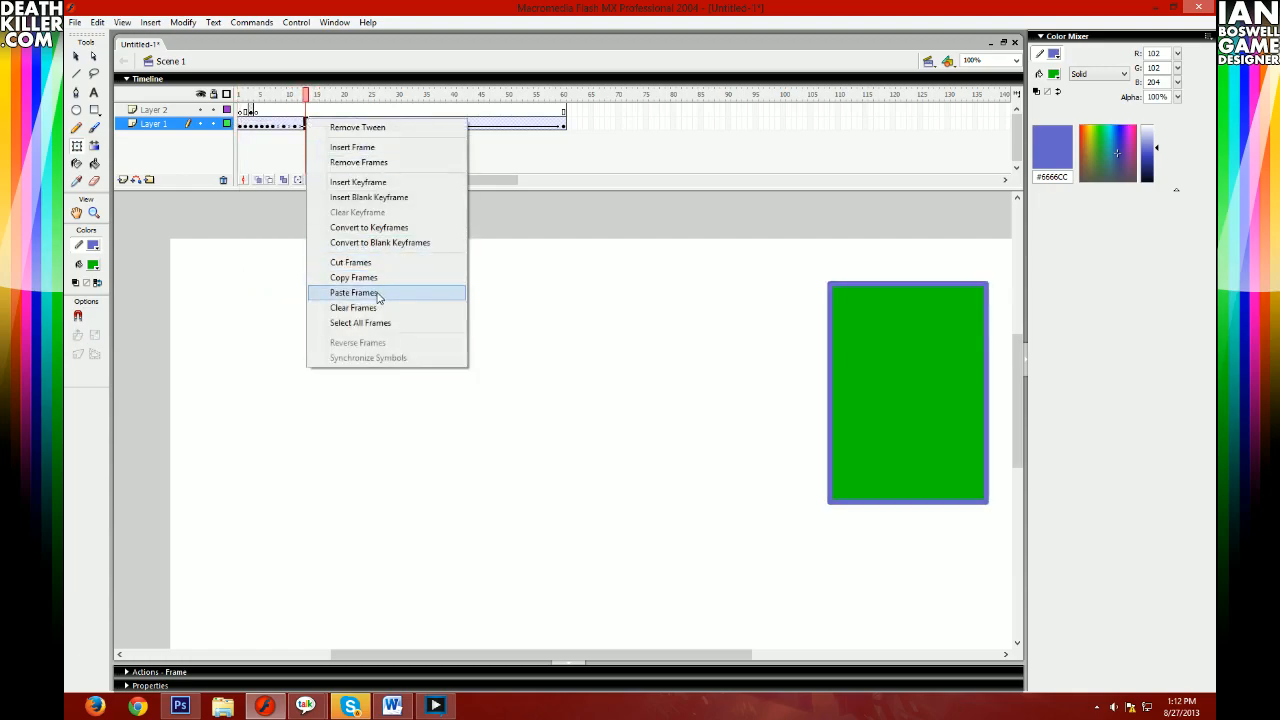
left_click(380, 290)
left_click_drag(385, 337, 883, 391)
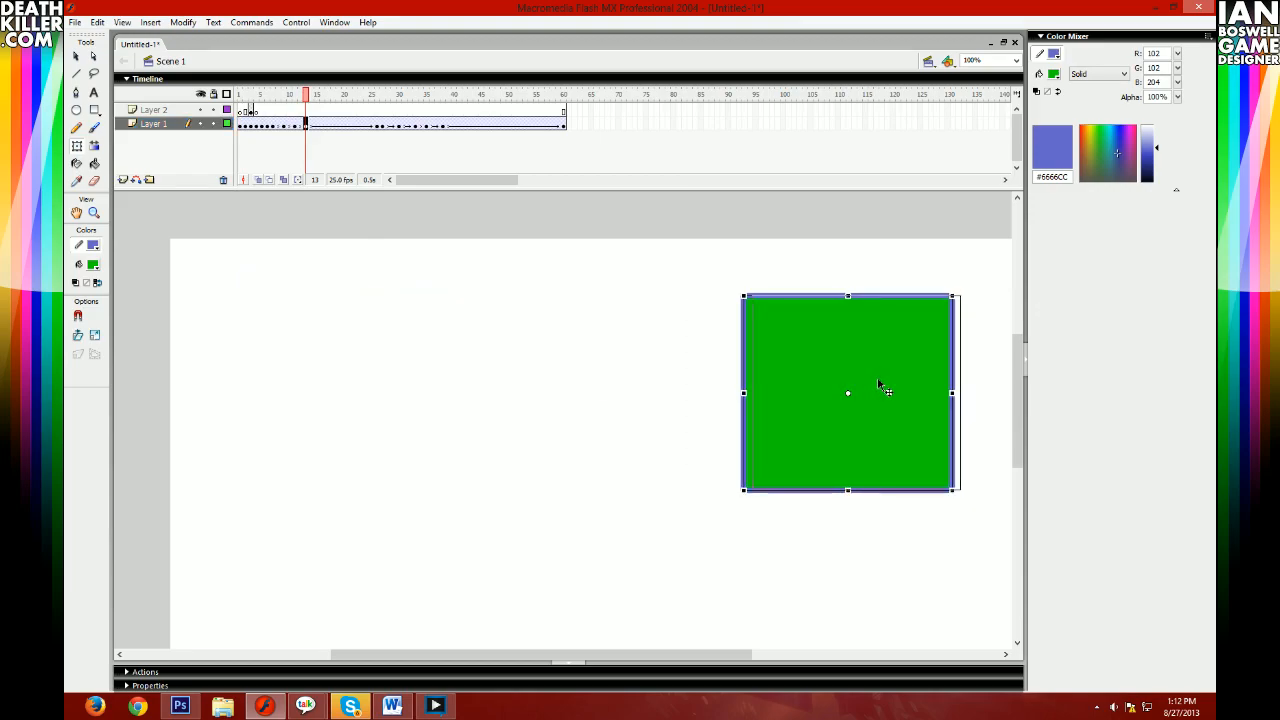
left_click(241, 94)
key("Return")
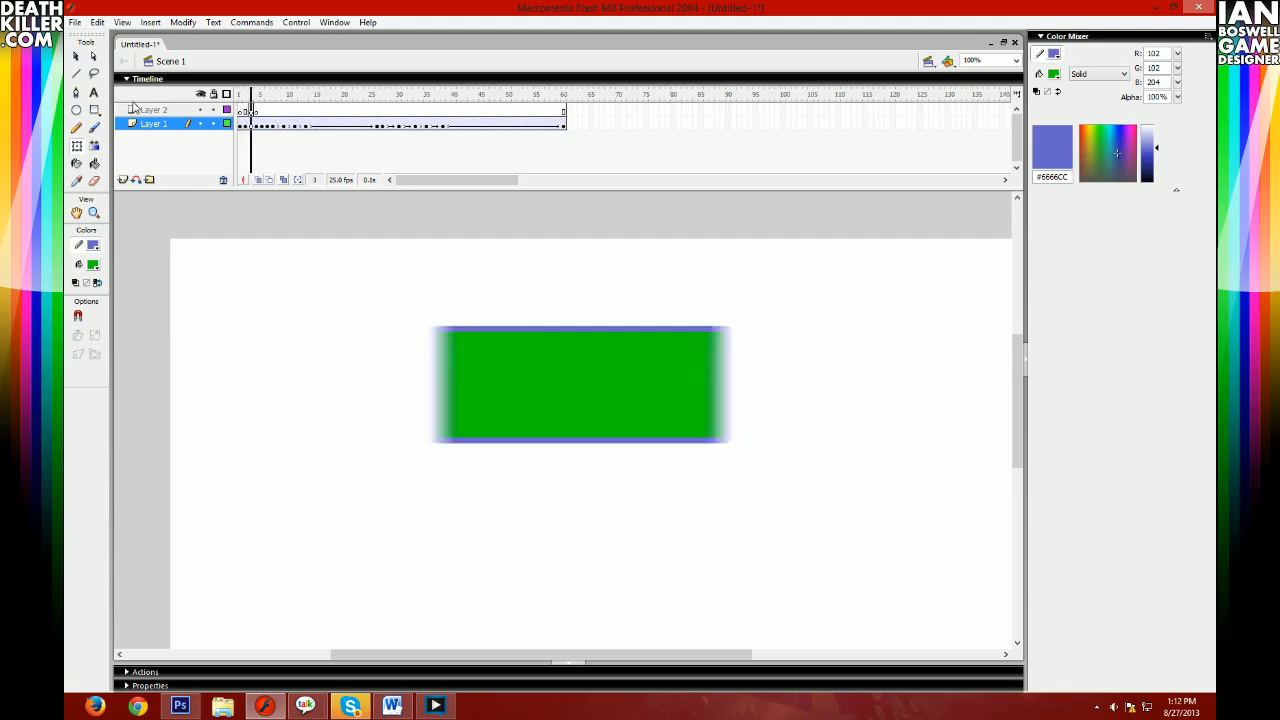
- Nudge the frame 13 square slightly further toward the stage's right edge and scrub through to frame 14
left_click(308, 128)
mouse_move(814, 334)
left_mouse_down()
mouse_move(840, 346)
mouse_move(825, 342)
left_mouse_up()
left_click_drag(258, 100, 311, 97)
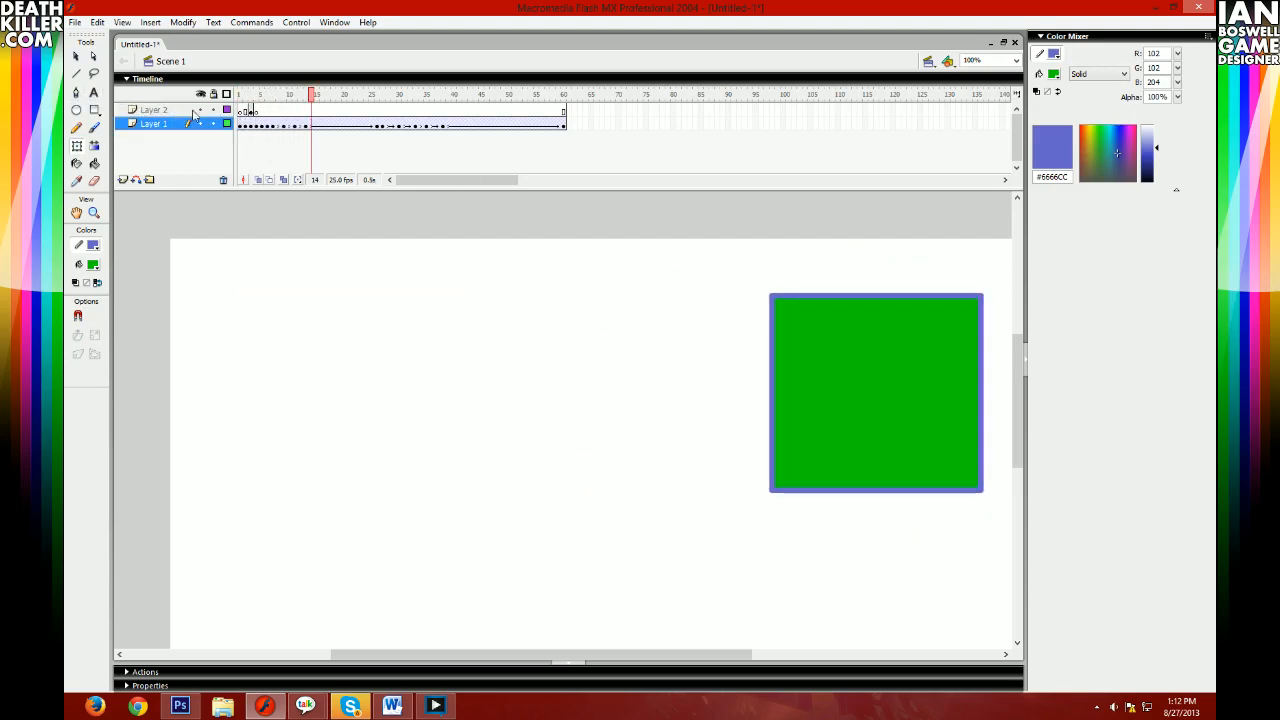
- Add a new layer above all others and draw a vertical line on it along the frame 11 rectangle's right edge
left_click(123, 180)
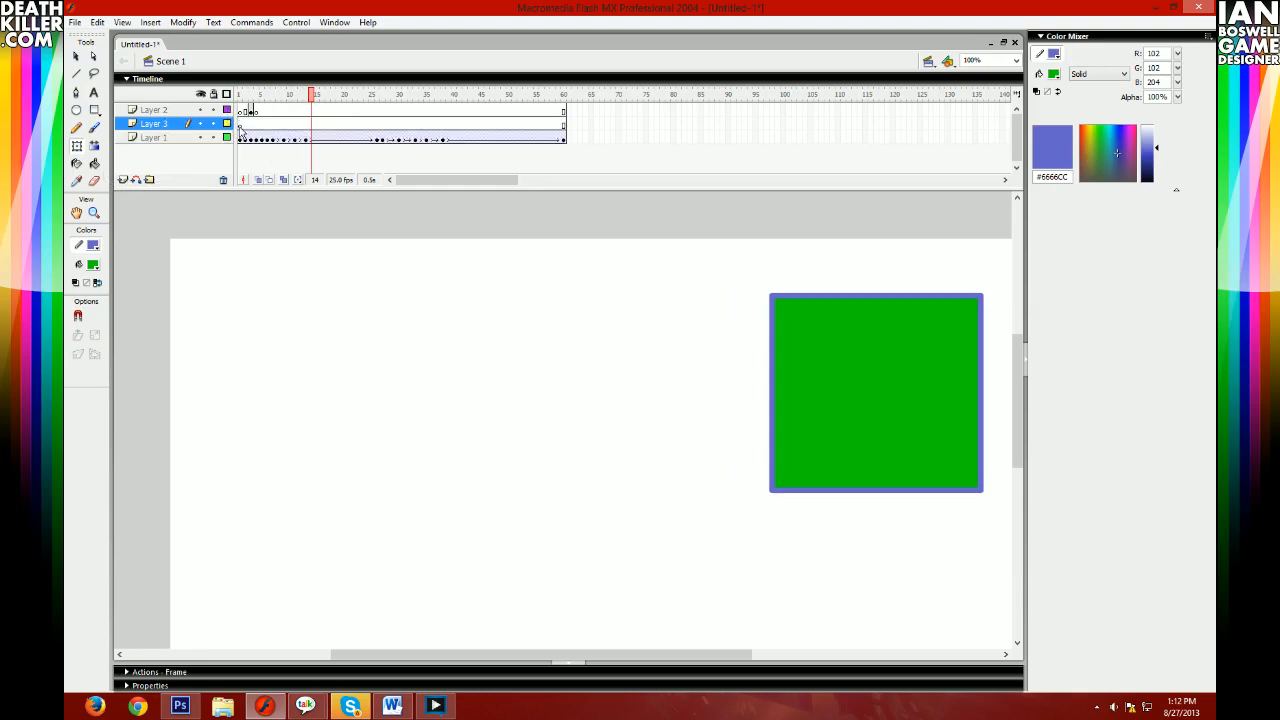
left_click_drag(153, 123, 153, 108)
left_click(294, 110)
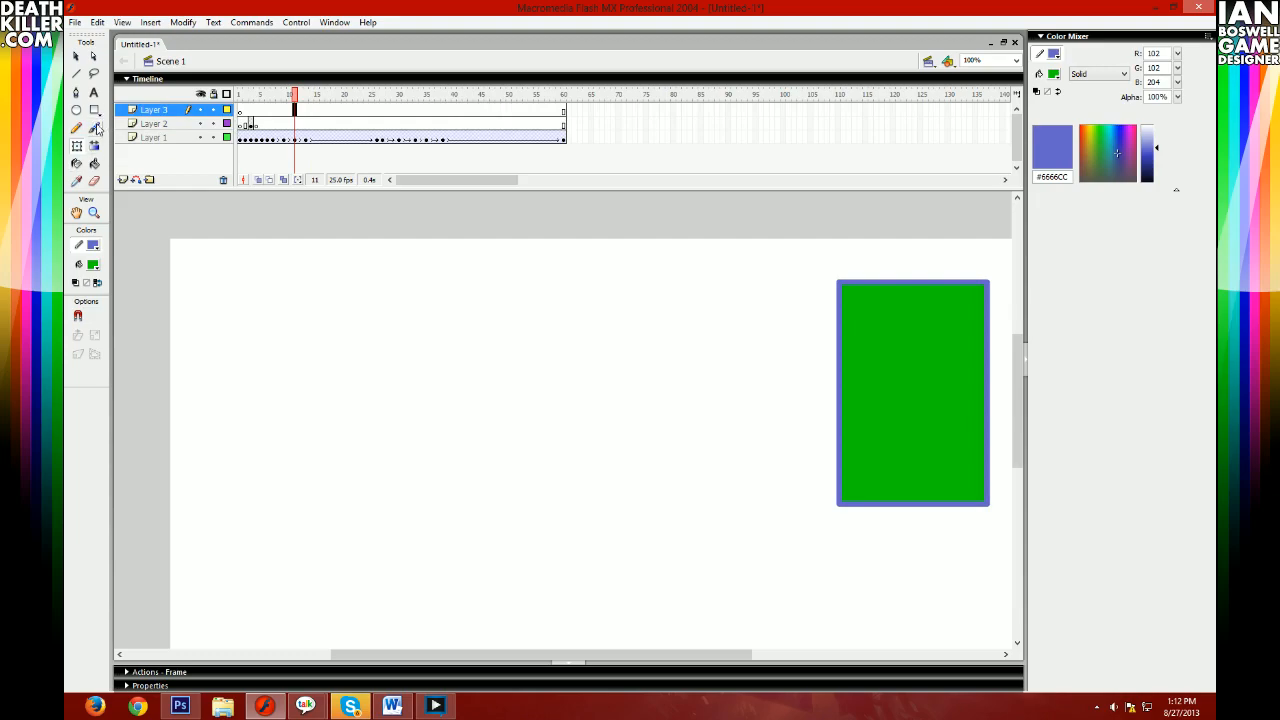
left_click(76, 74)
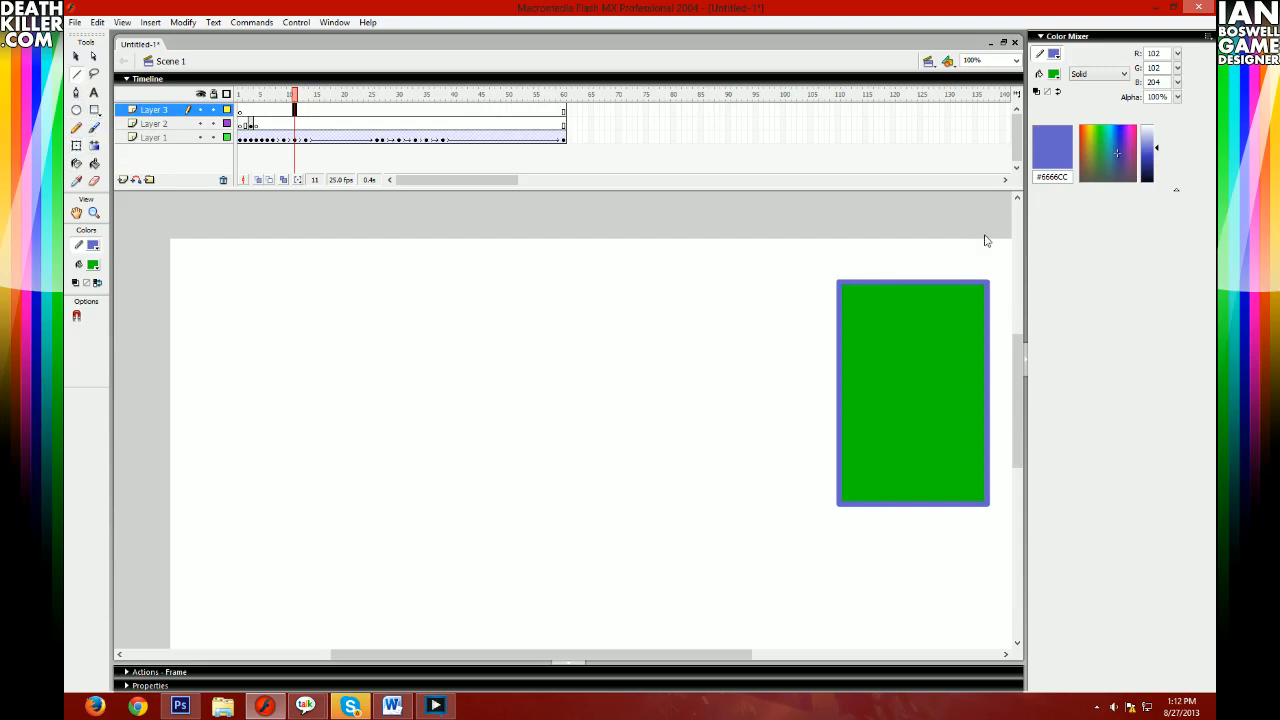
left_click_drag(988, 226, 988, 648)
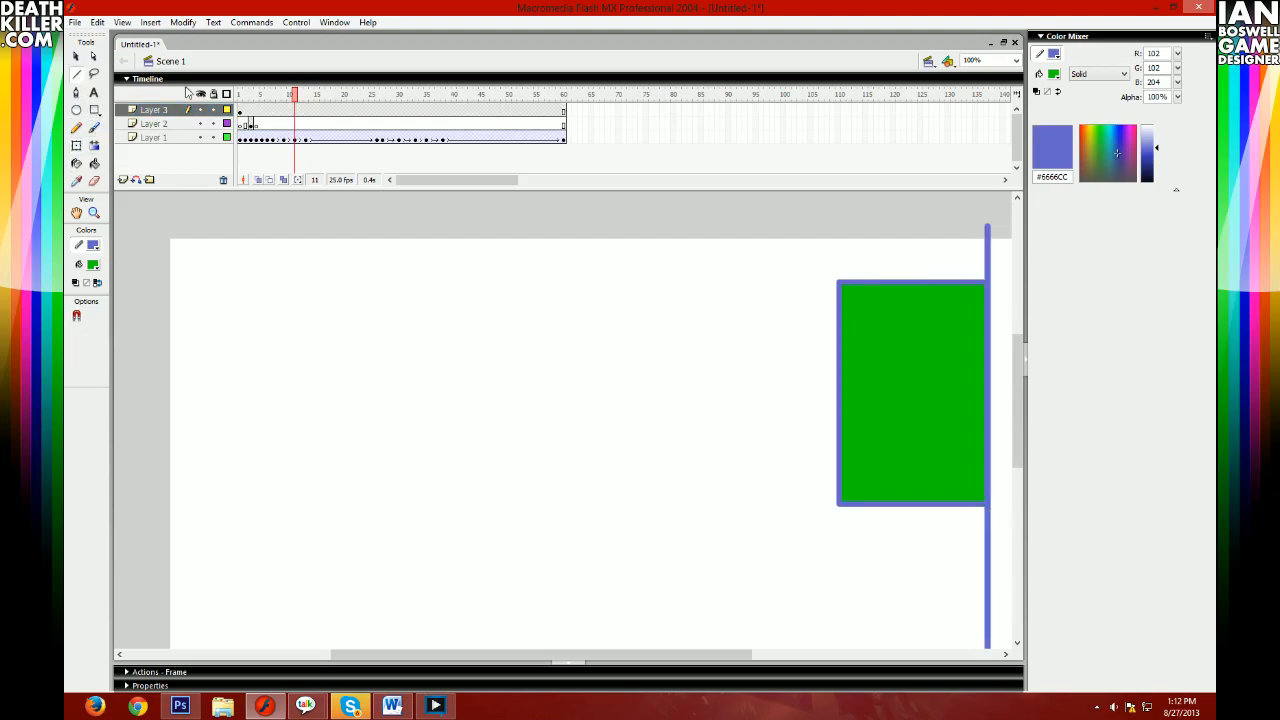
- Move the rectangles at frames 7 and 9 on Layer 1 flush against the vertical line
left_click_drag(292, 100, 276, 79)
left_click(76, 56)
left_click(898, 371)
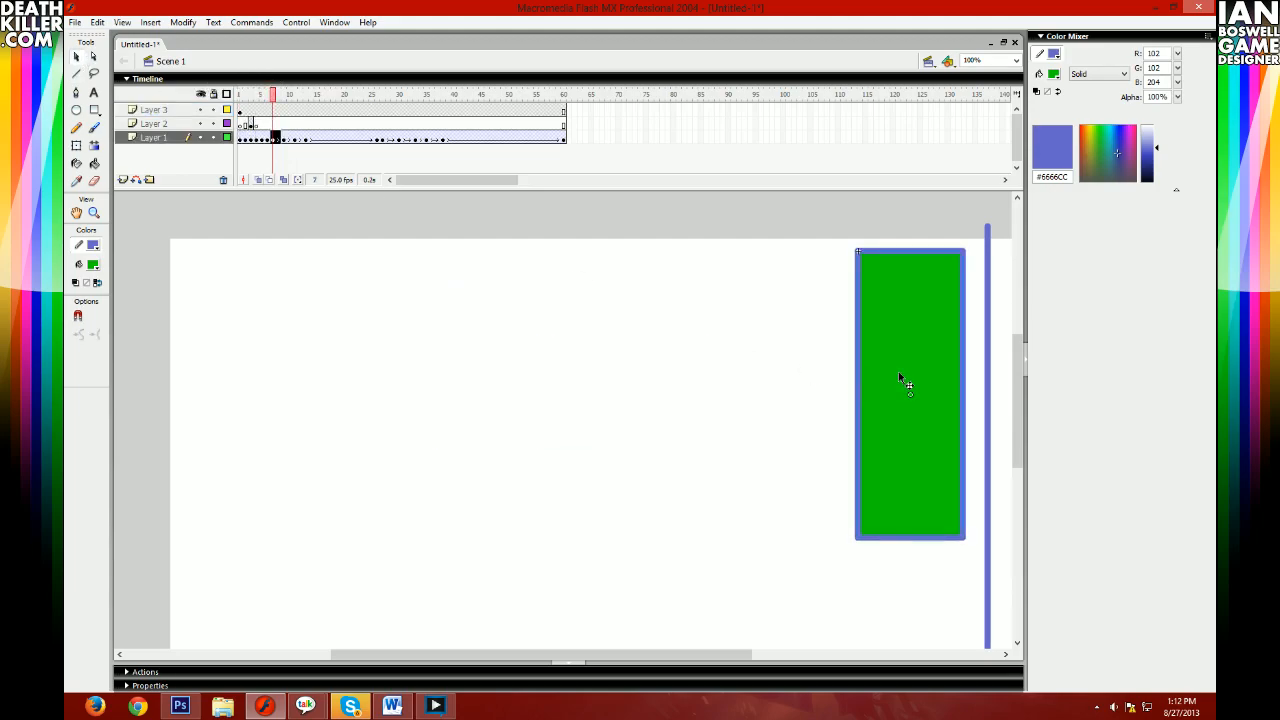
left_click_drag(909, 398, 935, 396)
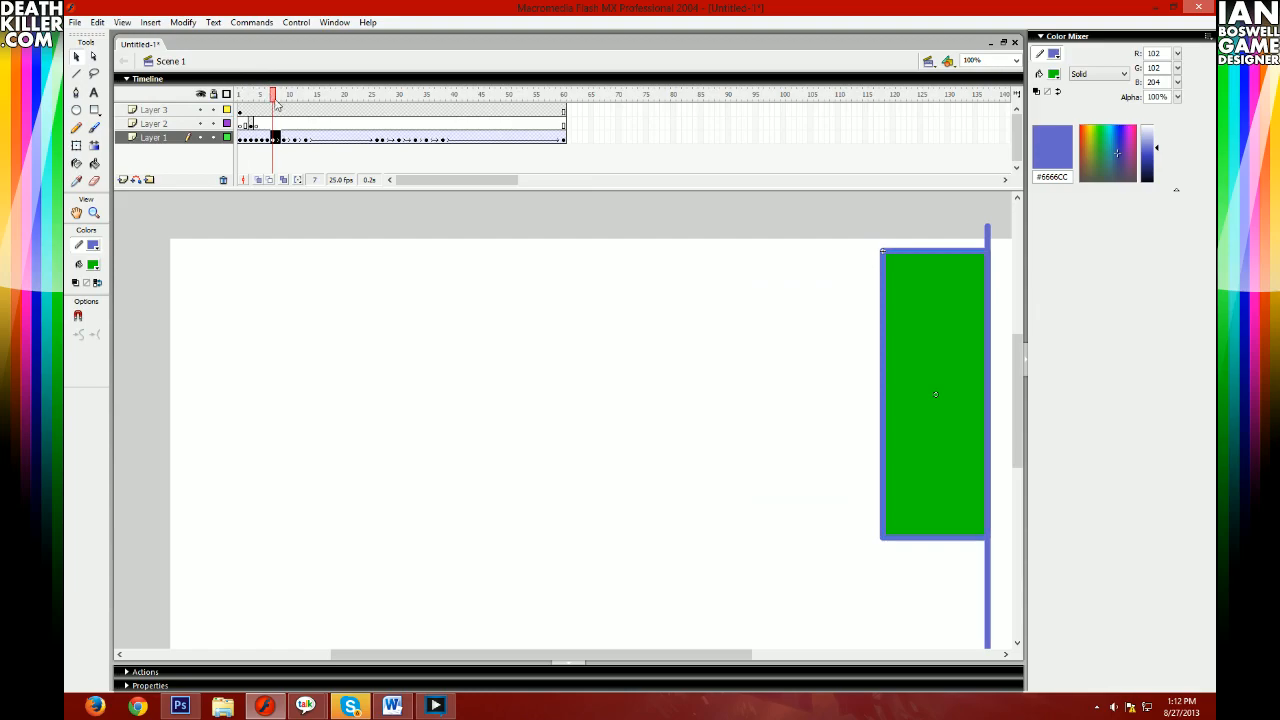
left_click(285, 139)
left_click_drag(942, 390, 928, 383)
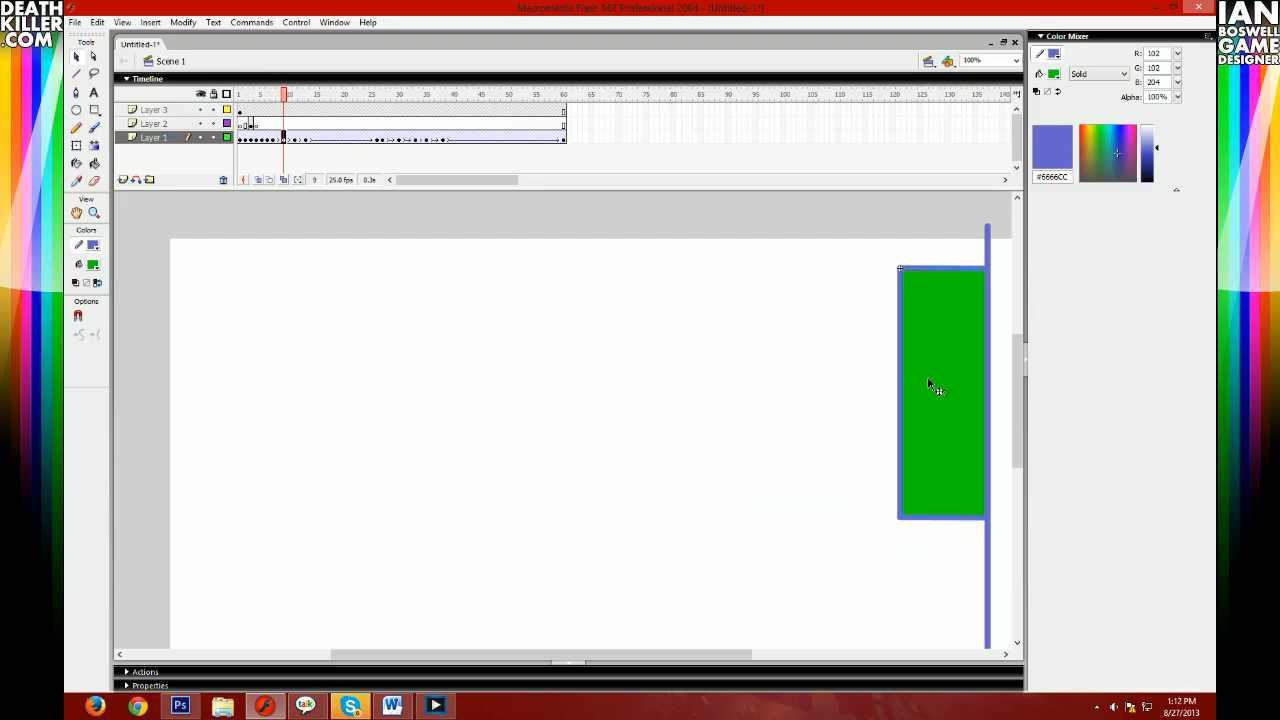
- Check frame 11, move the frame 13 square flush against the vertical line, and replay the animation from the start
left_click(295, 139)
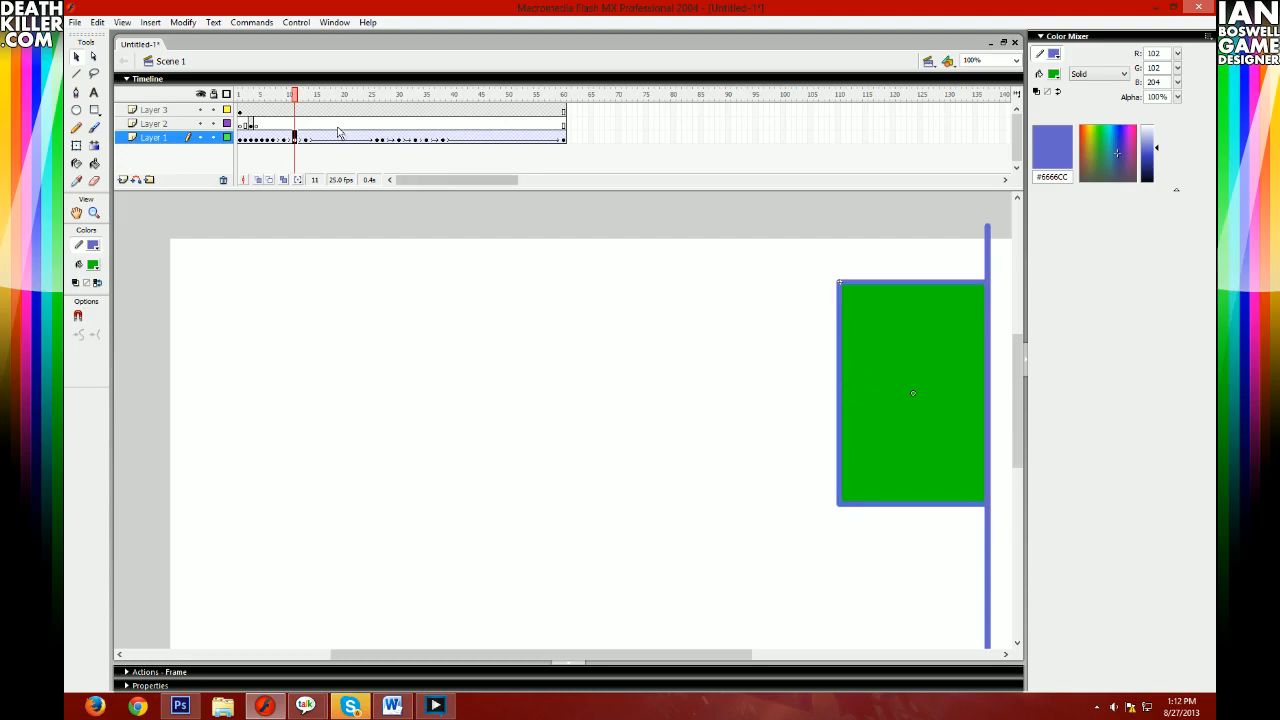
left_click(304, 140)
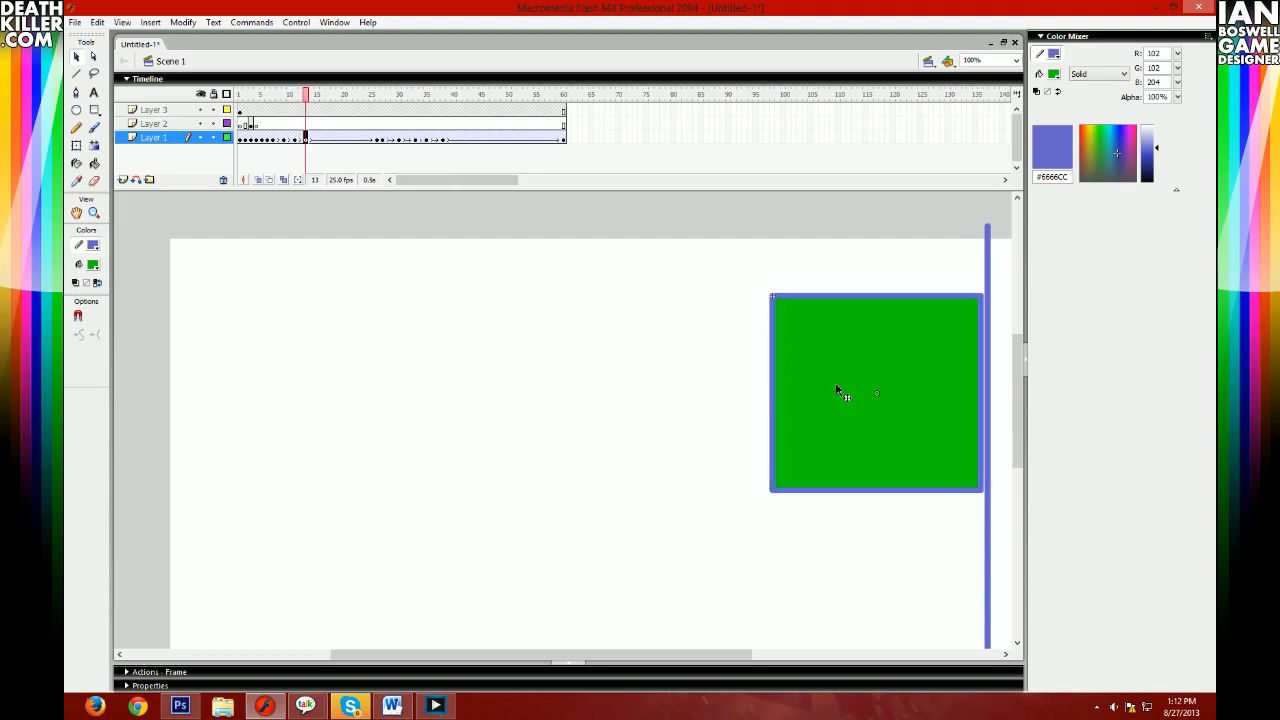
left_click(241, 139)
key("Return")
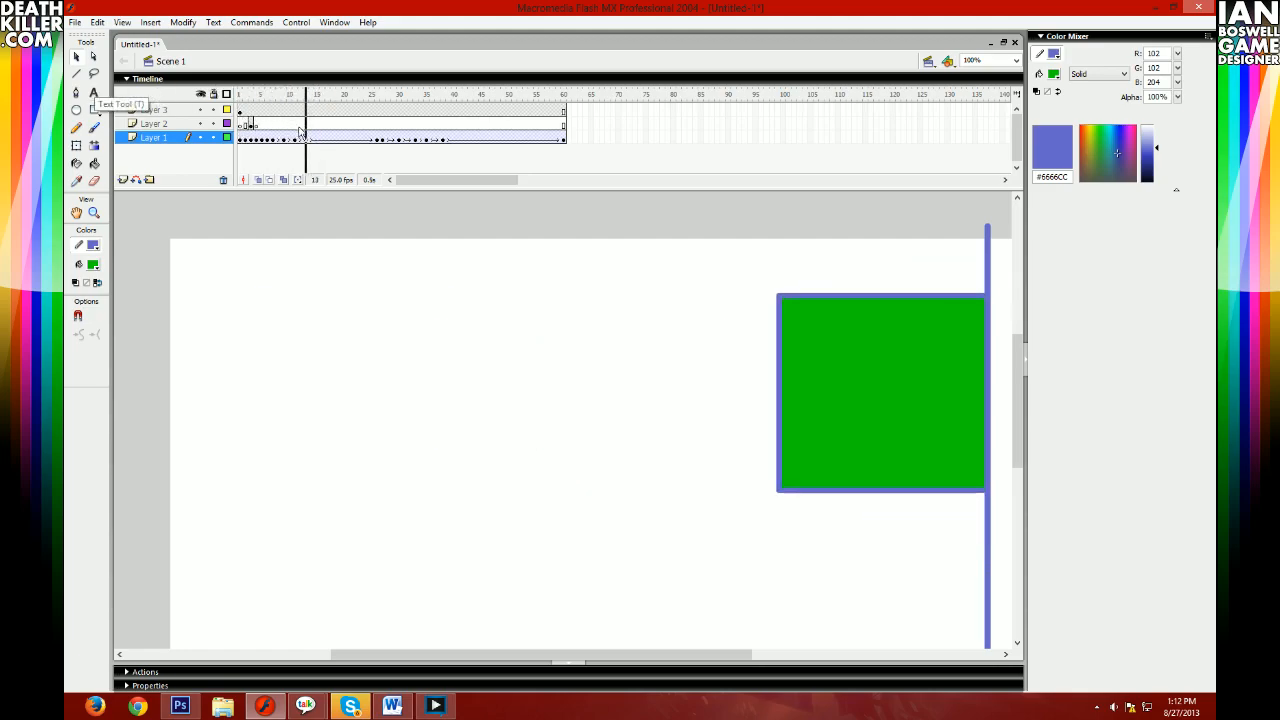
left_click_drag(351, 145, 377, 142)
left_click_drag(350, 94, 96, 92)
key("Return")
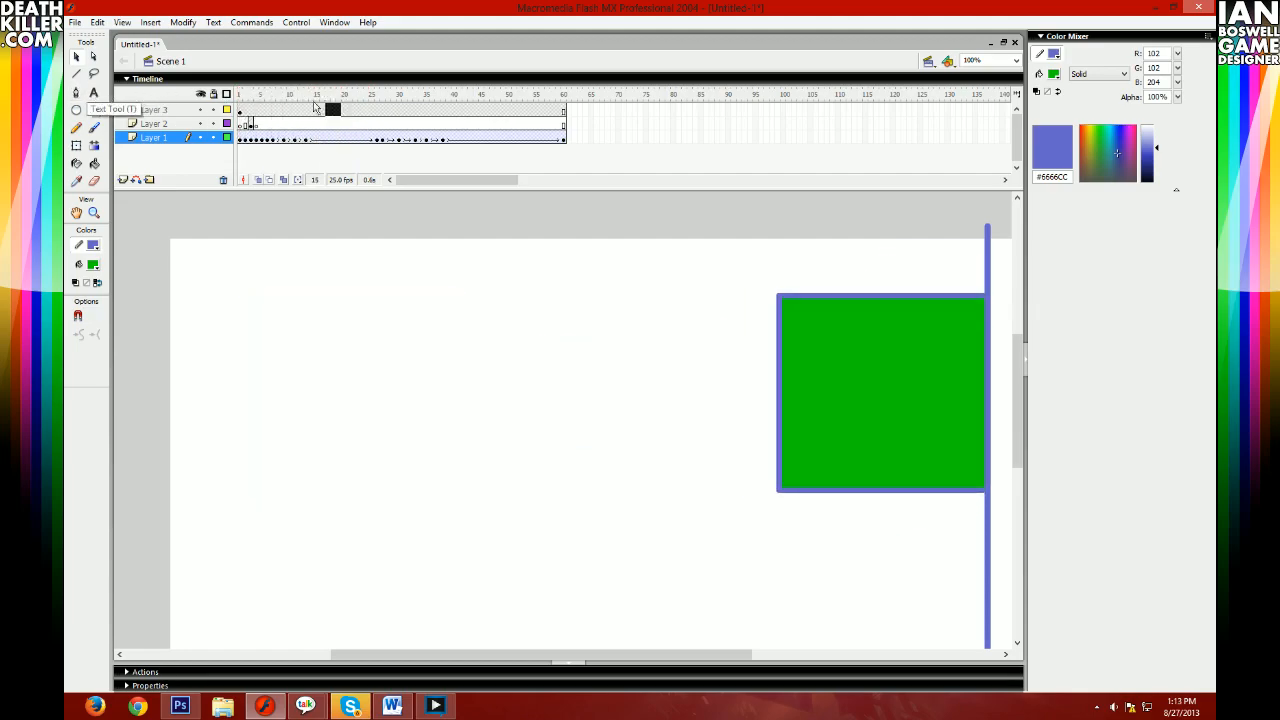
- Replay the squash-and-stretch animation repeatedly from the start and check the square's impact against the vertical line
left_click_drag(337, 106, 96, 92)
key("Return")
left_click_drag(313, 98, 102, 92)
key("Return")
left_click_drag(313, 96, 100, 92)
key("Return")
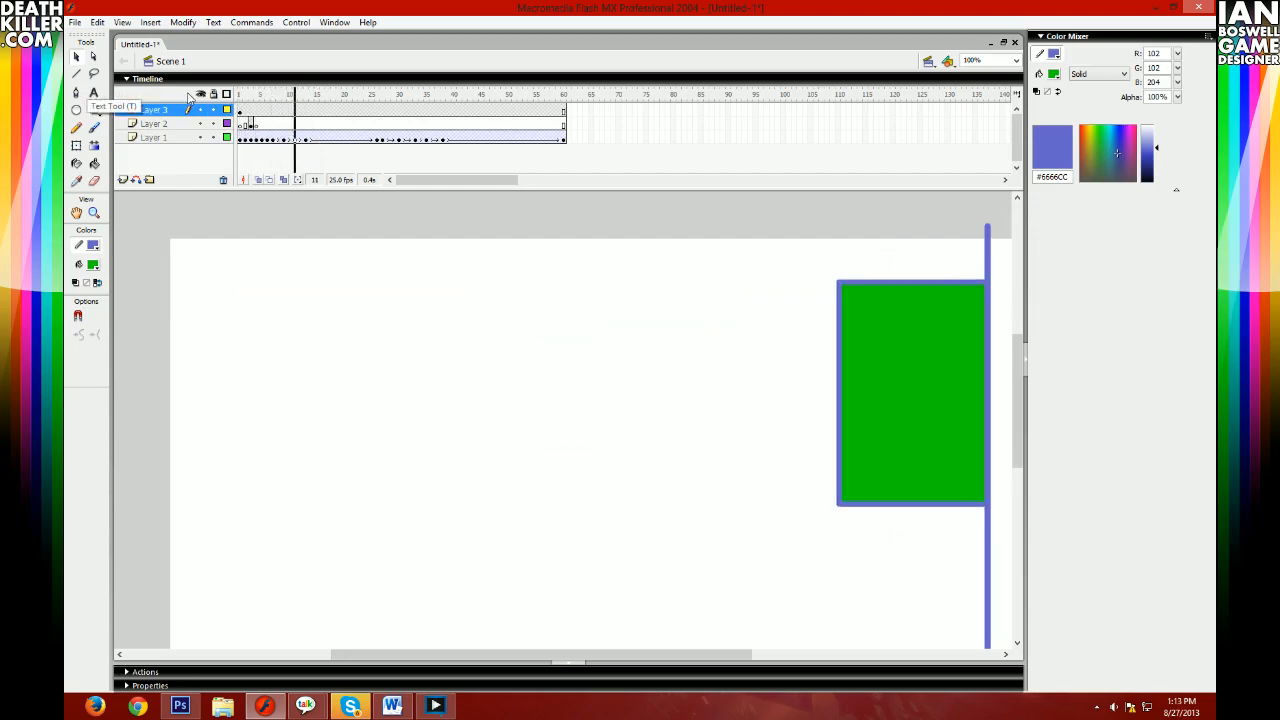
left_click_drag(306, 95, 98, 93)
key("Return")
key("Return")
left_click_drag(311, 97, 86, 97)
key("Return")
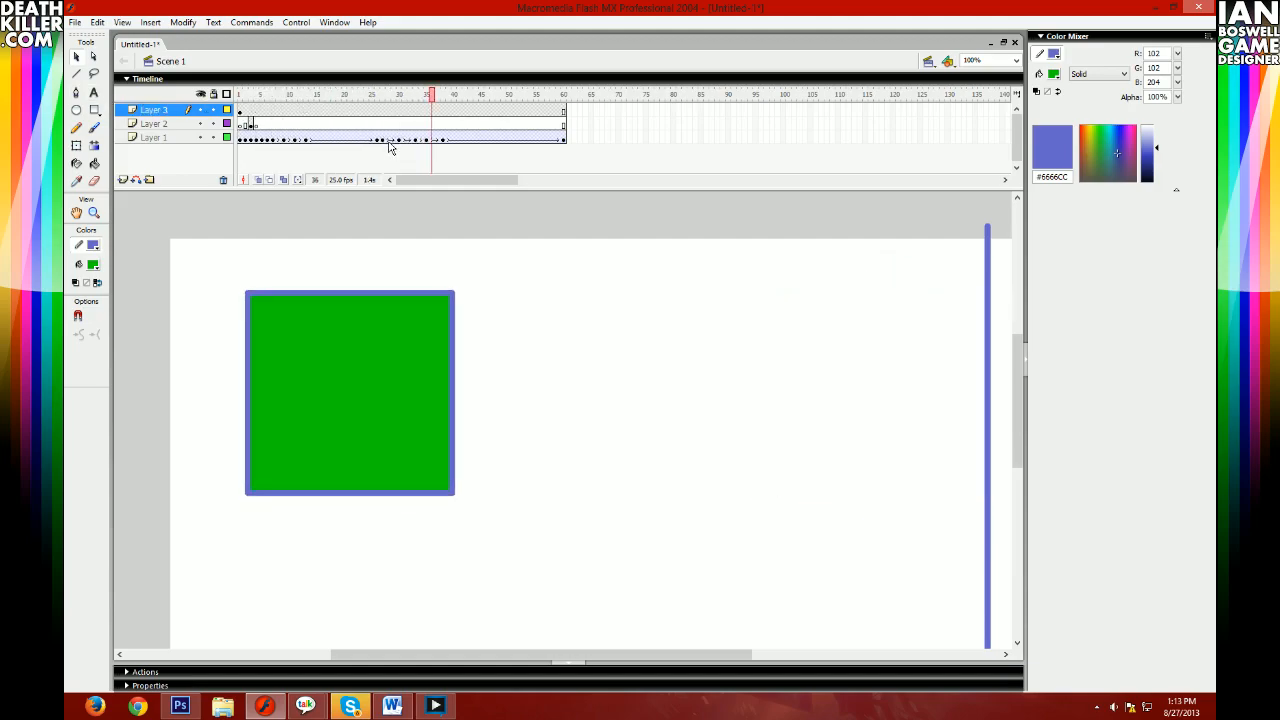
left_click(387, 100)
key("Return")
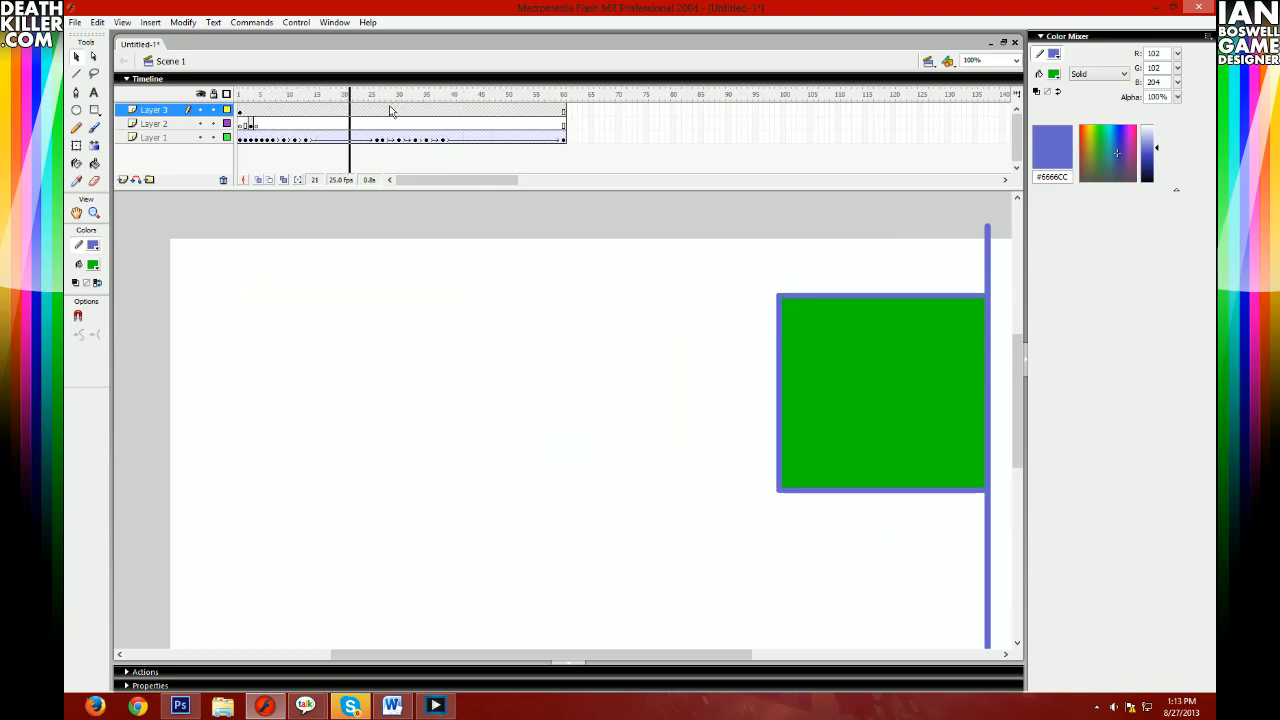
- Add a new layer directly above Layer 1 and copy the frame 16 square into its first frame
left_click(322, 139)
left_click(122, 180)
left_click(322, 152)
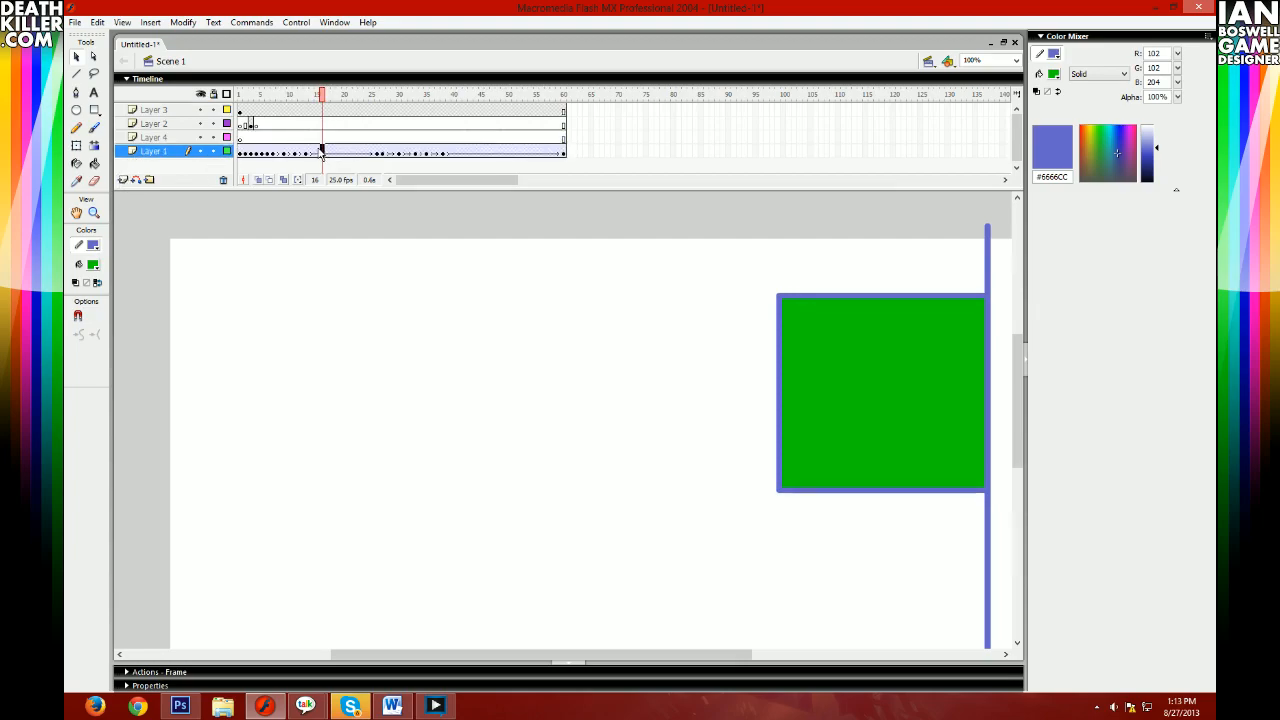
left_click(240, 151)
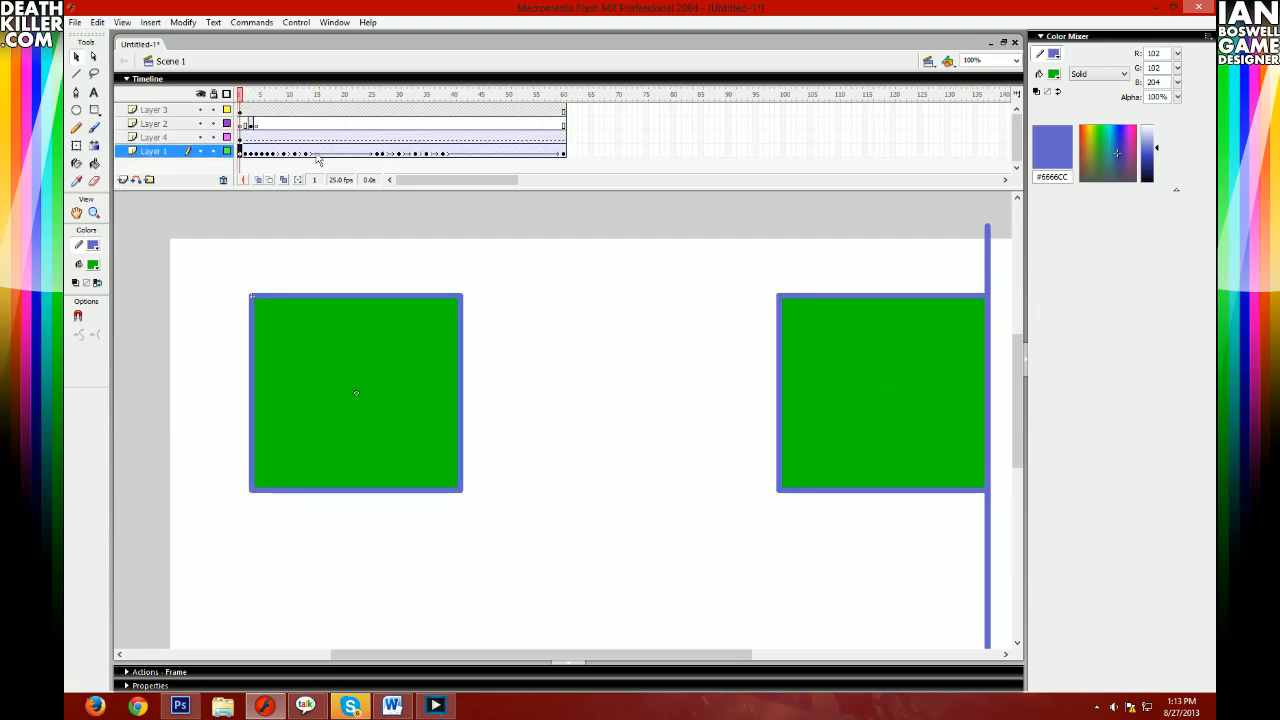
- Delete Layer 1 with all of its old animation keyframes
right_click(560, 157)
left_click(646, 292)
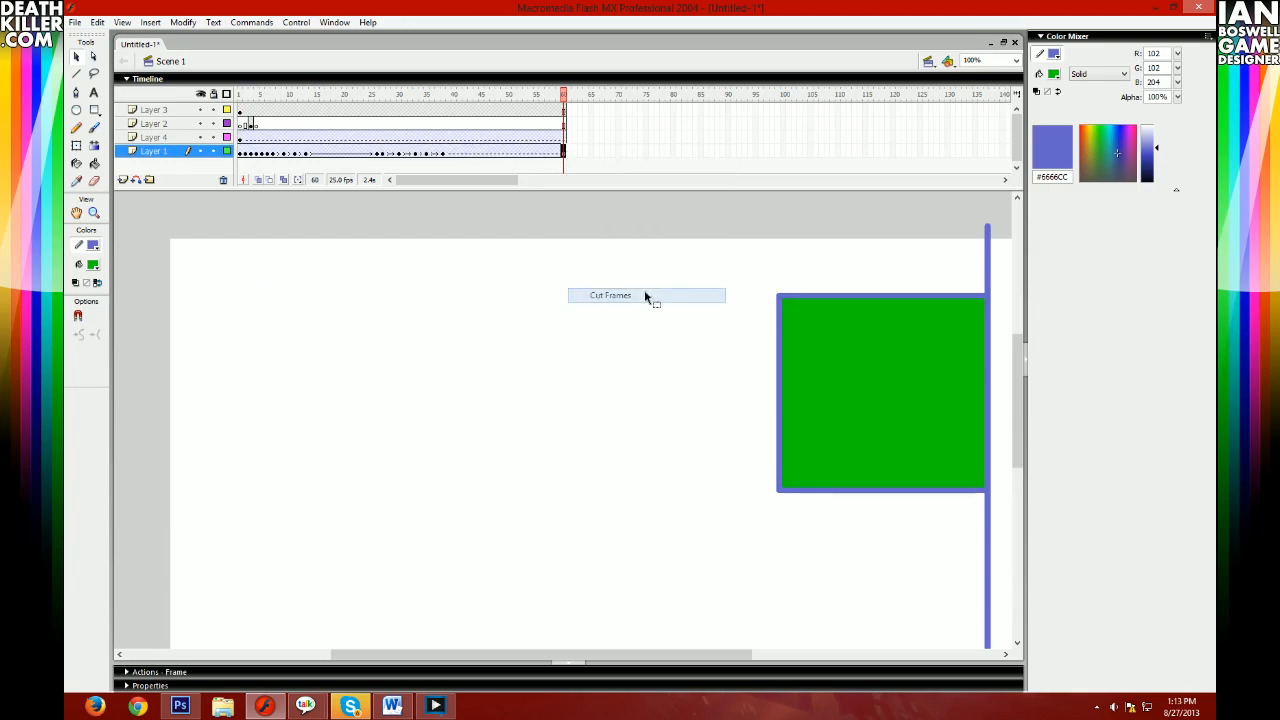
key("ctrl+alt+v")
right_click(192, 150)
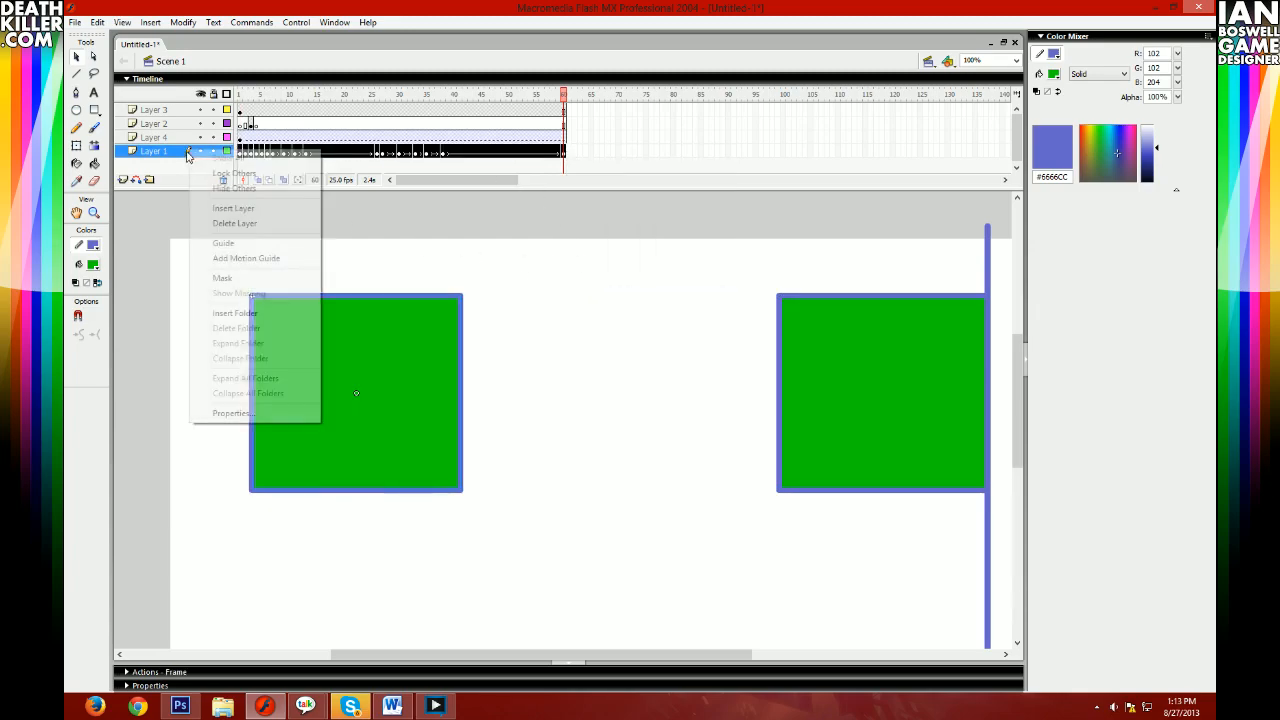
left_click(240, 224)
- Move the Layer 4 square away from the wall to nearer the stage's centre, and delete the vertical line on Layer 3
left_click(241, 137)
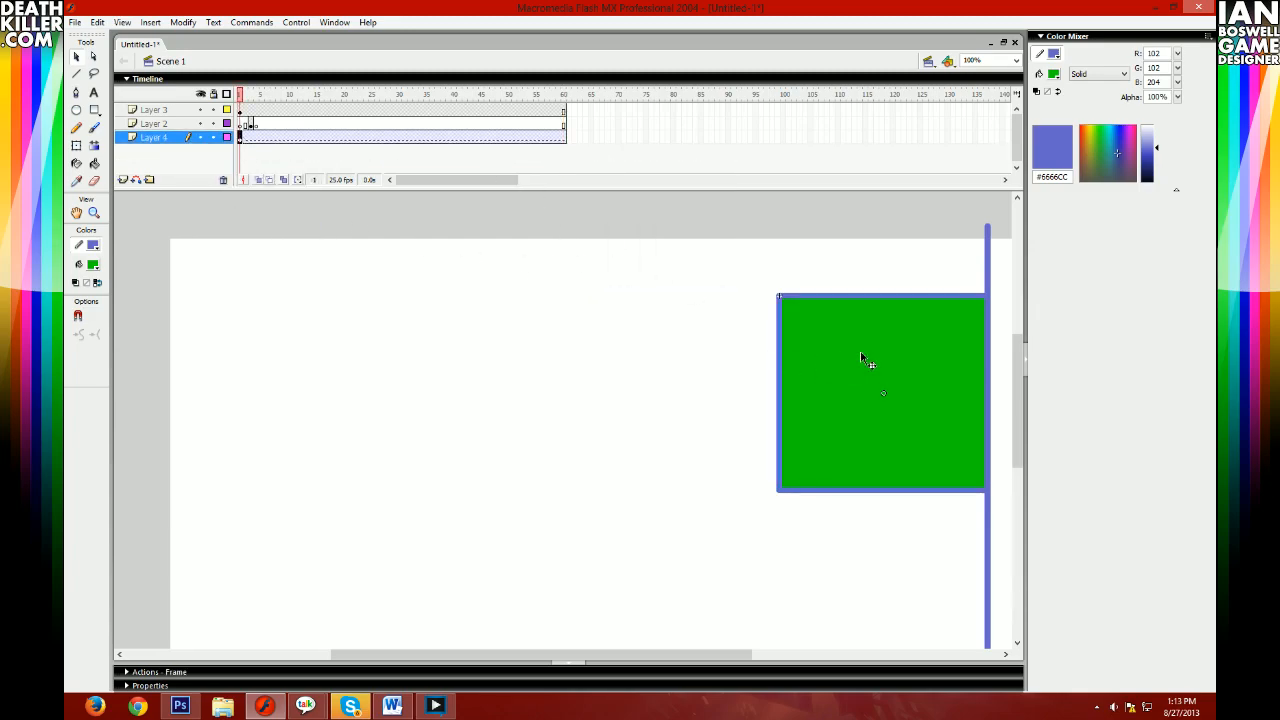
left_click_drag(860, 357, 492, 357)
left_click(982, 318)
key("Delete")
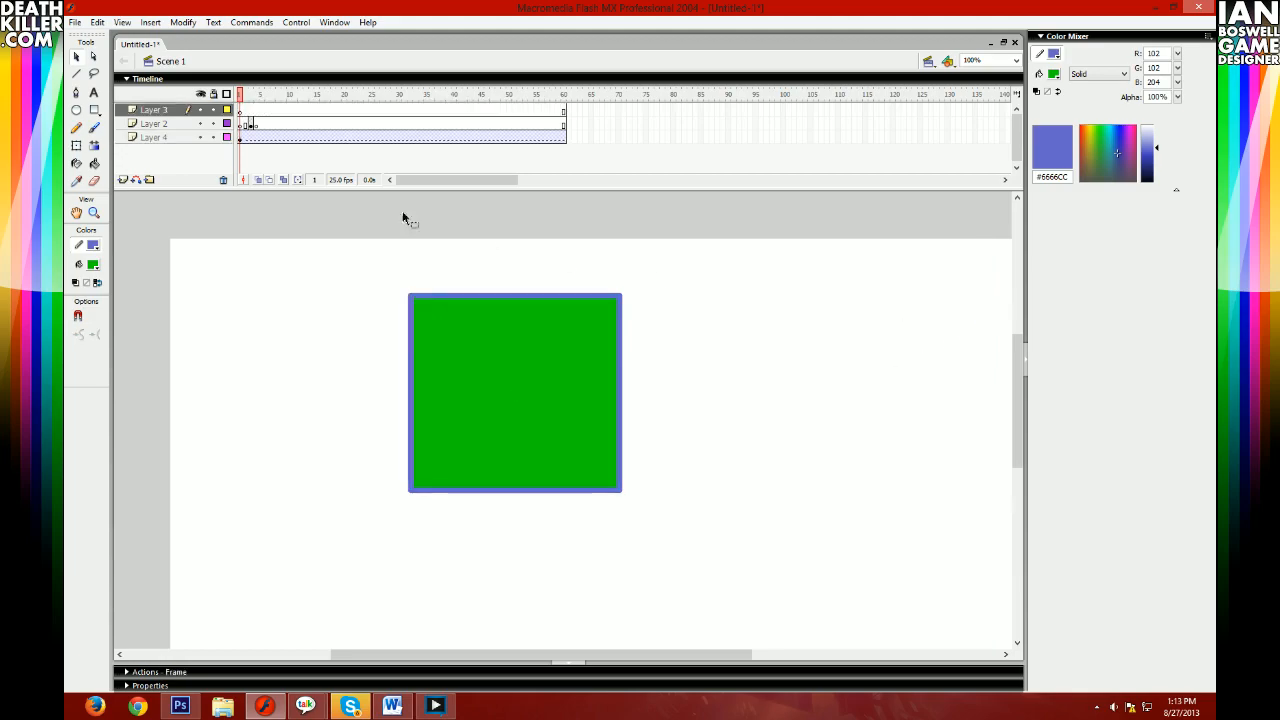
- Insert keyframes at frames 4 and 7 on Layer 4 and rotate the square progressively clockwise with Free Transform
left_click(263, 142)
left_click(289, 137)
right_click(590, 310)
left_click(640, 402)
left_click_drag(633, 290, 665, 393)
left_click_drag(580, 393, 640, 452)
left_click_drag(556, 376, 600, 332)
left_click_drag(238, 93, 266, 144)
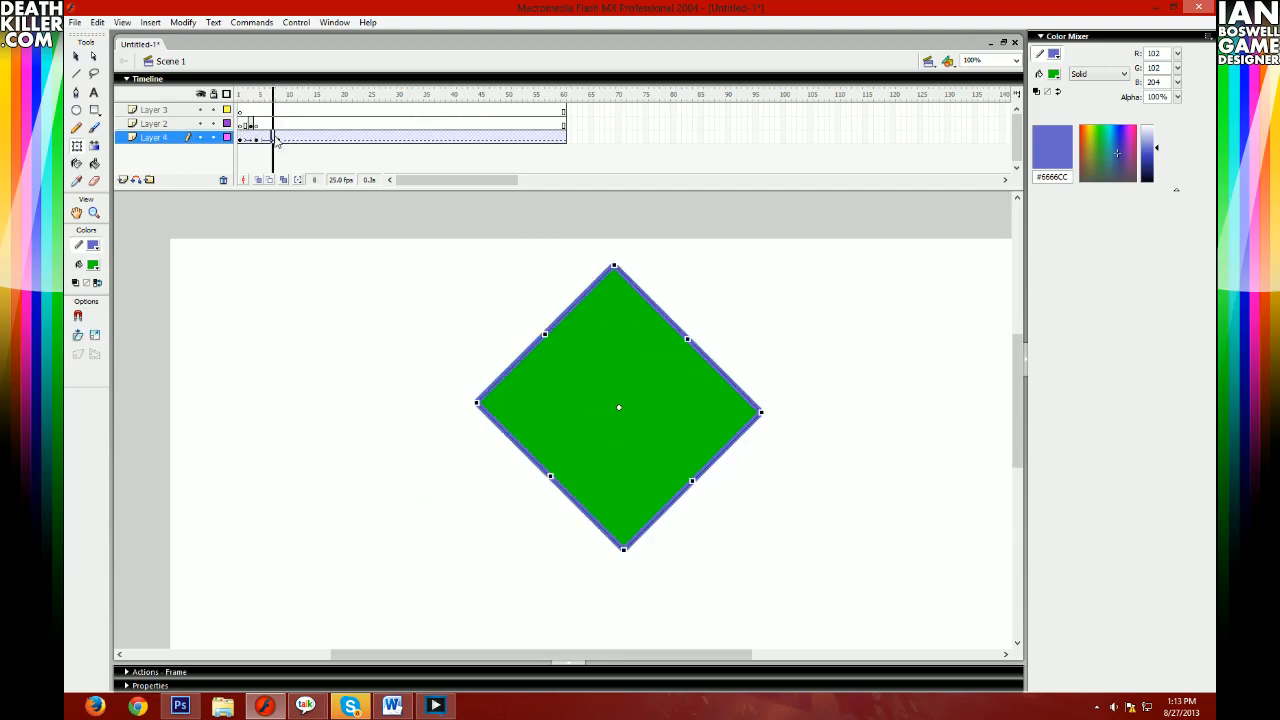
left_click(272, 137)
left_click_drag(765, 400, 760, 515)
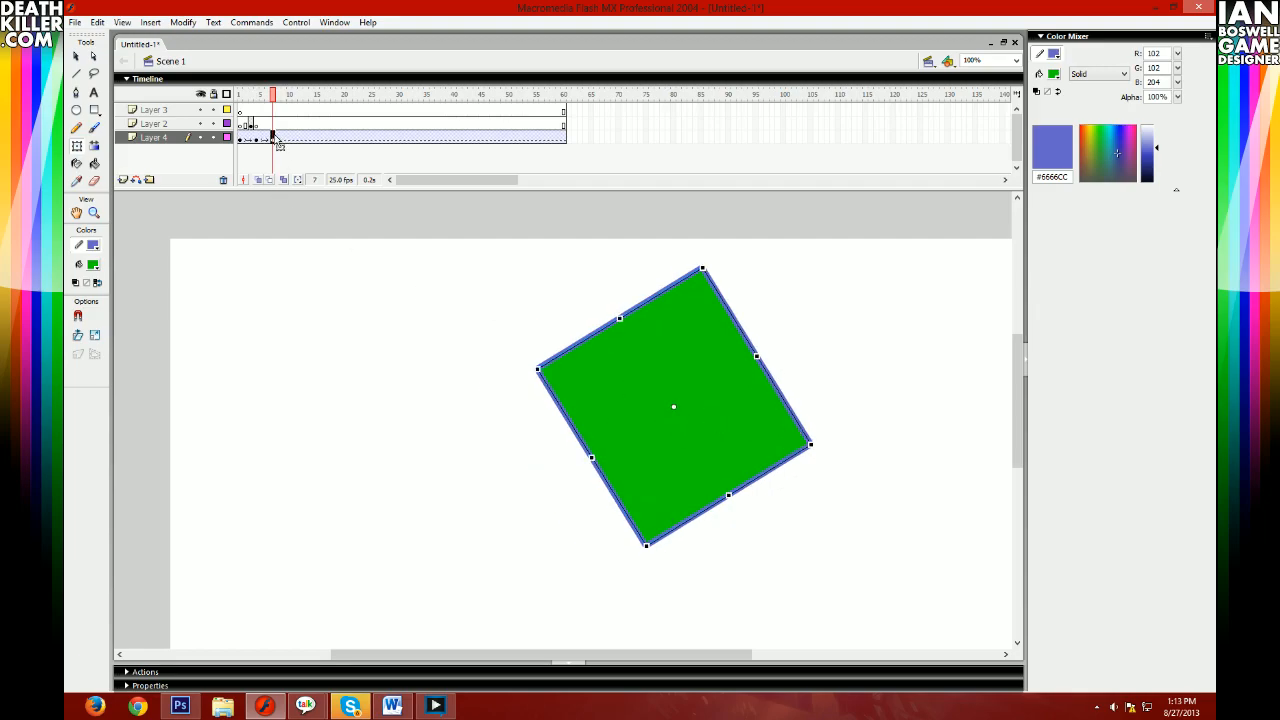
- Insert keyframes at frames 10 and 13 on Layer 4 to vary the square's rotation at the end of the spin
left_click(295, 138)
left_click(289, 138)
key("F6")
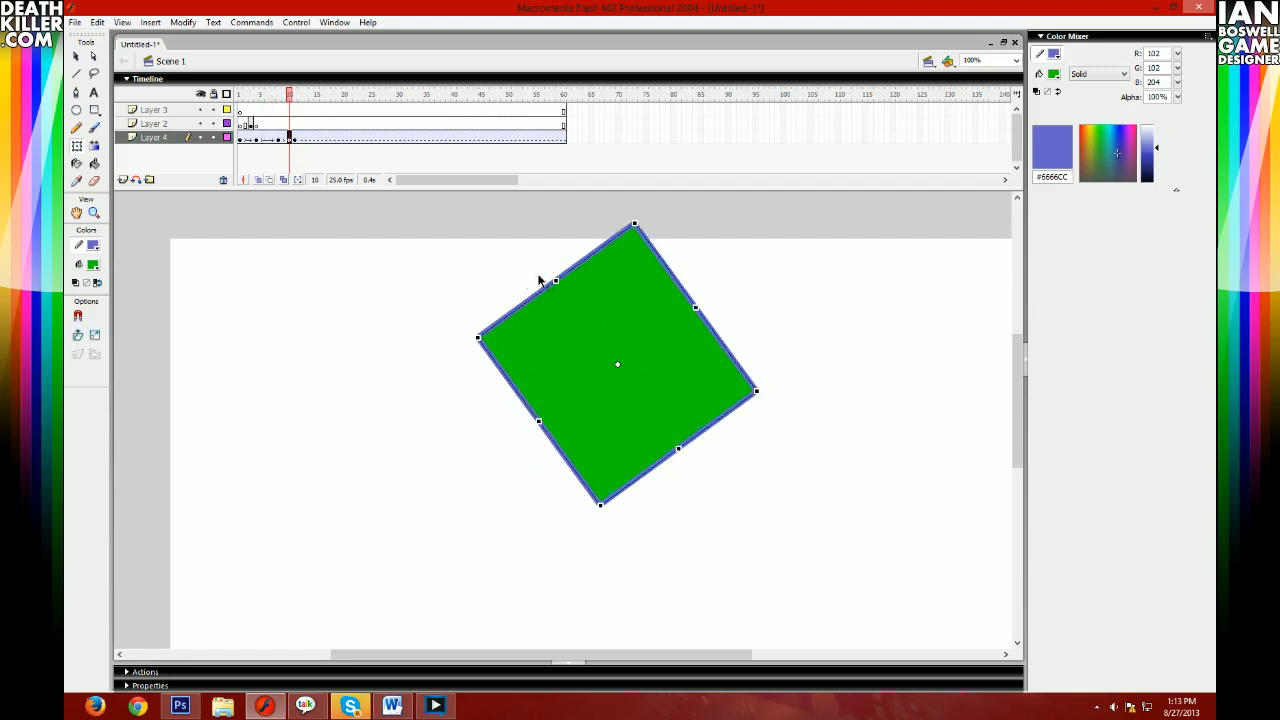
left_click(295, 138)
- Step back through the frames and replay the square's rotation animation several times
key("comma")
key("comma")
key("comma")
key("comma")
key("comma")
key("comma")
key("comma")
key("comma")
key("comma")
key("comma")
key("comma")
key("comma")
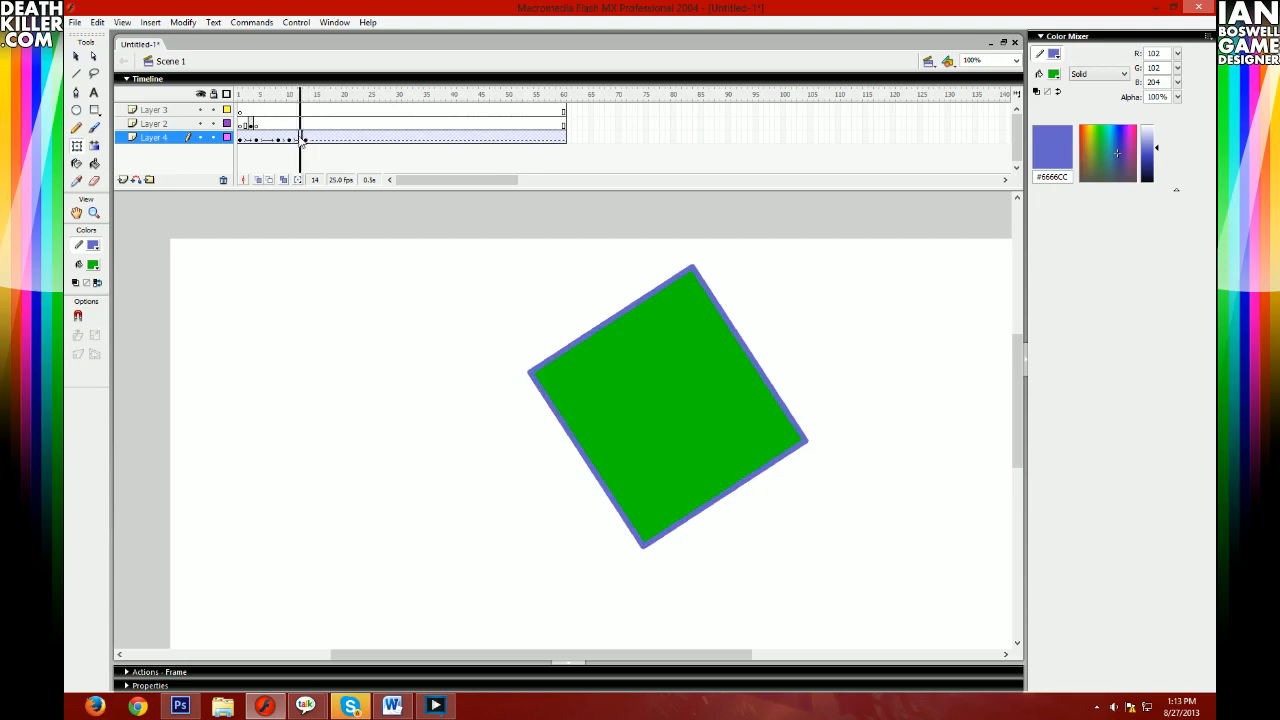
key("Return")
key("Return")
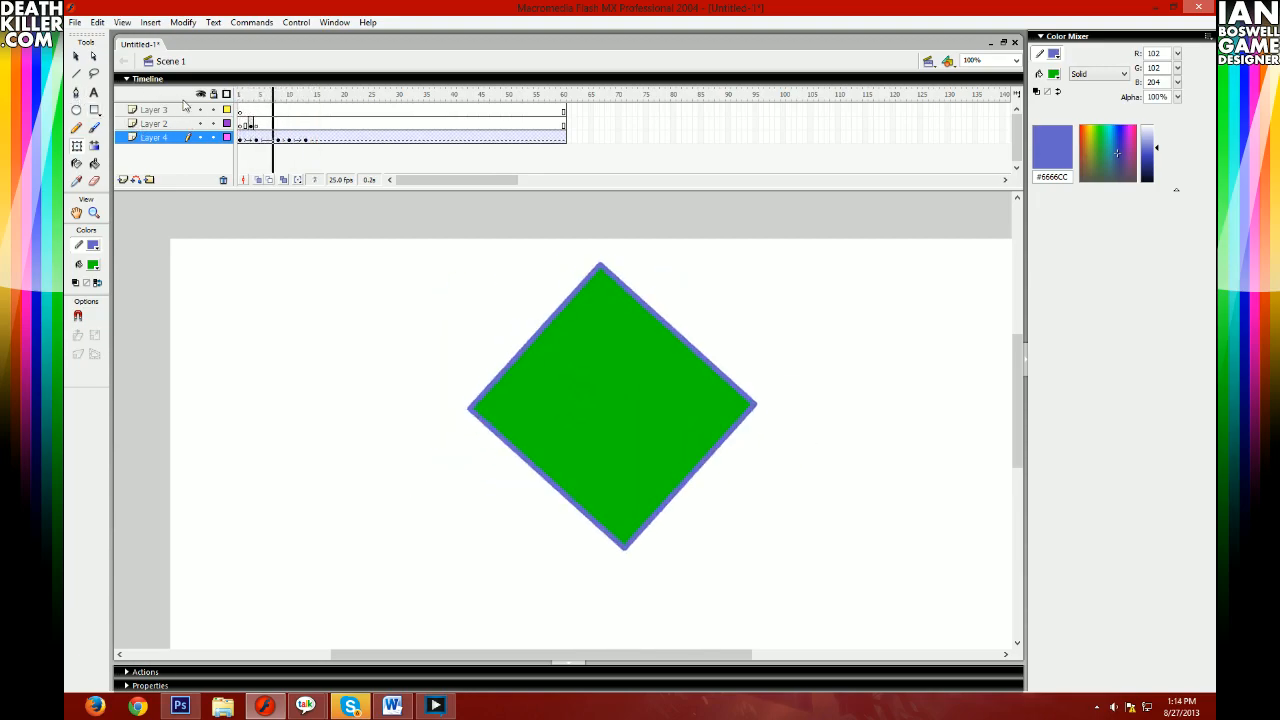
left_click(255, 123)
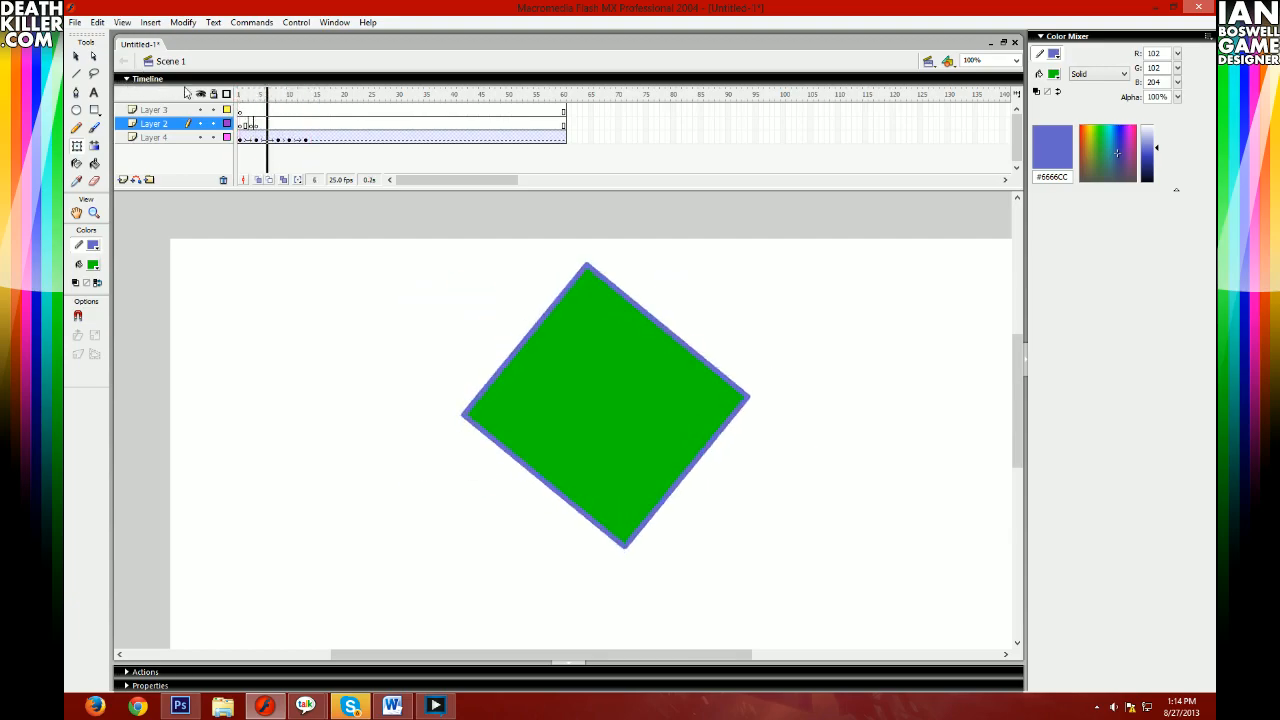
left_click(352, 110)
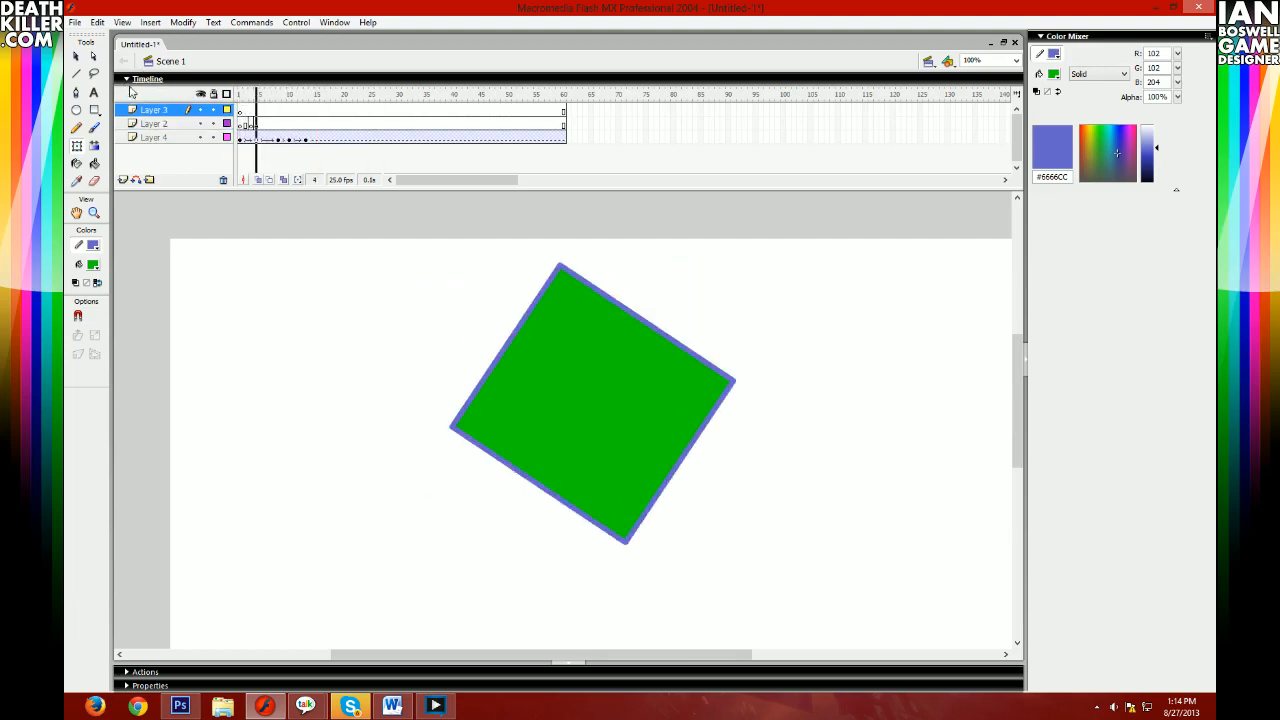
- Clear the rotation keyframes from Layer 4 and set a keyframe at frame 13 with the square unrotated
left_click(311, 139)
left_click(307, 128)
left_click(290, 138)
left_click(312, 140)
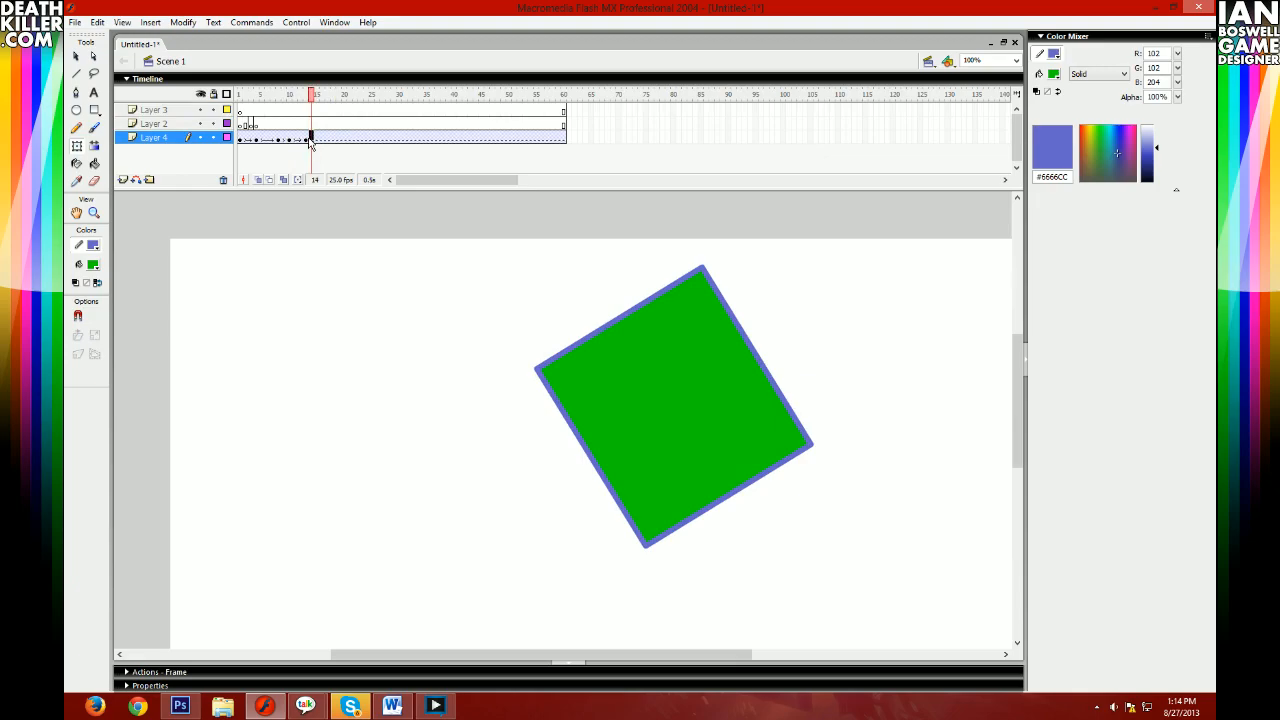
double_click(306, 138)
left_click(240, 138)
left_click(251, 138)
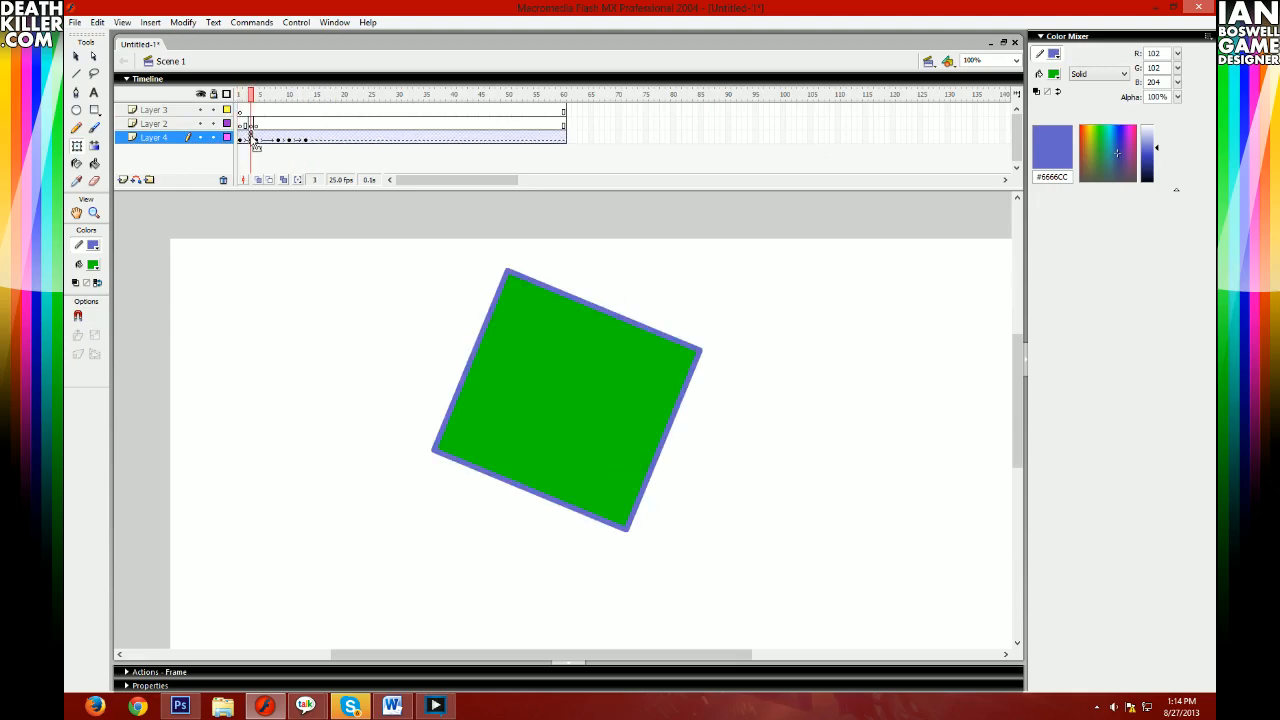
left_click(256, 138)
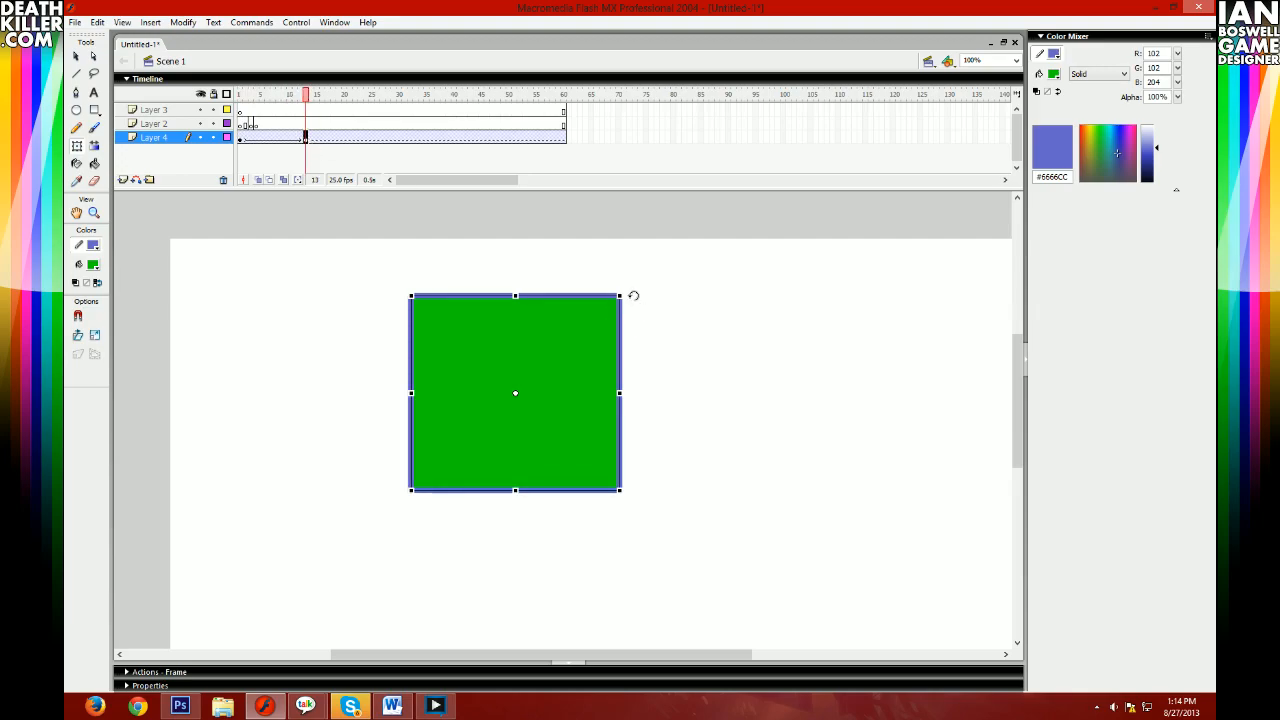
- Enlarge the square to about twice its size at frame 13 and add settling keyframes at frames 17, 20 and 22 on Layer 4
left_click_drag(622, 296, 866, 203)
left_click_drag(240, 138, 327, 141)
left_click(301, 139)
key("comma")
left_click_drag(411, 256, 369, 212)
key("ctrl+z")
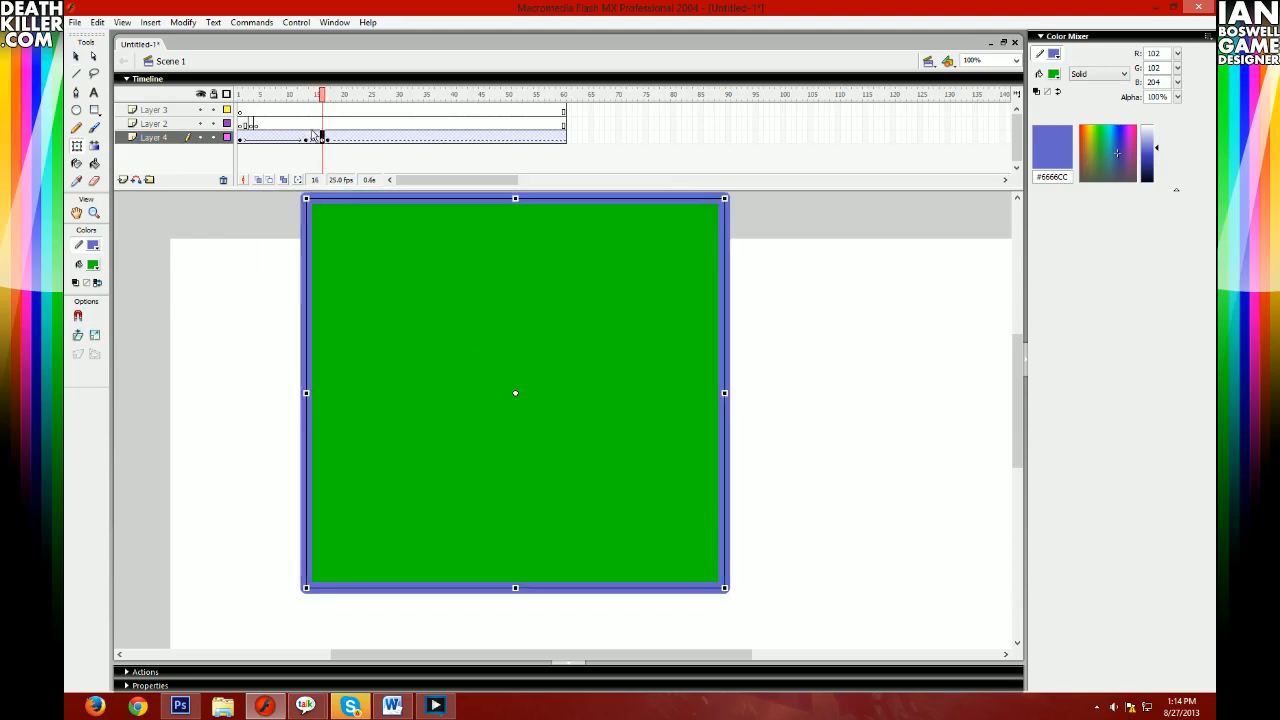
left_click(338, 139)
key("Return")
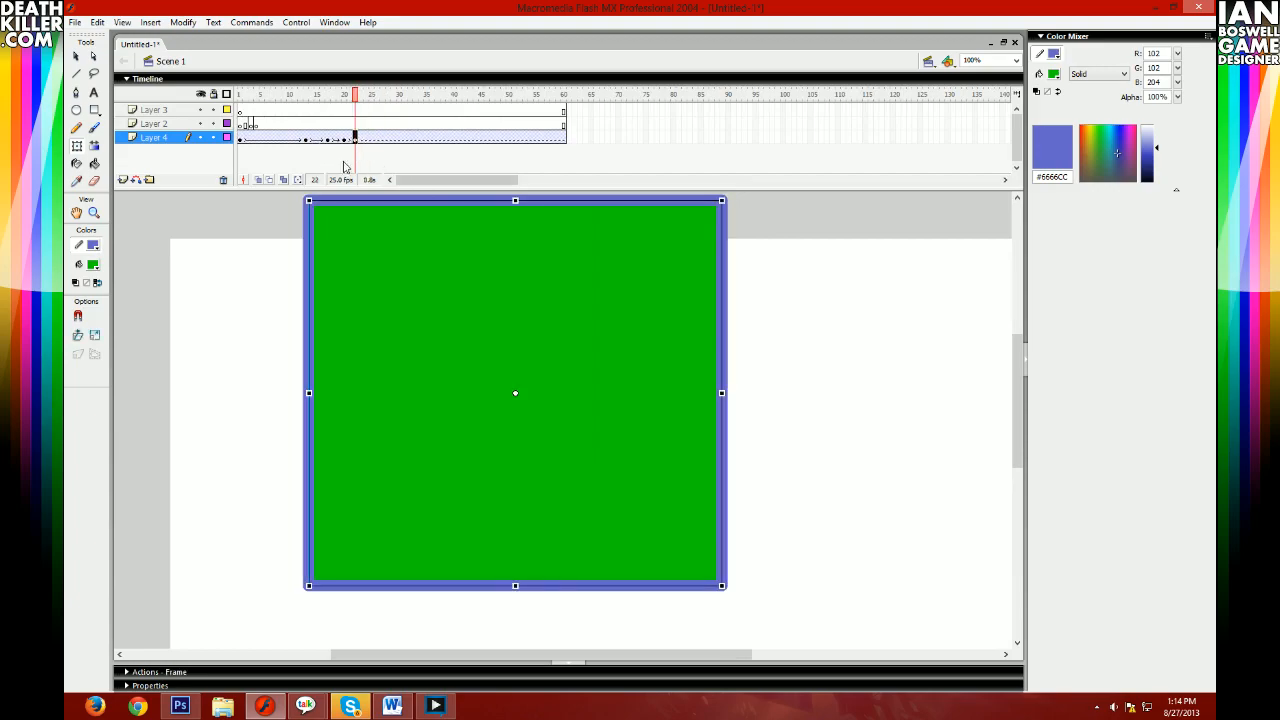
left_click(296, 139)
left_click(299, 141)
left_click(296, 141)
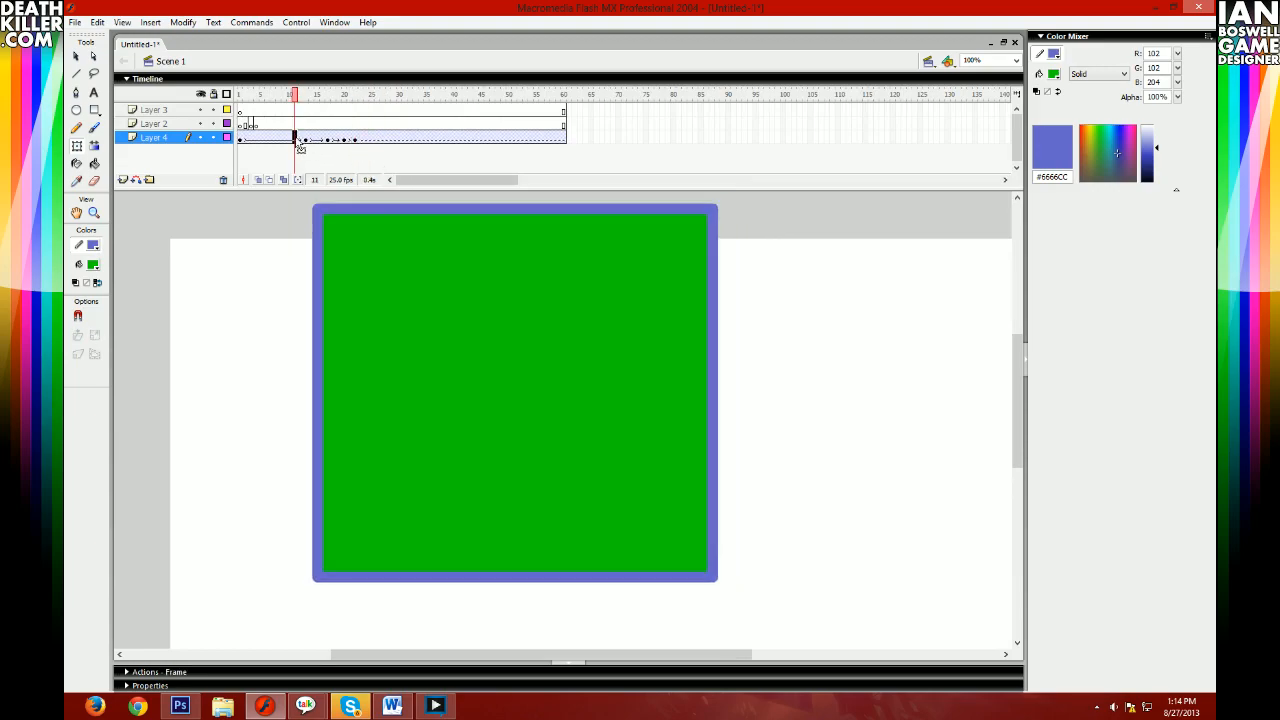
- Add a keyframe at frame 29 on Layer 4 with the square at its original size, and replay the animation
left_click_drag(399, 148, 395, 145)
left_click_drag(394, 96, 241, 108)
key("Return")
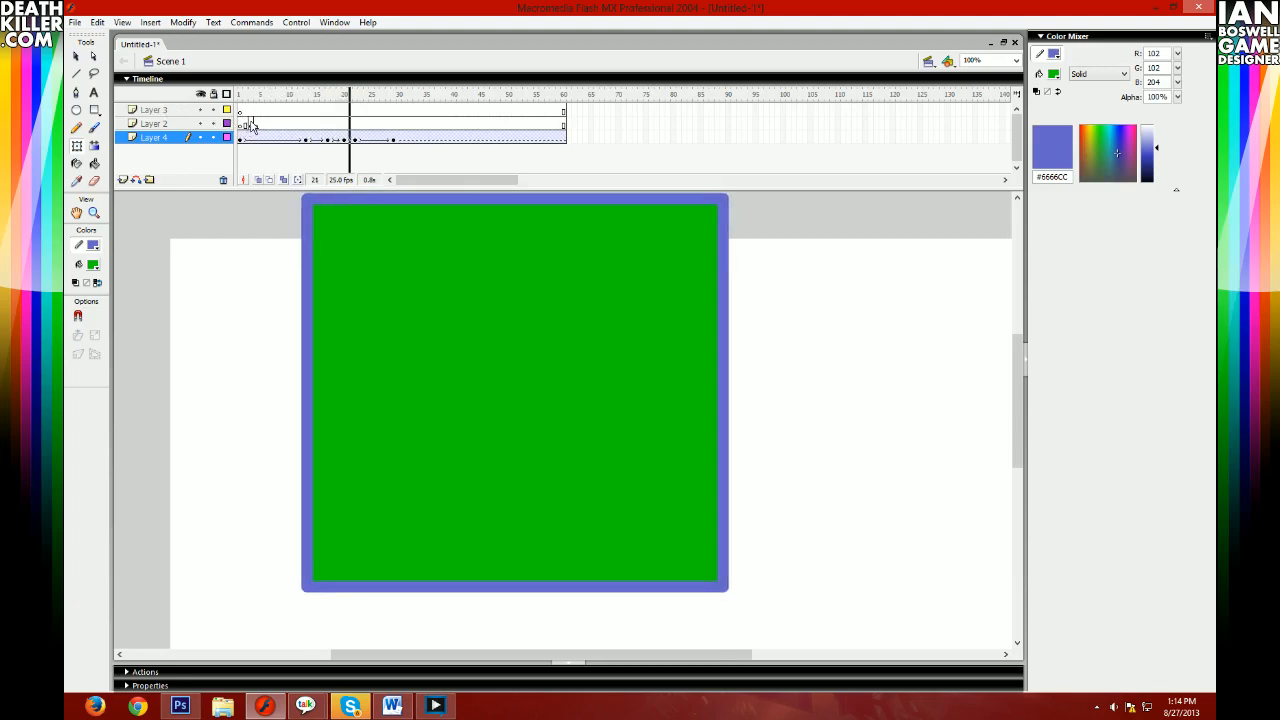
- Shrink the square below its original size at frame 32 and add settling keyframes at frames 34 and 38 on Layer 4
left_click(409, 139)
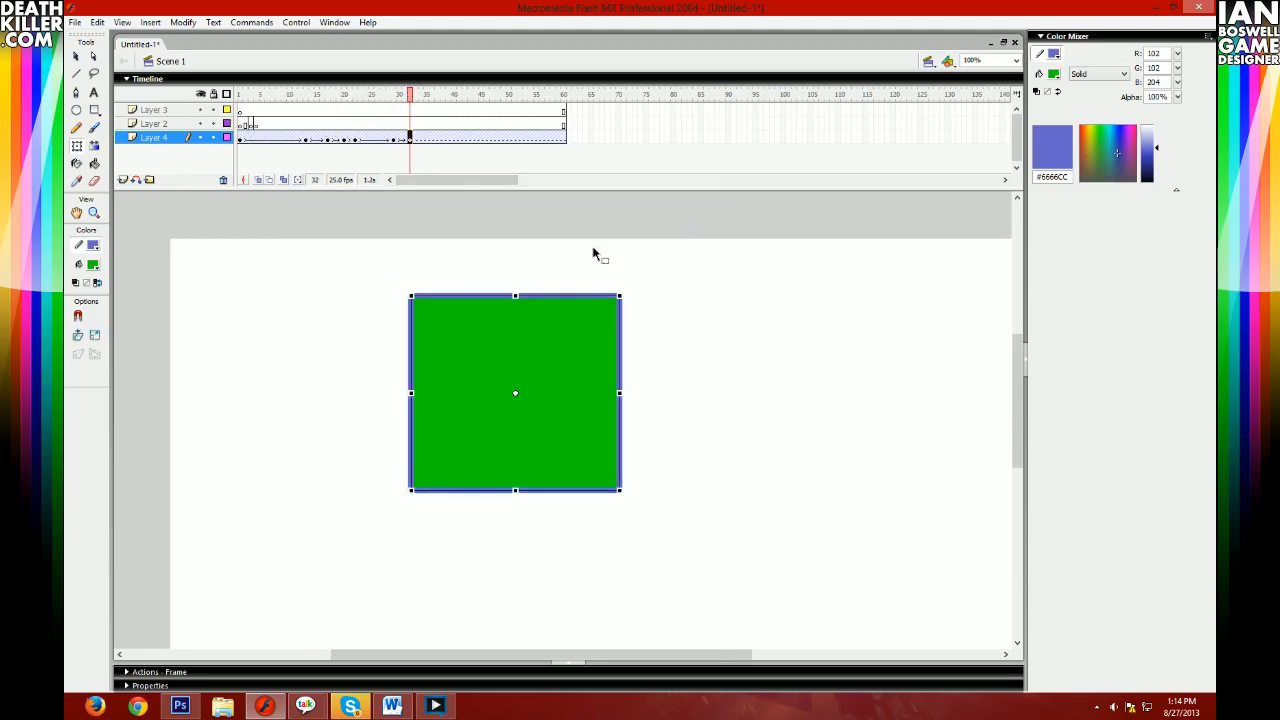
left_click_drag(592, 313, 592, 314)
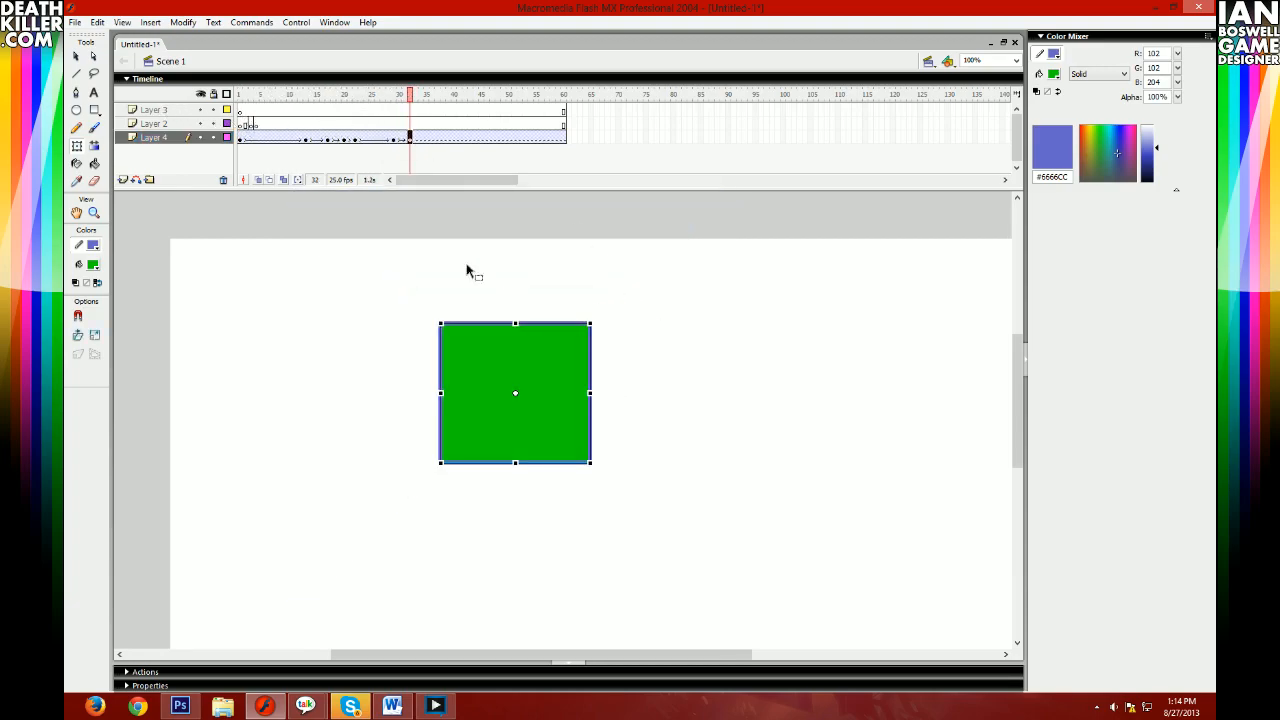
left_click(401, 141)
left_click(416, 142)
left_click_drag(428, 143, 444, 142)
left_click(422, 142)
key("F6")
left_click(428, 142)
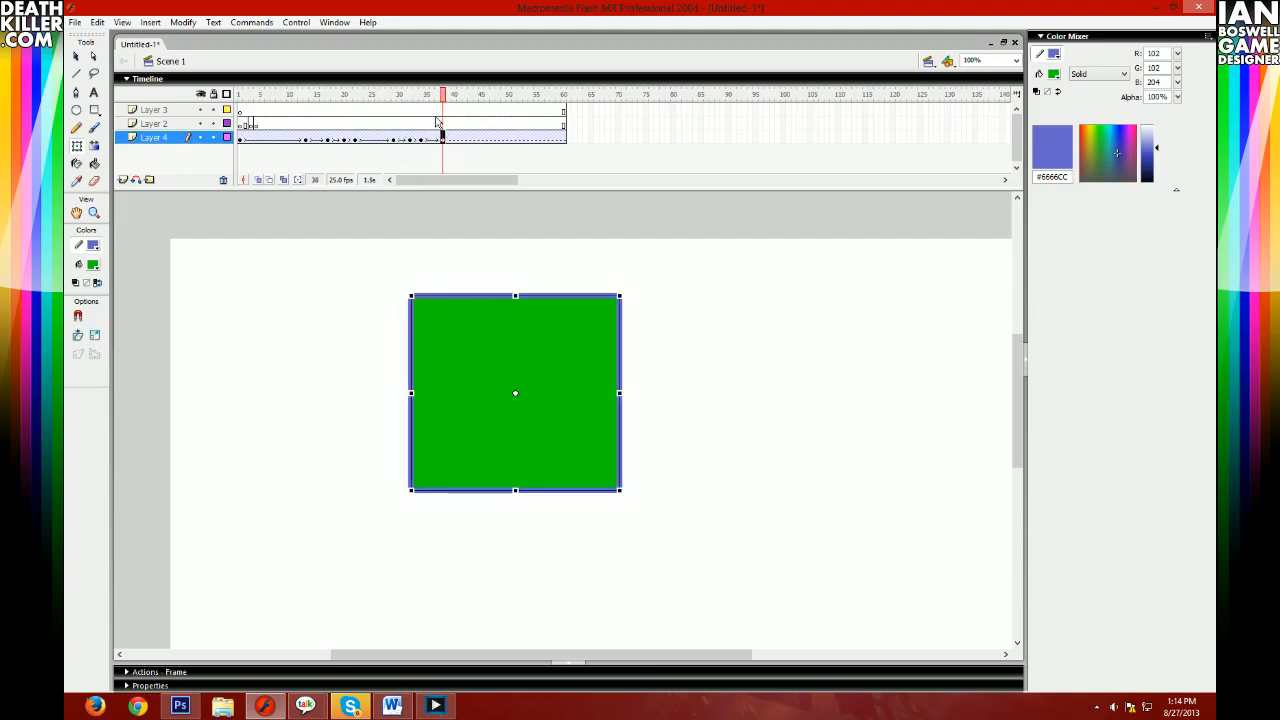
- Replay the grow-and-shrink animation from the start and view the whole stage at 25% zoom
left_click_drag(443, 95, 146, 88)
key("Return")
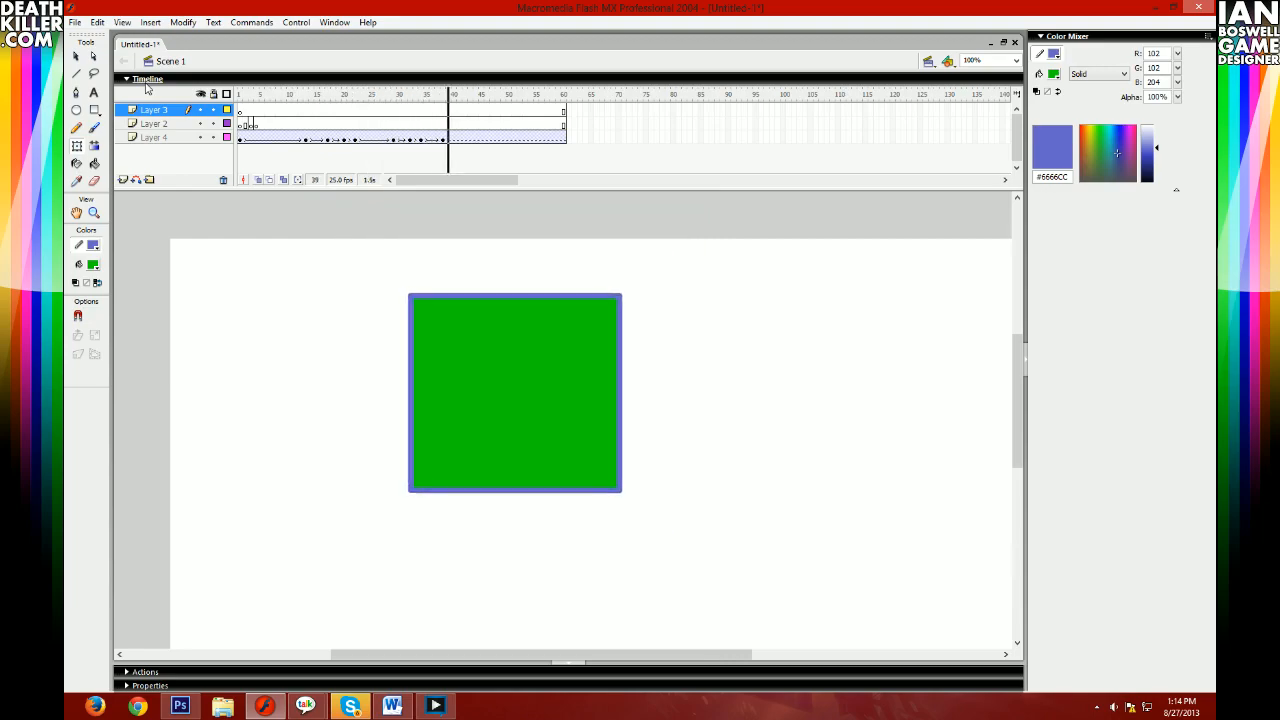
left_click(349, 94)
left_click(438, 707)
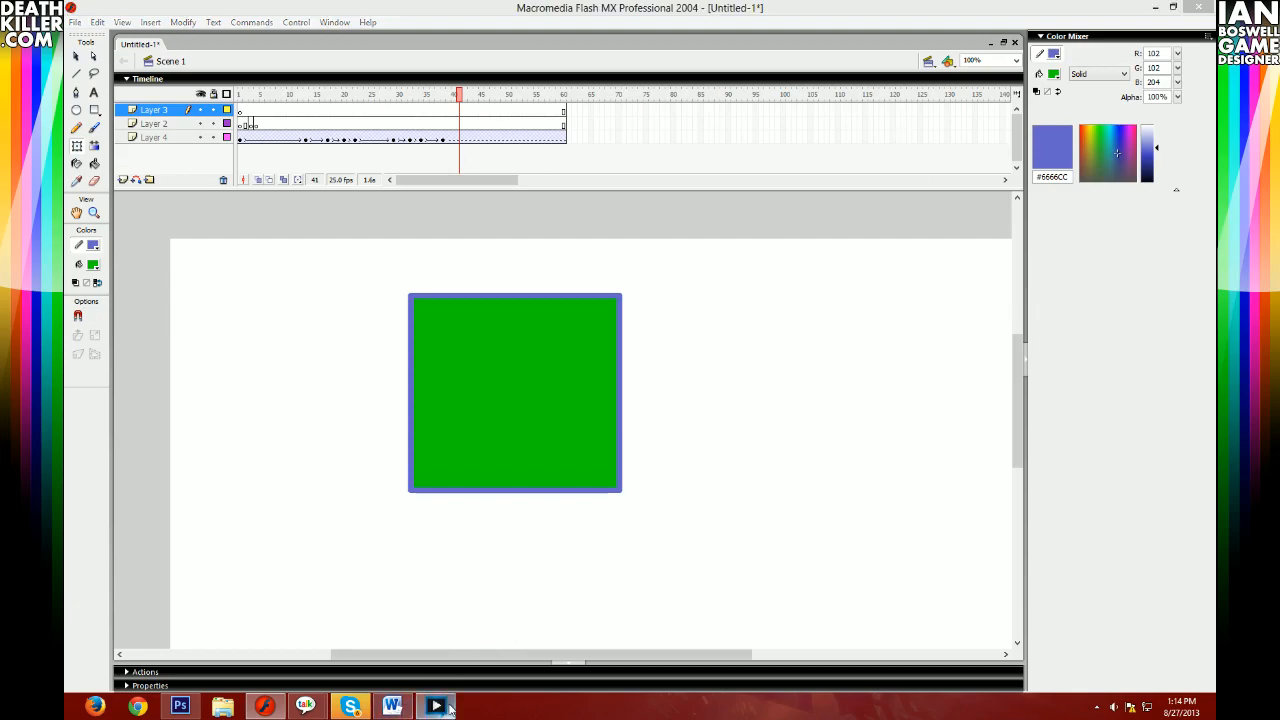
left_click(428, 562)
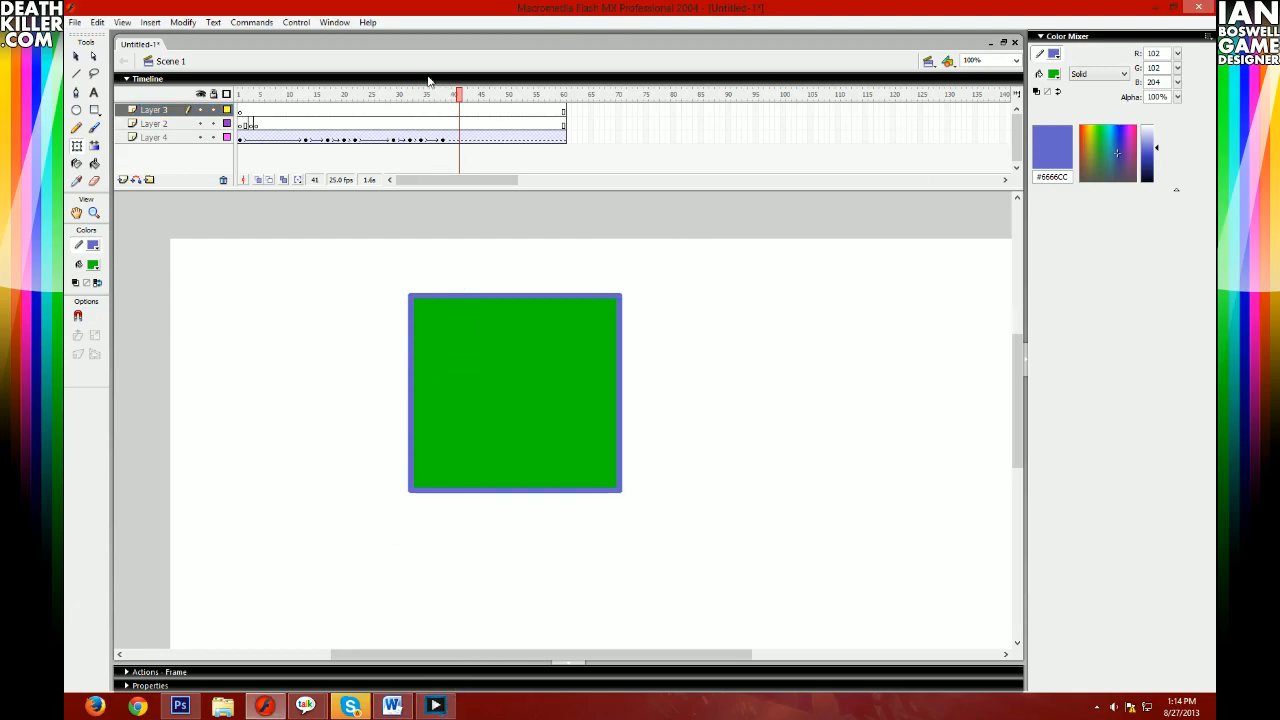
left_click(240, 95)
key("Return")
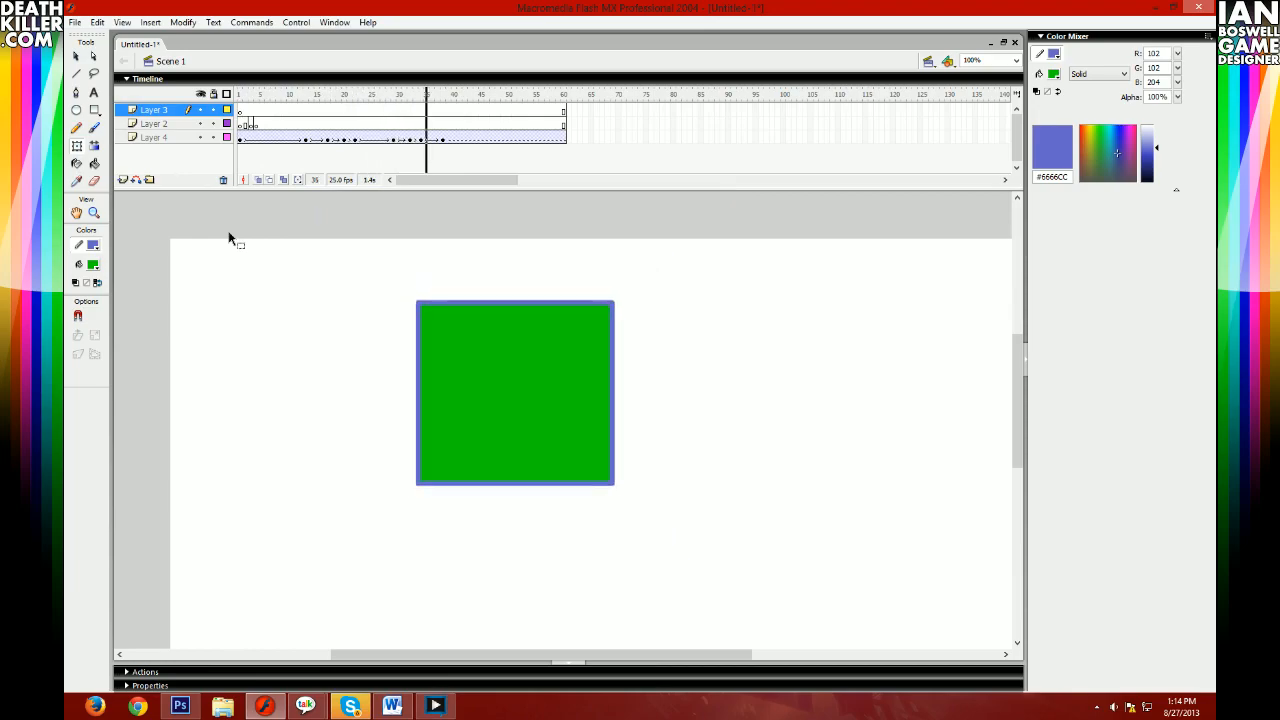
key("Return")
left_click(1016, 60)
left_click(1003, 106)
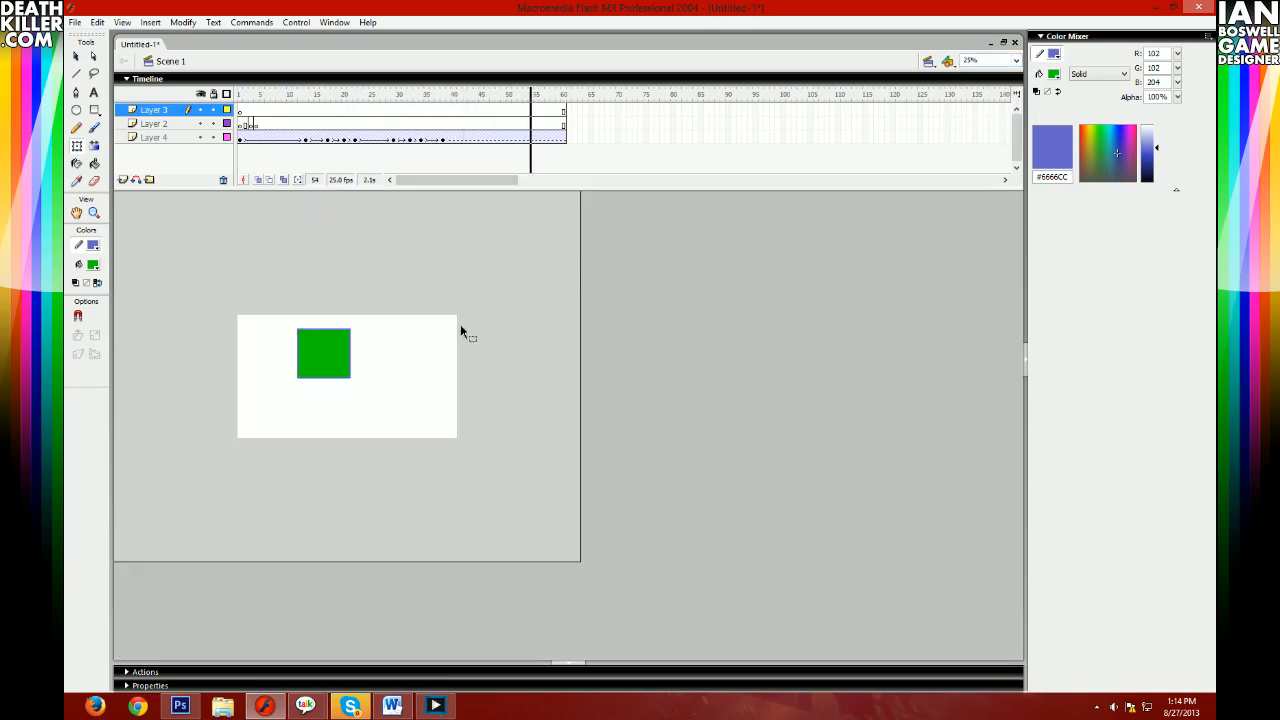
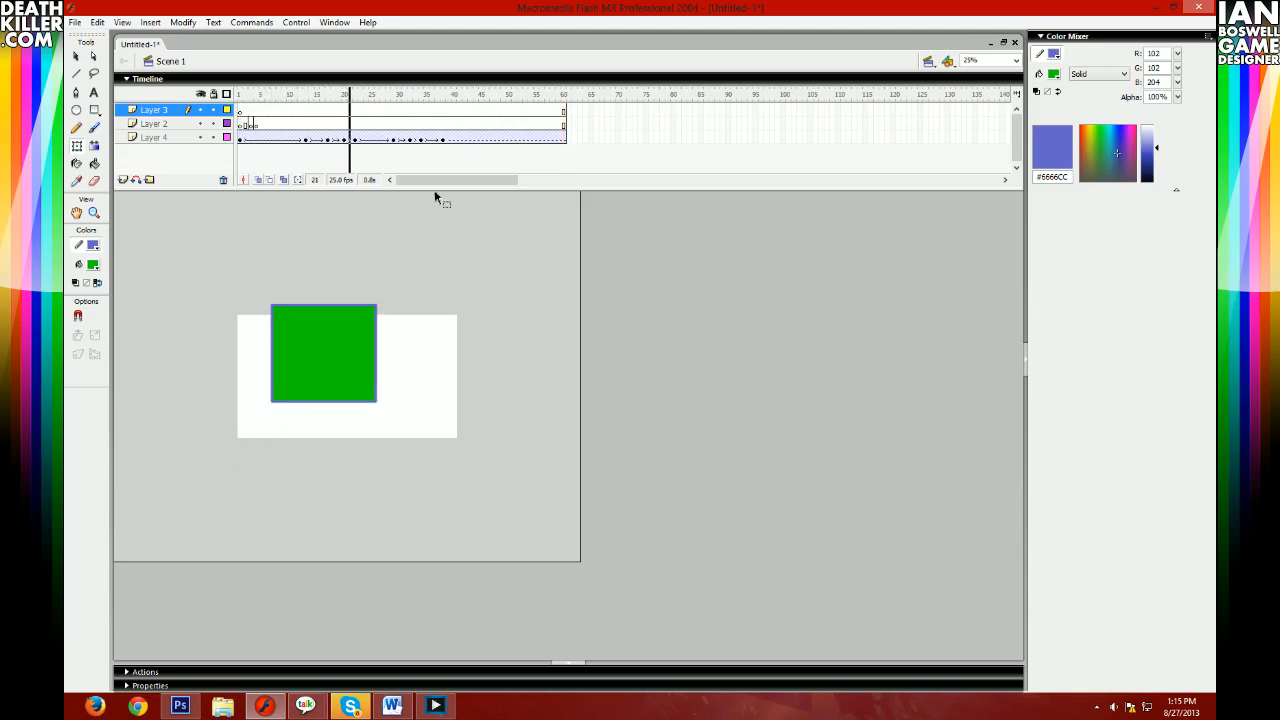
- Add a new layer directly above Layer 4 and copy the original-size square into its first frame
left_click(453, 138)
left_click(451, 139)
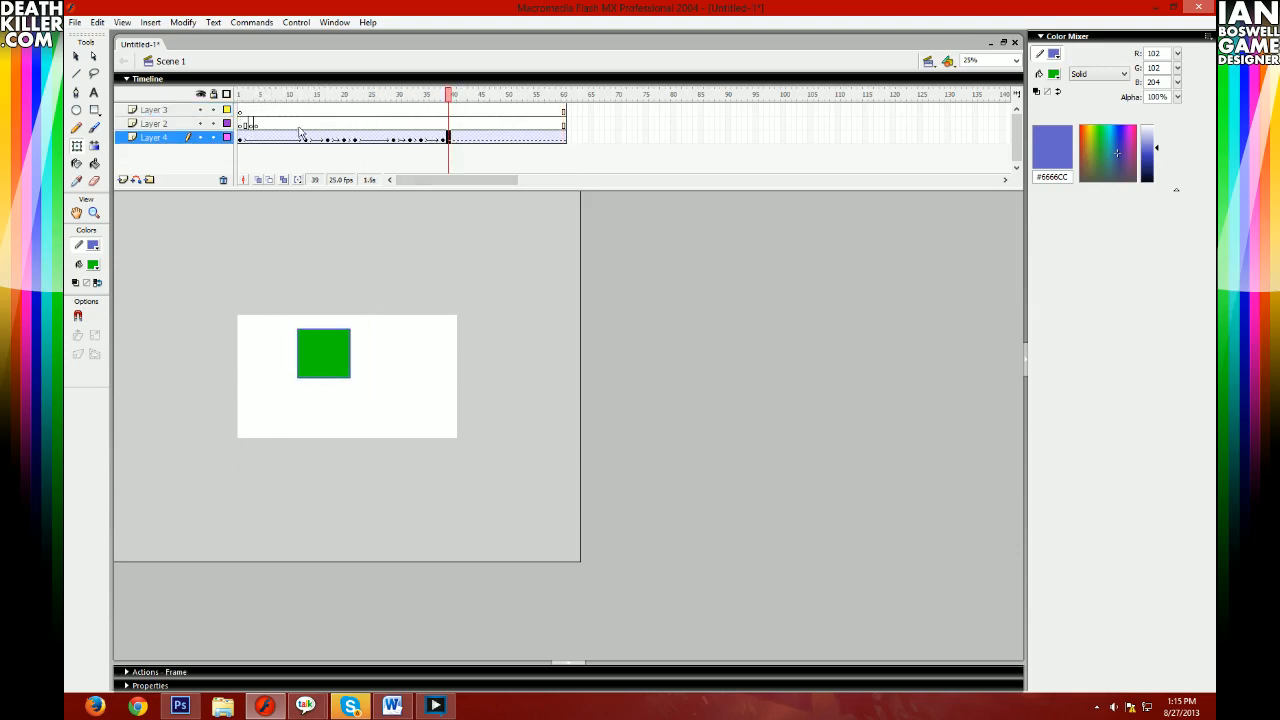
left_click(250, 138)
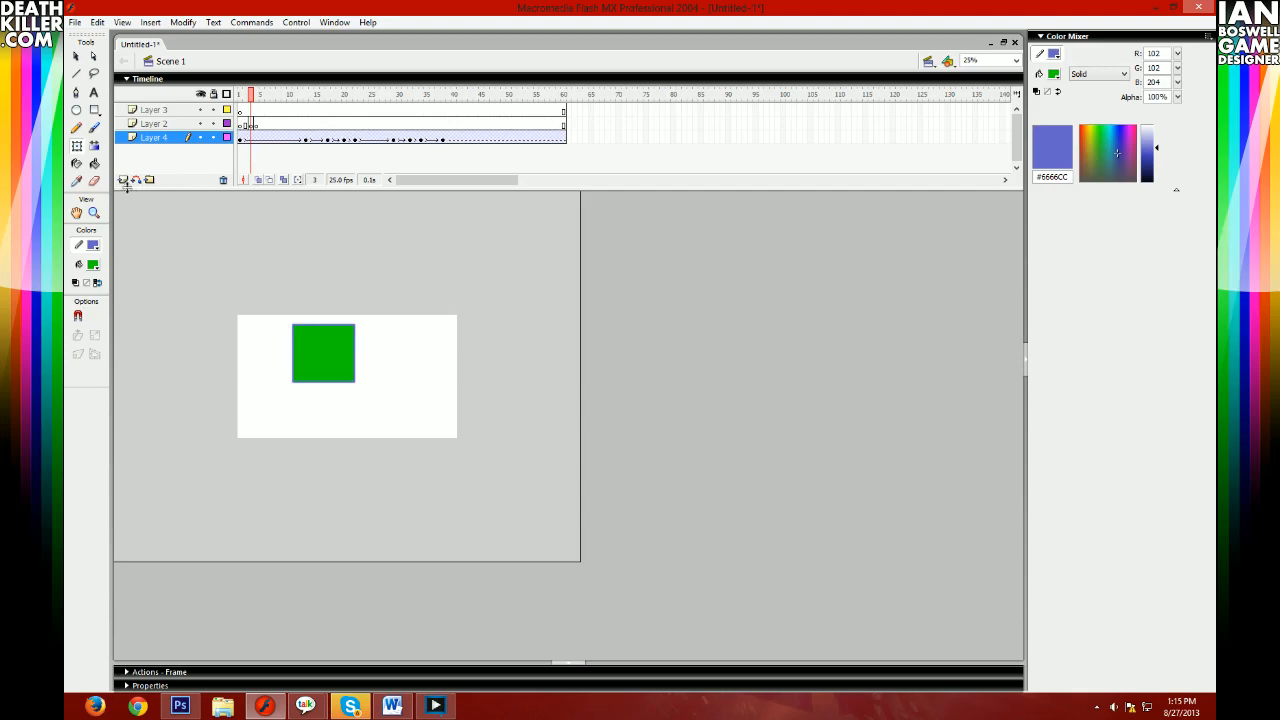
left_click(123, 180)
left_click(252, 151)
left_click_drag(250, 151, 240, 138)
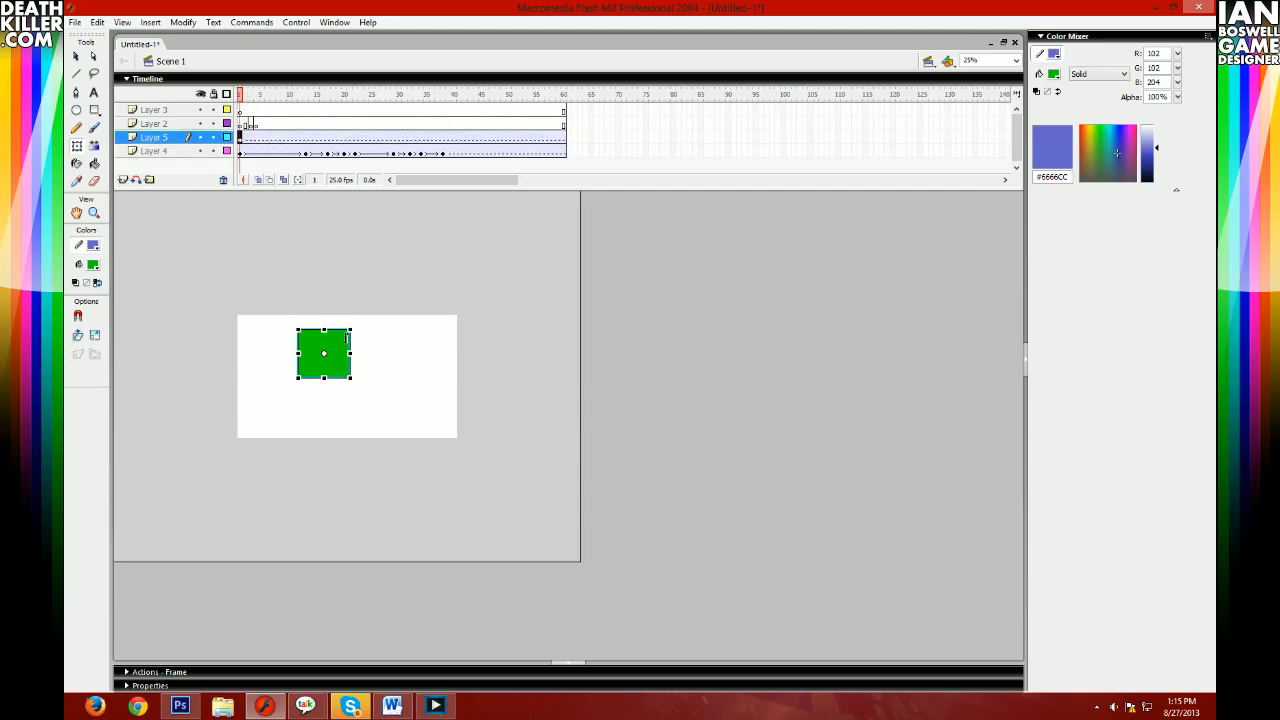
- Move the Layer 5 square off the stage, beyond its lower right corner
left_click_drag(460, 430, 471, 421)
left_click_drag(547, 430, 532, 432)
- Try to recolor the Layer 5 square by changing the fill color to #0099CC
left_click(95, 266)
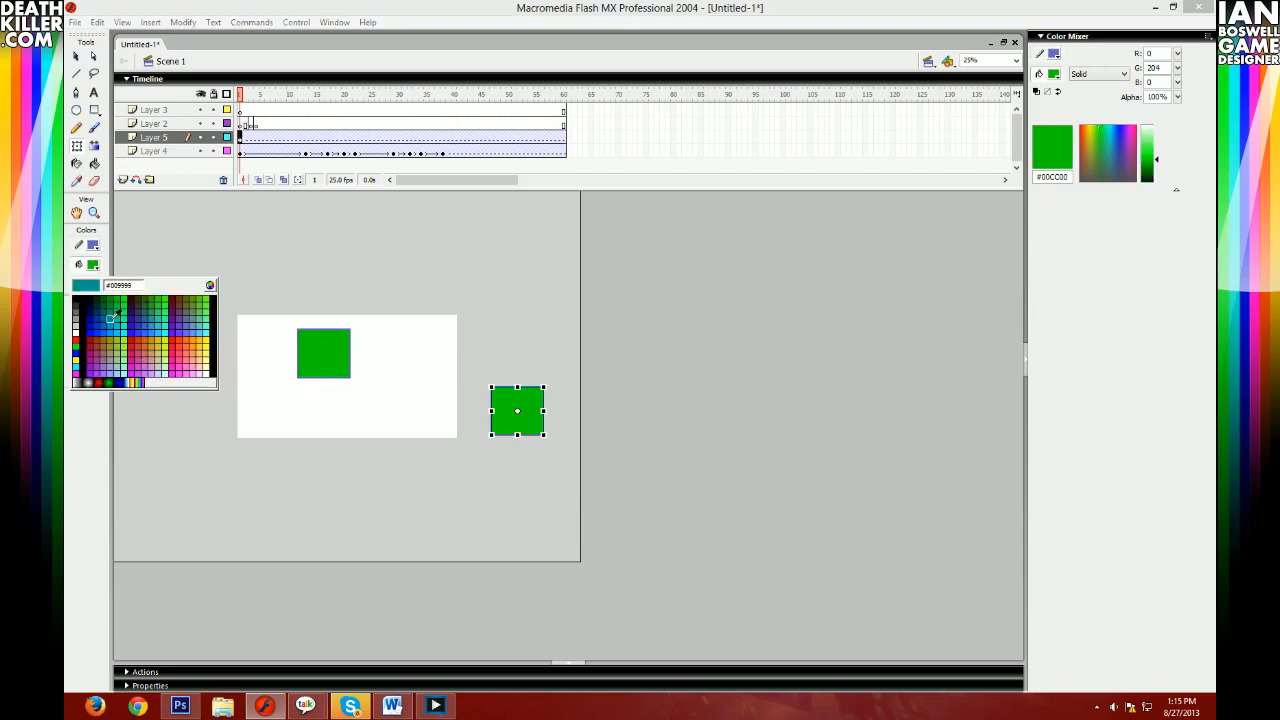
left_click(111, 325)
left_click(475, 416)
left_click(511, 422)
left_click(471, 418)
left_click(505, 409)
- Apply a blue Tint with RGB 0, 102, 255 to the Layer 5 square instance
left_click(288, 686)
left_click(483, 626)
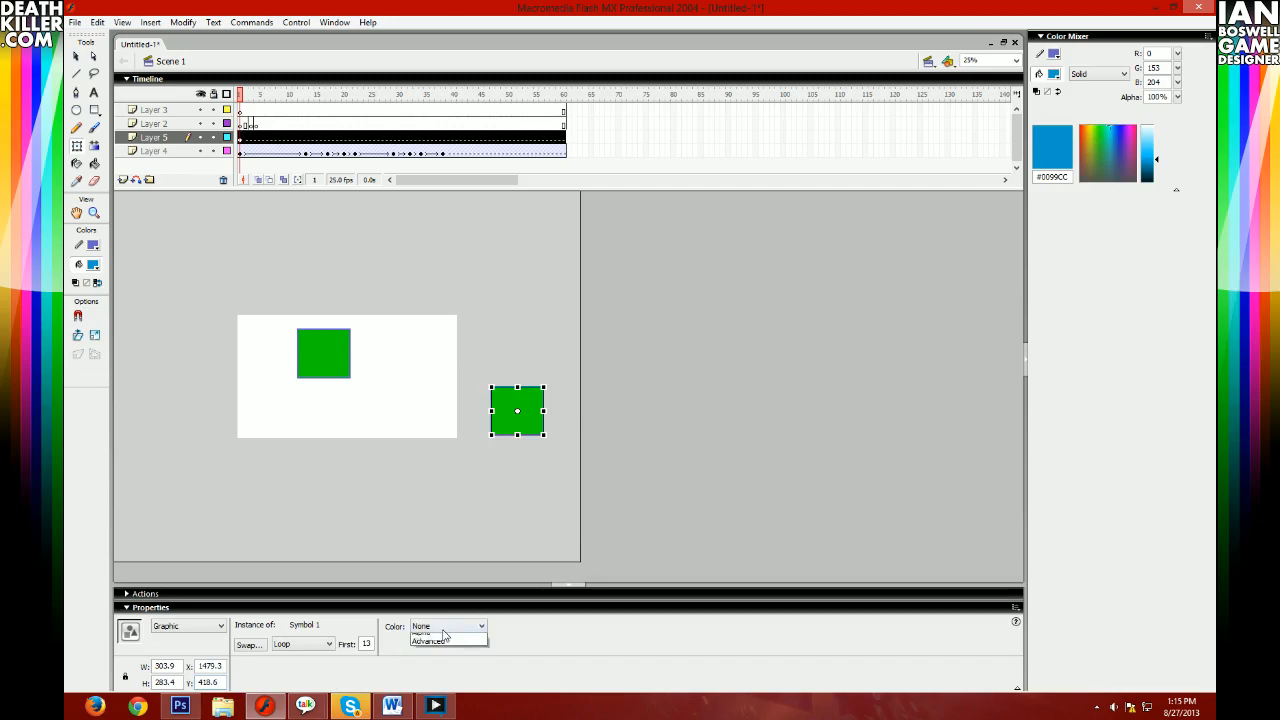
left_click(470, 657)
left_click(500, 625)
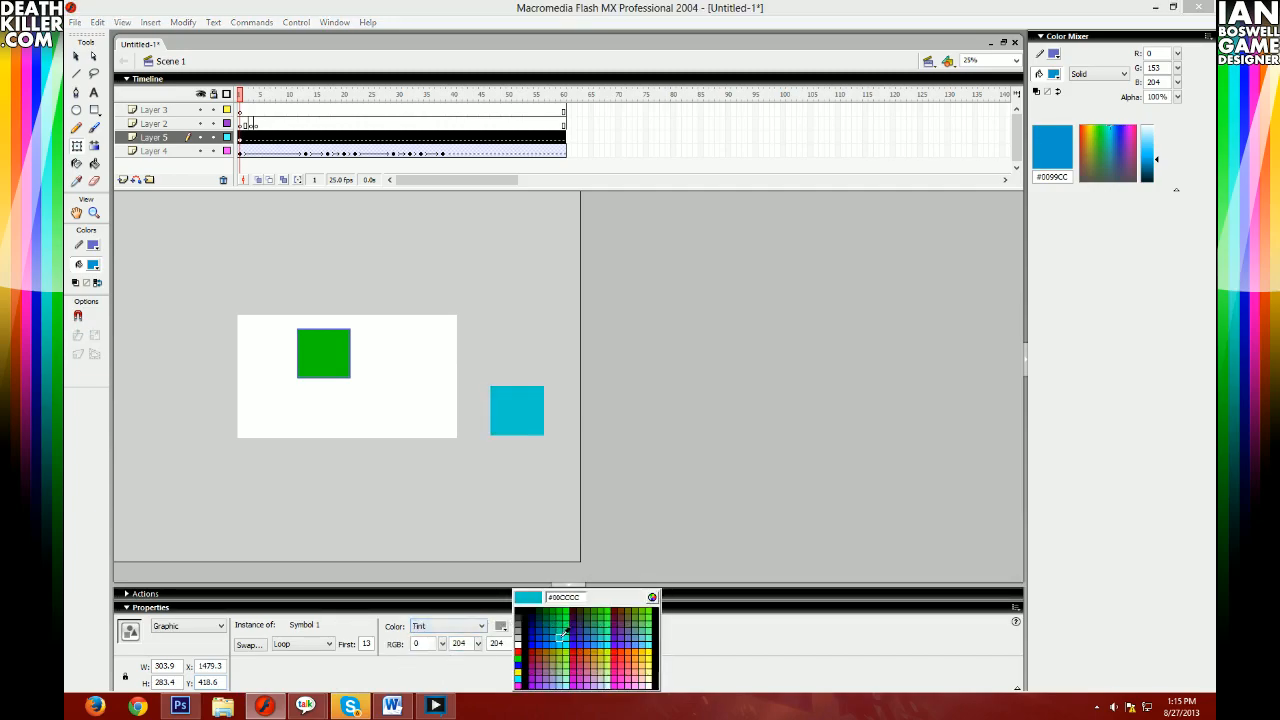
left_click(555, 622)
left_click(437, 347)
- Add keyframes at frames 6 and 7 on Layer 5, with the square slid horizontally onto the stage's lower right corner
left_click_drag(241, 138, 272, 139)
left_click_drag(537, 420, 448, 420)
left_click(267, 138)
left_click(420, 403)
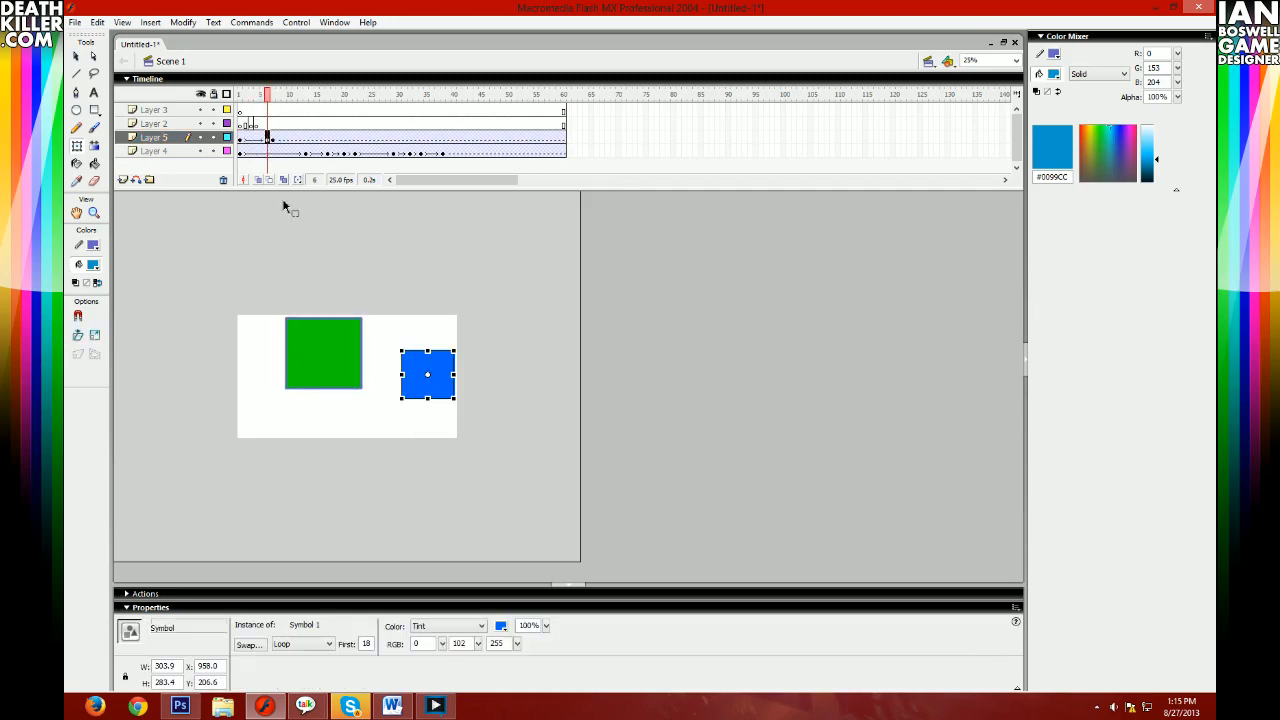
- Move the frame 7 keyframe on Layer 5 to frame 9 and replay the animation from the start
left_click(267, 138)
left_click(273, 138)
left_click_drag(273, 138, 284, 139)
left_click(273, 139)
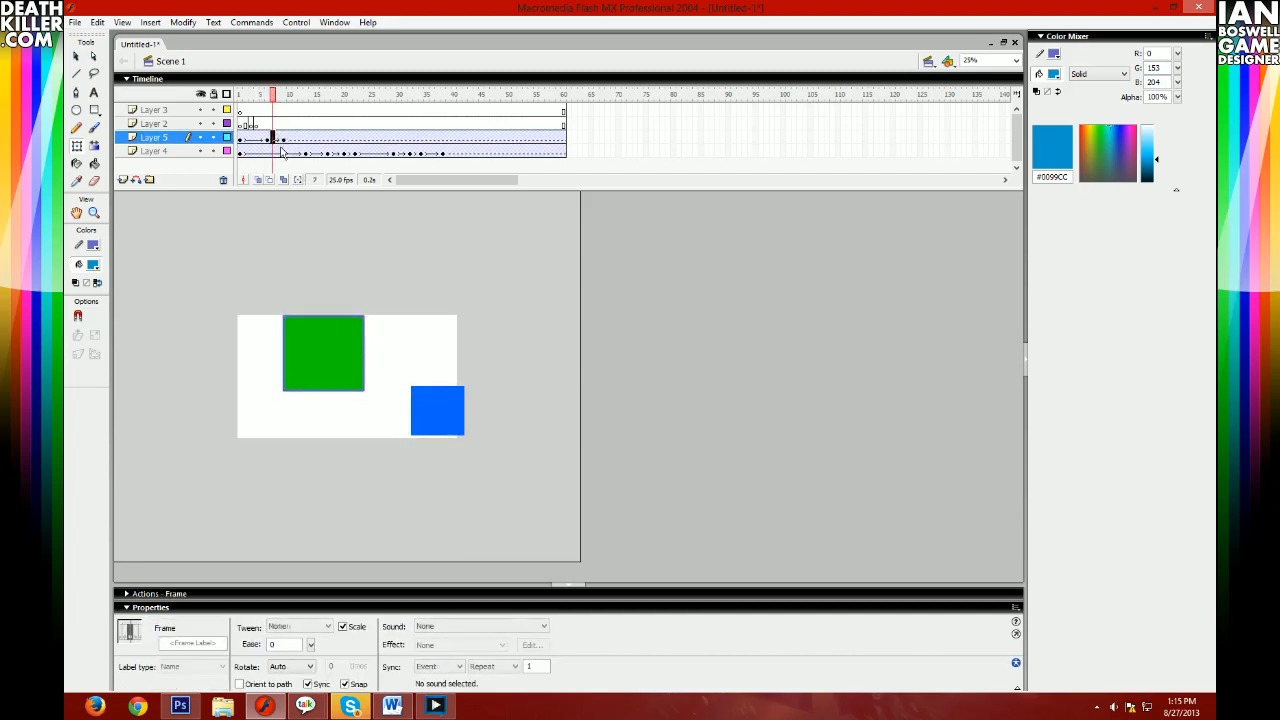
left_click(242, 109)
key("Return")
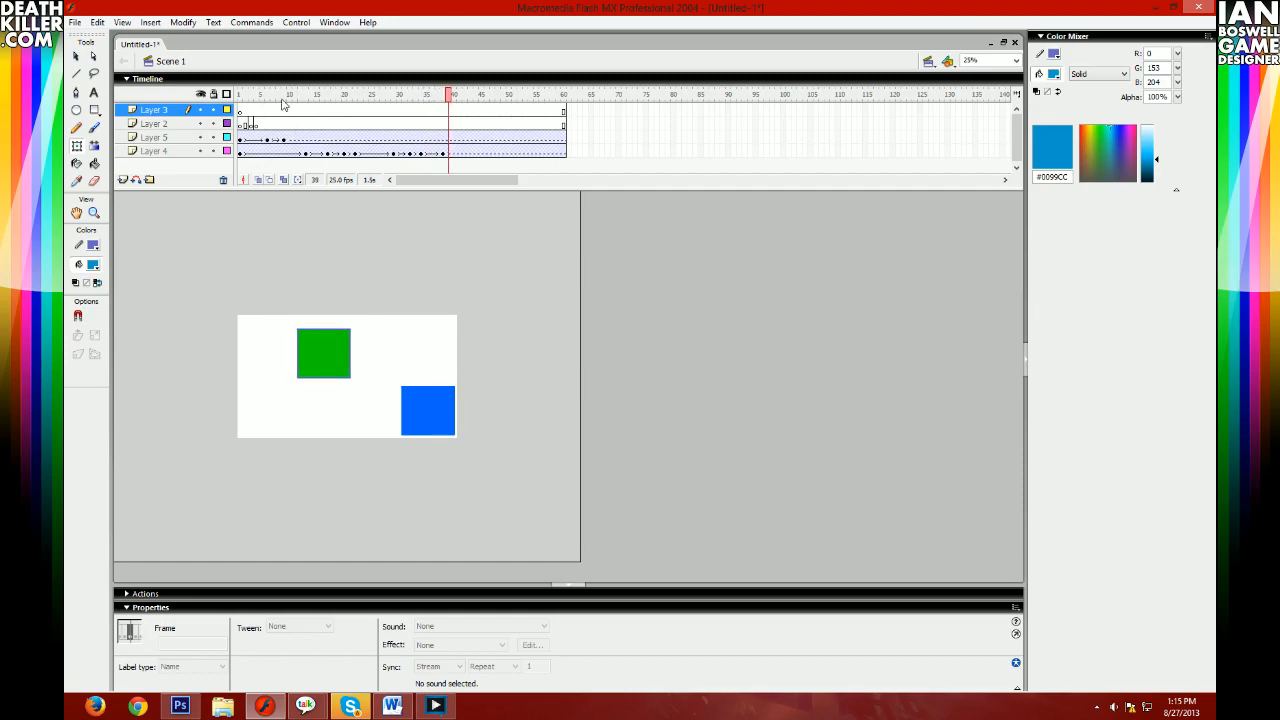
left_click(241, 111)
key("Return")
- Add keyframes at frame 41 on Layer 4 and frames 42 and 45 on Layer 5, rotating the blue square slightly at frame 45
left_click(455, 140)
left_click(457, 151)
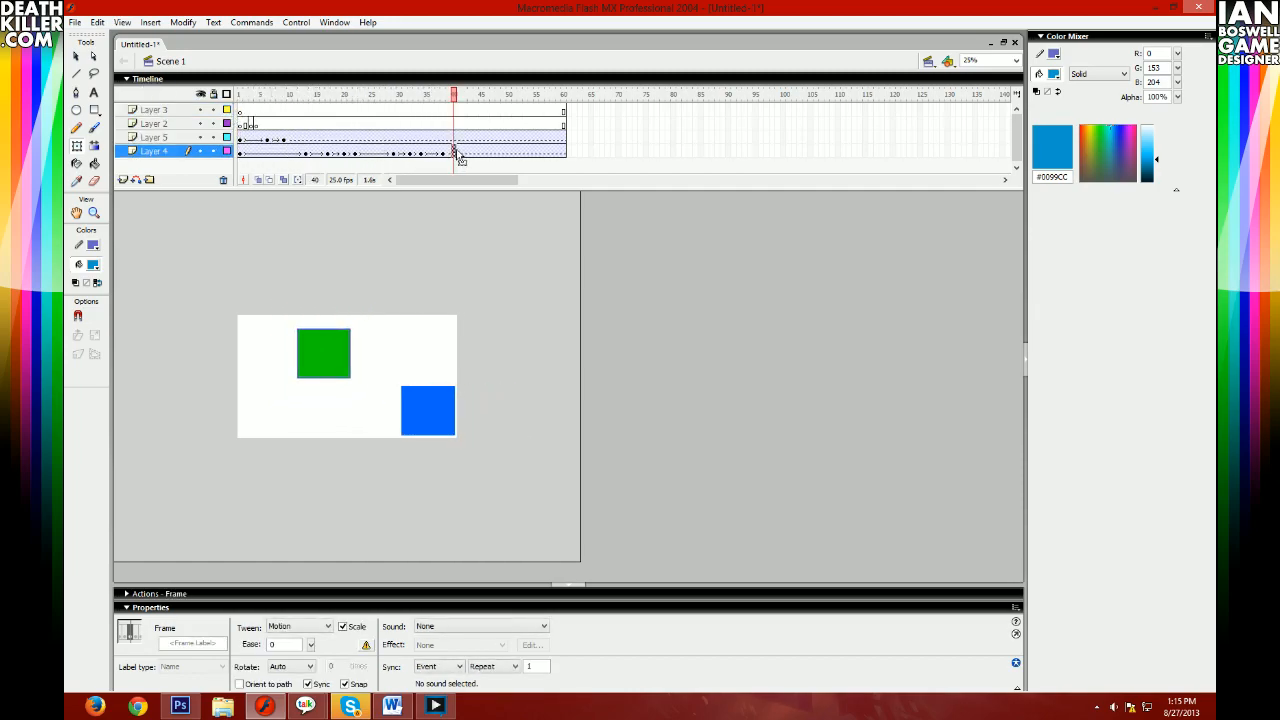
left_click(462, 139)
left_click(466, 140)
left_click(471, 140)
left_click(482, 140)
left_click_drag(467, 383, 451, 374)
left_click(471, 140)
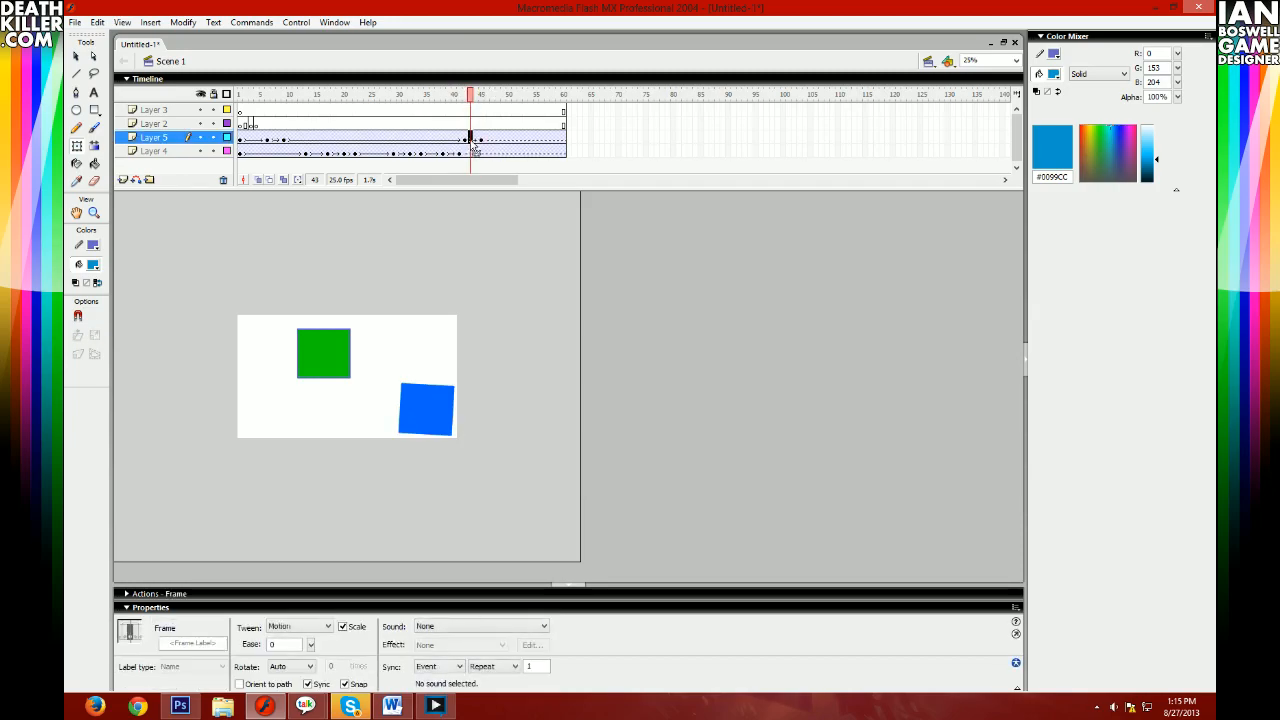
- Add keyframes at frames 47, 49 and 57 on Layer 5 to rock the blue square and settle it upright
left_click(488, 140)
left_click(499, 140)
left_click(491, 140)
left_click(498, 140)
left_click_drag(498, 140, 526, 140)
left_click(503, 126)
left_click(503, 139)
left_click(498, 140)
left_click(547, 140)
- Replay the animation from the start to check the blue square's slide and rocking motion
key("Return")
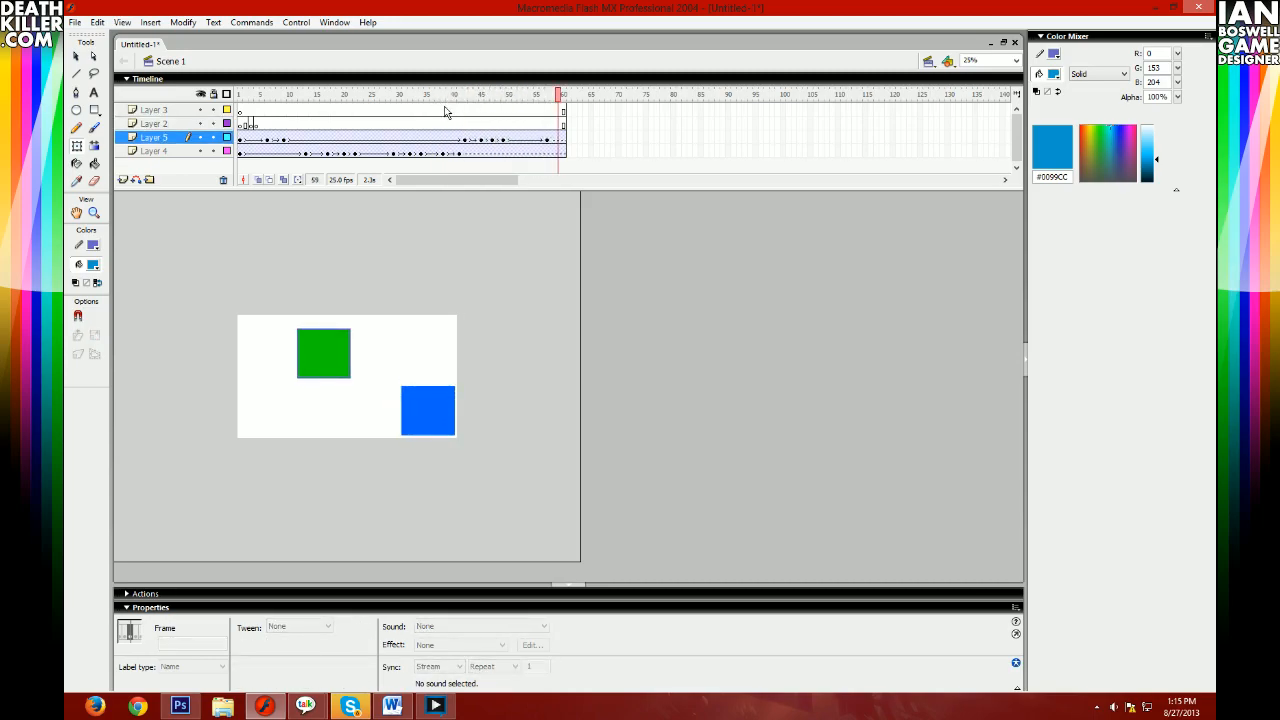
left_click(447, 112)
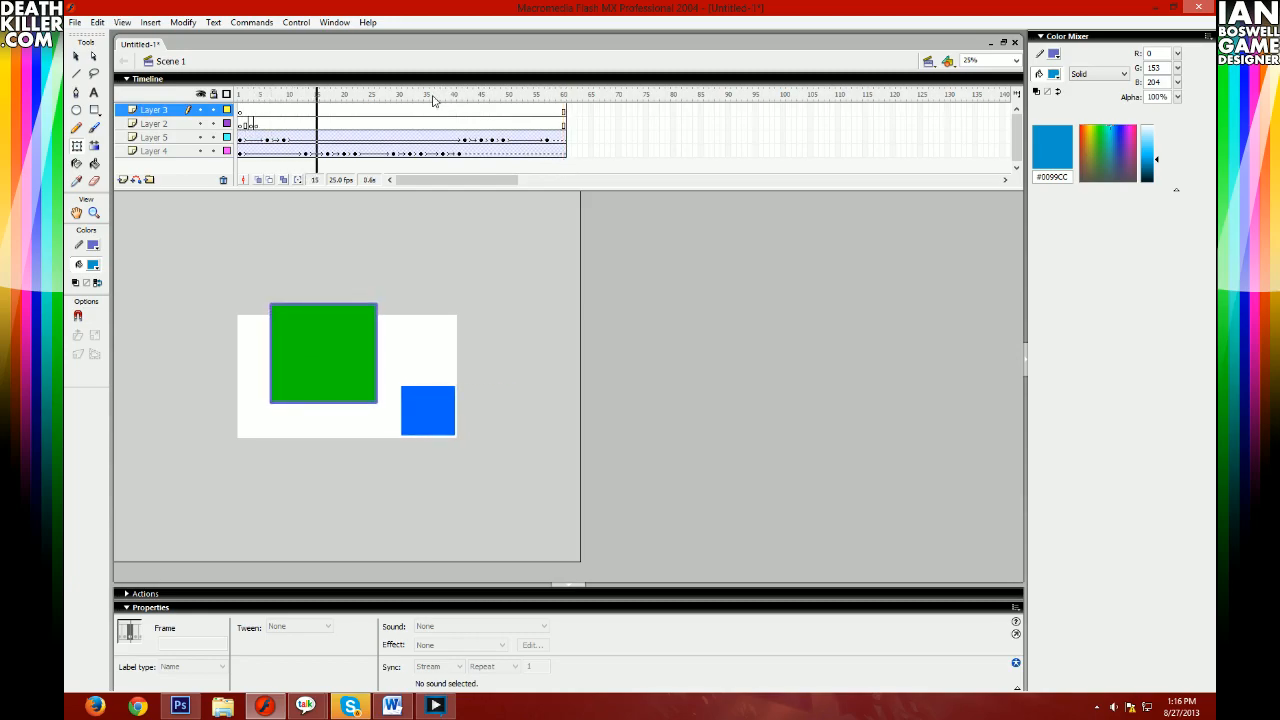
left_click(242, 138)
key("Return")
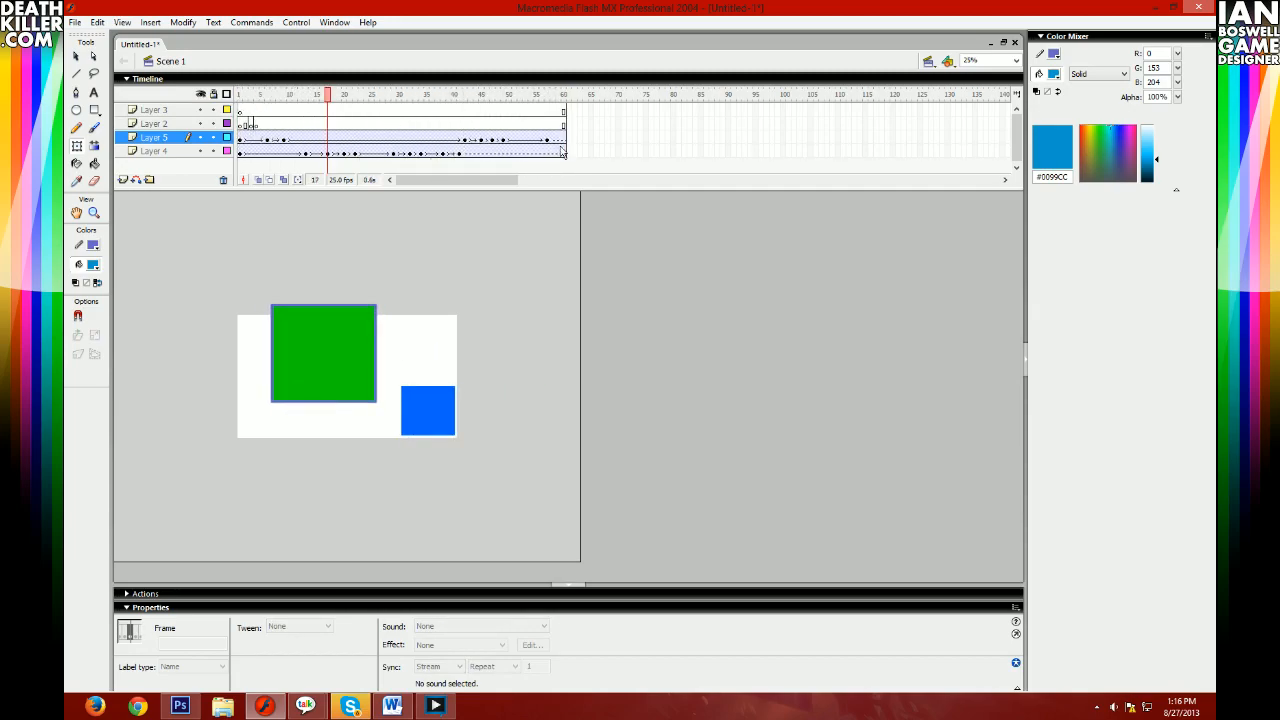
- Extend all four layers to frame 78 and replay the animation from the start
left_click(579, 152)
left_click(569, 111, "shift")
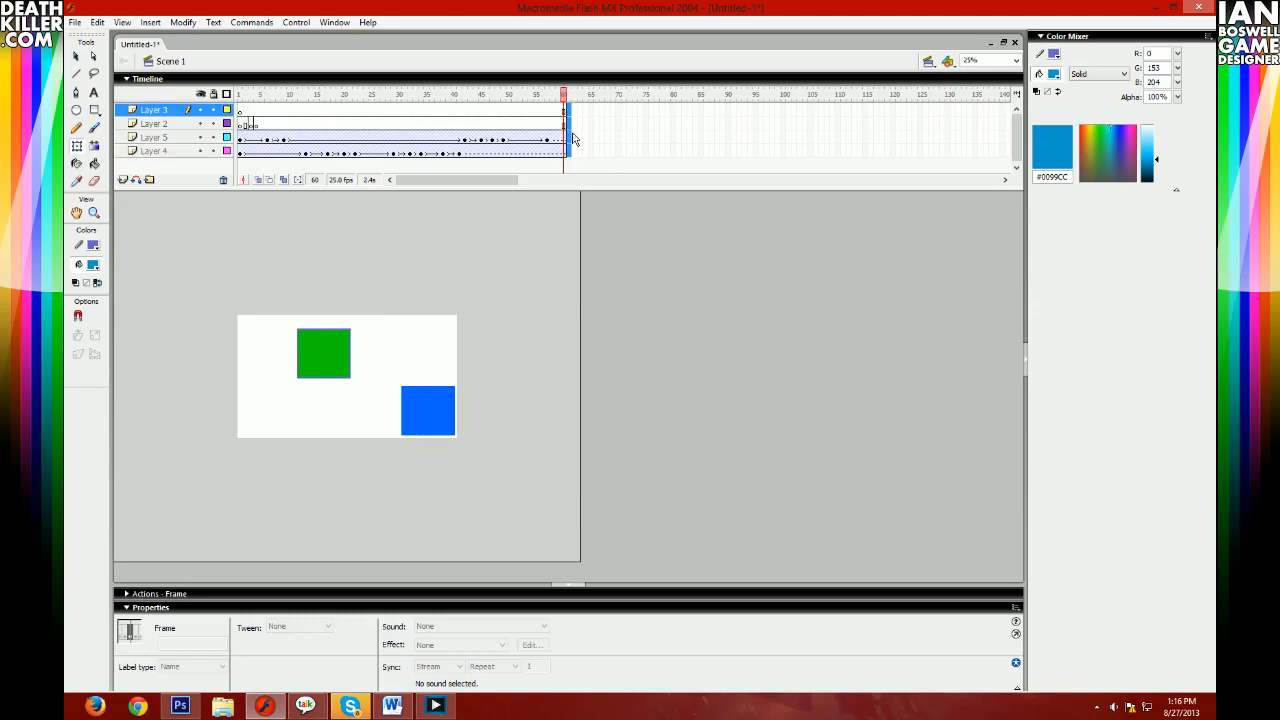
left_click_drag(661, 131, 661, 129)
left_click(563, 137)
left_click(240, 96)
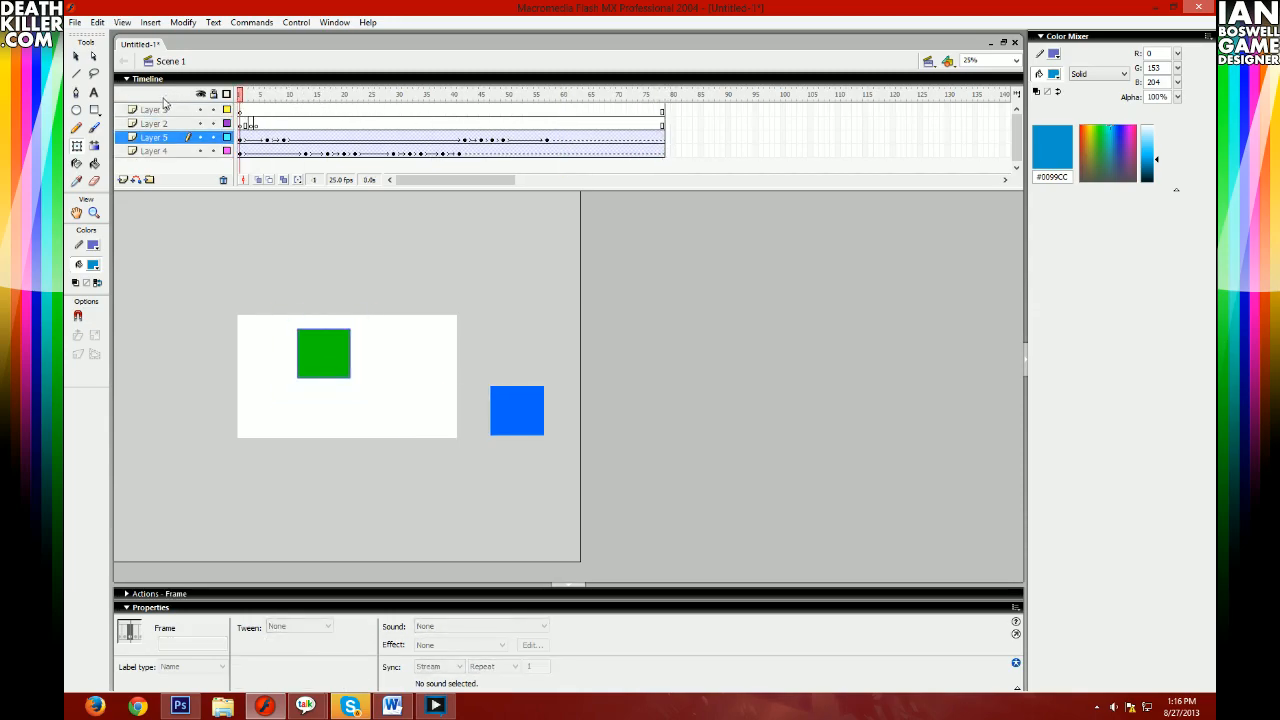
key("Return")
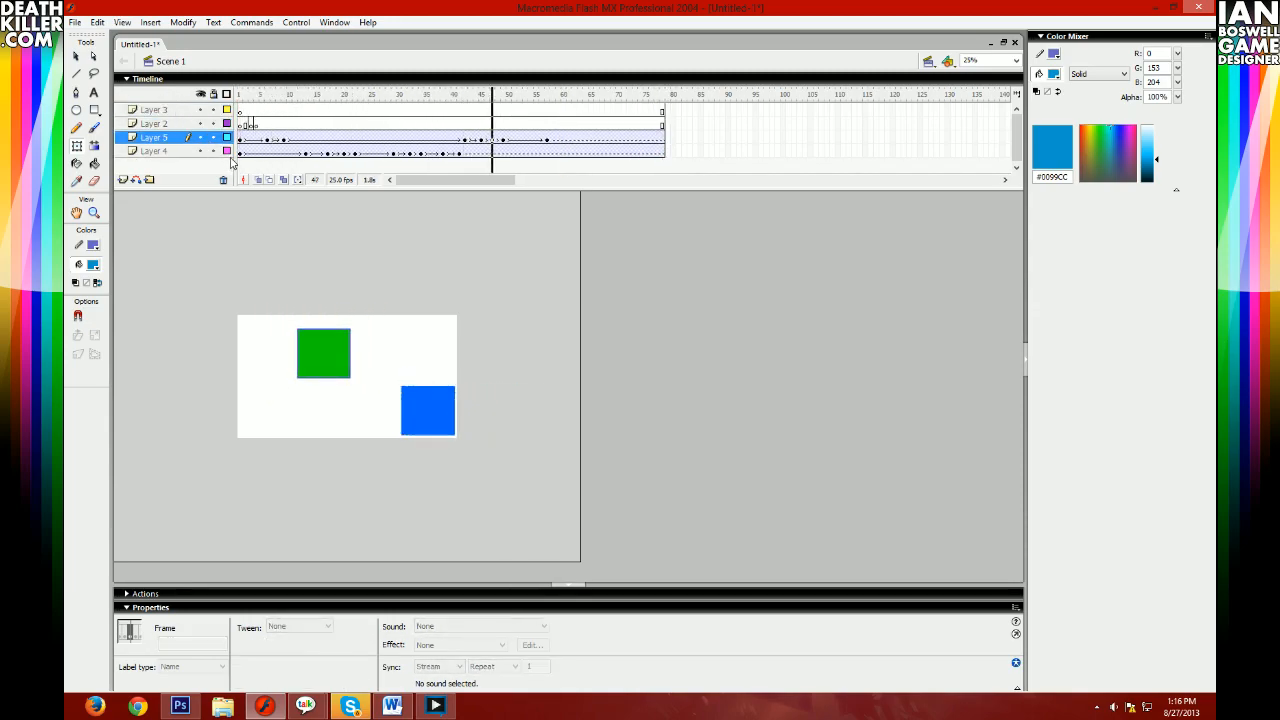
- Add another settling keyframe for the blue square on Layer 5, place it at frame 52, and replay the animation
left_click(541, 137)
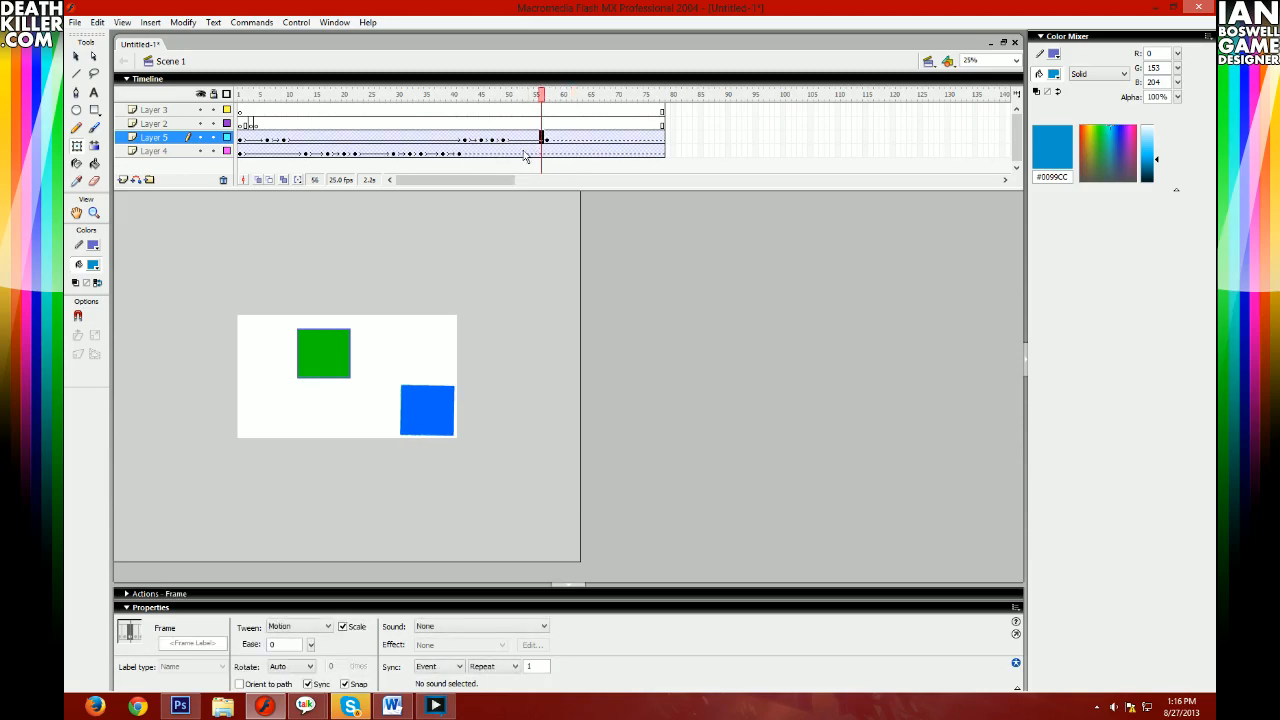
left_click(418, 418)
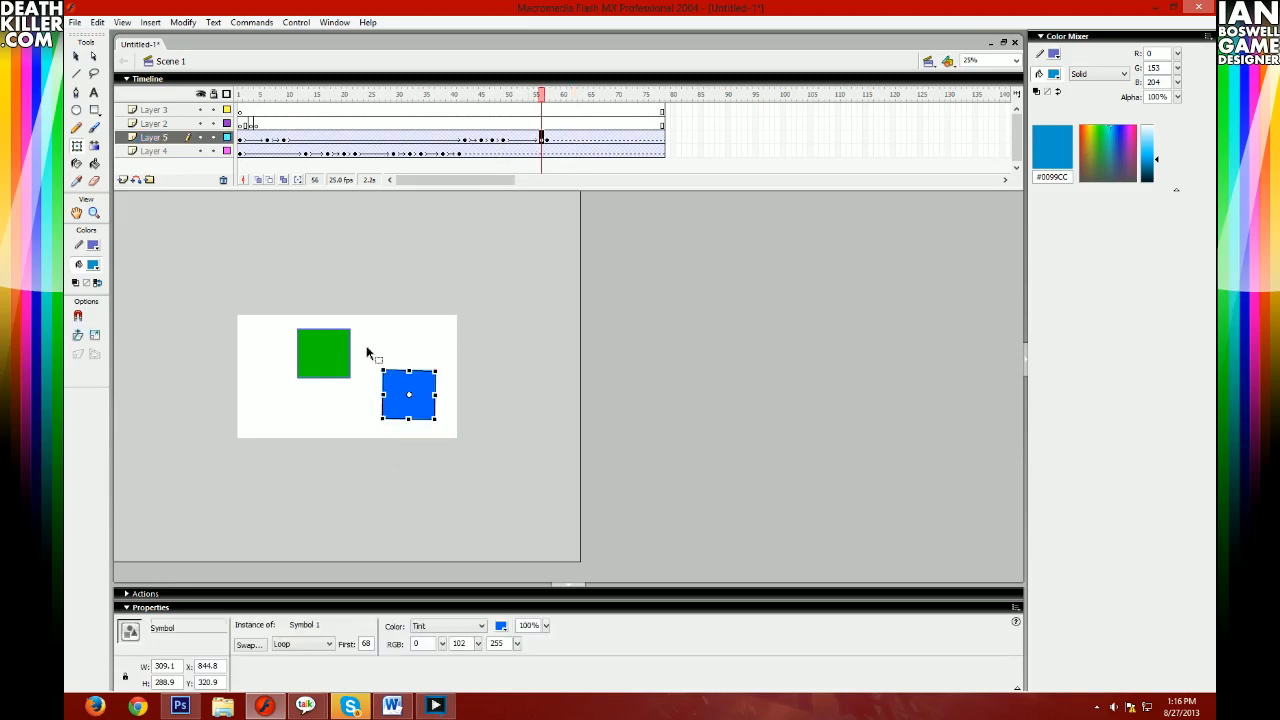
left_click(541, 138)
key("Return")
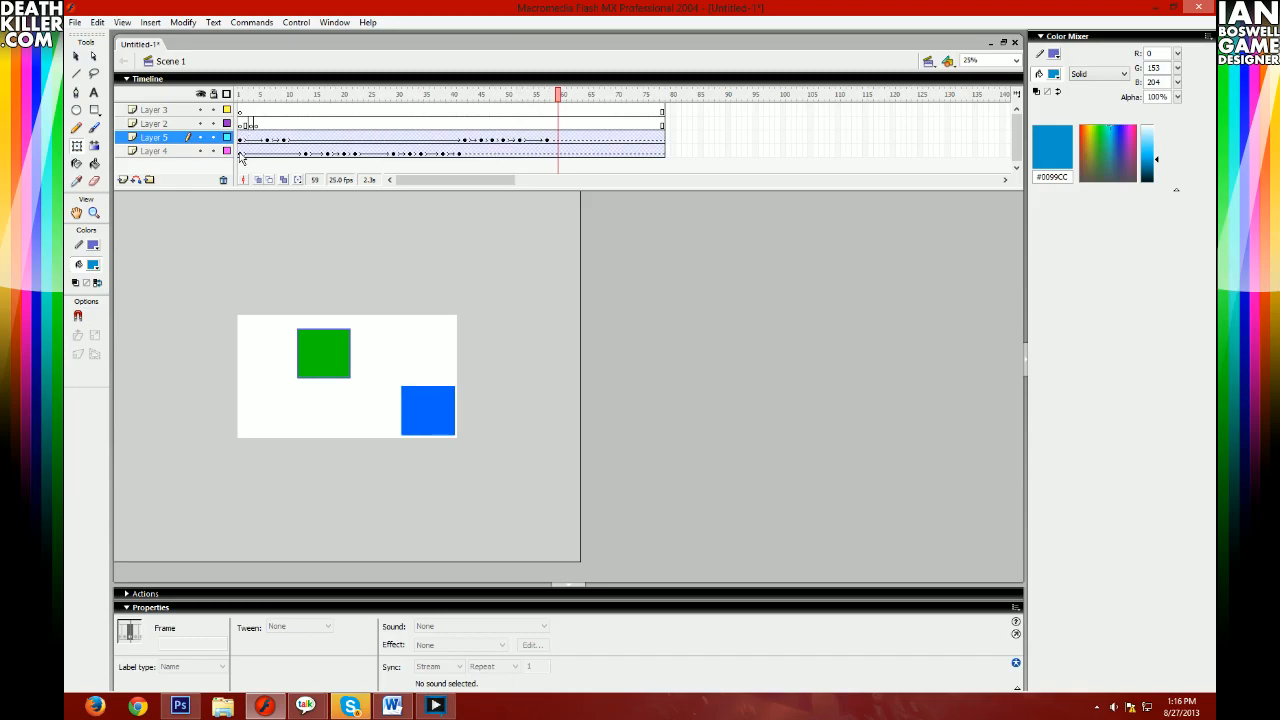
- Launch Audacity and dismiss its welcome dialog
left_click(68, 712)
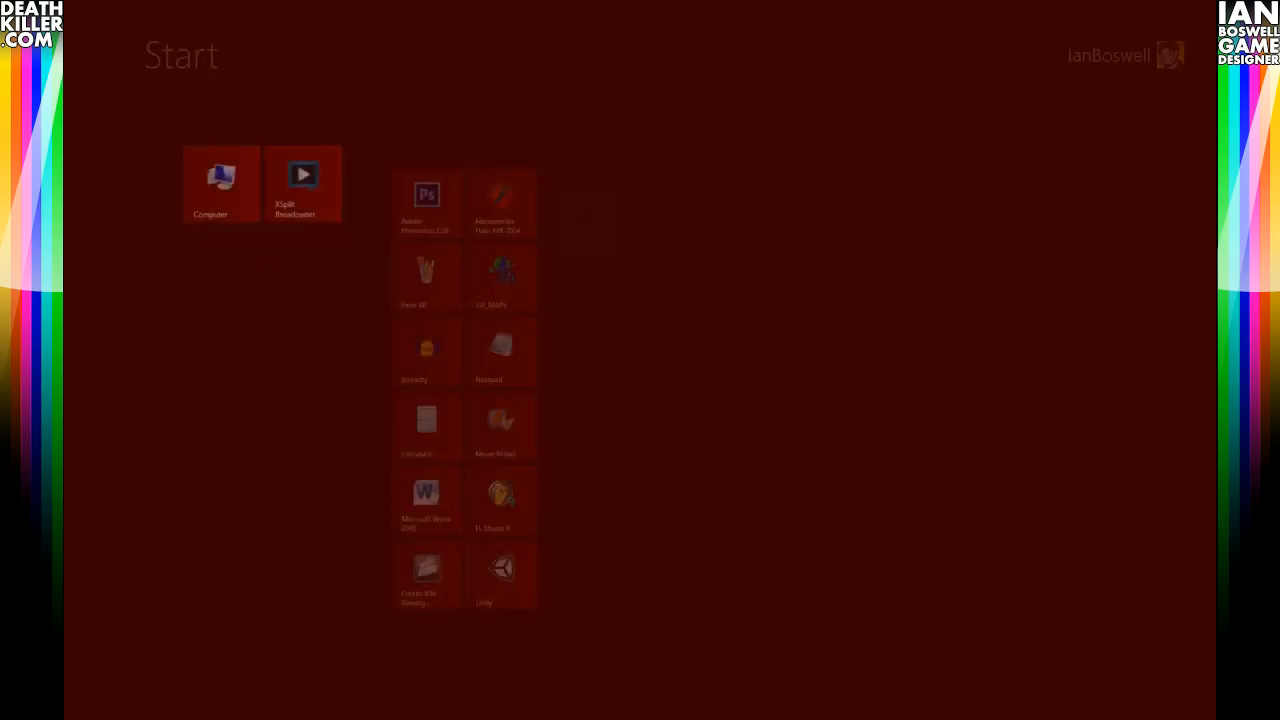
left_click(393, 334)
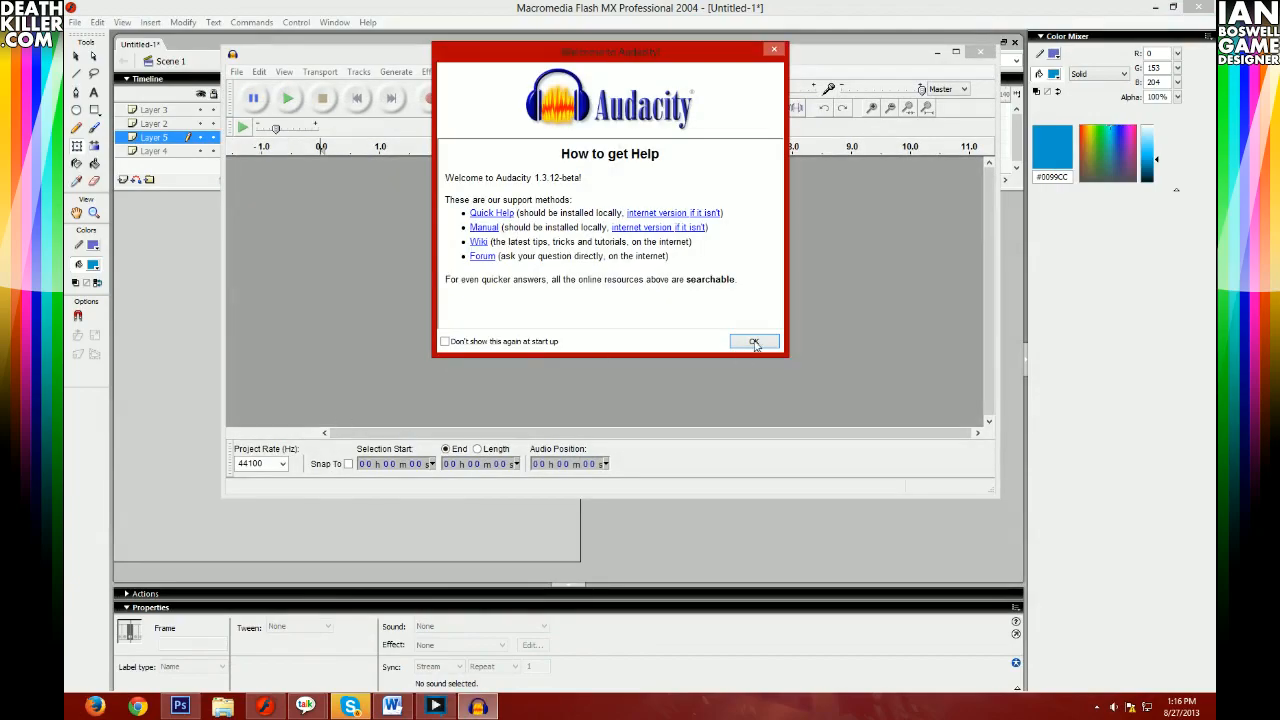
left_click(754, 342)
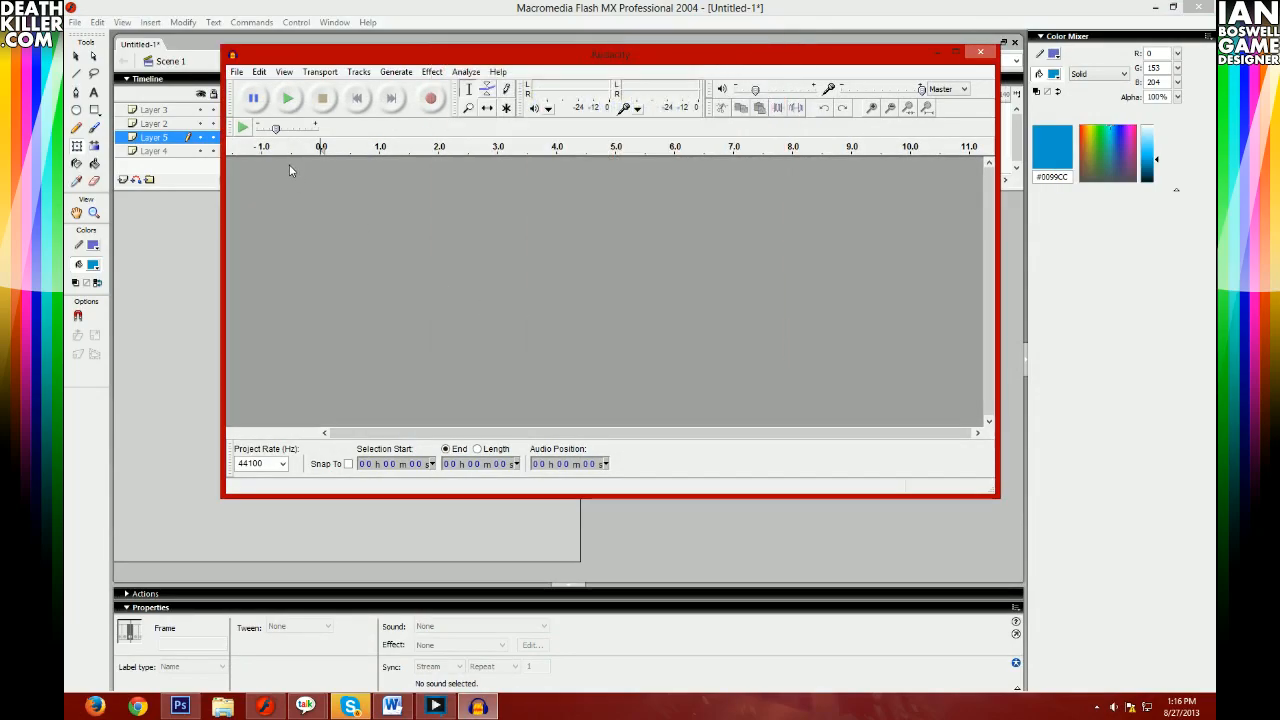
- Record a short voice clip of about 2 seconds in a new audio track
left_click(432, 98)
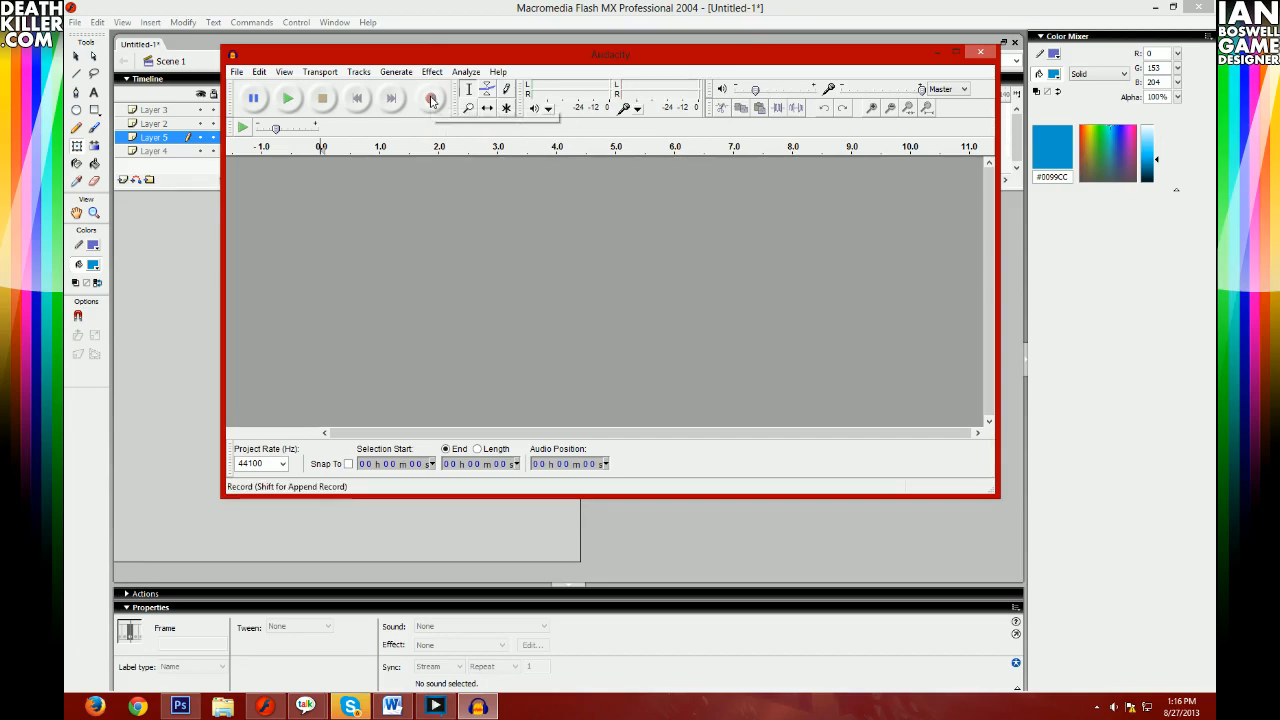
left_click(432, 98)
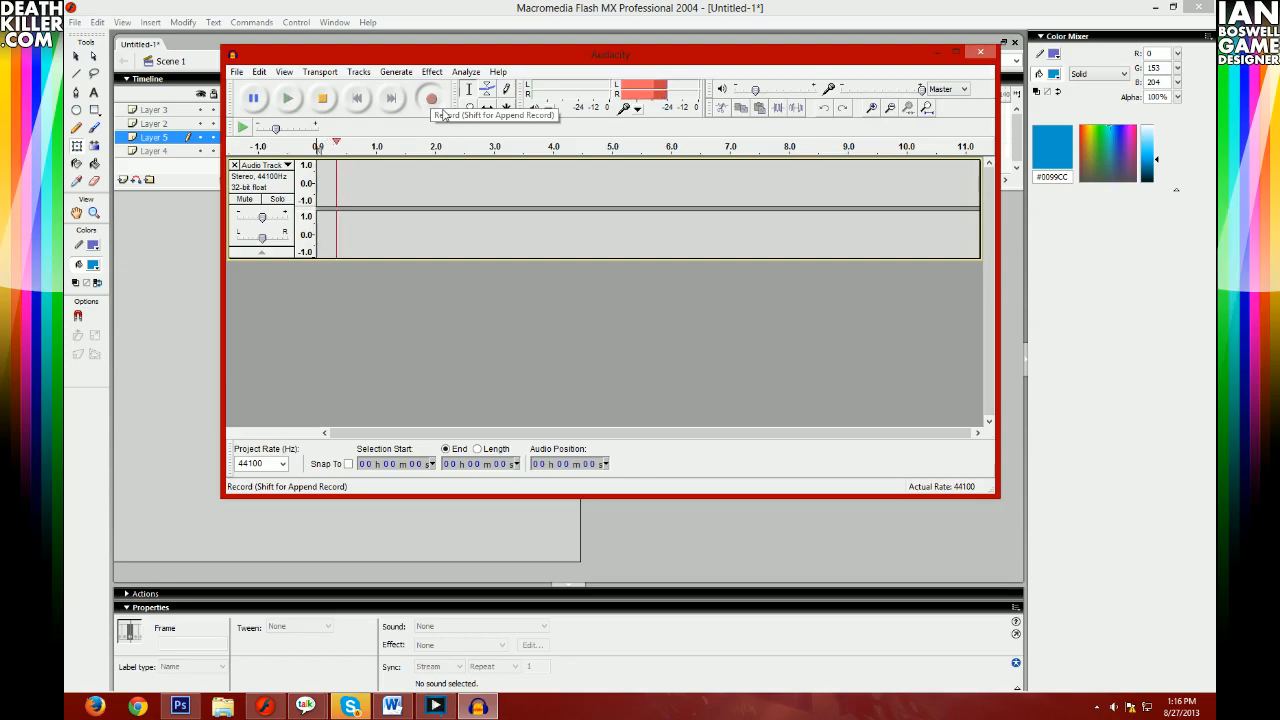
left_click(322, 98)
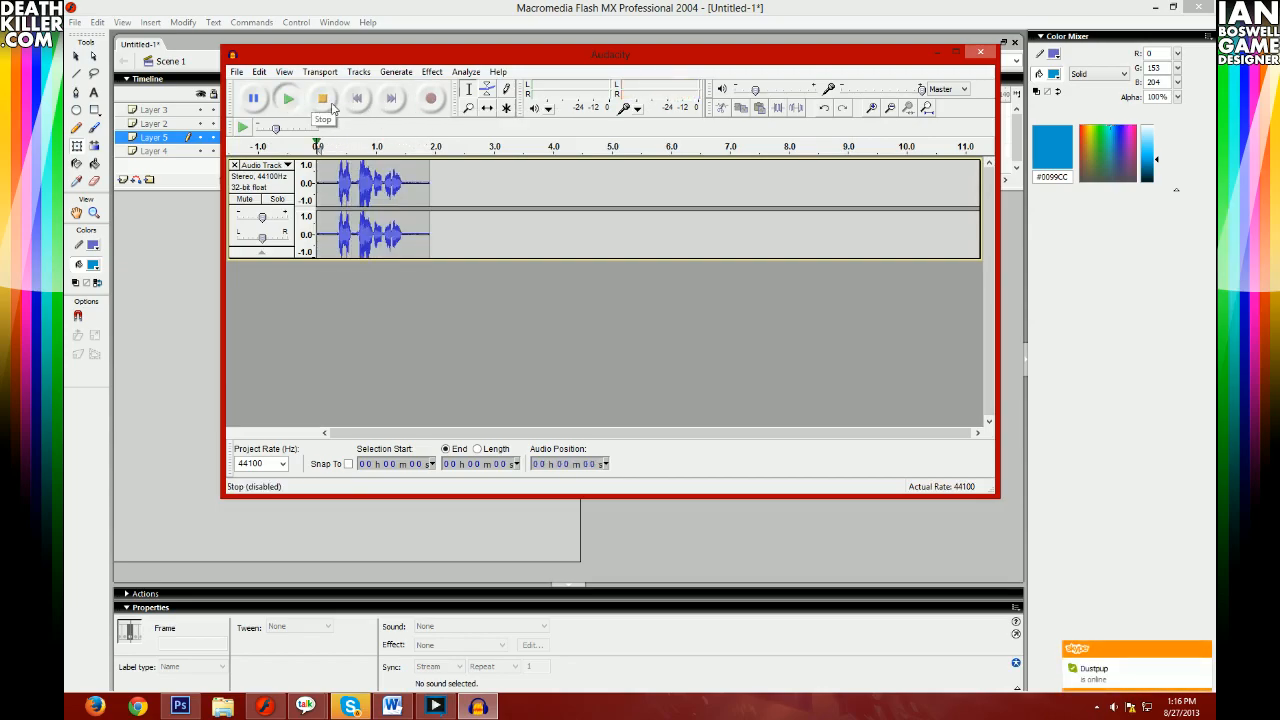
- Export the recording to the Desktop as the MP3 file ofdijsdof, accepting the blank metadata
left_click(237, 72)
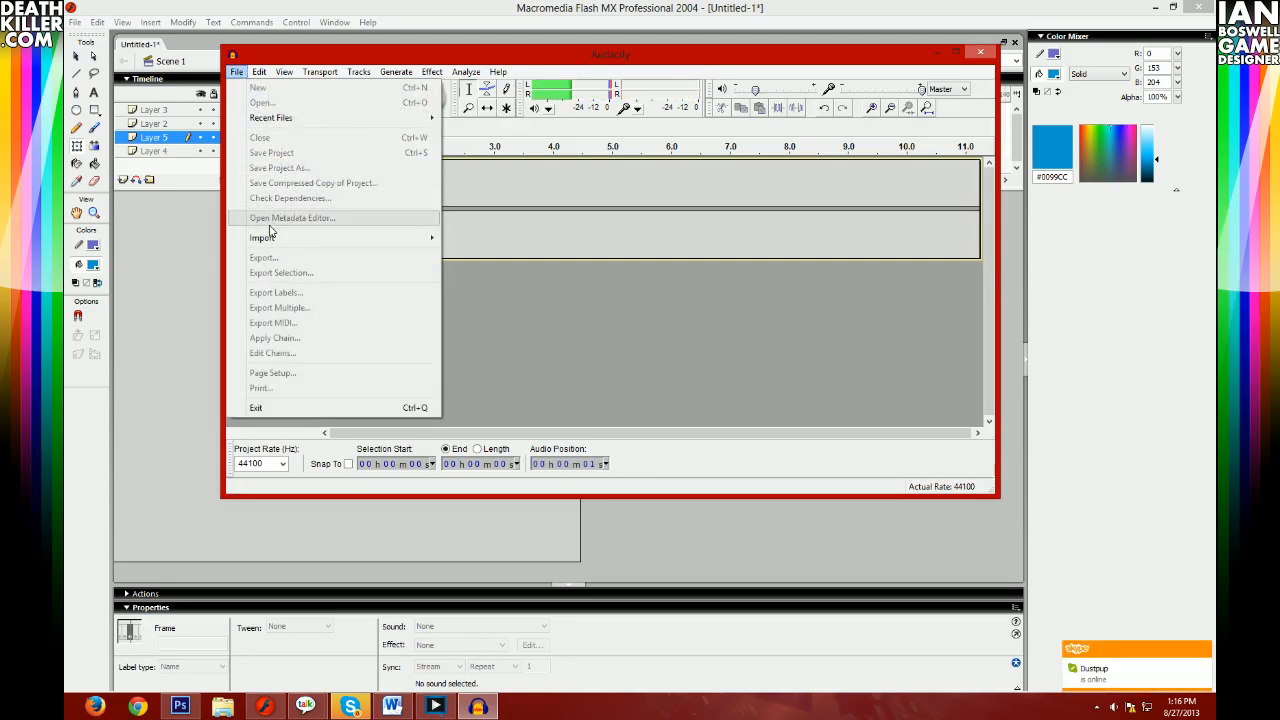
left_click(276, 258)
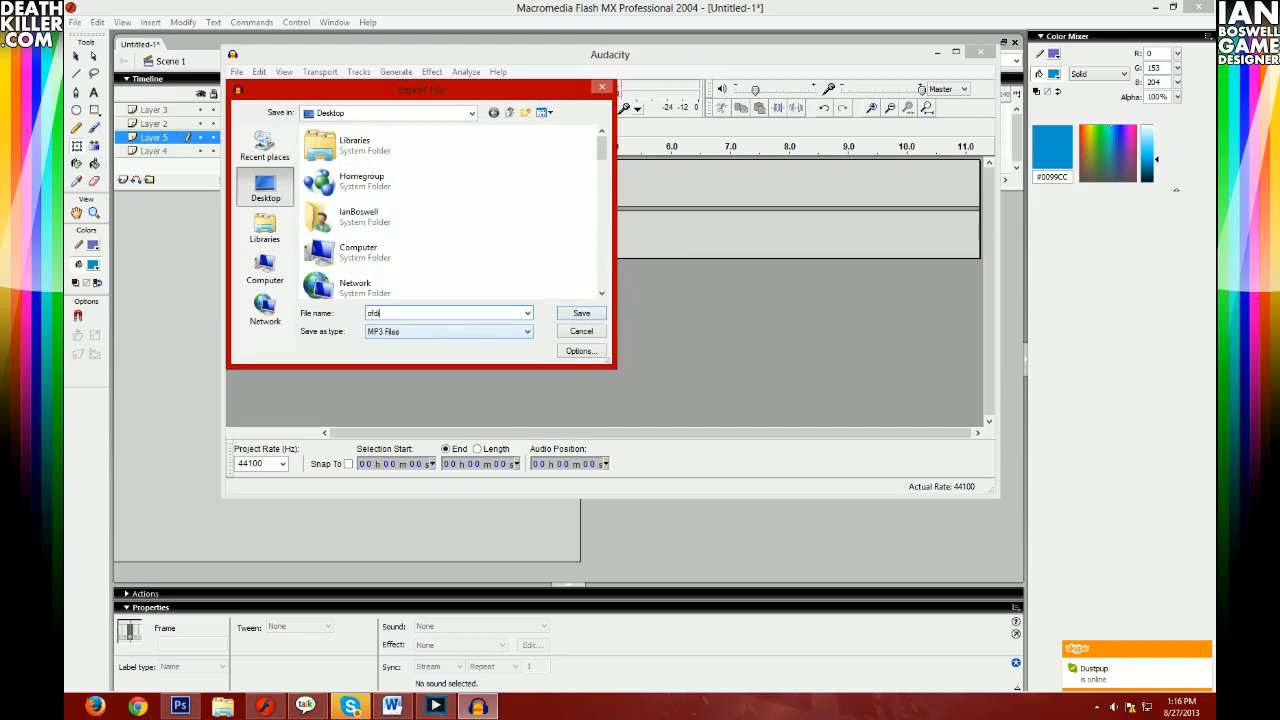
type("sfdf")
key("Return")
left_click(535, 457)
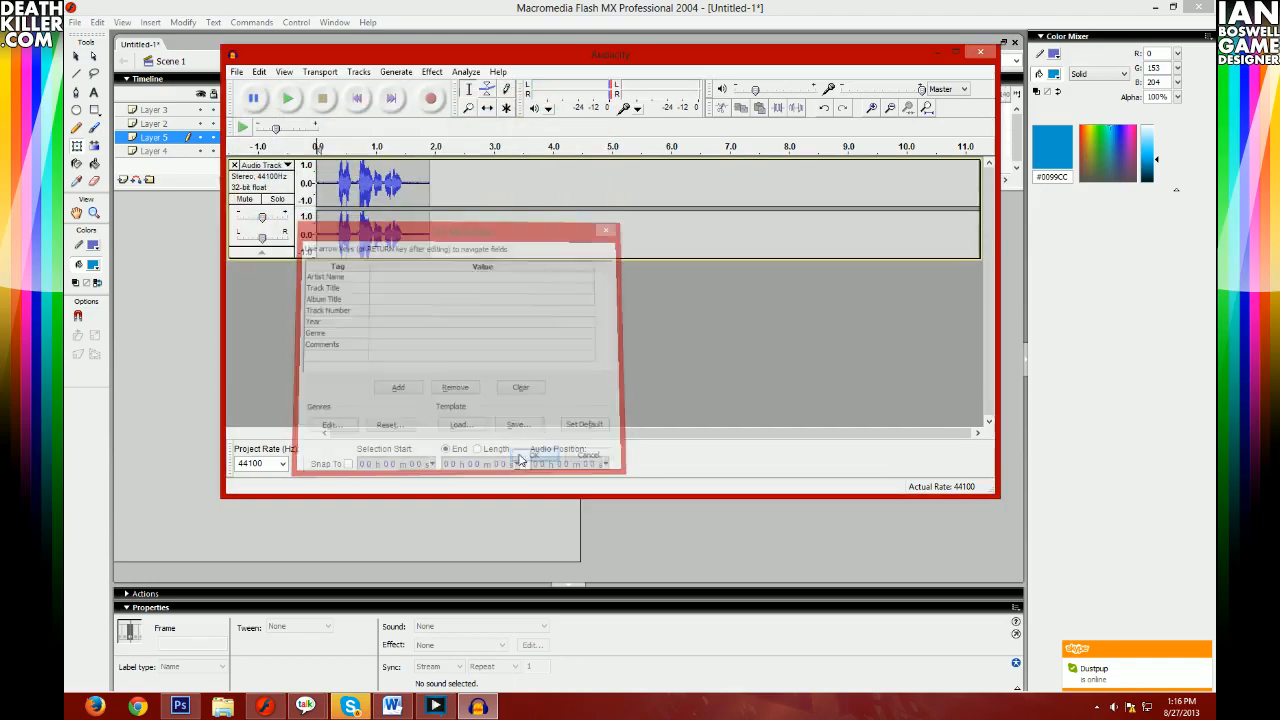
- Switch back to Flash and import the recorded MP3 file ofdijsdof from the Desktop
left_click(192, 283)
left_click(245, 124)
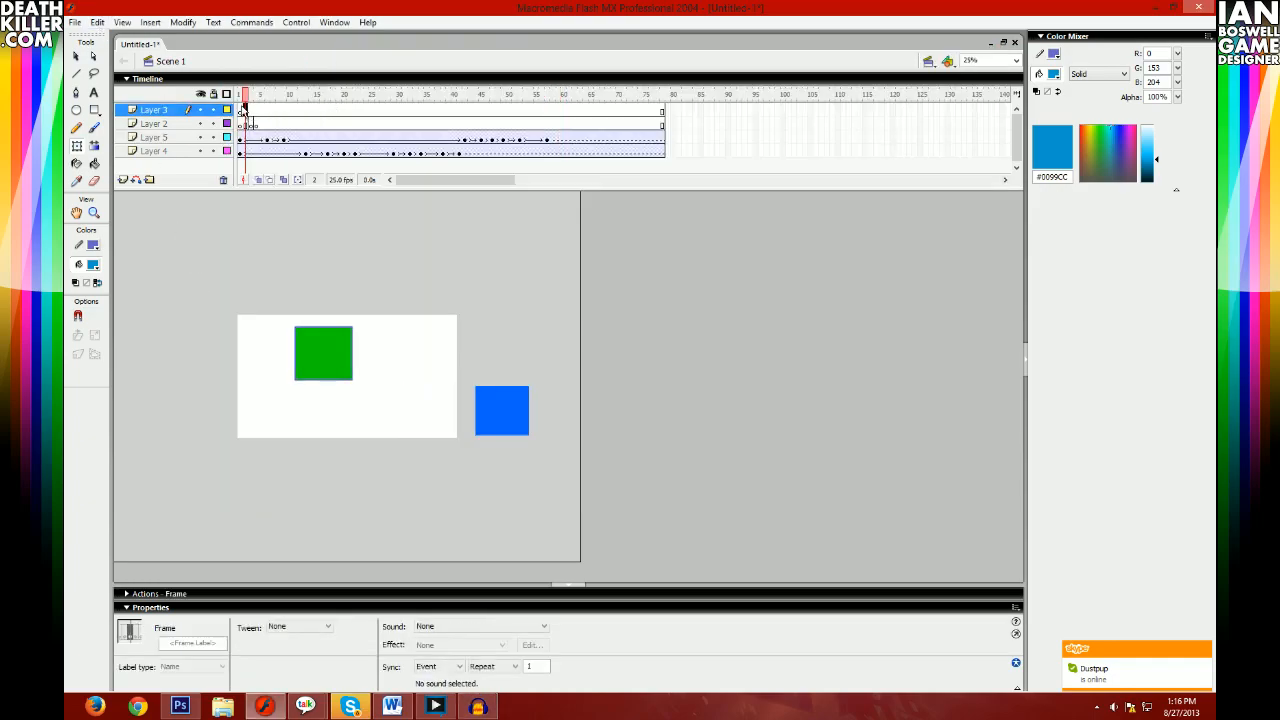
left_click(74, 22)
mouse_move(123, 229)
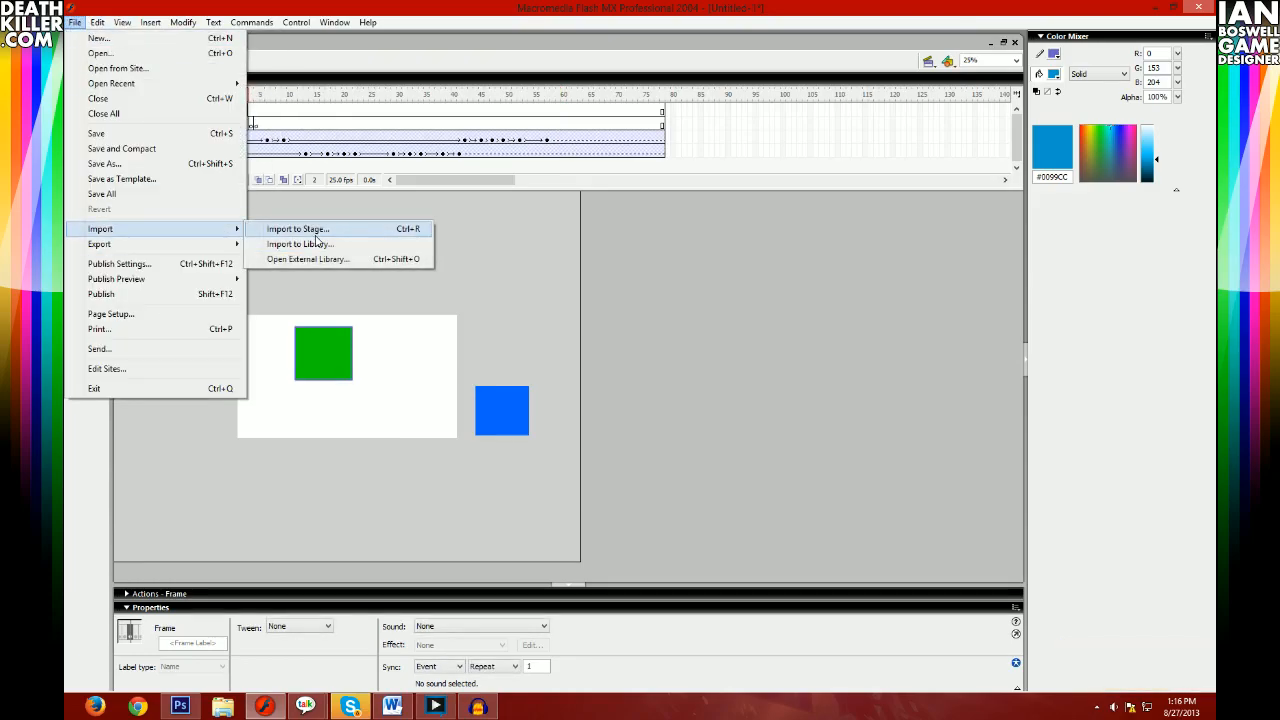
left_click(329, 232)
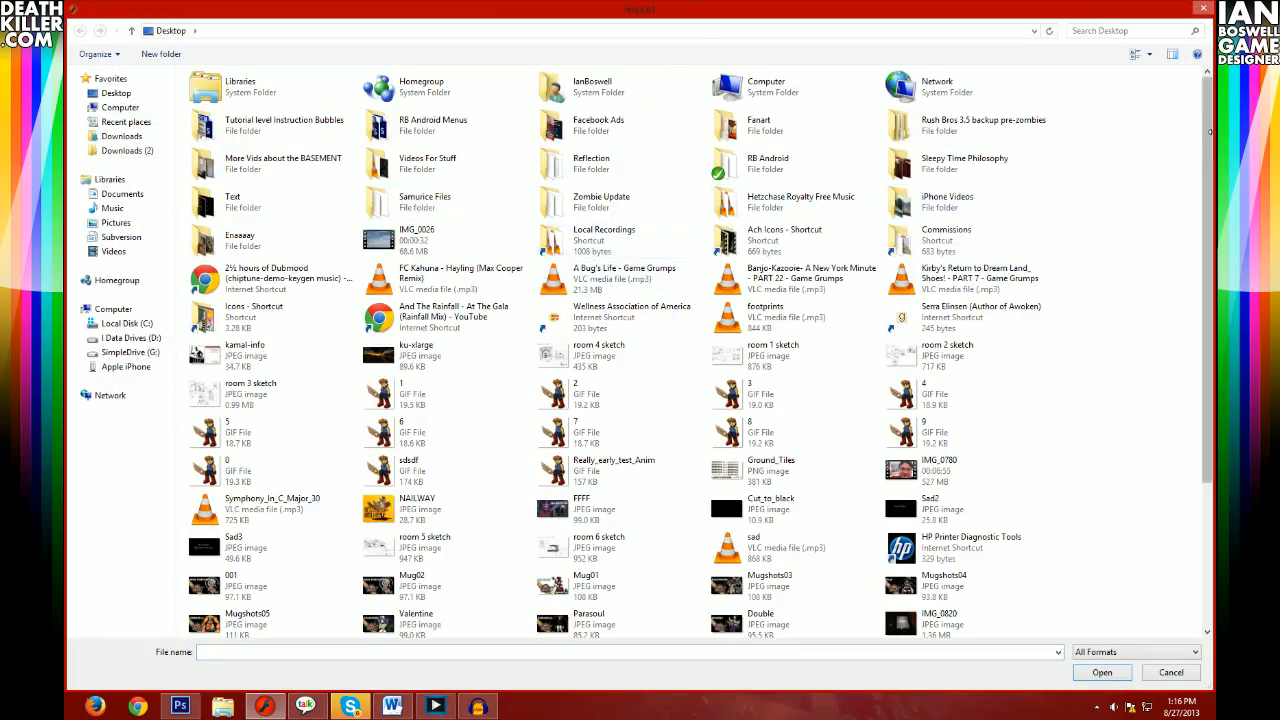
left_click_drag(1200, 314, 1199, 453)
double_click(412, 615)
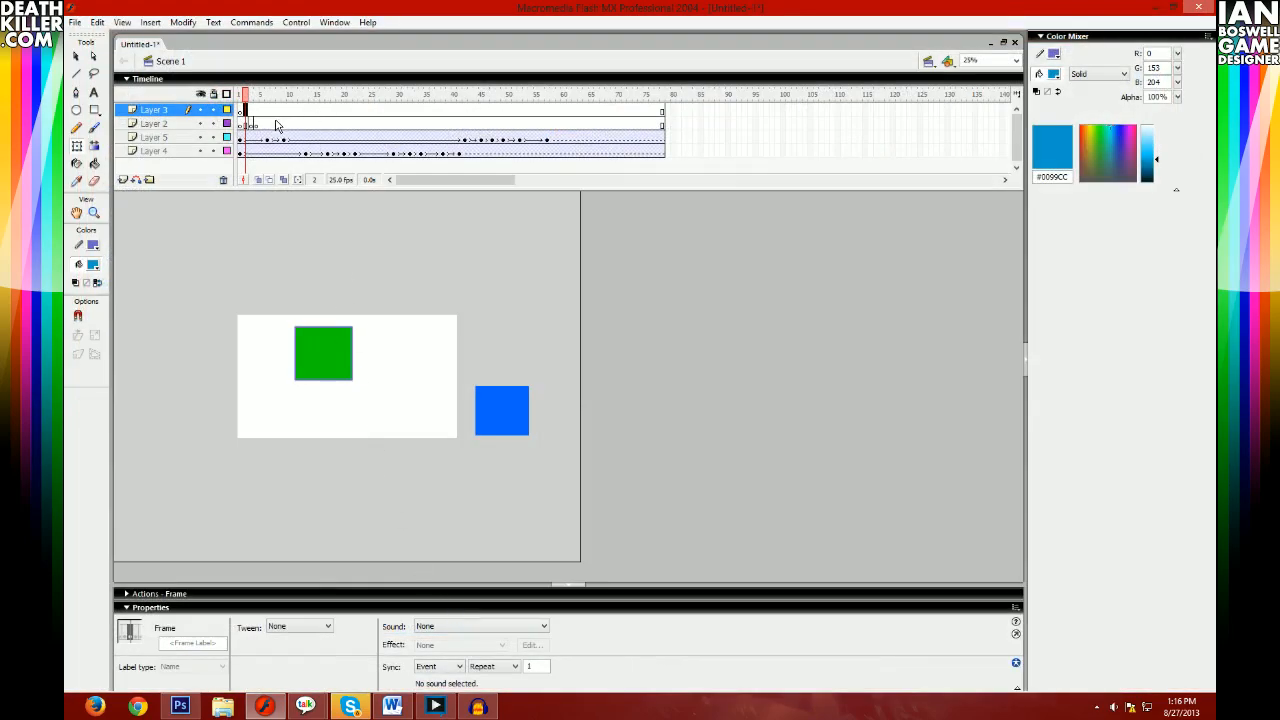
- Place the ofdijsdof sound from the library on a Layer 3 keyframe at frame 16 with its sync set to Stream
key("ctrl+l")
left_click(1062, 316)
left_click(323, 271)
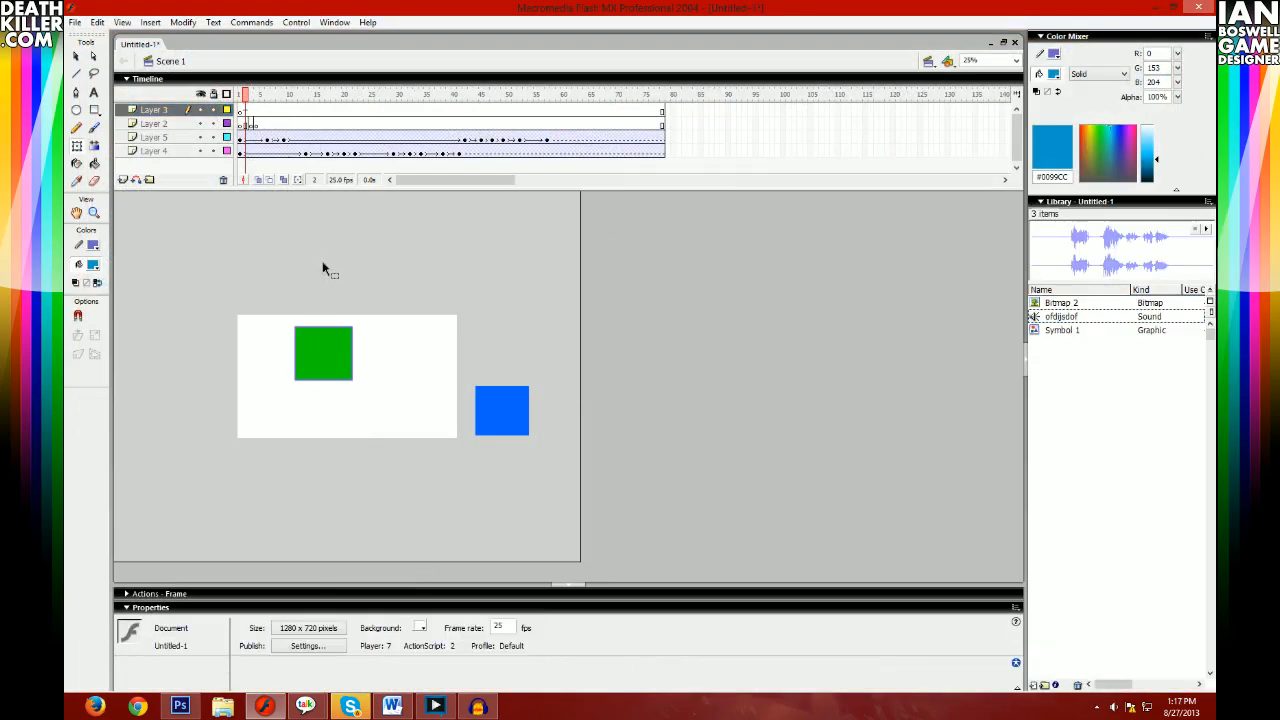
left_click(260, 106)
left_click(242, 110)
left_click_drag(242, 110, 321, 111)
left_click(241, 111)
left_click(440, 666)
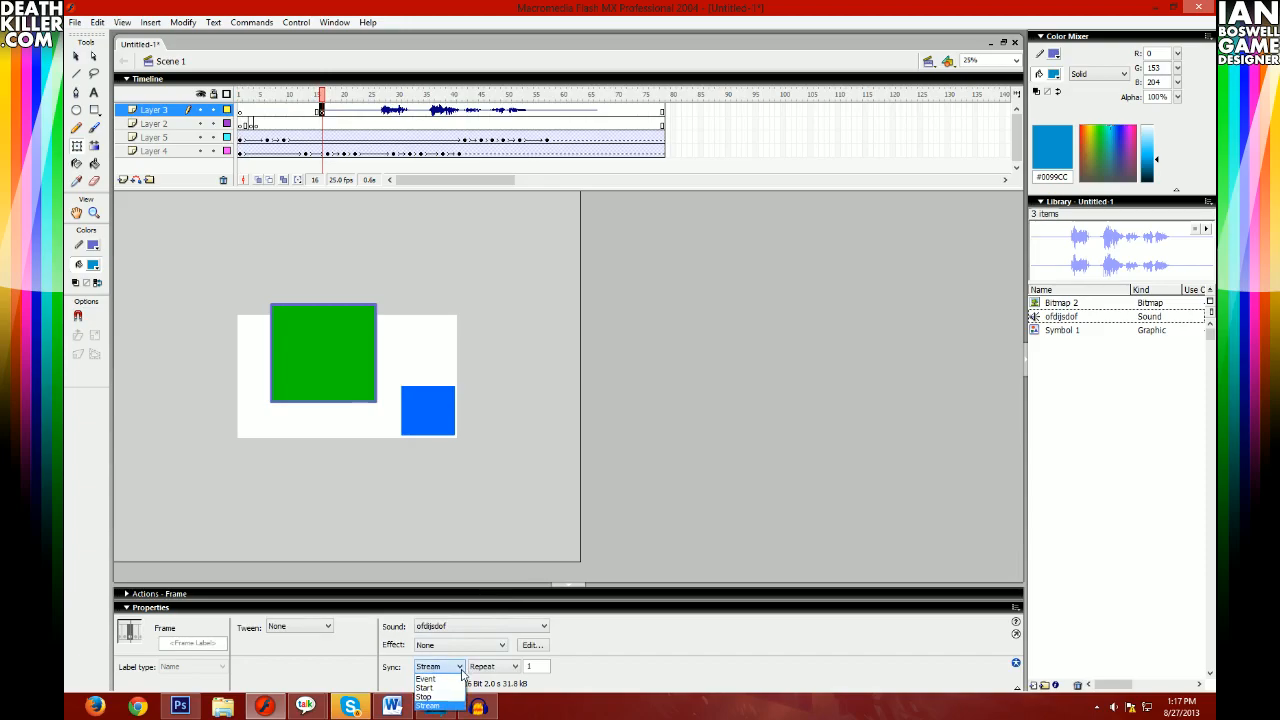
left_click(428, 705)
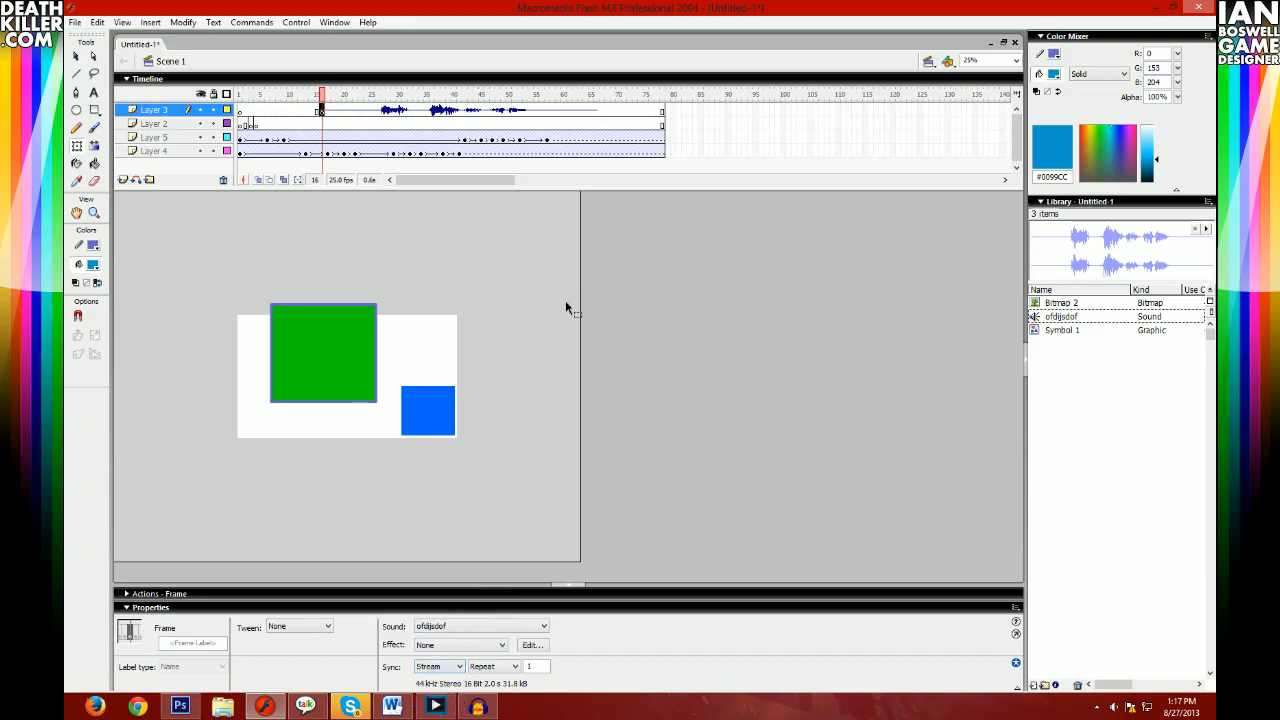
- Move the sound's starting keyframe on Layer 3 to frame 13 and play the animation with the audio
left_click(386, 231)
left_click(321, 110)
left_click_drag(325, 109, 310, 120)
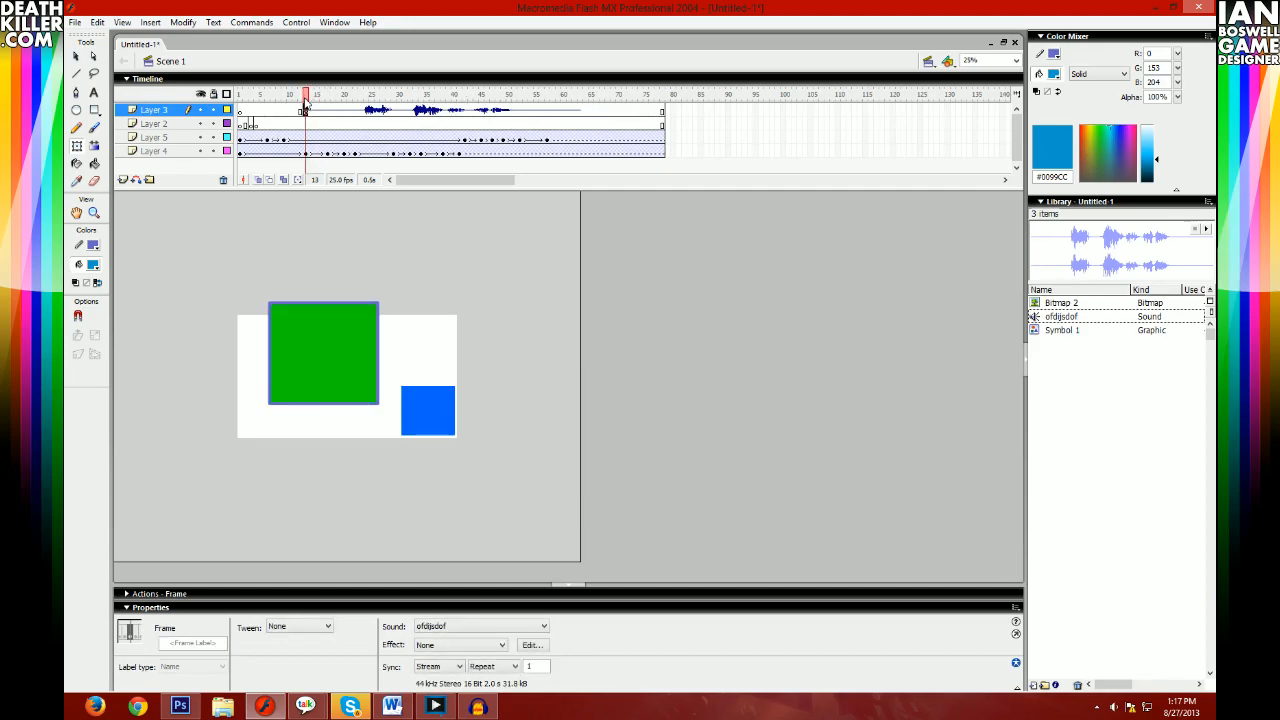
key("Return")
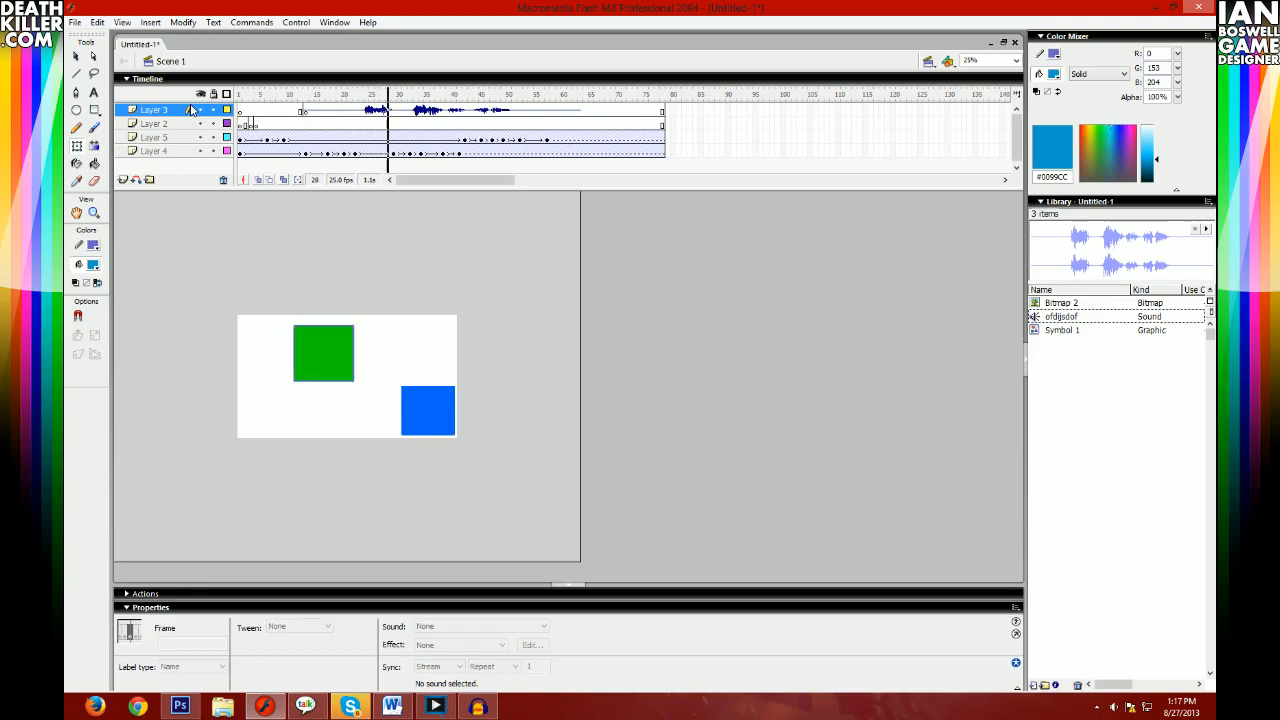
- Move the sound's starting keyframe on Layer 3 to frame 29 and play the animation from the first frame
left_click(305, 111)
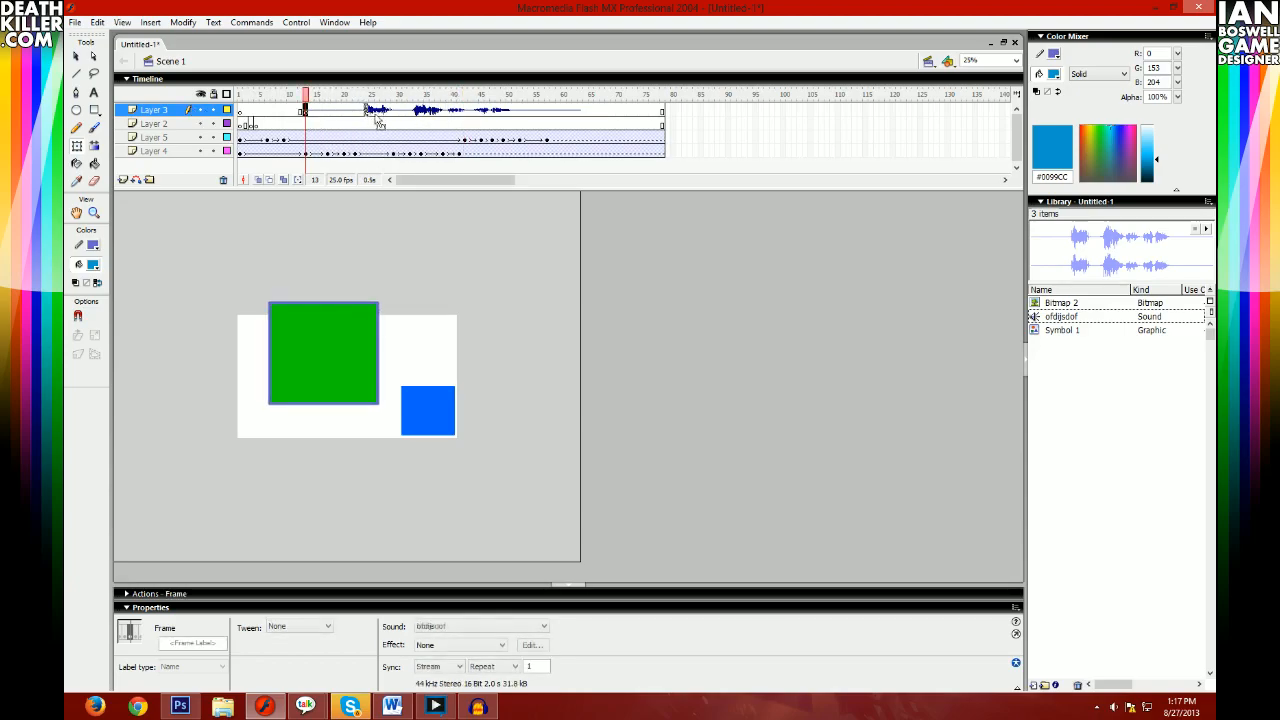
left_click_drag(373, 118, 392, 110)
key("Return")
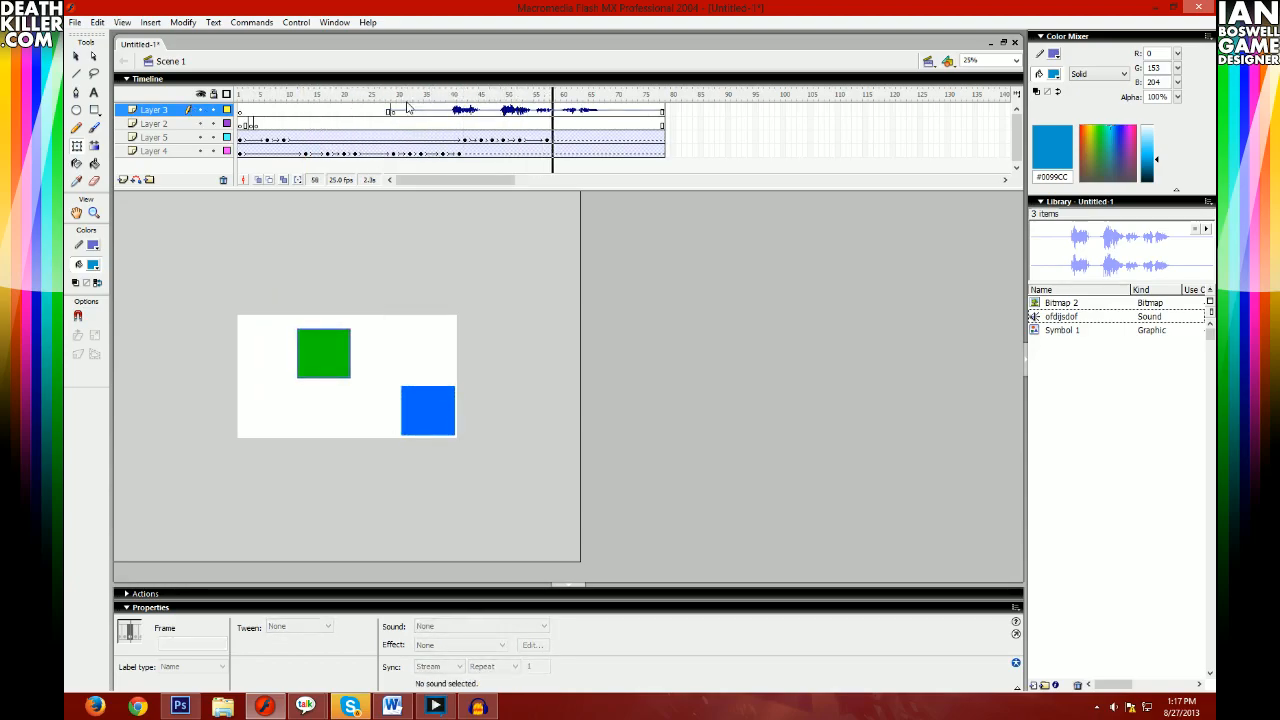
left_click(536, 138)
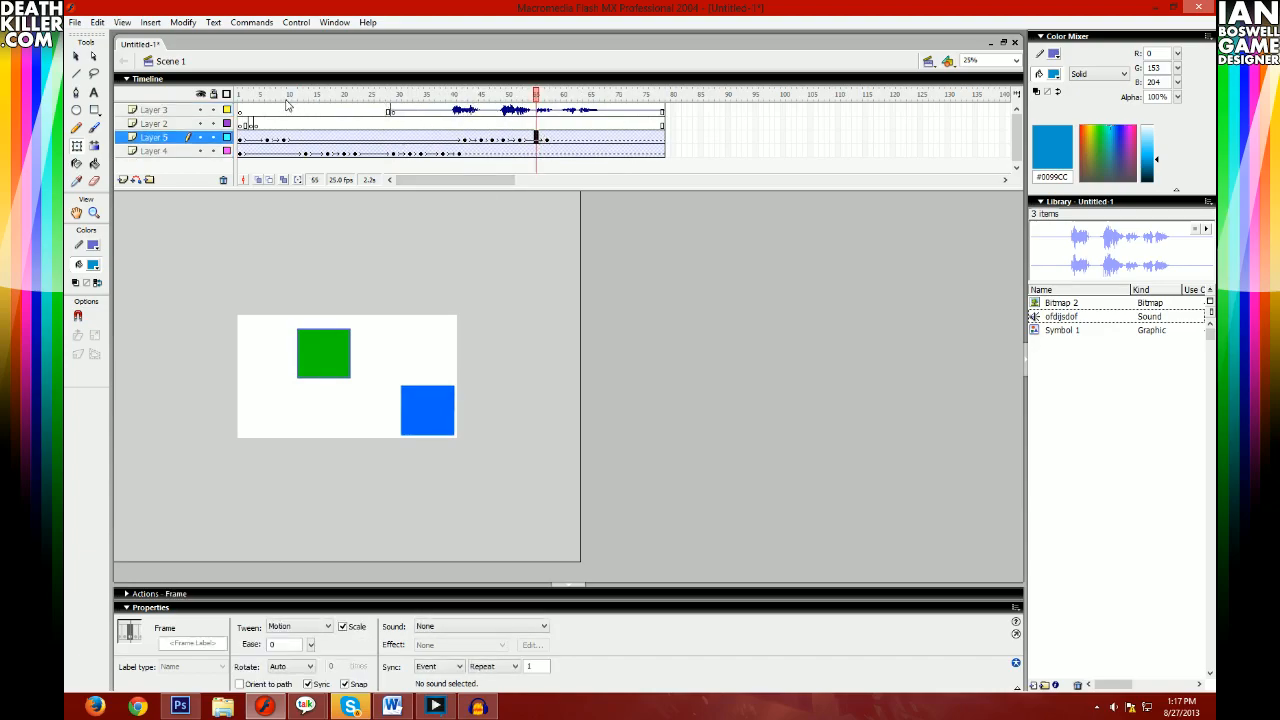
key("ctrl+alt+r")
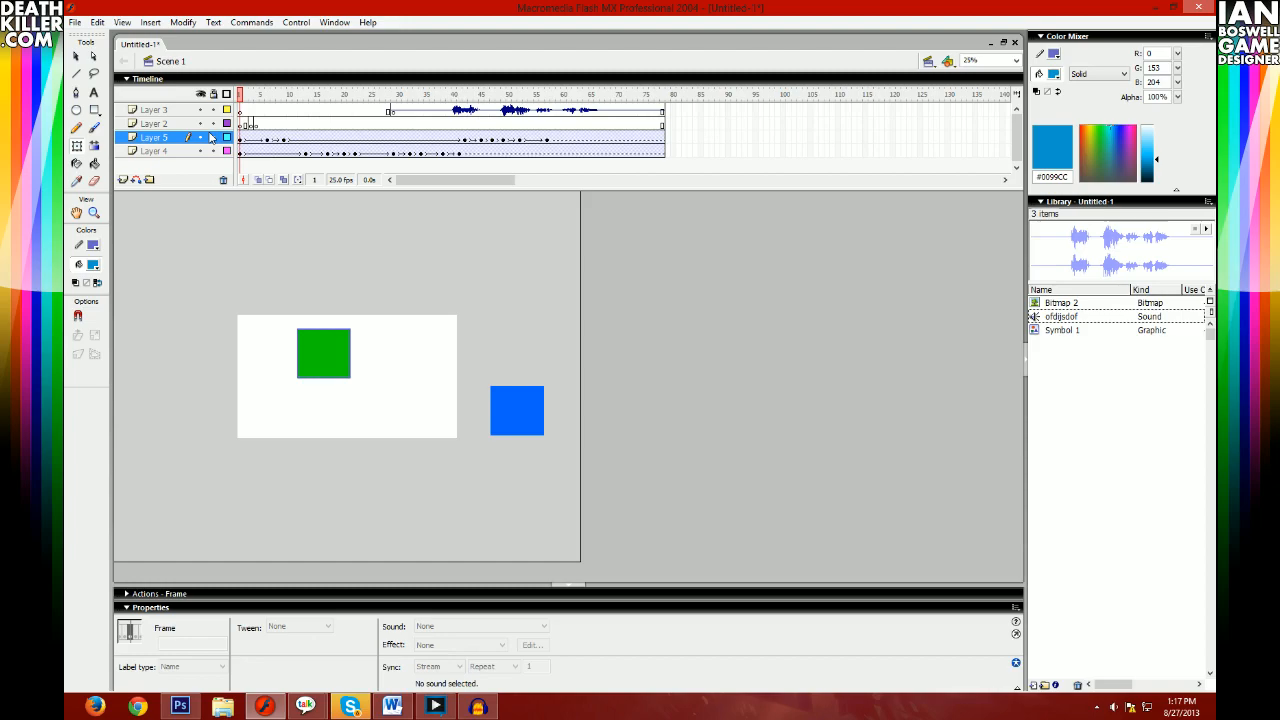
key("Return")
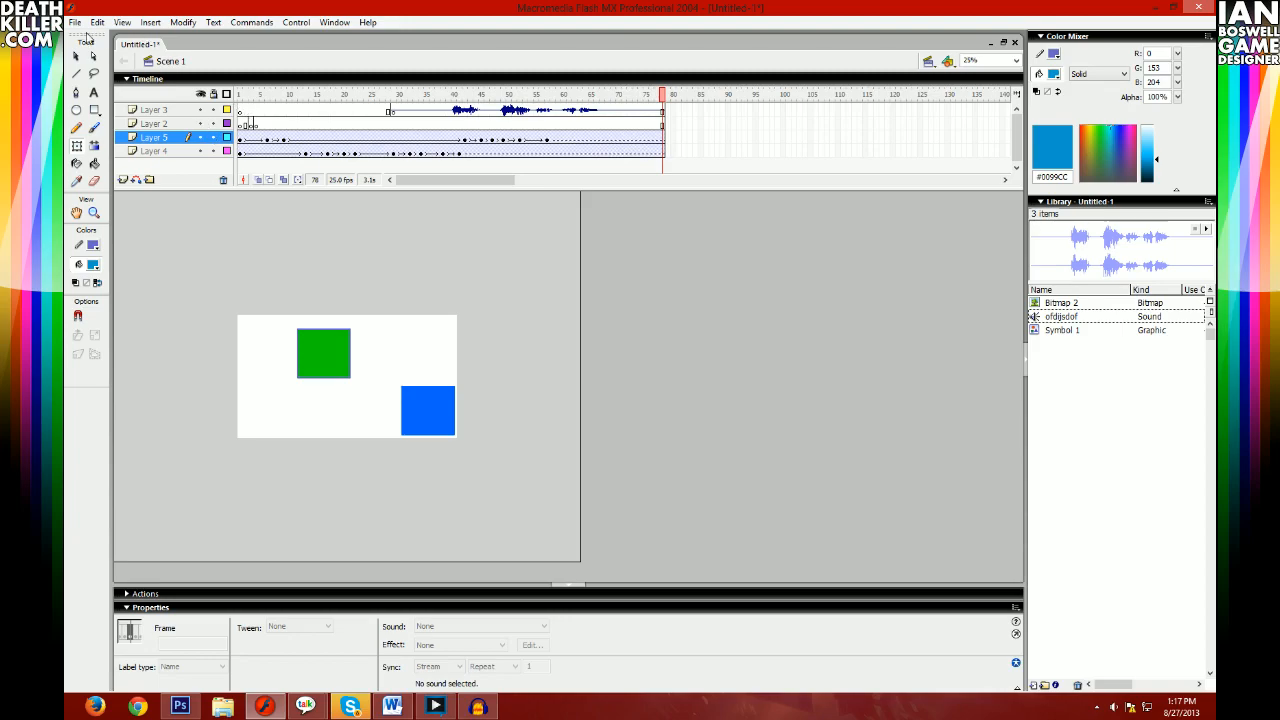
- Set the audio stream bit rate to 32 kbps in the Flash publish settings
left_click(74, 22)
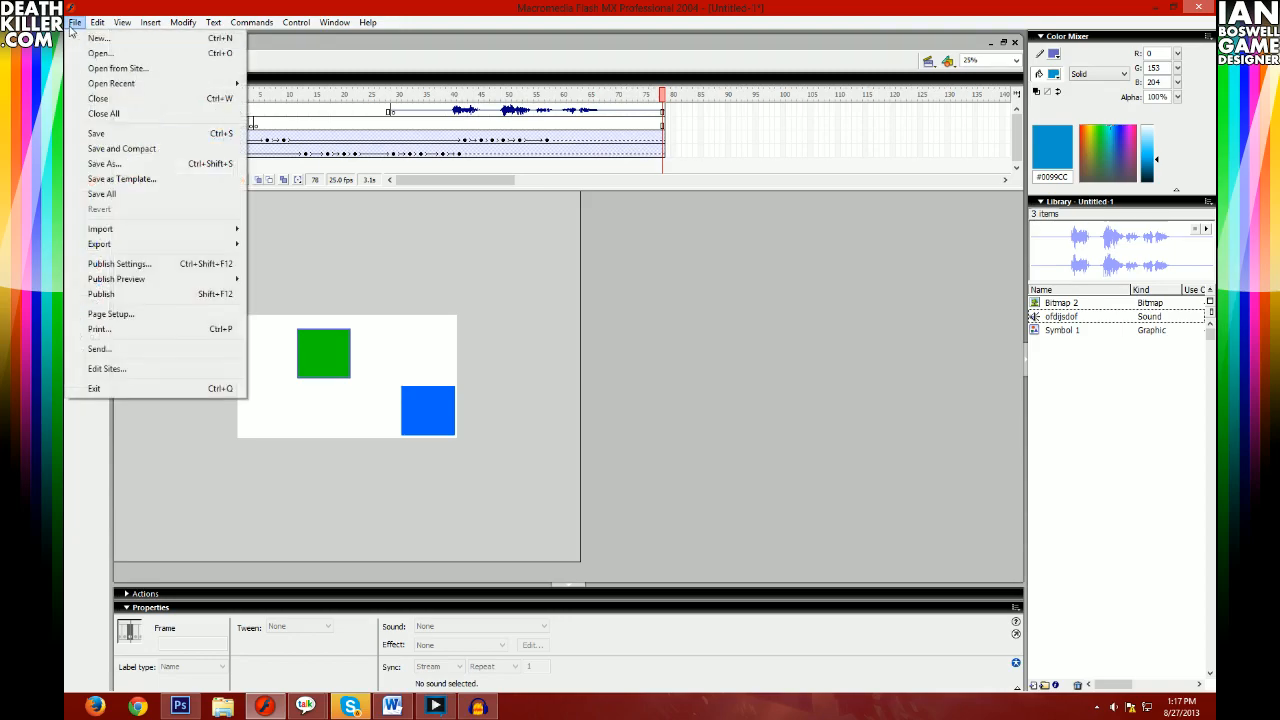
left_click(118, 263)
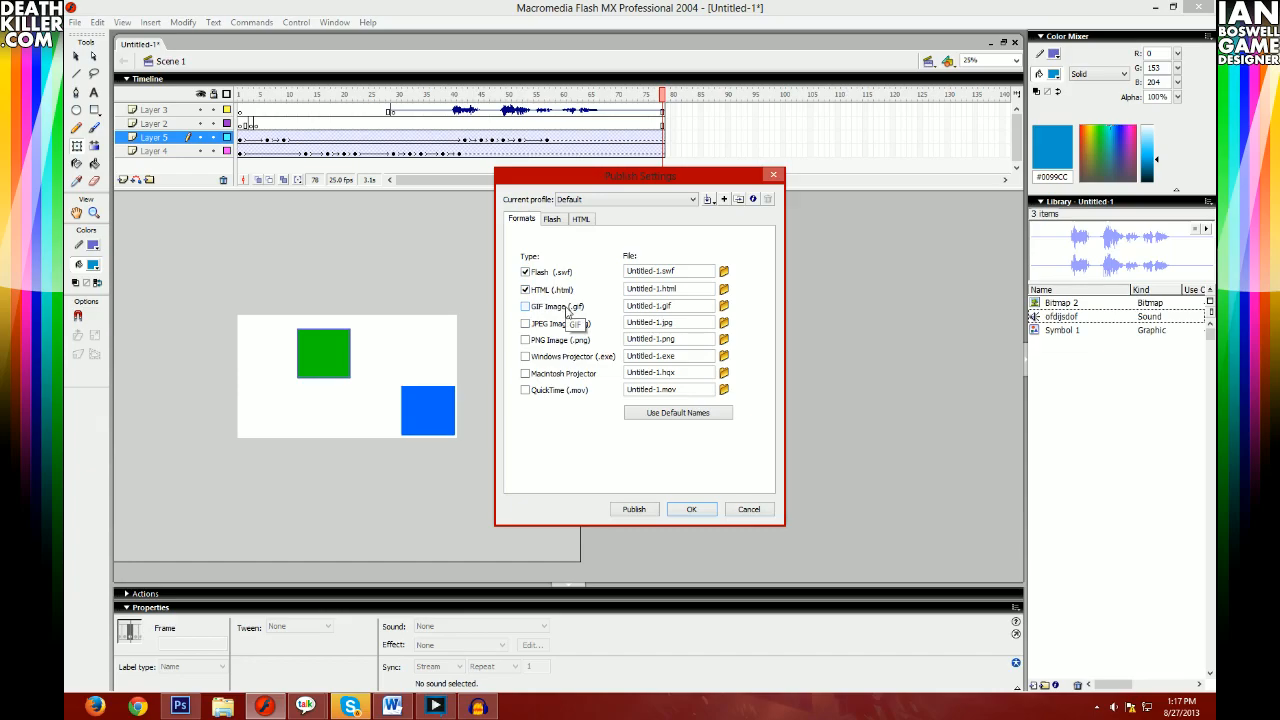
left_click(551, 219)
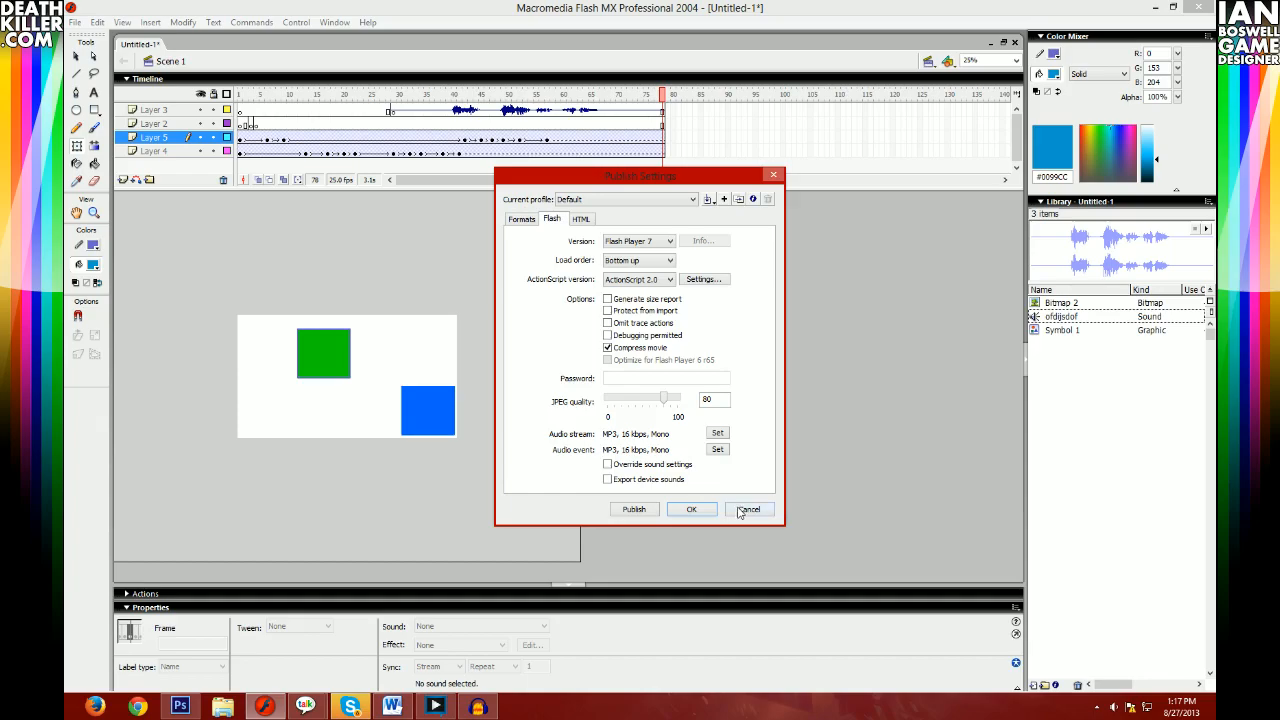
left_click(717, 433)
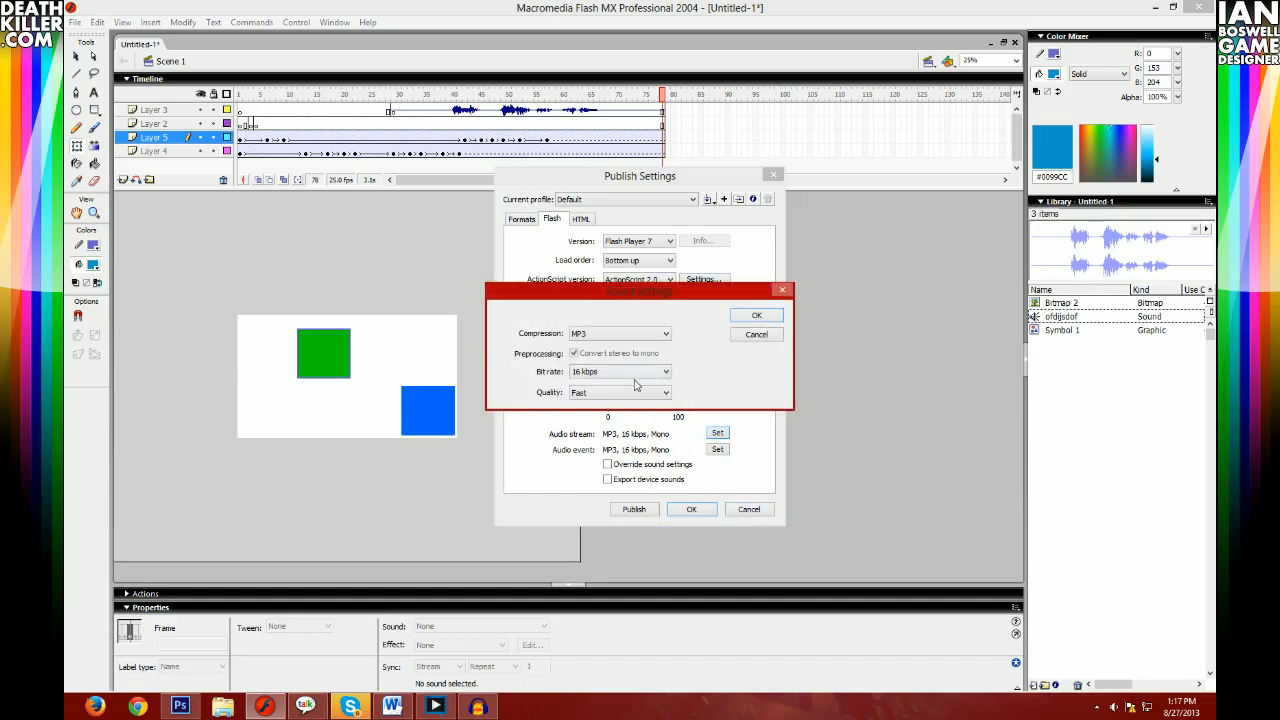
left_click(660, 371)
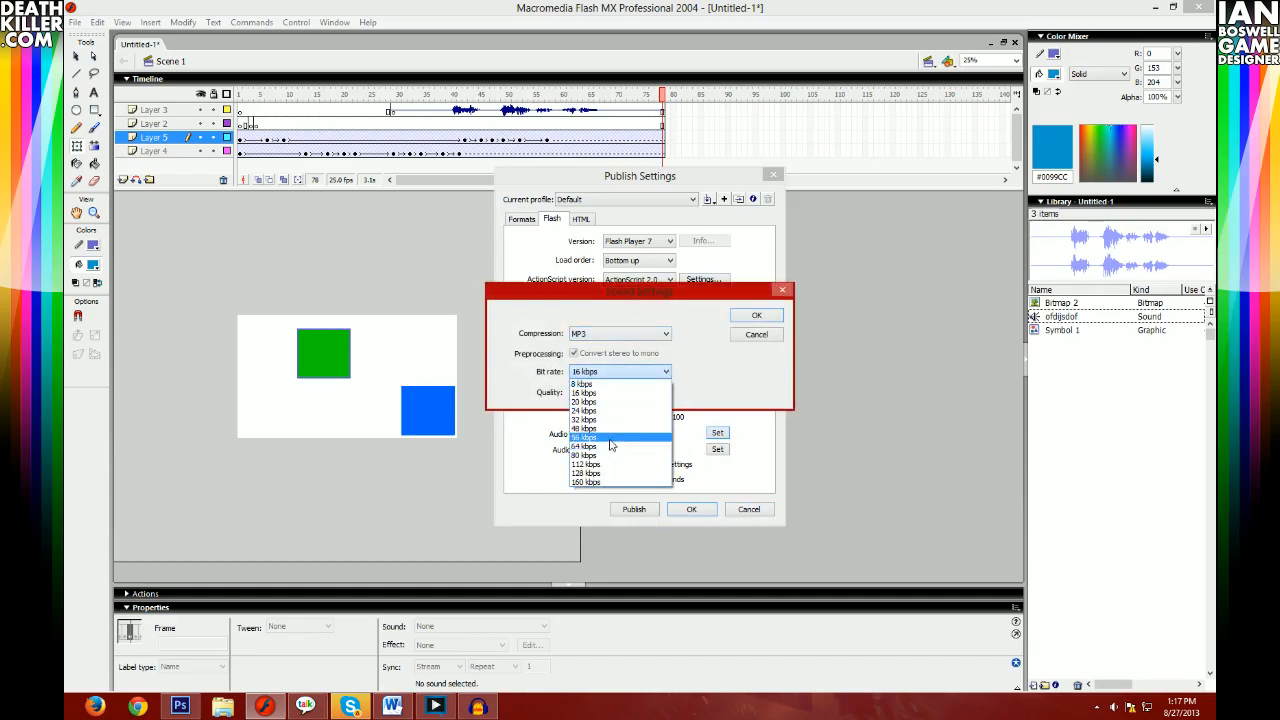
left_click(603, 419)
left_click(757, 316)
- Set the audio event bit rate to 32 kbps, publish the movie and accept the publish settings
left_click(717, 449)
left_click(629, 371)
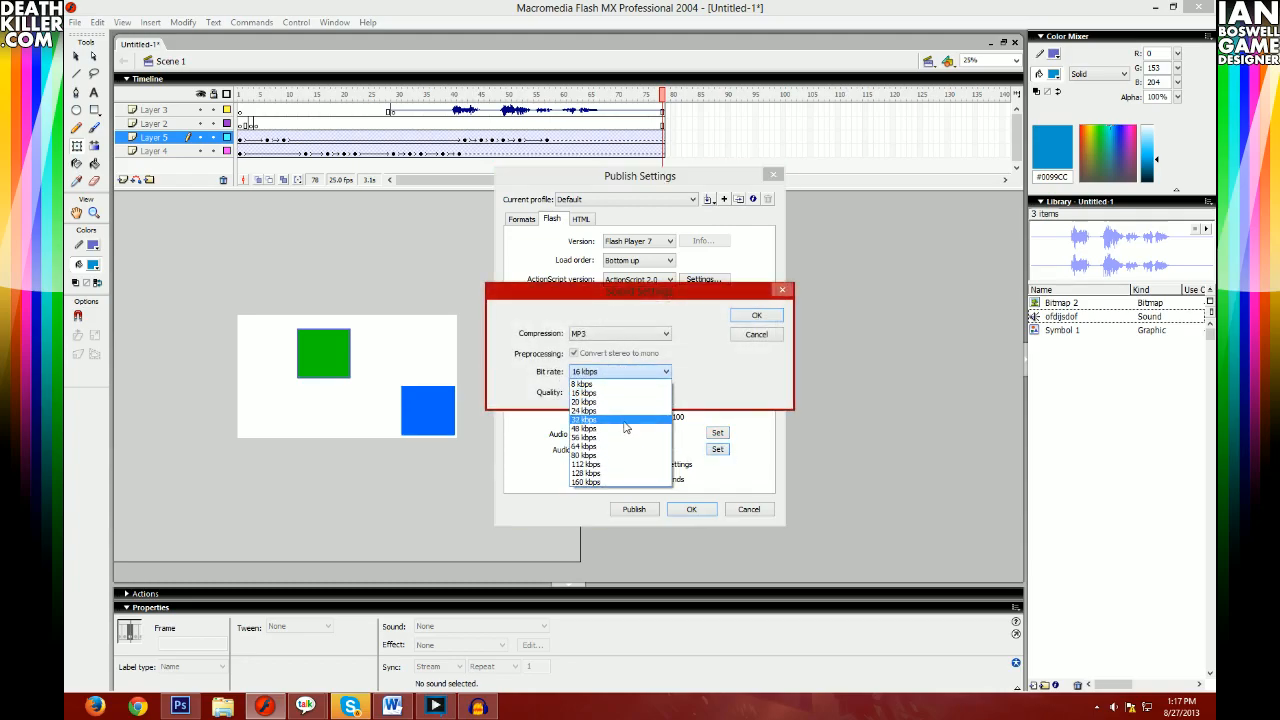
left_click(620, 419)
left_click(756, 316)
left_click(646, 510)
left_click(691, 509)
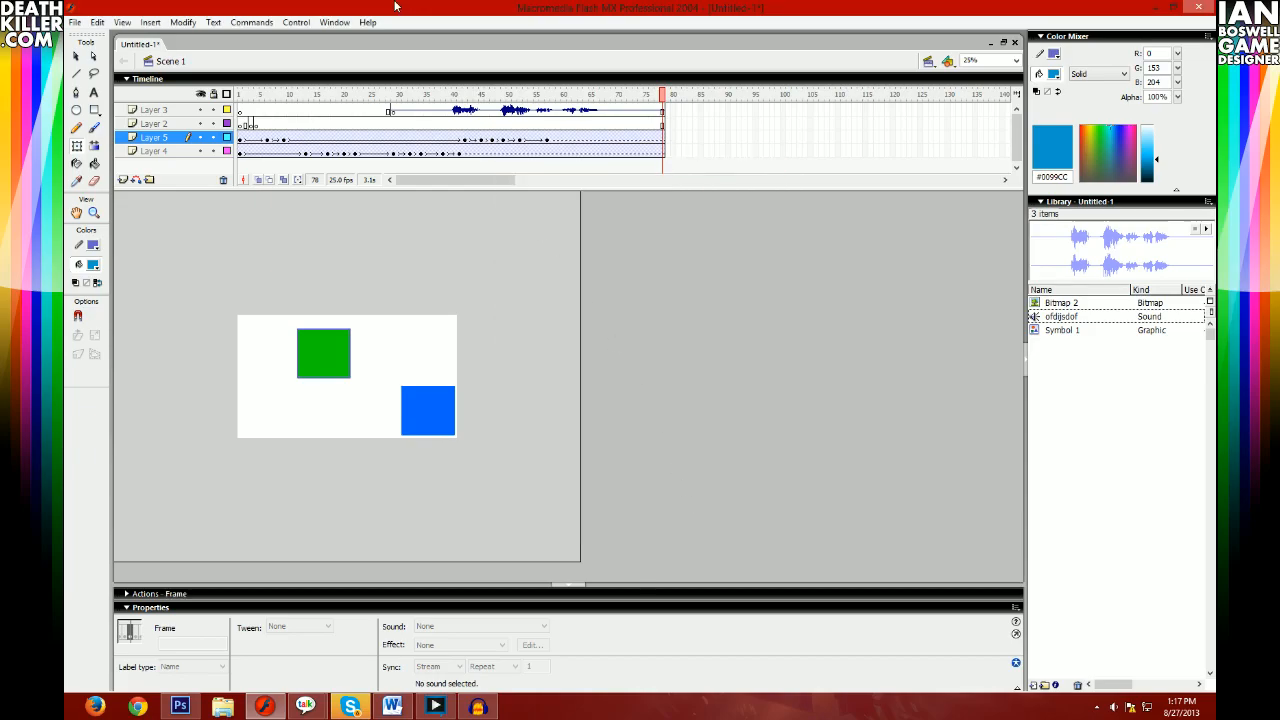
- Look for the published movie on the desktop and return to the maximized Flash window
double_click(395, 7)
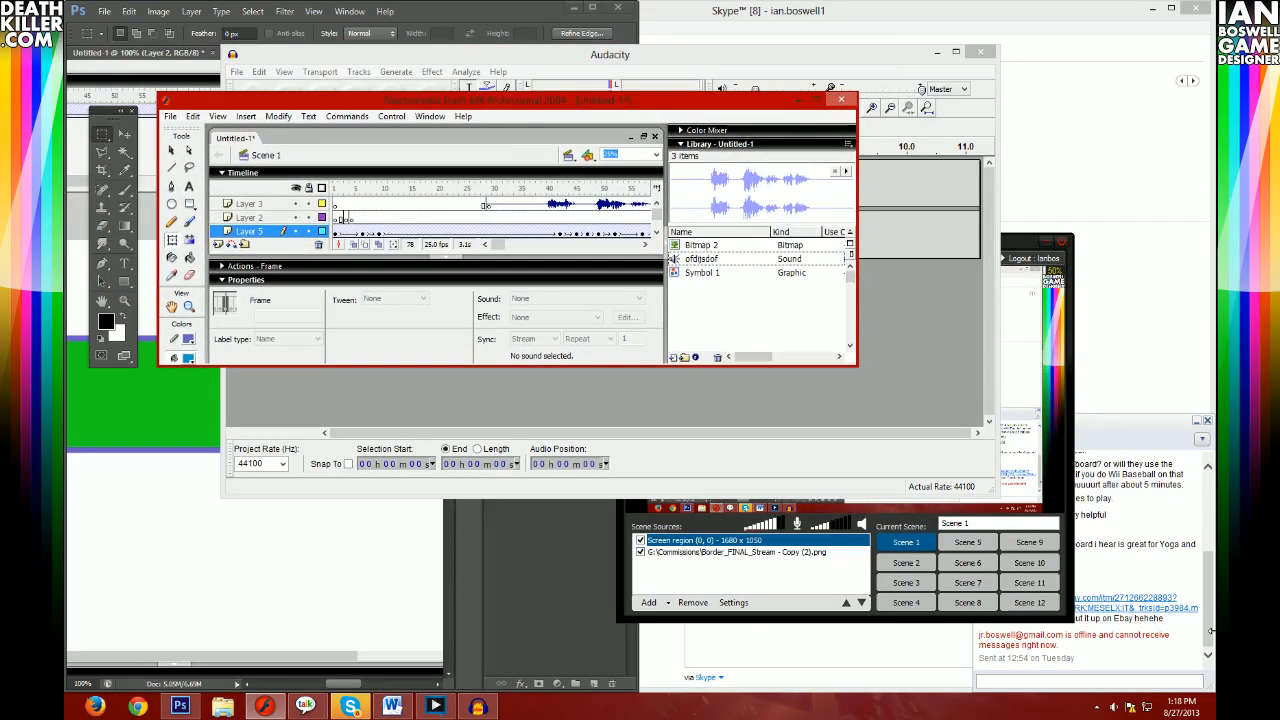
key("super+d")
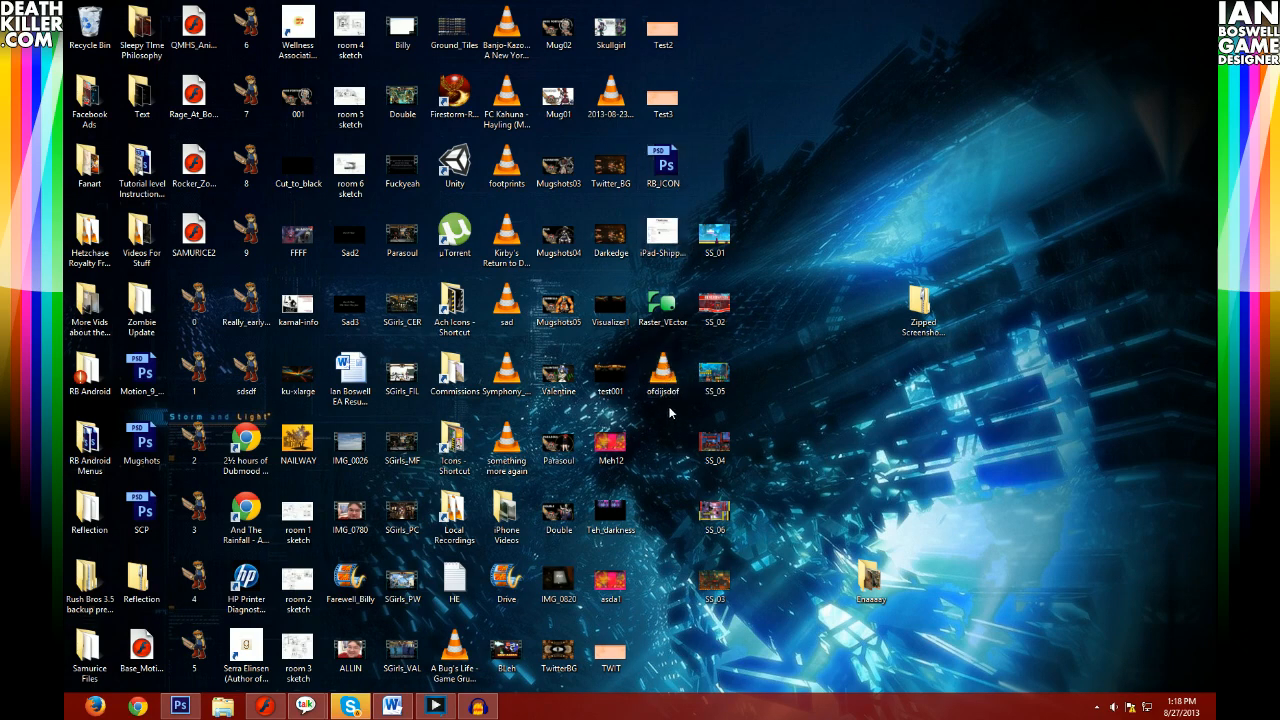
left_click(264, 706)
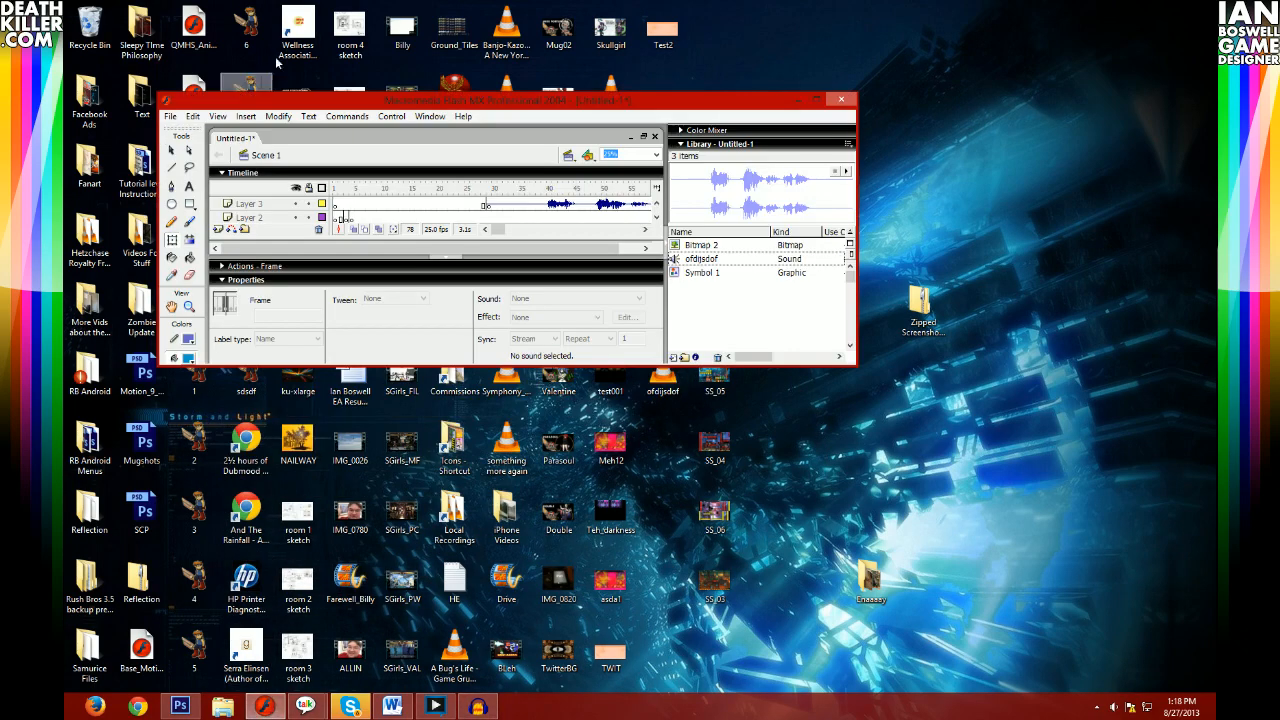
double_click(288, 113)
double_click(288, 104)
- Save the Flash document to the Desktop as Hello_Bro
left_click(74, 26)
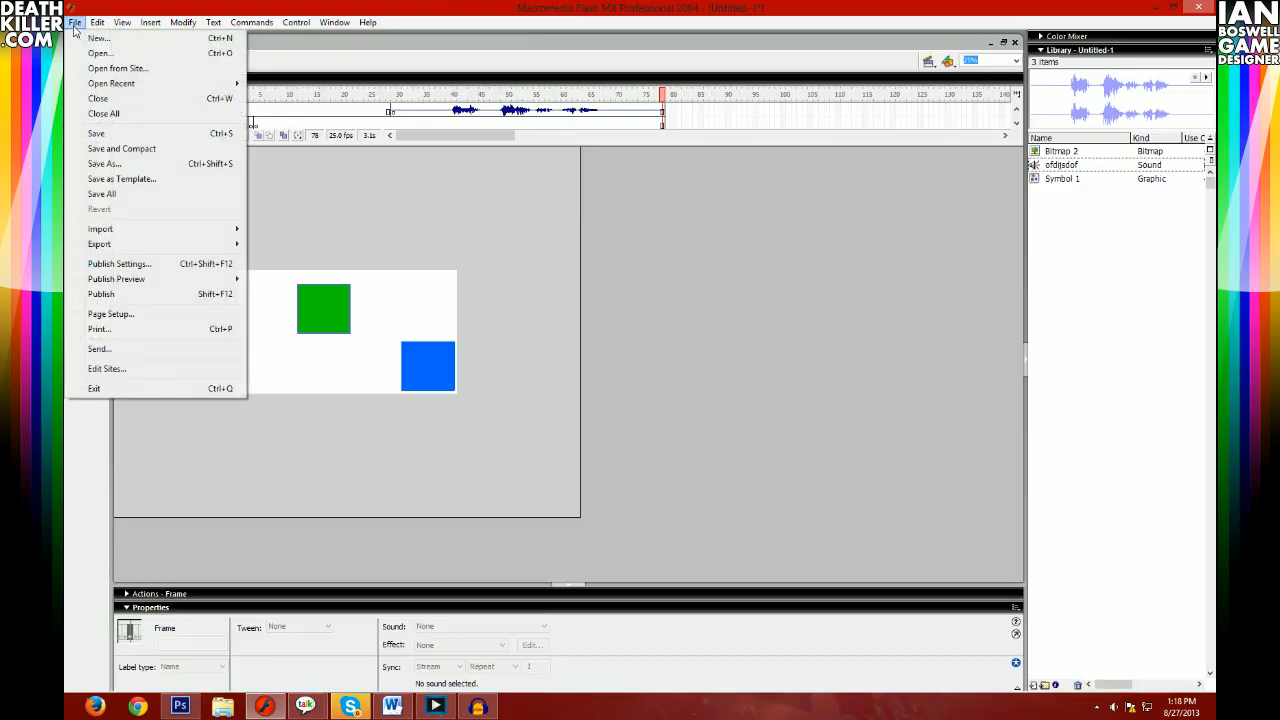
left_click(105, 163)
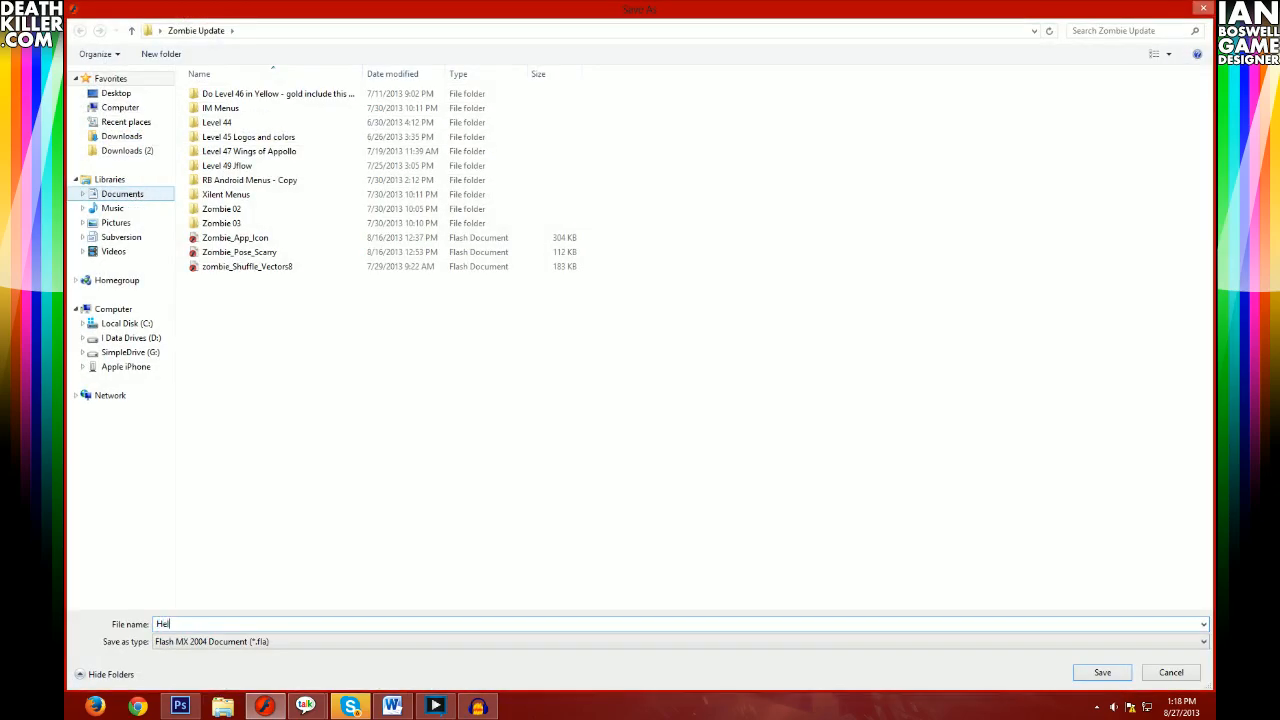
left_click(118, 93)
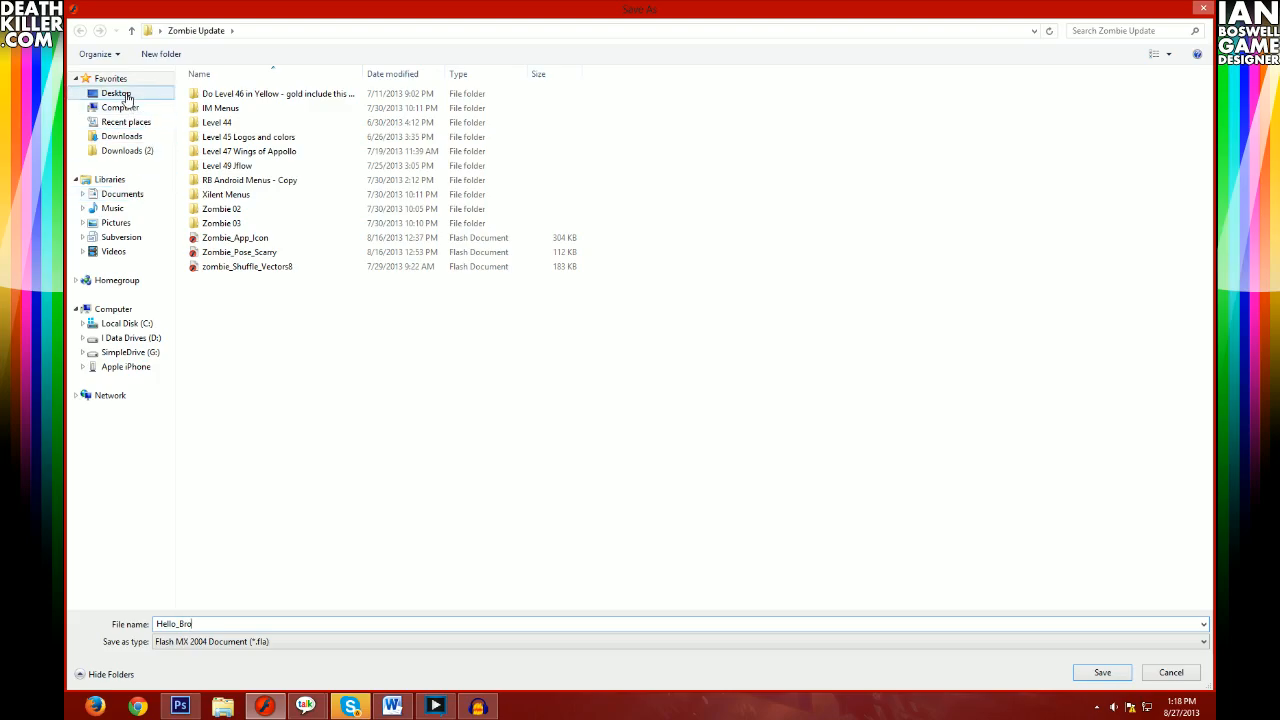
left_click(1102, 672)
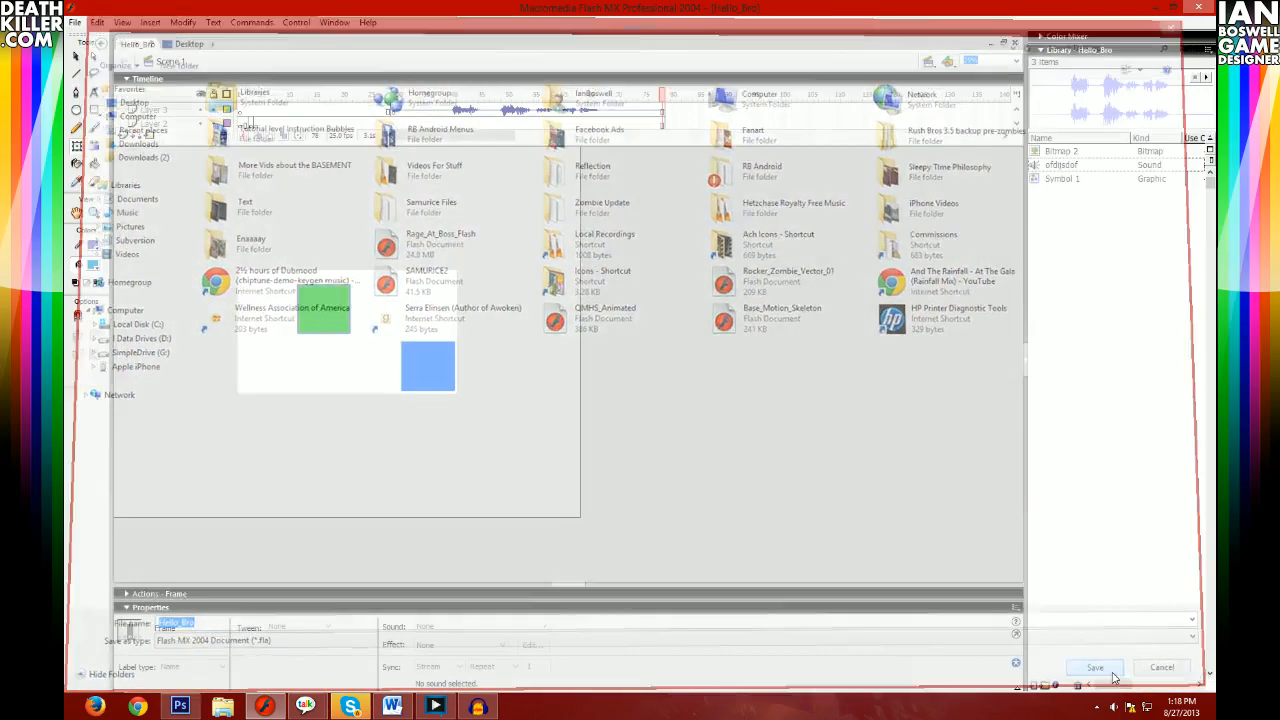
- Publish the movie, play the Hello_Bro Flash movie from the desktop and close the player
left_click(75, 22)
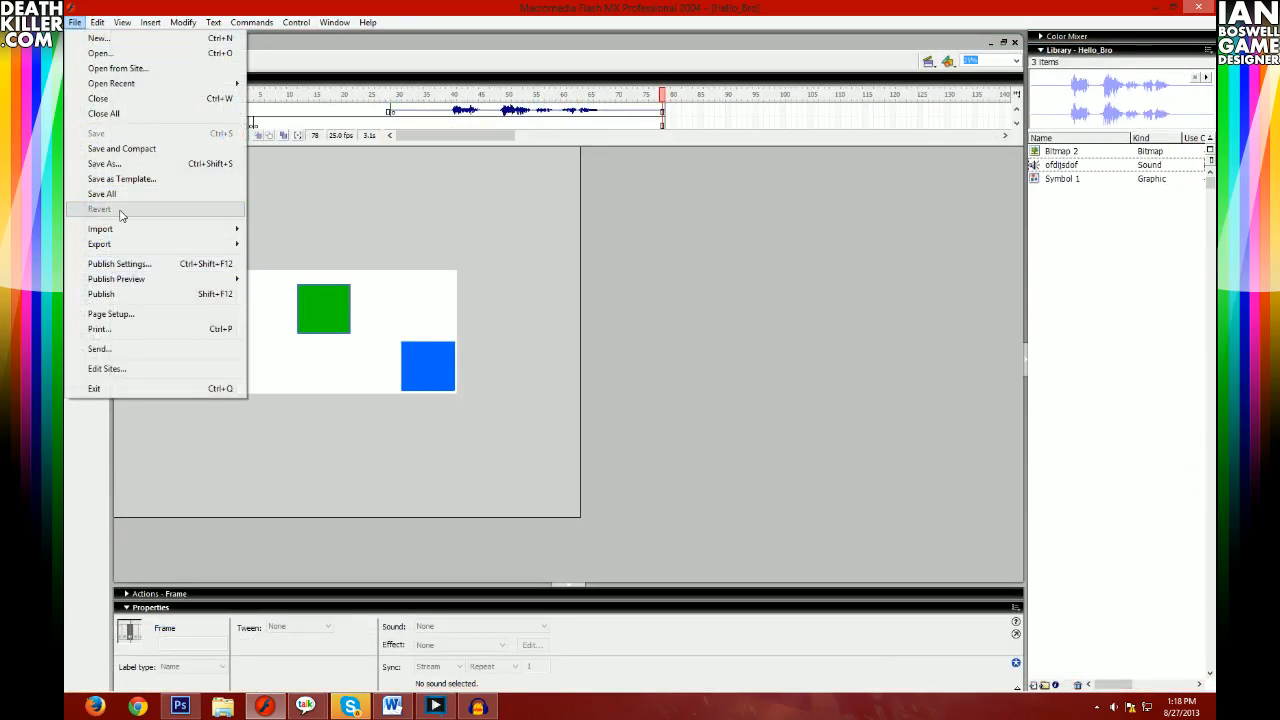
left_click(132, 294)
left_click(1214, 717)
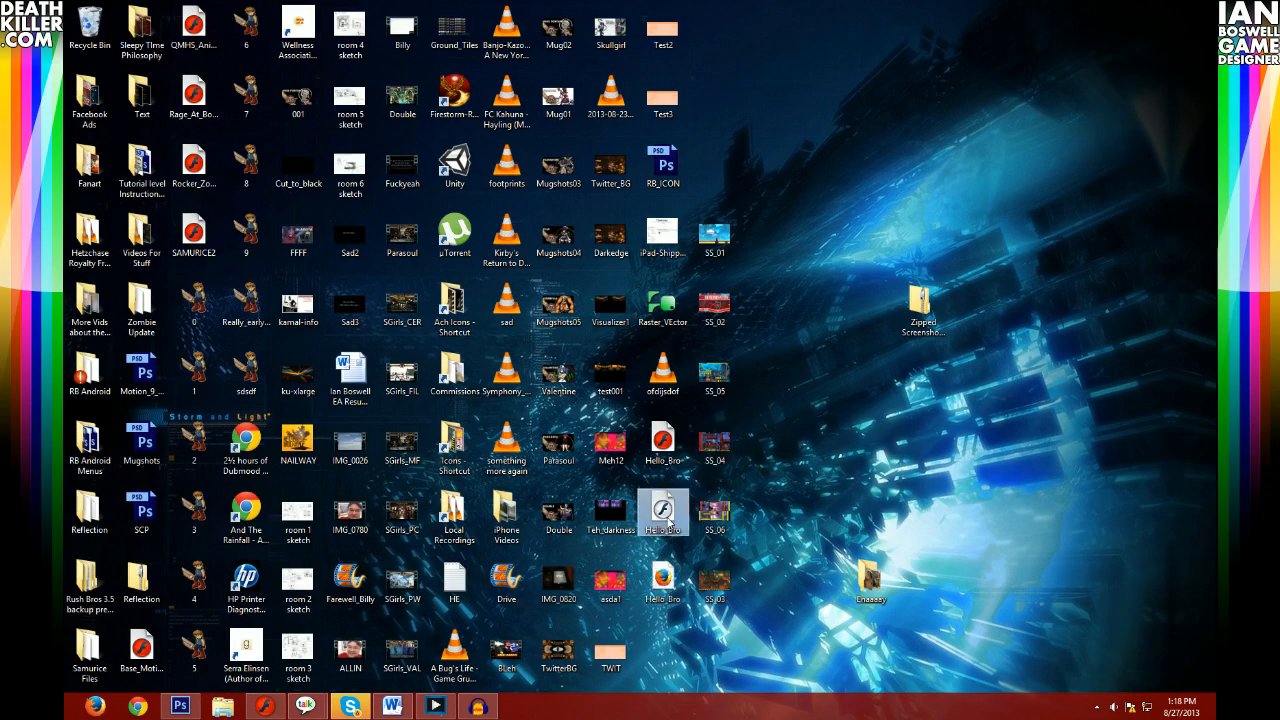
double_click(677, 507)
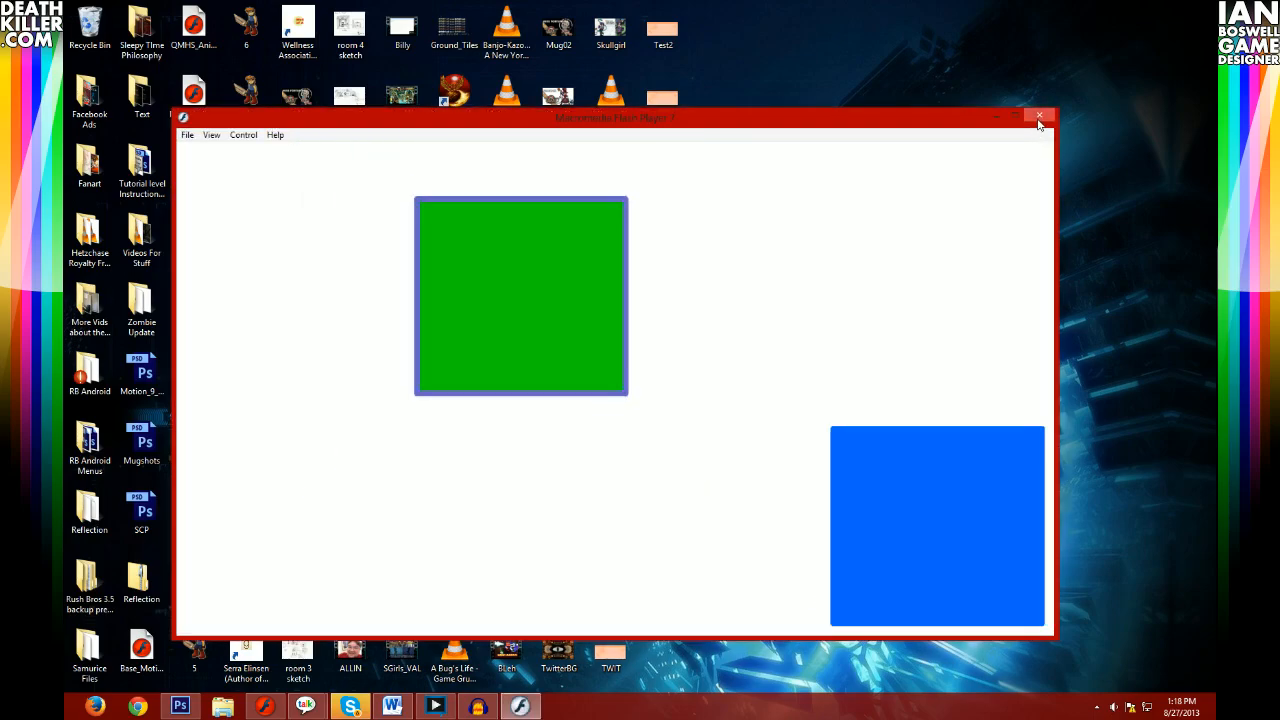
left_click(1039, 121)
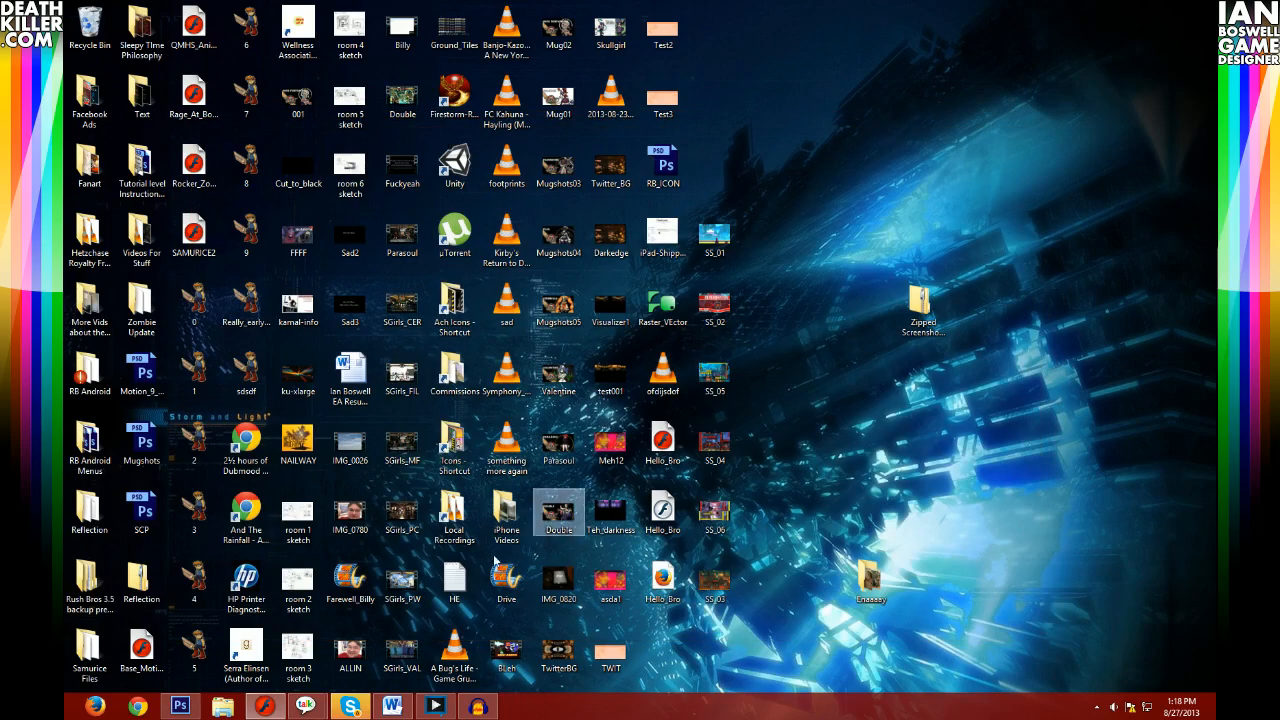
- Return to Flash and insert a keyframe at frame 78 on Layer 2
left_click(264, 706)
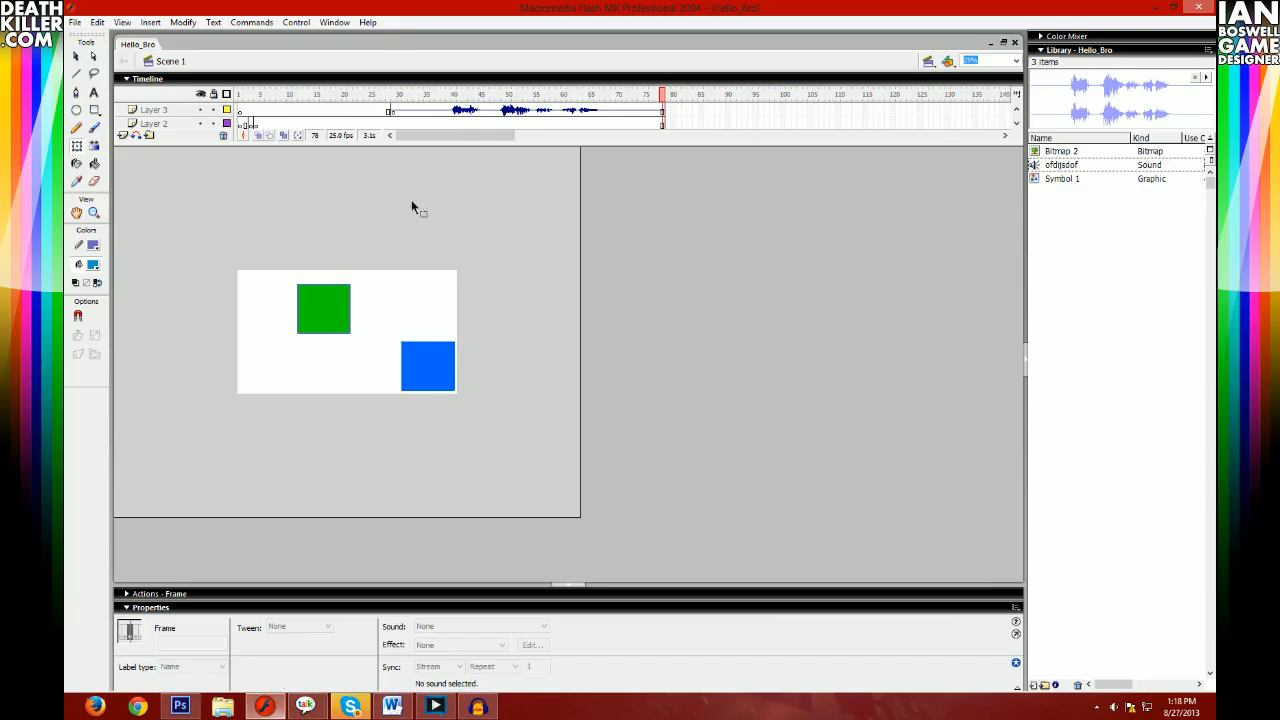
left_click(651, 125)
left_click(667, 125)
left_click(662, 125)
left_click(657, 126)
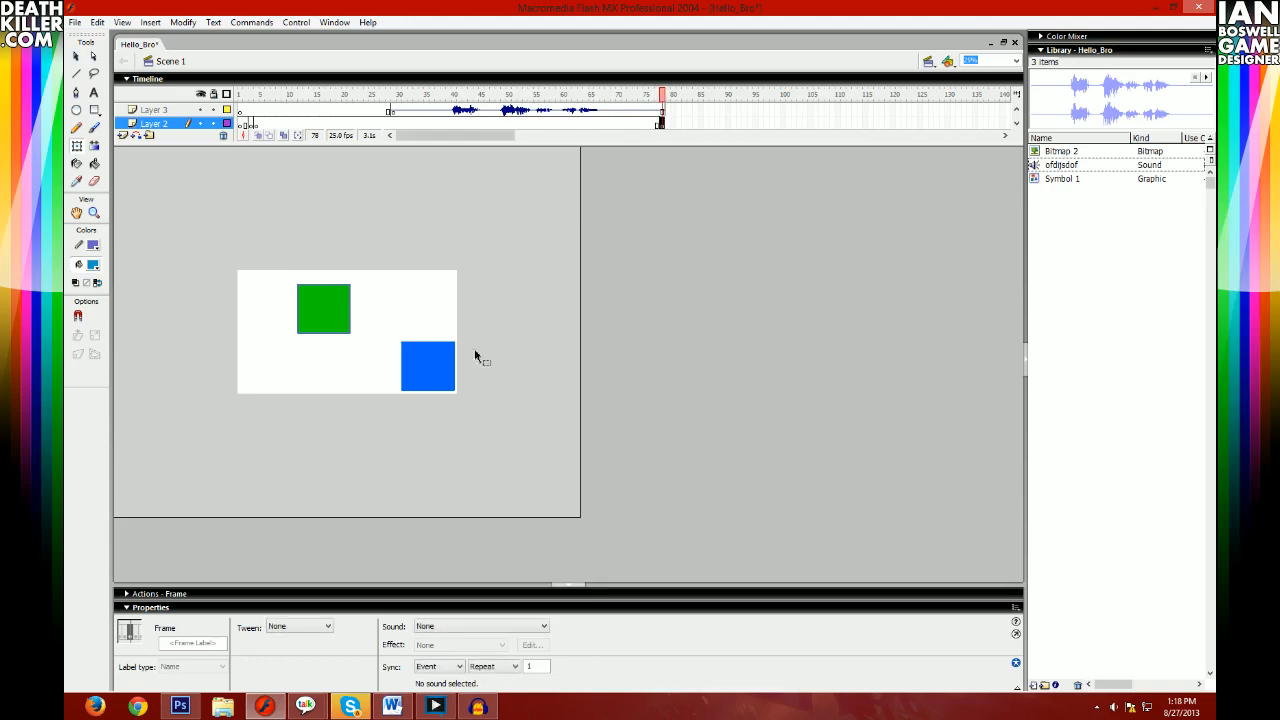
- Add a stop(); action from the Timeline Control functions to frame 78 of Layer 2
left_click(200, 594)
scroll(199, 487, "down", 3)
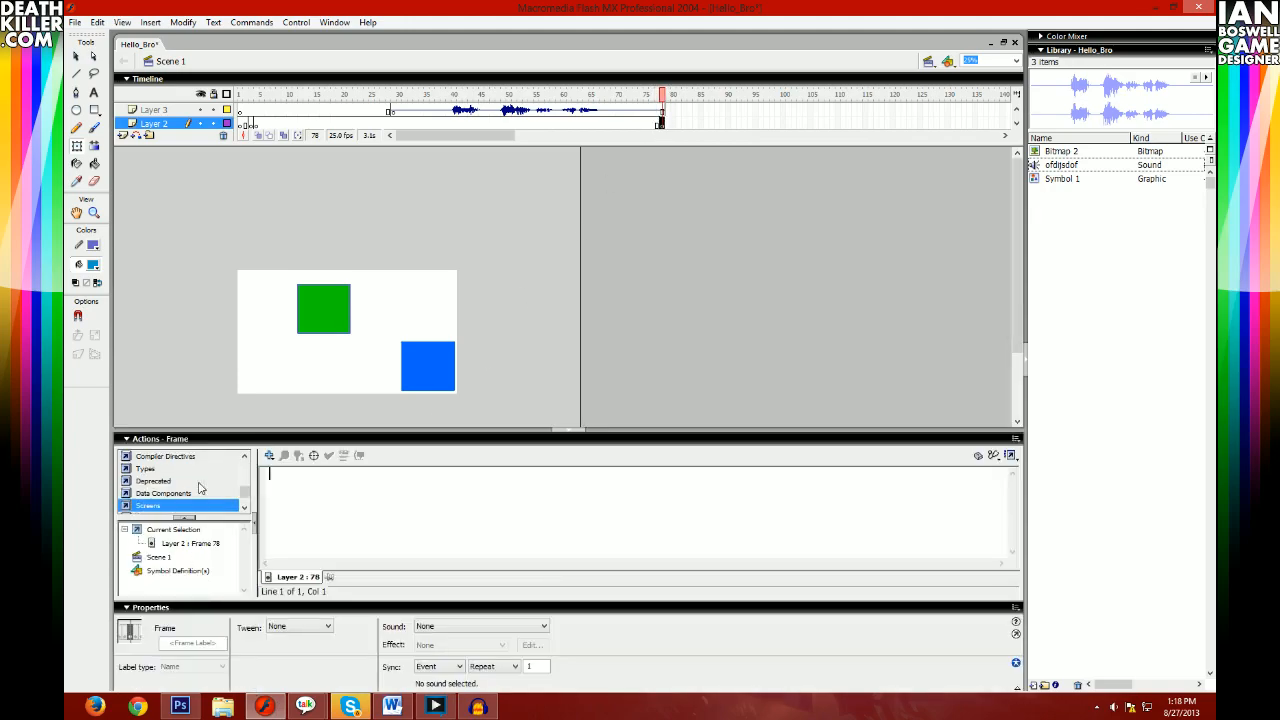
scroll(199, 487, "up", 3)
left_click(199, 482)
left_click(124, 482)
scroll(178, 489, "down", 3)
scroll(180, 489, "down", 3)
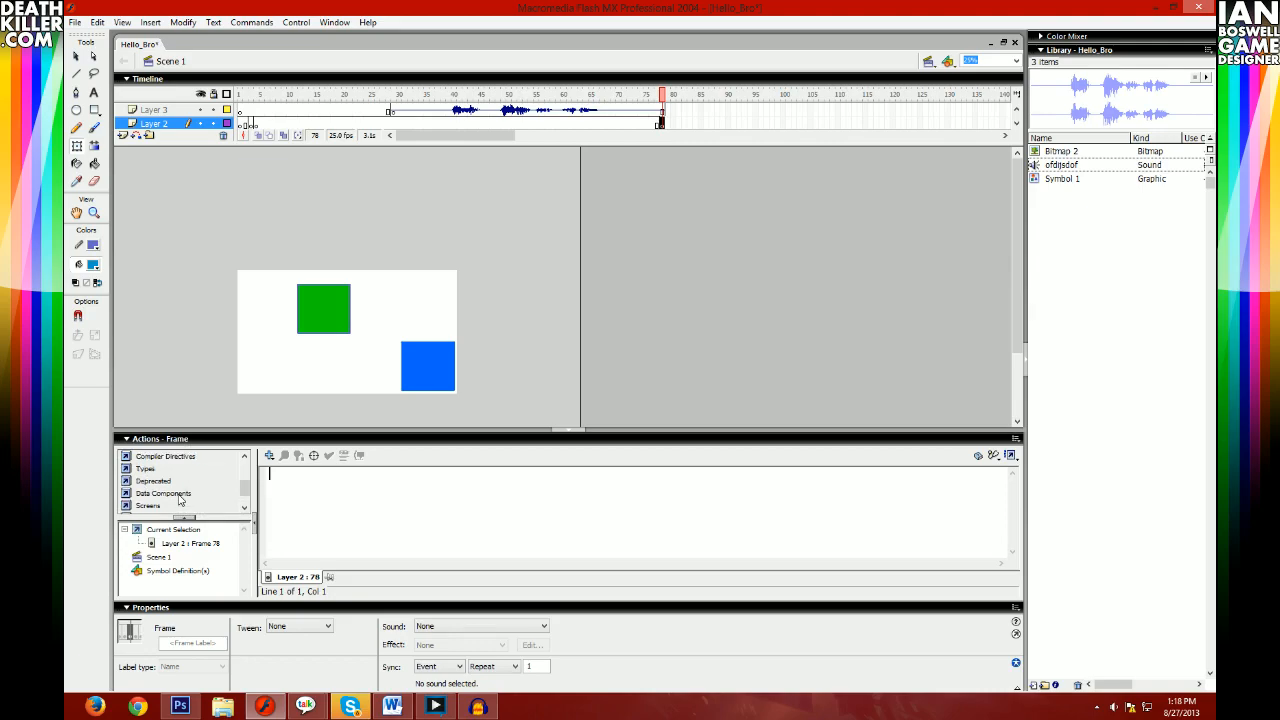
scroll(180, 500, "up", 6)
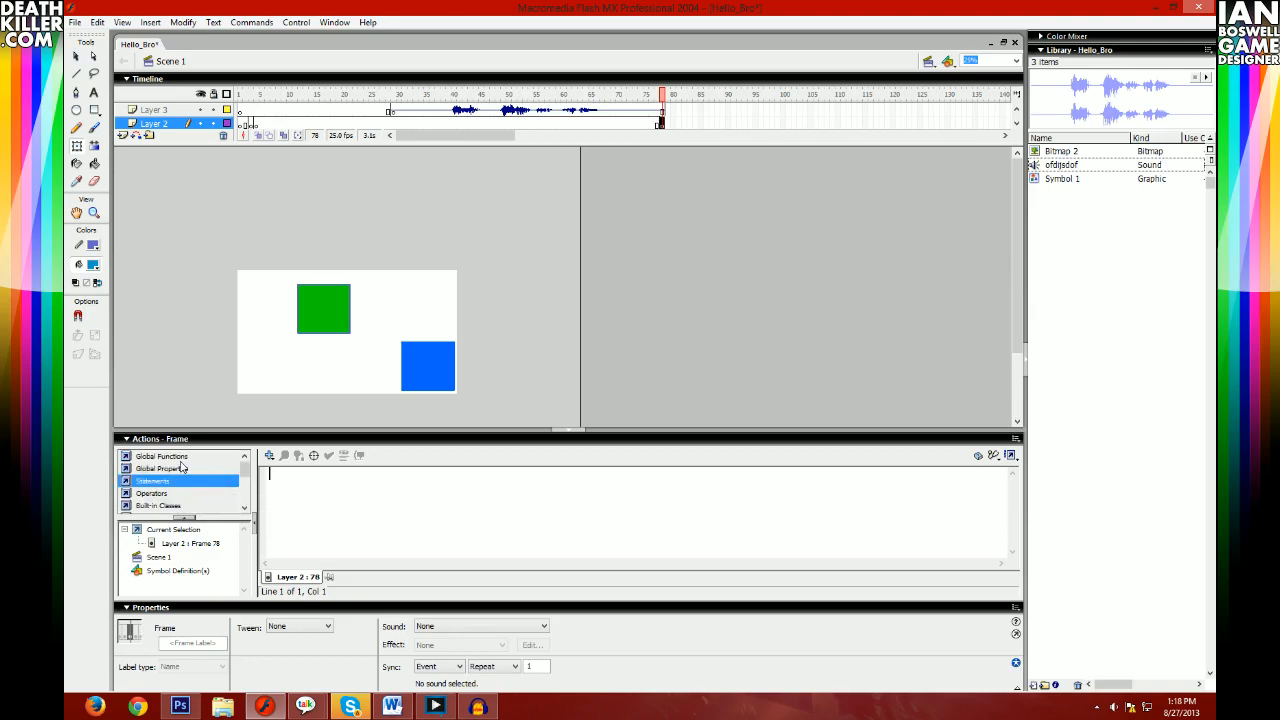
left_click(180, 458)
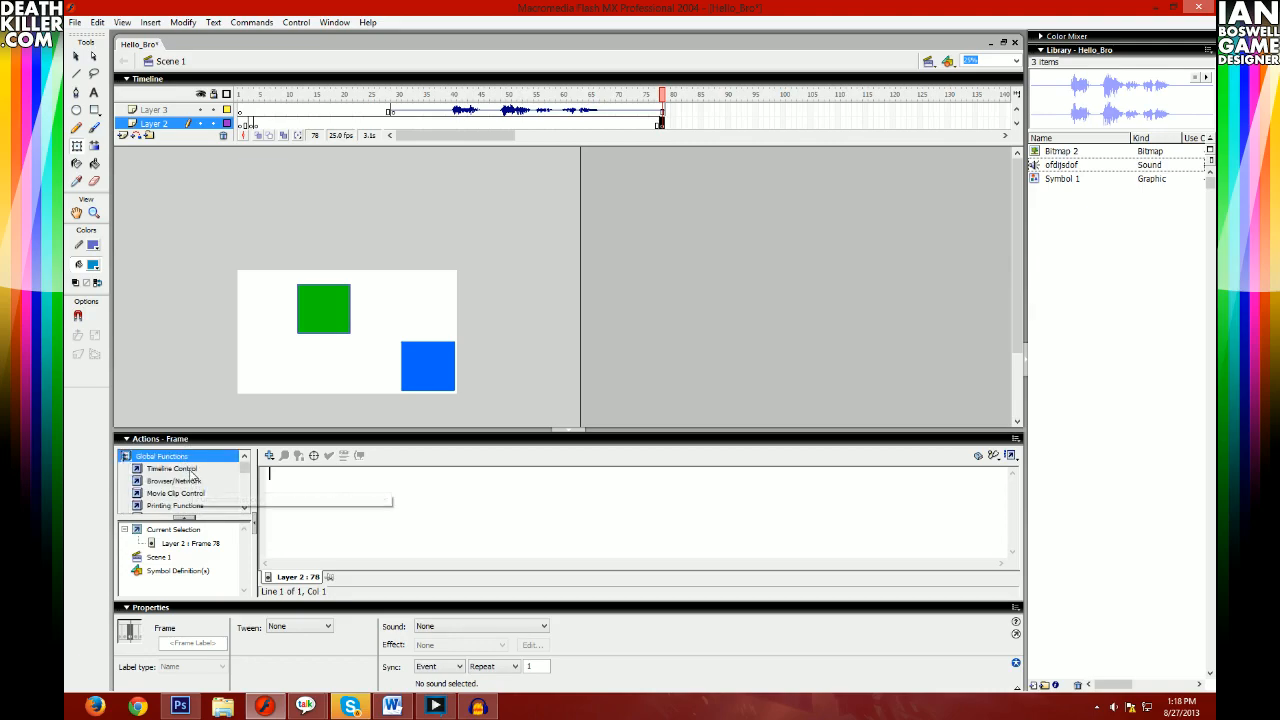
left_click(193, 471)
left_click(193, 471)
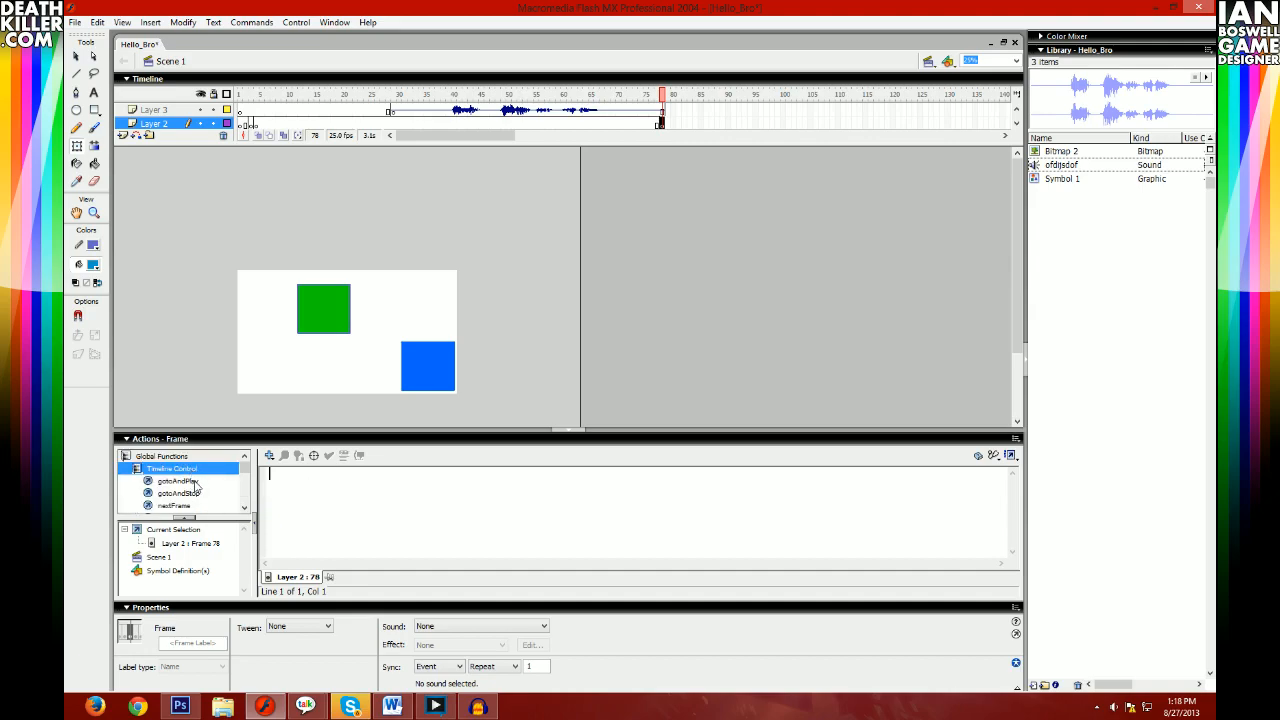
scroll(190, 480, "down", 3)
left_click(188, 494)
double_click(188, 494)
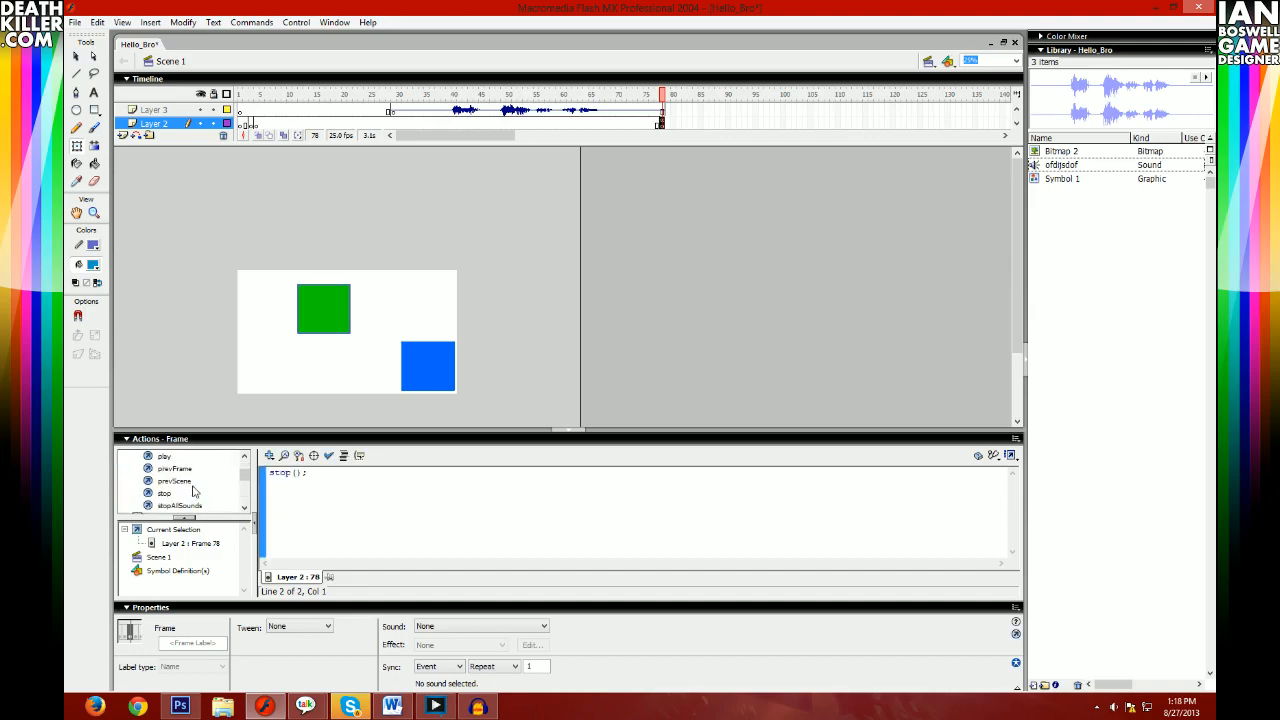
- Review the script attached to frame 78 of Layer 2, then collapse it and clear the frame selection
left_click(307, 438)
left_click(473, 460)
left_click(660, 123)
left_click(308, 597)
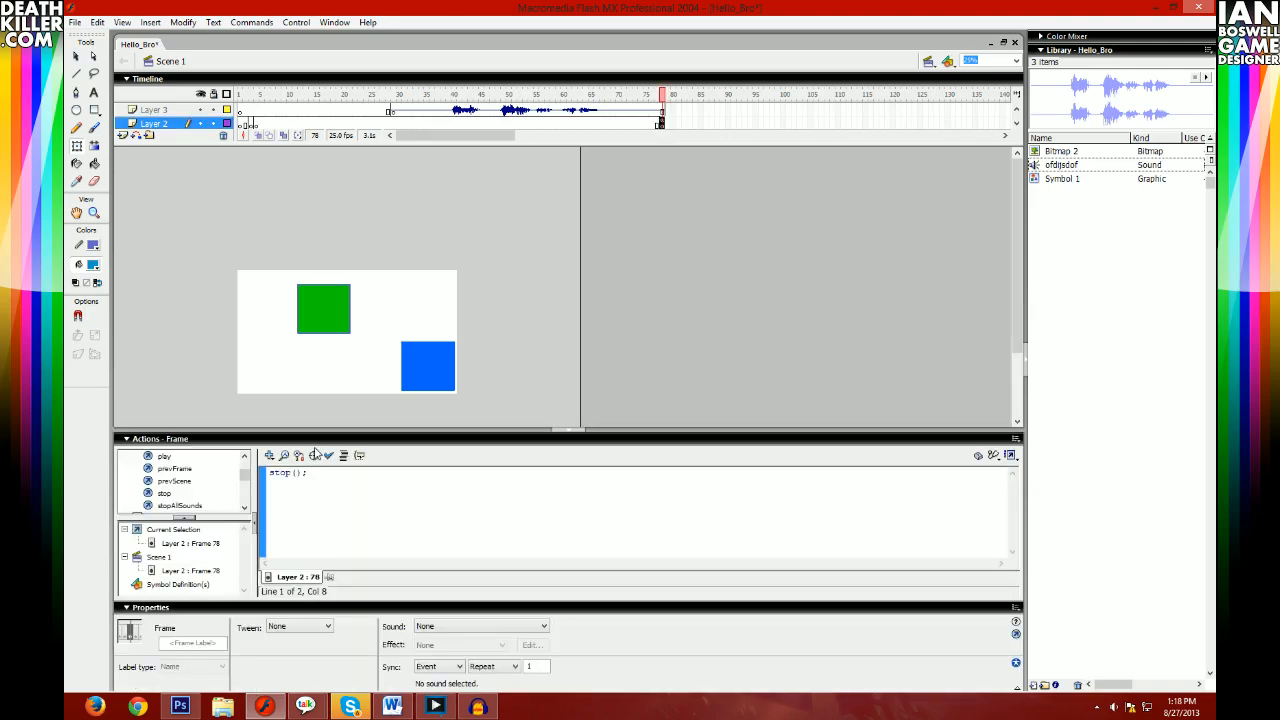
left_click(315, 439)
left_click(314, 363)
- Publish the movie again and play the updated Hello_Bro Flash movie from the desktop
left_click(74, 22)
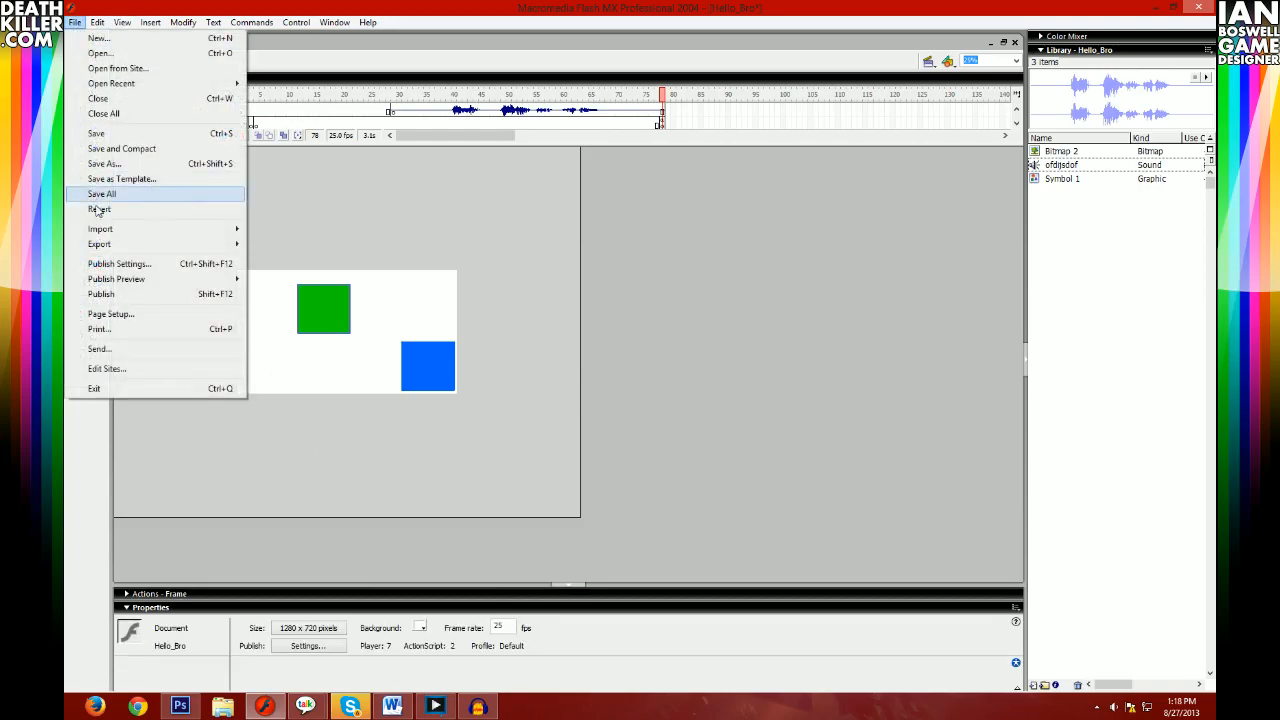
left_click(112, 298)
left_click(1155, 7)
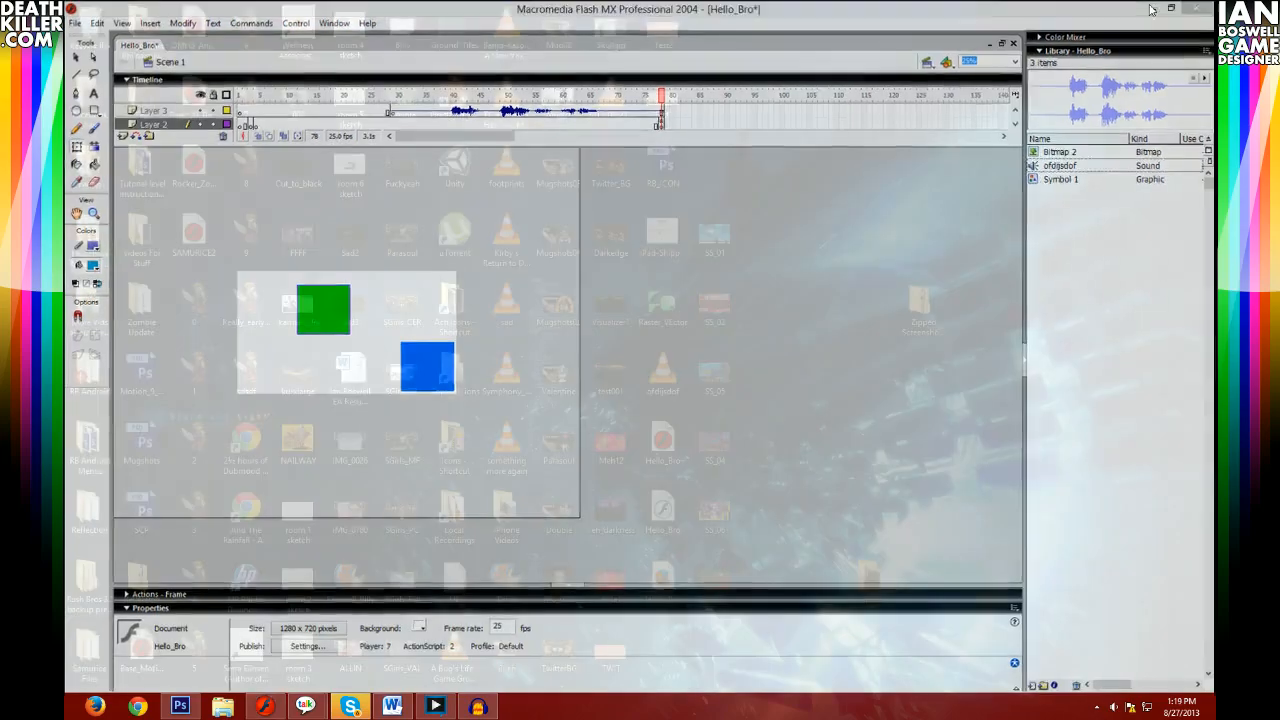
double_click(663, 520)
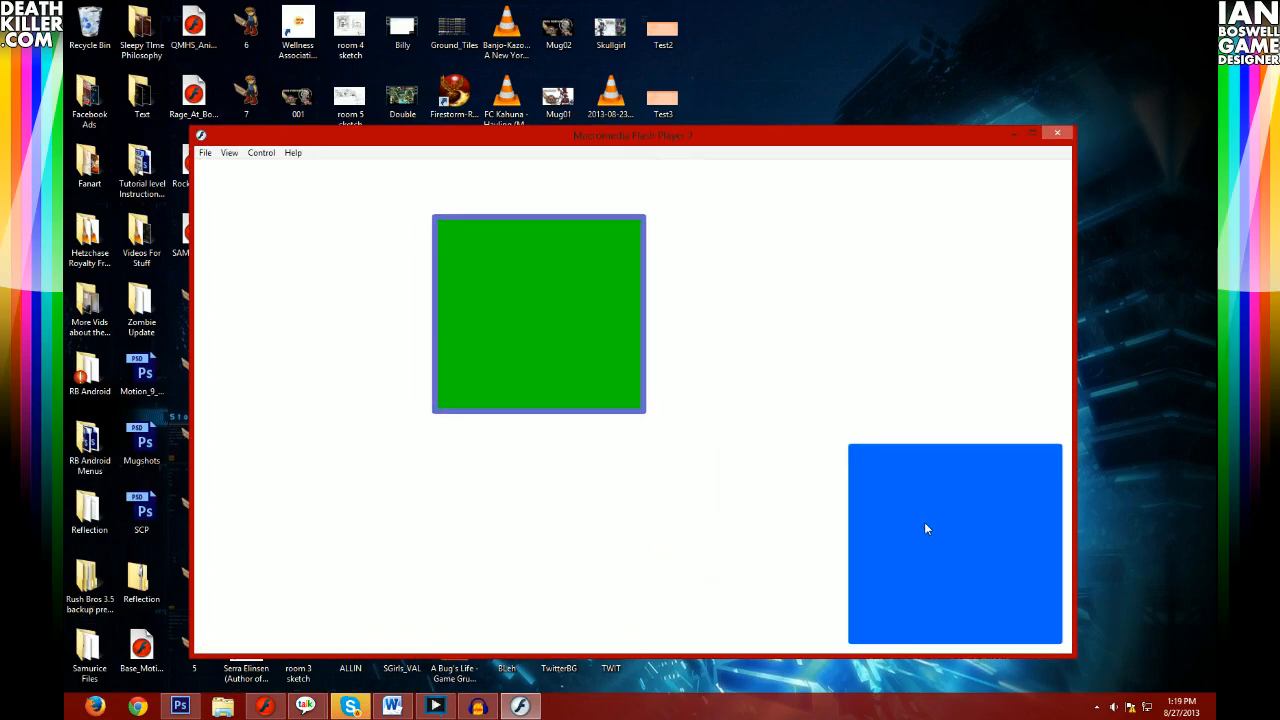
- Resume the stopped movie in the player, close it, and switch back to Flash
right_click(770, 276)
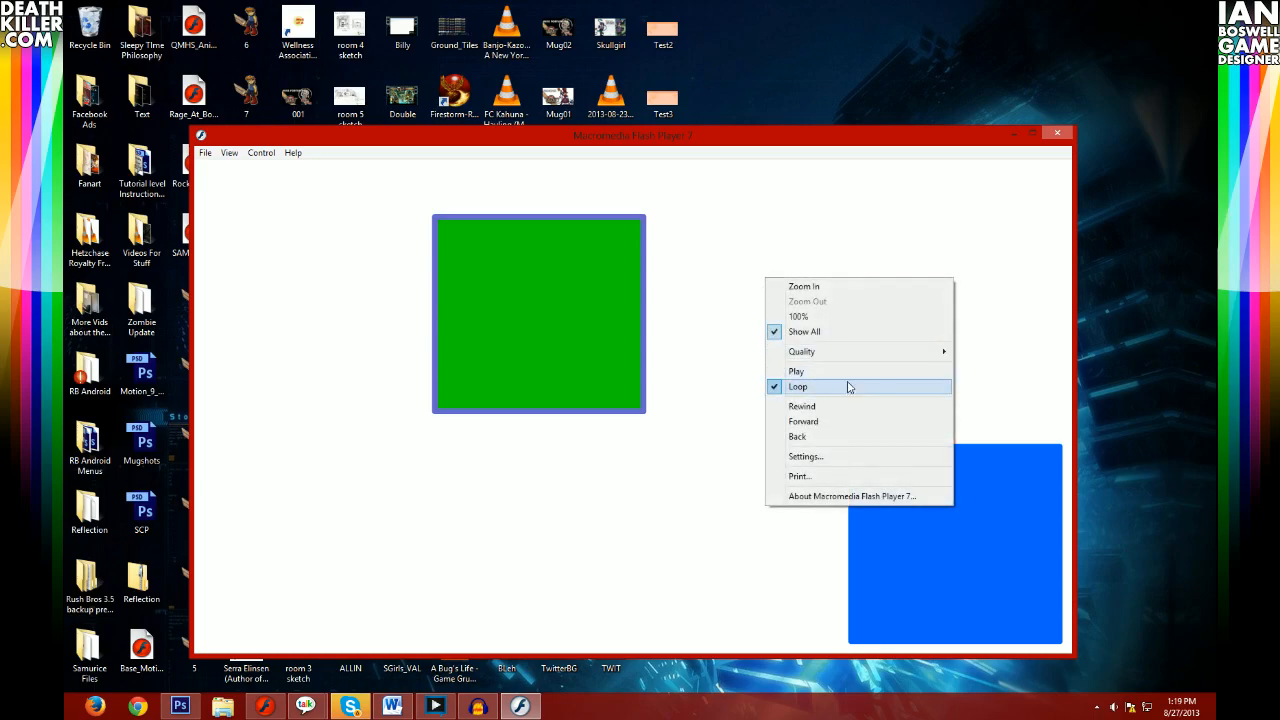
left_click(836, 373)
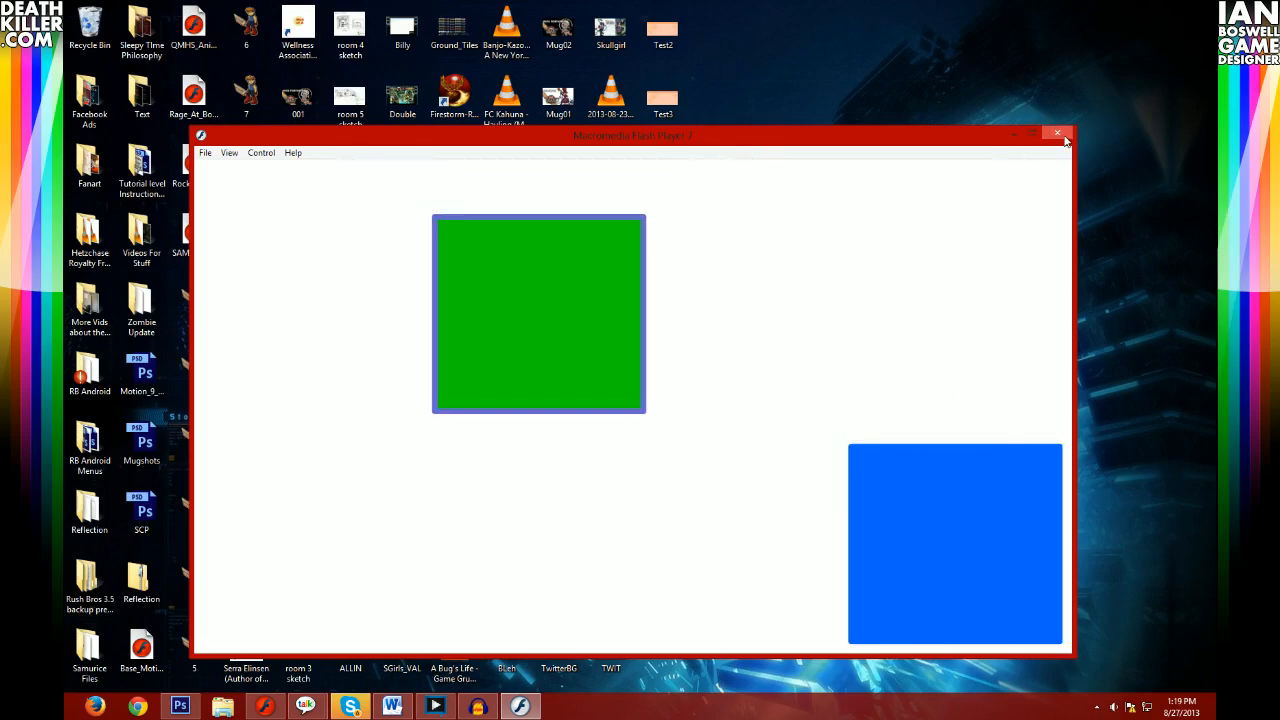
left_click(1062, 137)
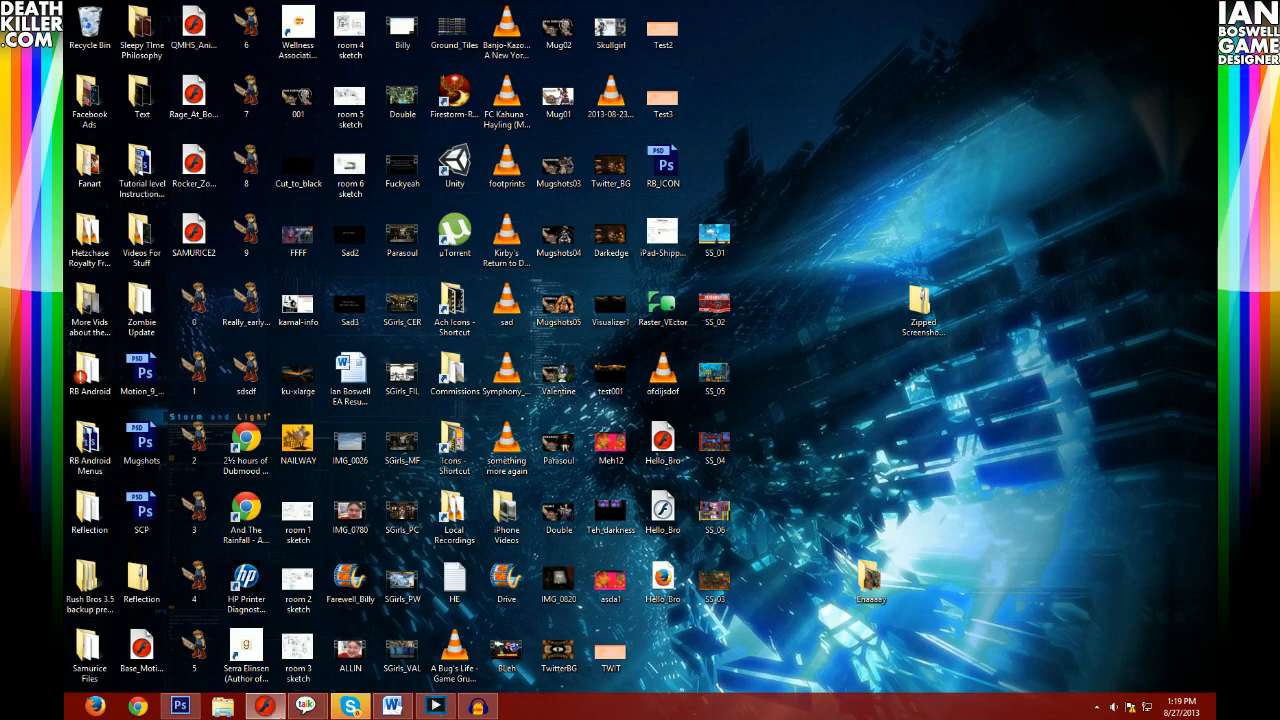
left_click(265, 708)
- Clear the stage selection and collapse the Library
left_click(1017, 61)
left_click(985, 98)
scroll(893, 220, "up", 2)
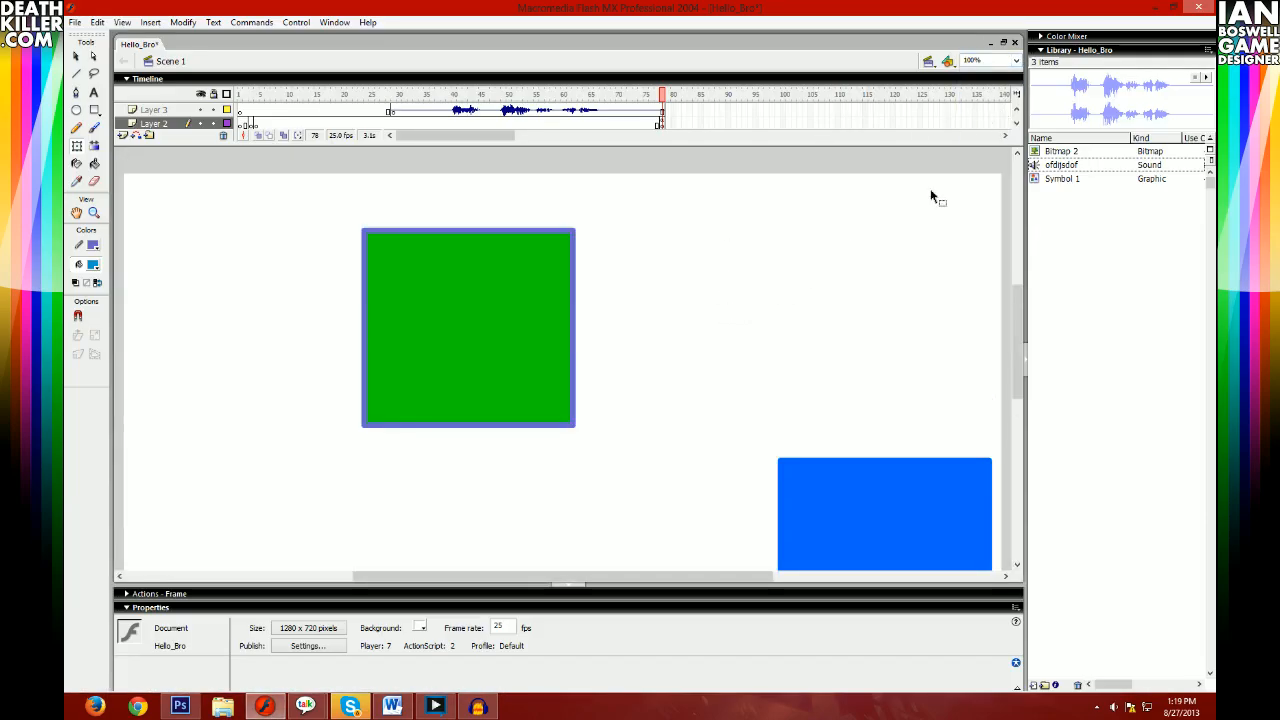
left_click(1050, 50)
scroll(876, 224, "down", 2)
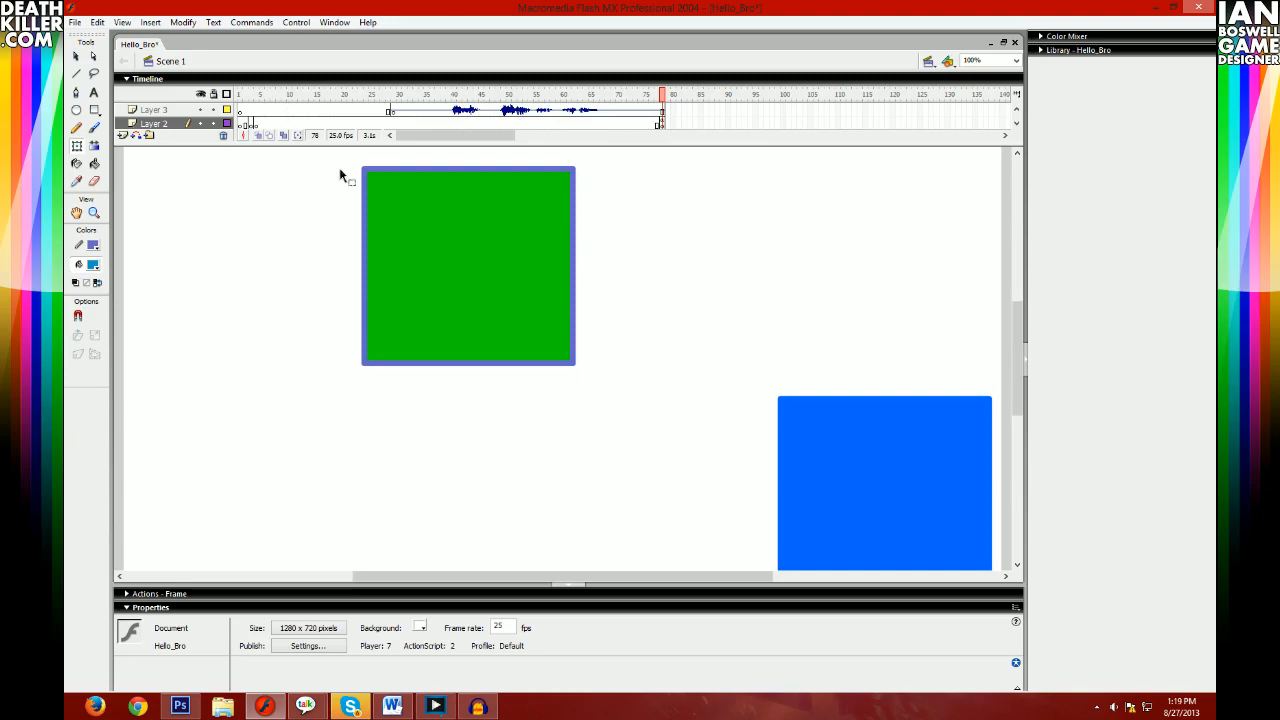
- Remove the voice sound from Layer 3 and shift the green square at frame 1 down and to the left
left_click(382, 122)
left_click(386, 109)
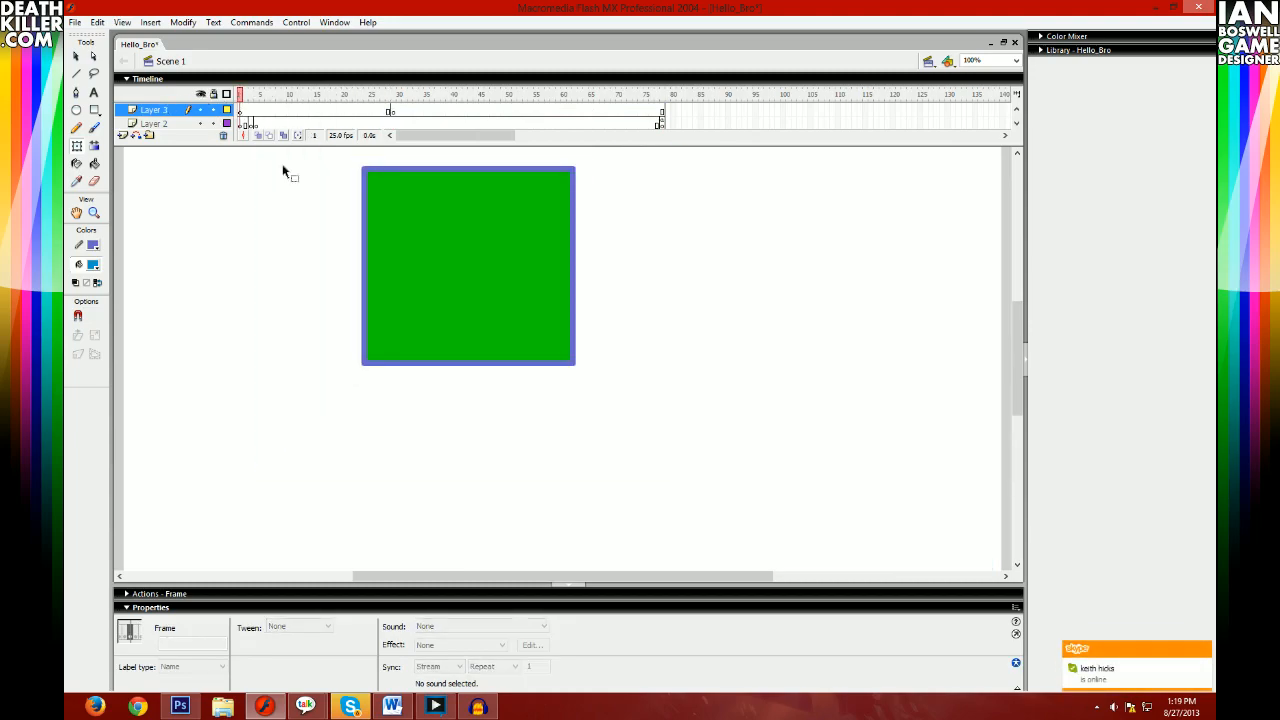
left_click(463, 311)
left_click_drag(461, 309, 418, 273)
left_click_drag(412, 289, 394, 372)
- Move the green square at frame 13 of Layer 4 to about X 507.9, Y 153.3 and simplify the layer to one tween ending at frame 41
left_click(290, 109)
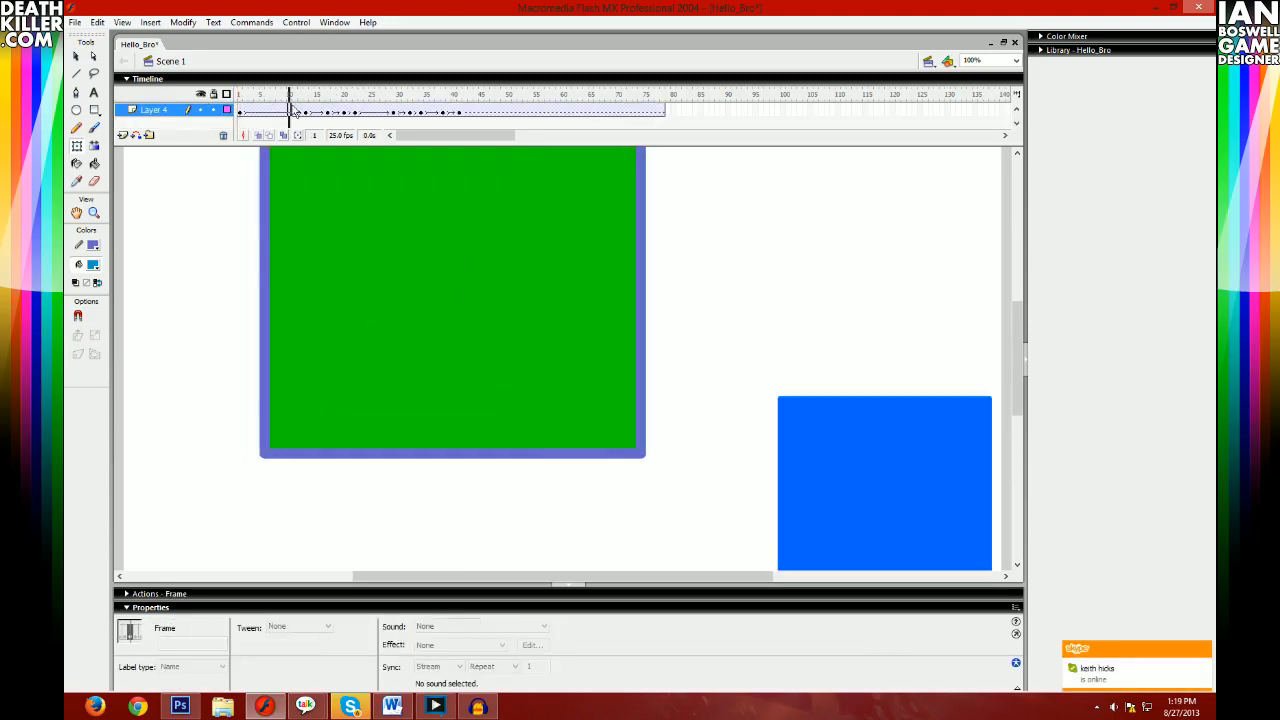
mouse_move(294, 112)
left_mouse_down()
mouse_move(312, 112)
mouse_move(300, 113)
left_mouse_up()
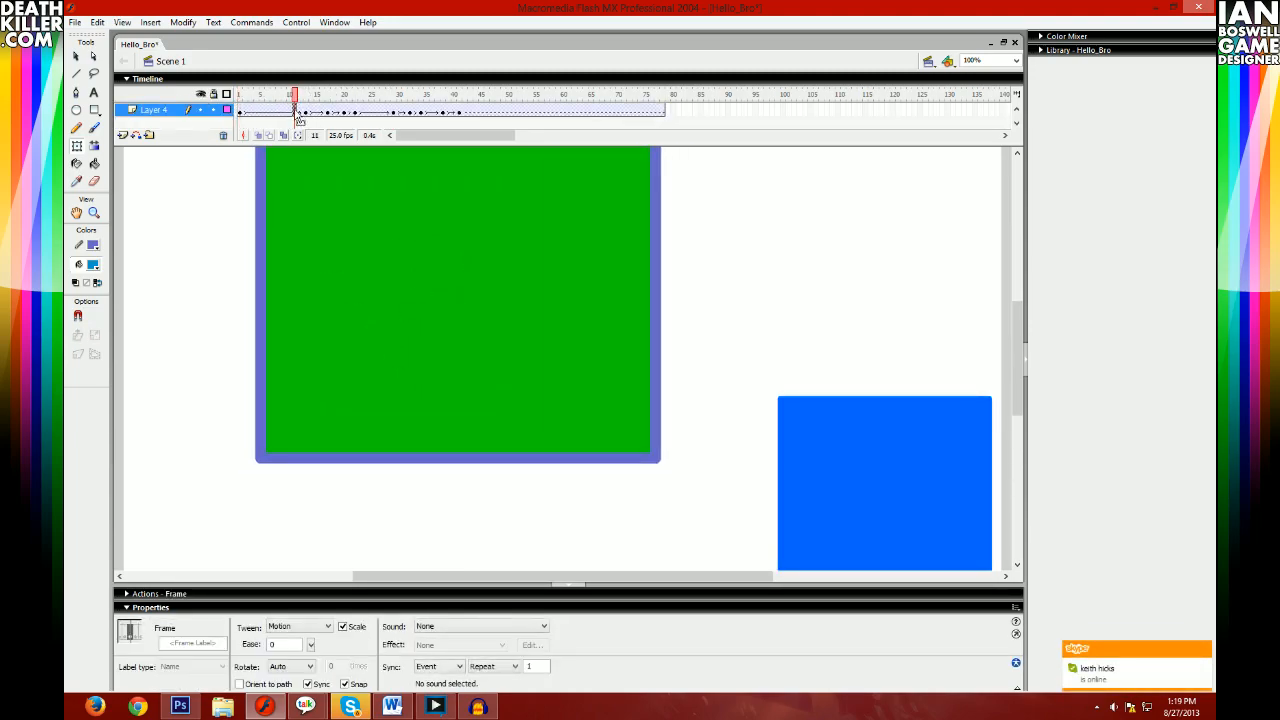
left_click(306, 111)
left_click_drag(388, 348, 557, 357)
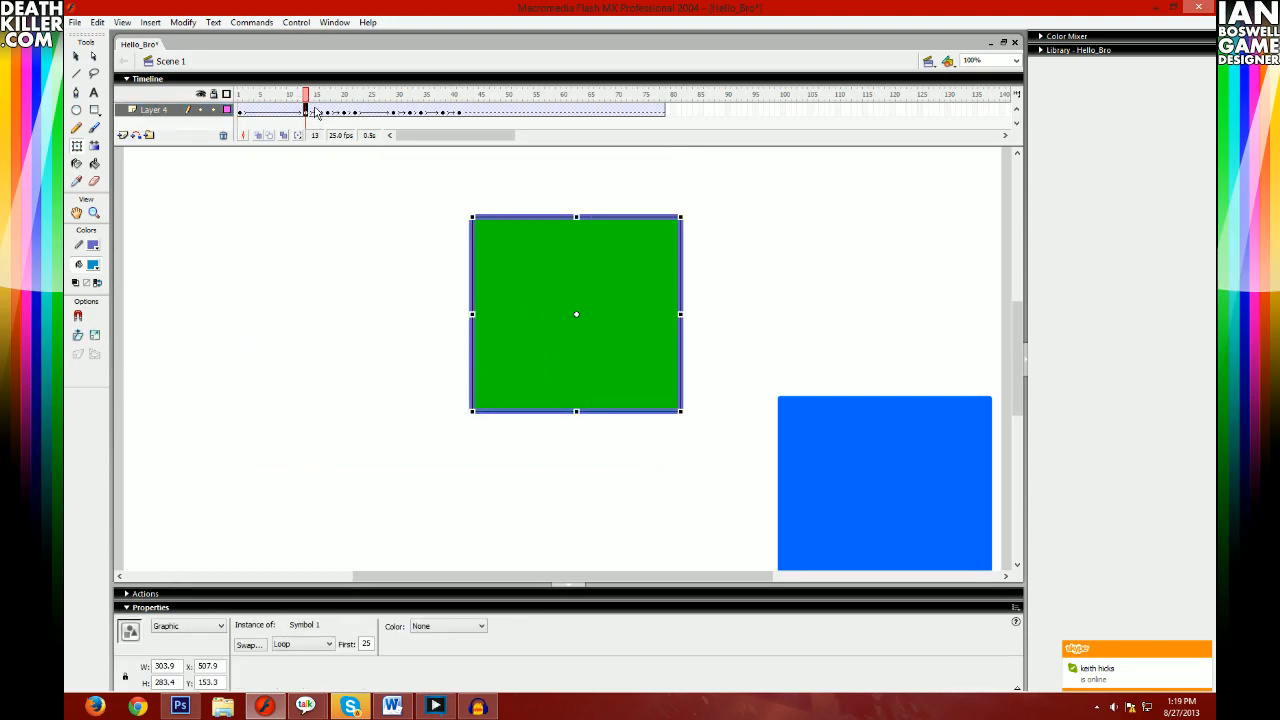
left_click_drag(312, 112, 393, 118)
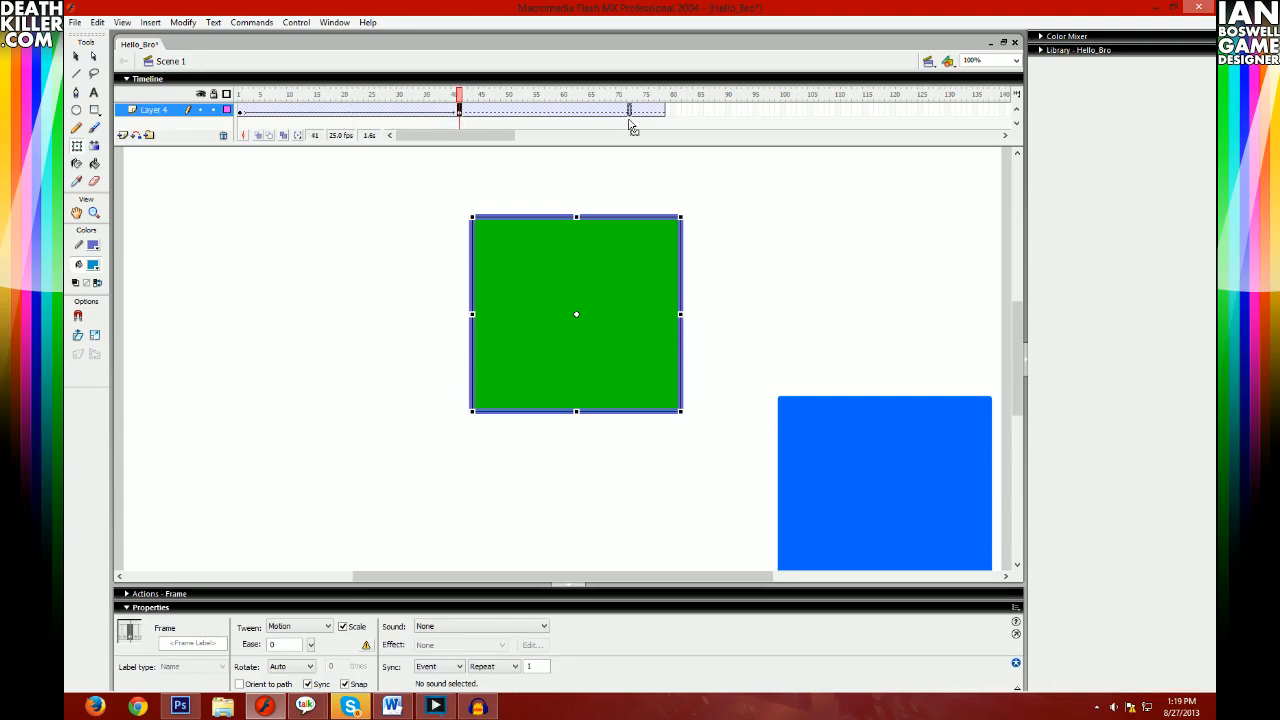
- Extend Layer 4's tween to a keyframe at frame 60 and remove the frames after it
left_click(574, 114)
left_click_drag(565, 115, 681, 111)
right_click(679, 107)
left_click(705, 150)
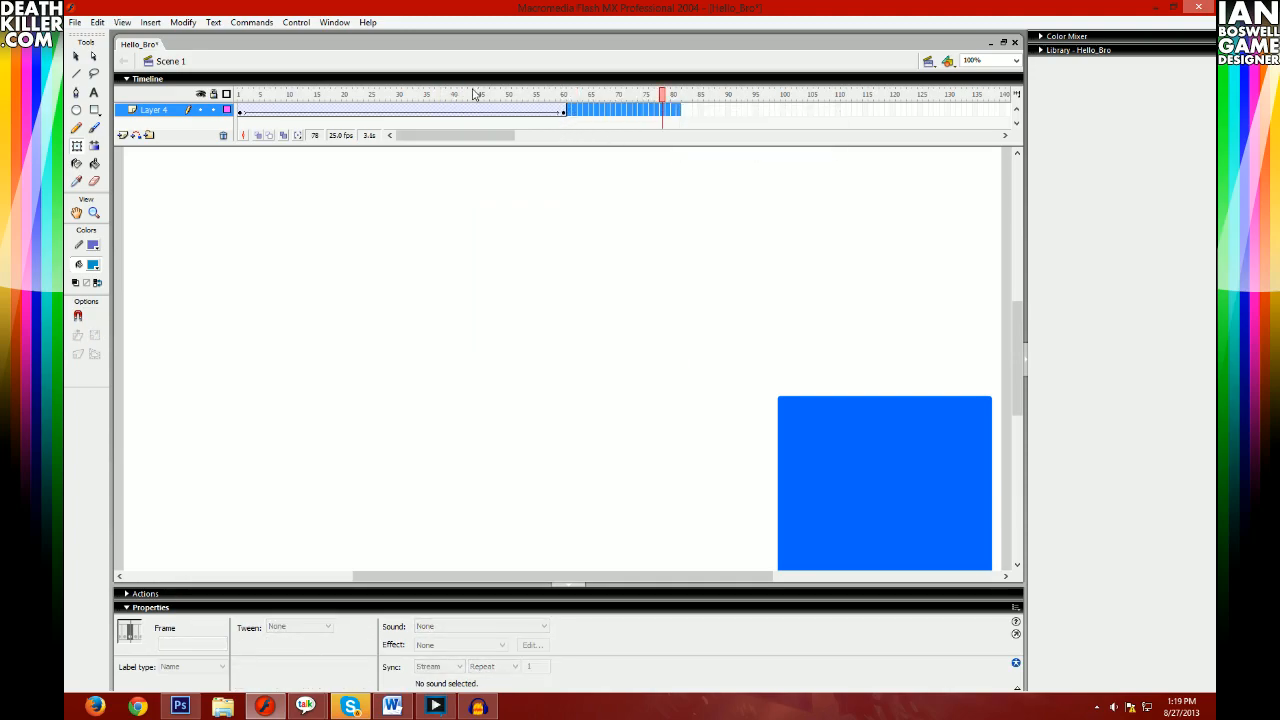
key("Return")
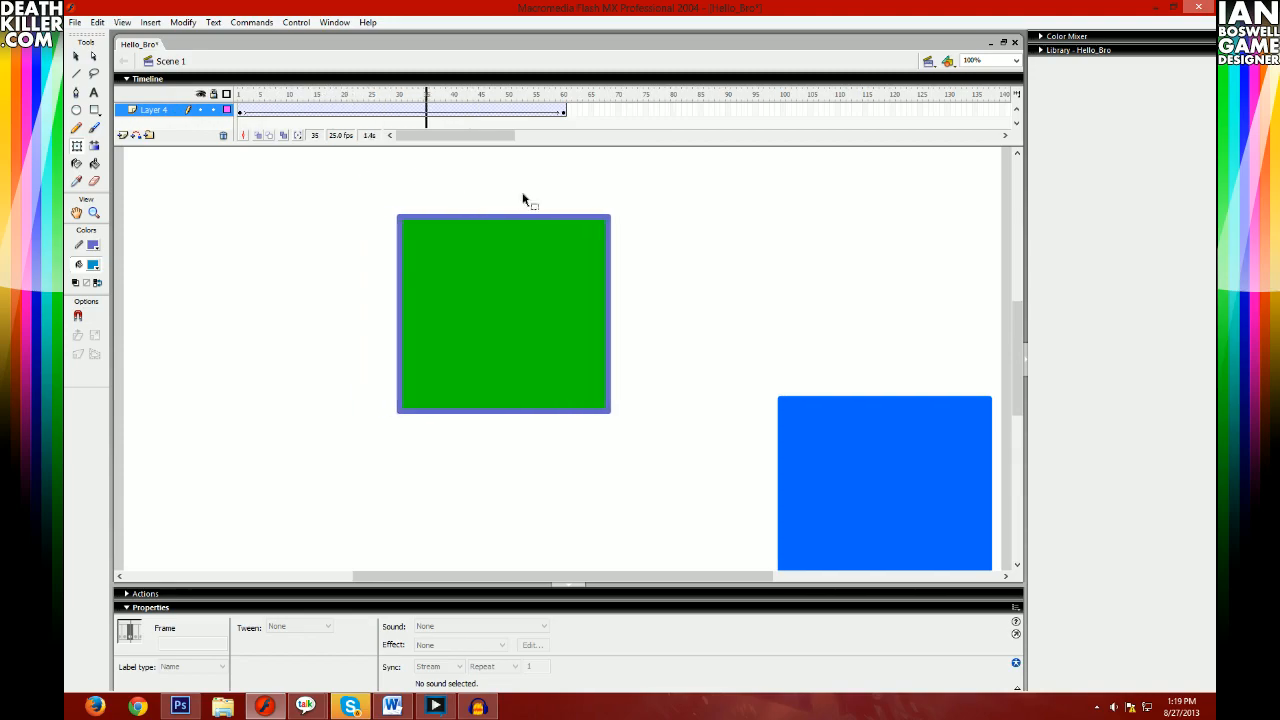
- Remove all frames from the layers other than Layer 4
left_click(536, 122)
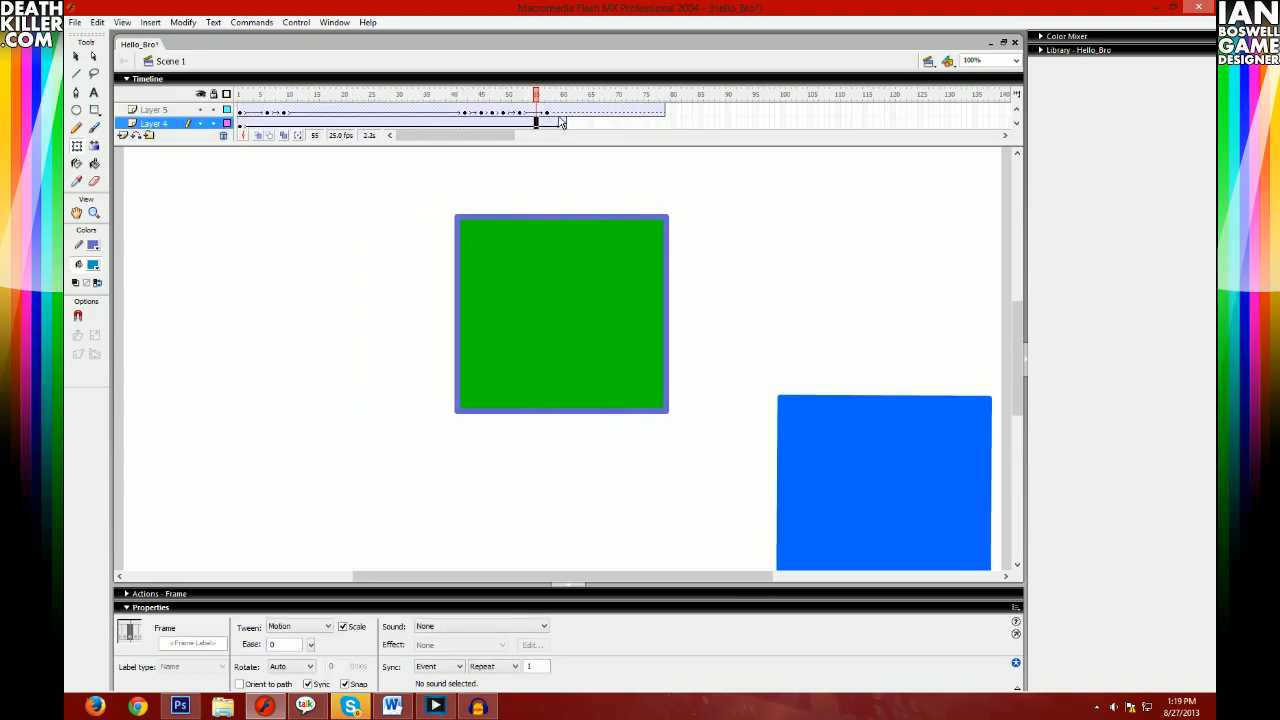
left_click(701, 123)
scroll(331, 94, "down", 2)
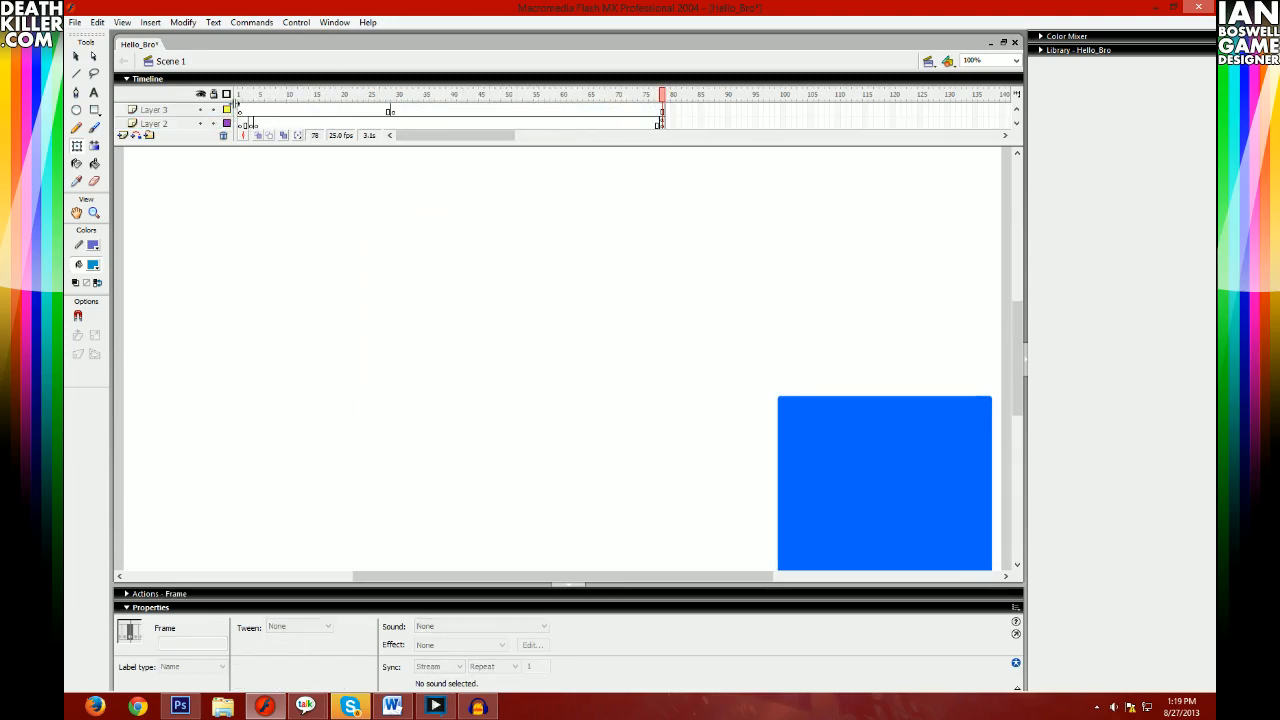
left_click(240, 109, "shift")
right_click(242, 108)
left_click(297, 154)
- Shift the green square at frame 60 of Layer 4 farther right in stages, playing the tween after each change
scroll(278, 120, "down", 2)
key("Return")
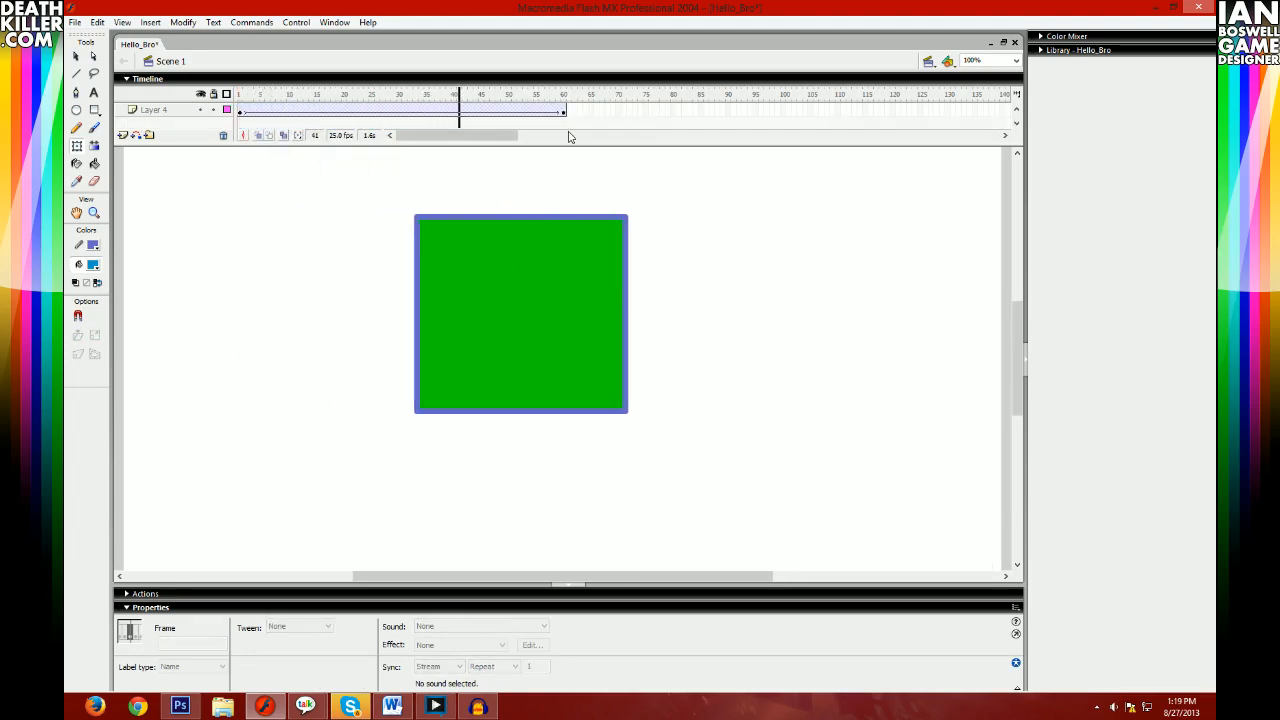
left_click(564, 112)
left_click_drag(554, 352, 695, 354)
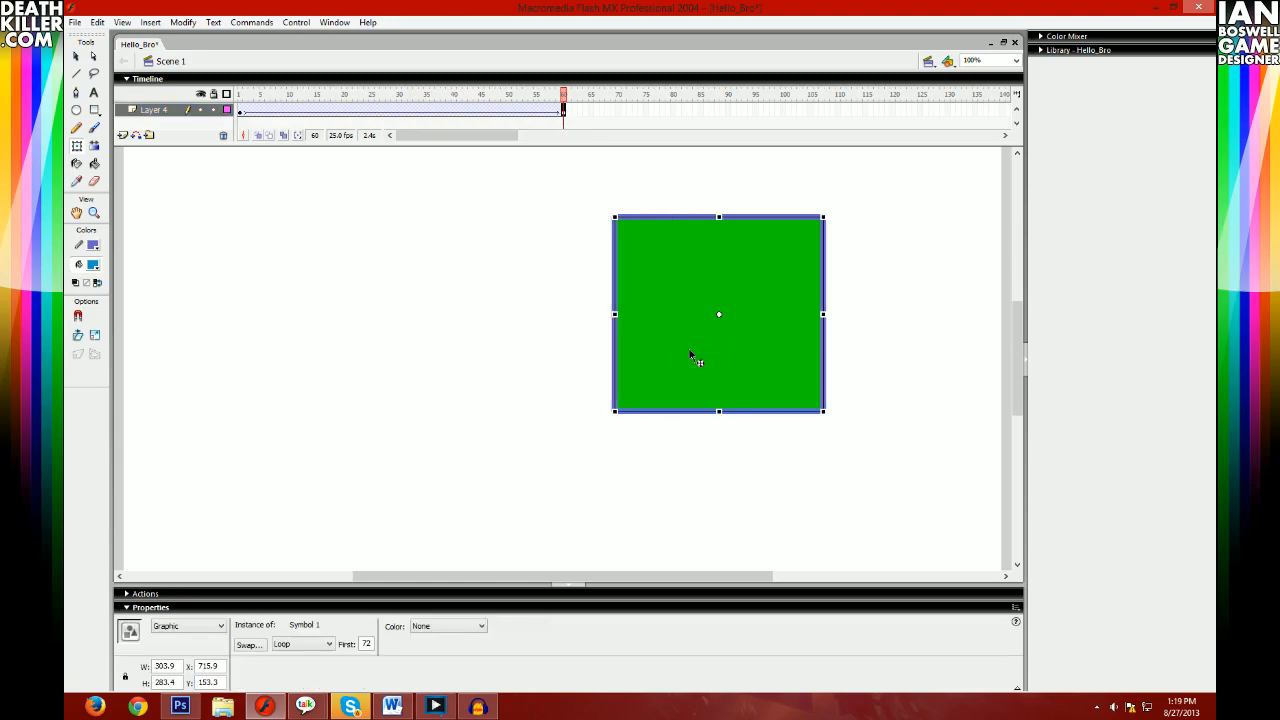
key("Return")
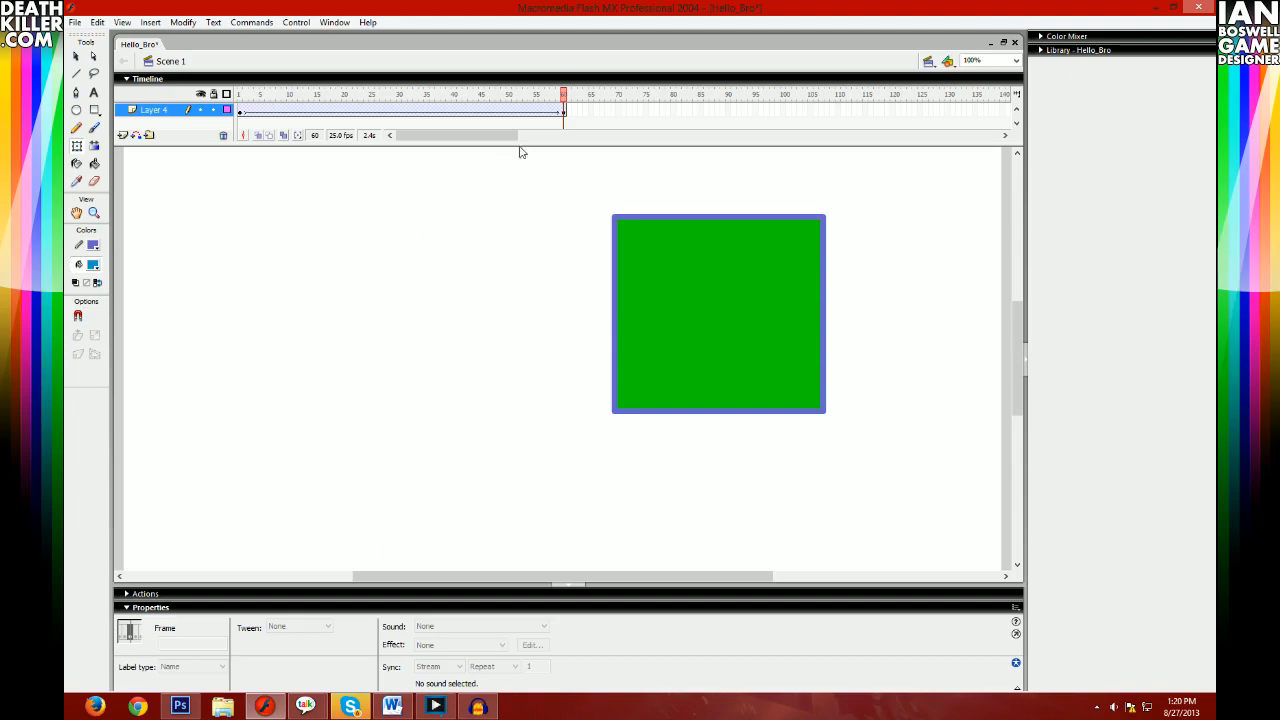
left_click(564, 112)
left_click_drag(686, 369, 822, 358)
left_click(654, 428)
left_click_drag(822, 358, 757, 362)
left_click(660, 474)
key("Return")
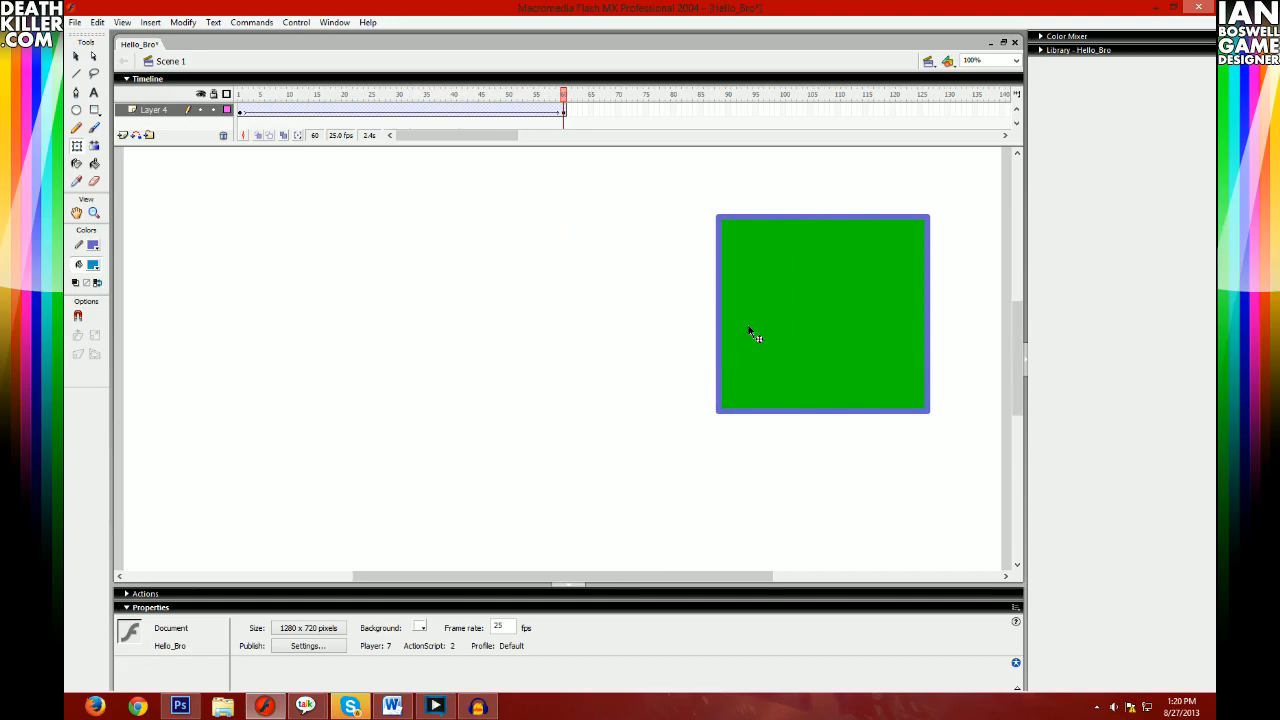
- Add a keyframe at frame 52 of Layer 4 with the green square rotated about 45 degrees and placed at about X 607.8, Y 87.2
left_click(521, 98)
left_click_drag(744, 306, 706, 279)
key("ctrl+z")
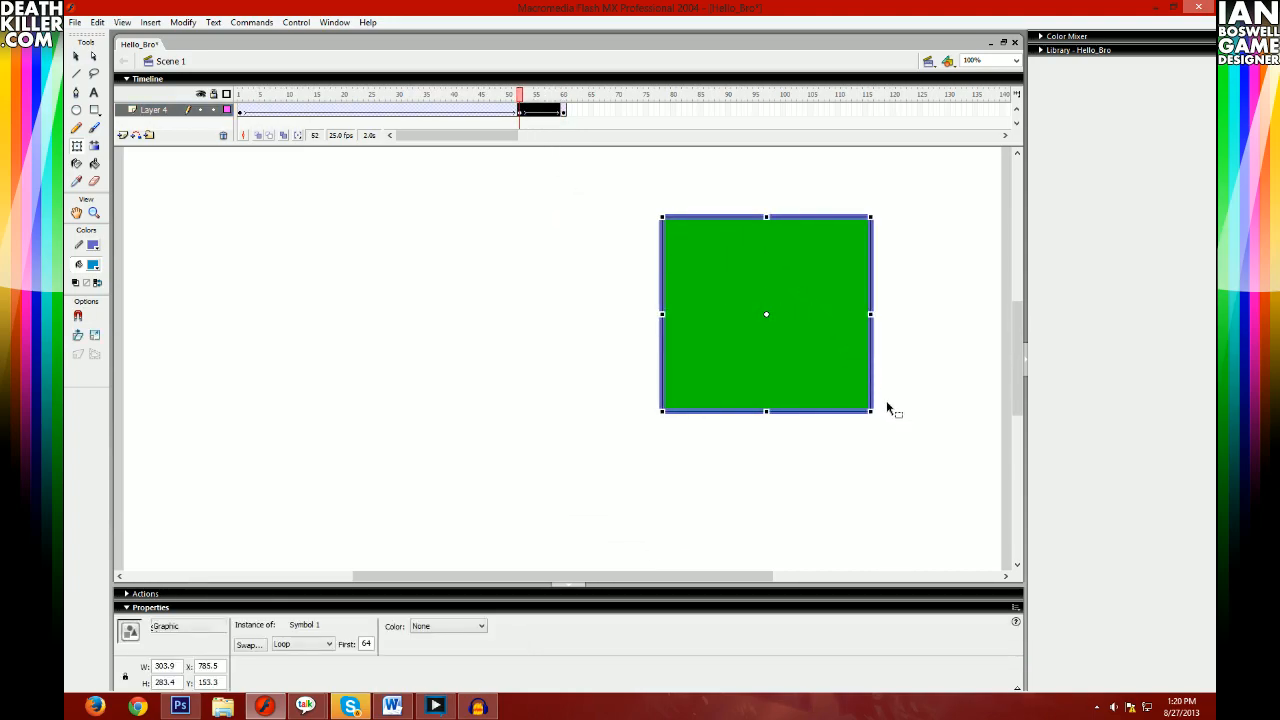
left_click_drag(882, 409, 890, 333)
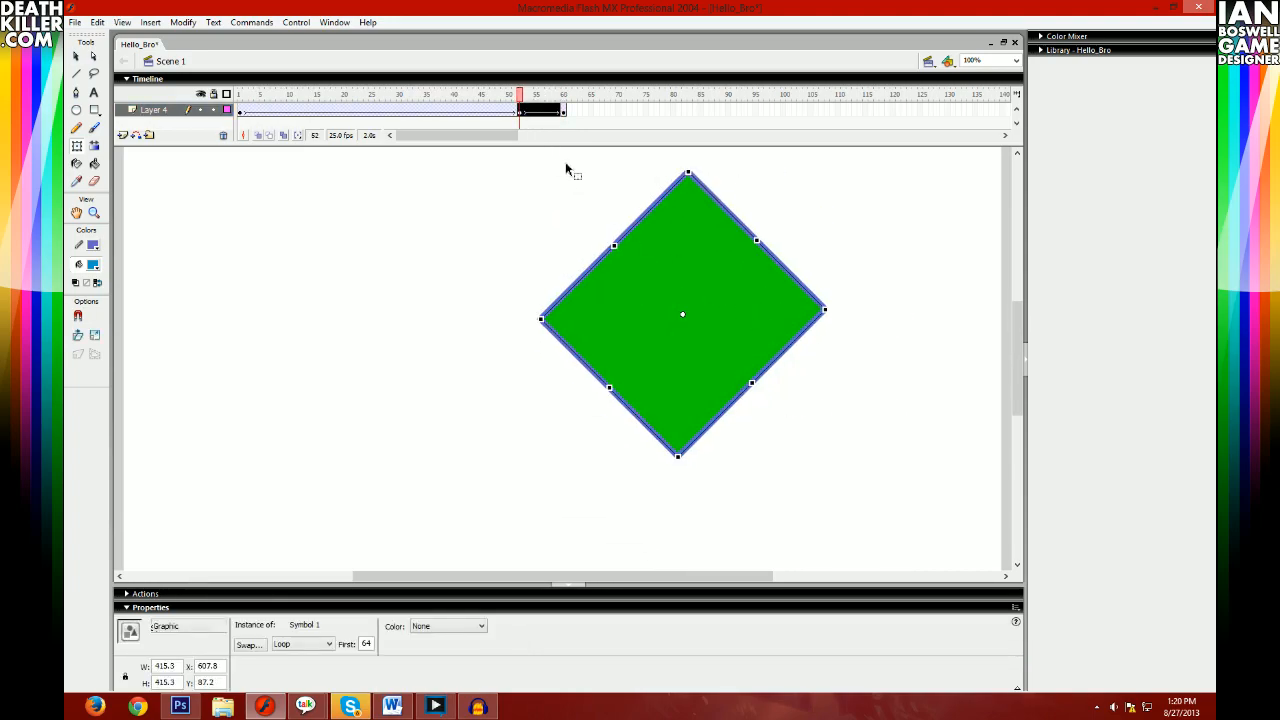
left_click(557, 112)
left_click(559, 112)
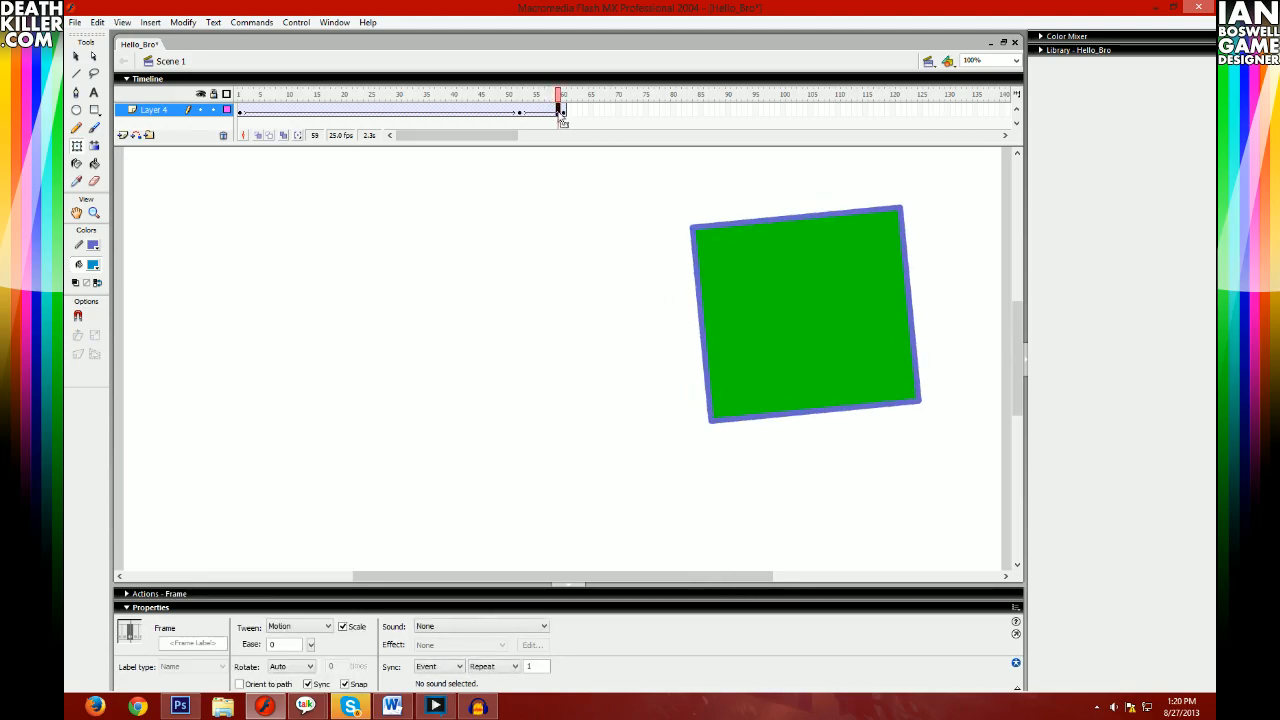
key("Return")
- Move the rotated square's keyframe from frame 52 to frame 8 of Layer 4
mouse_move(525, 110)
left_mouse_down()
mouse_move(258, 110)
mouse_move(521, 110)
left_mouse_up()
mouse_move(520, 111)
left_mouse_down()
mouse_move(477, 113)
mouse_move(520, 109)
left_mouse_up()
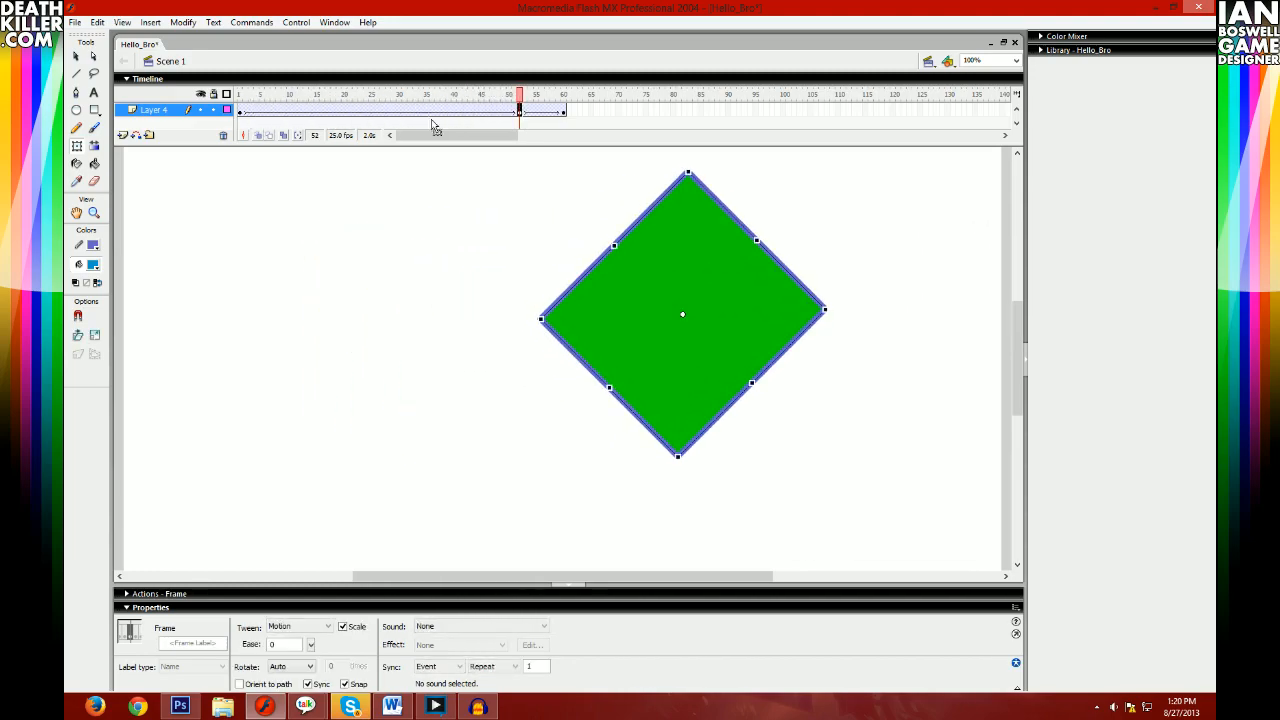
left_click(288, 111)
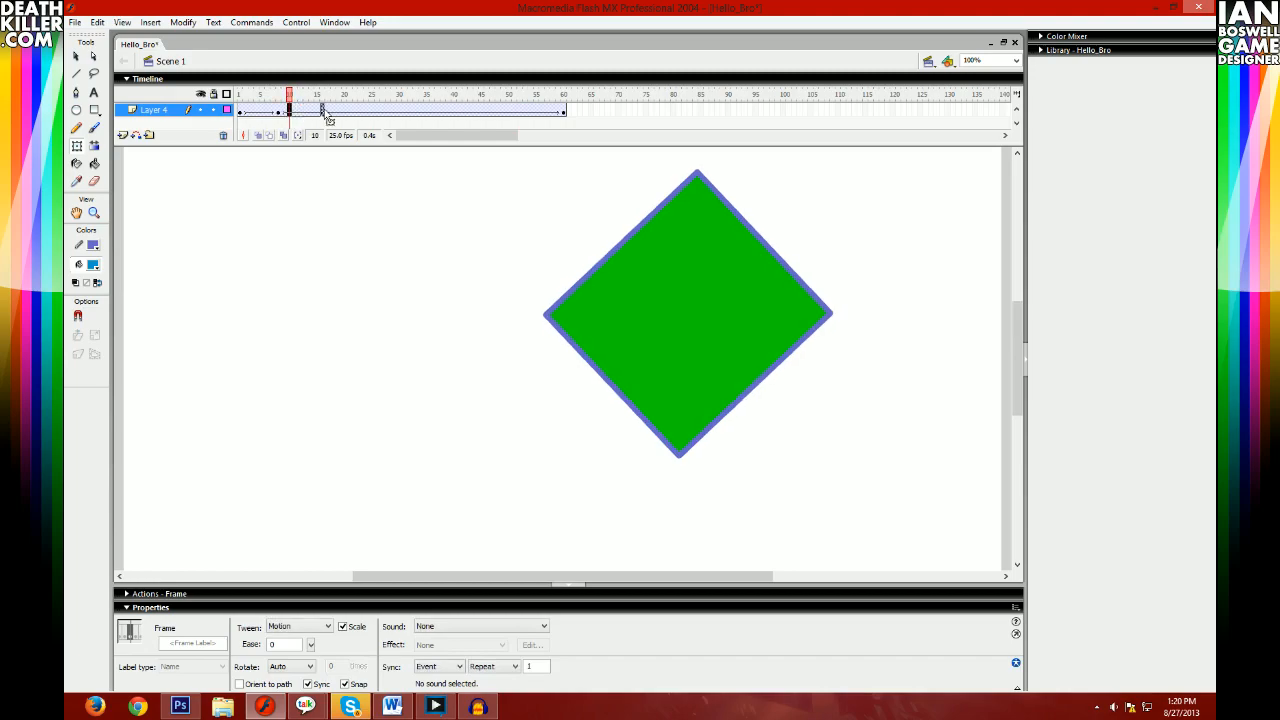
- Rotate the green square further with keyframes at frames 15 and 21 of Layer 4, and preview the tween
left_click(322, 110)
left_click_drag(838, 310, 852, 269)
mouse_move(320, 111)
left_mouse_down()
mouse_move(274, 111)
mouse_move(323, 120)
left_mouse_up()
left_click_drag(690, 288, 670, 261)
key("ctrl+z")
left_click_drag(320, 110, 351, 112)
left_click_drag(350, 96, 138, 97)
key("Return")
left_click(373, 111)
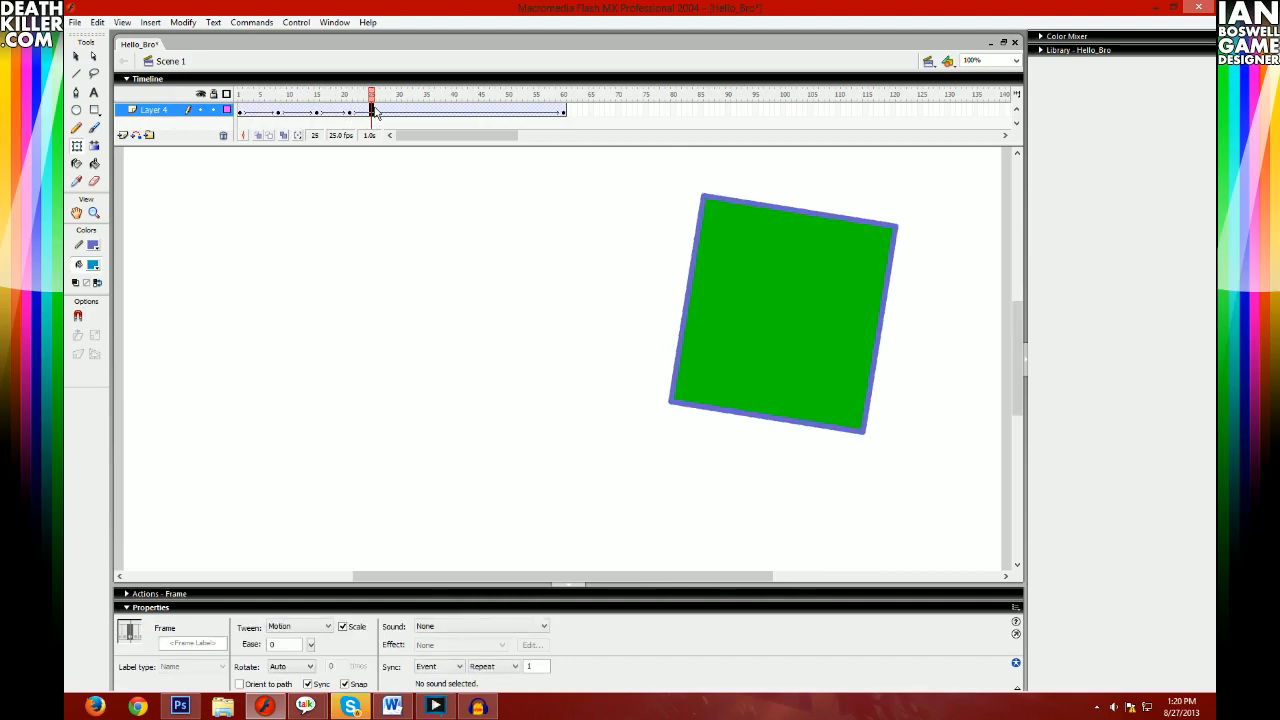
key("Return")
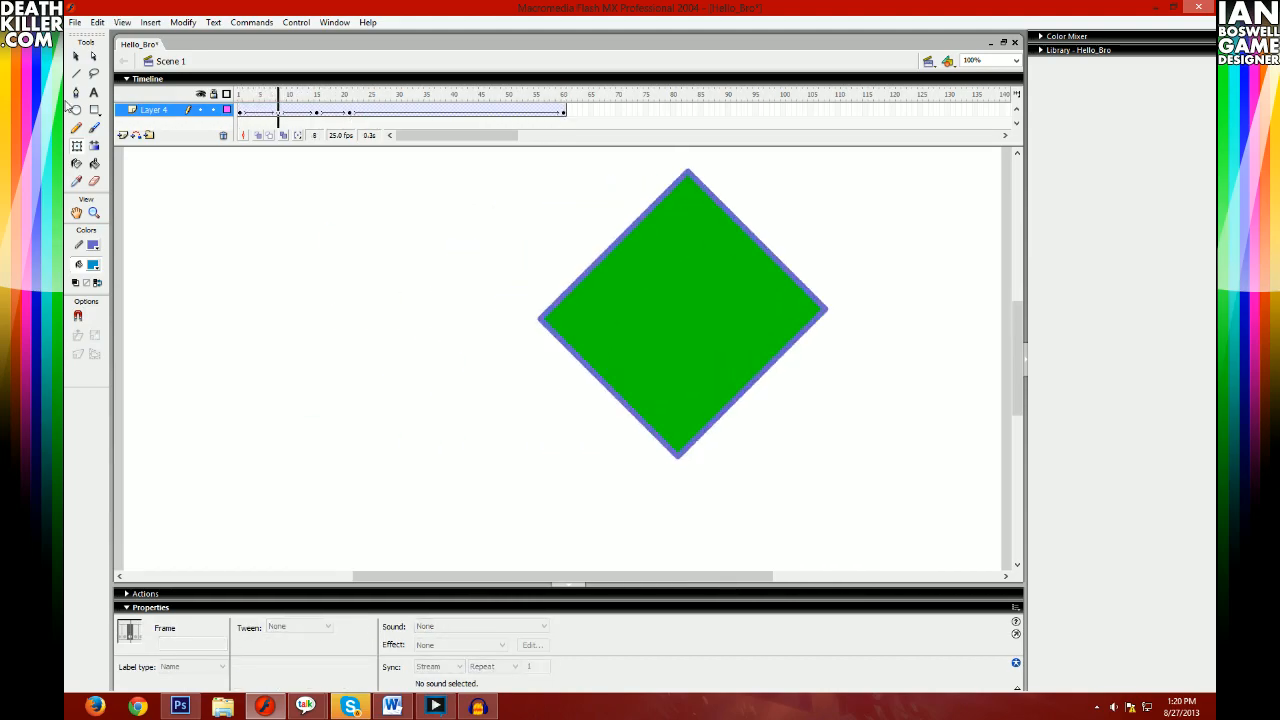
left_click(150, 333)
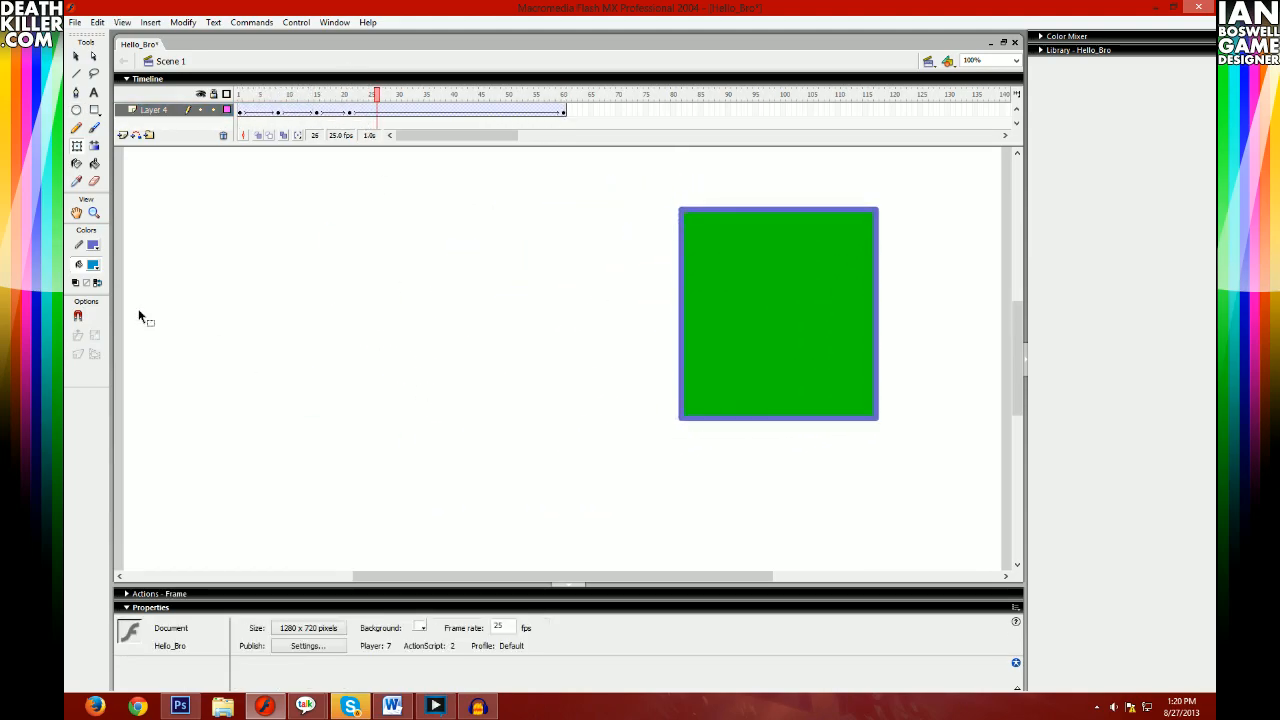
- Choose the Brush tool with a black fill and add a new layer above Layer 4
left_click(94, 128)
left_click(93, 264)
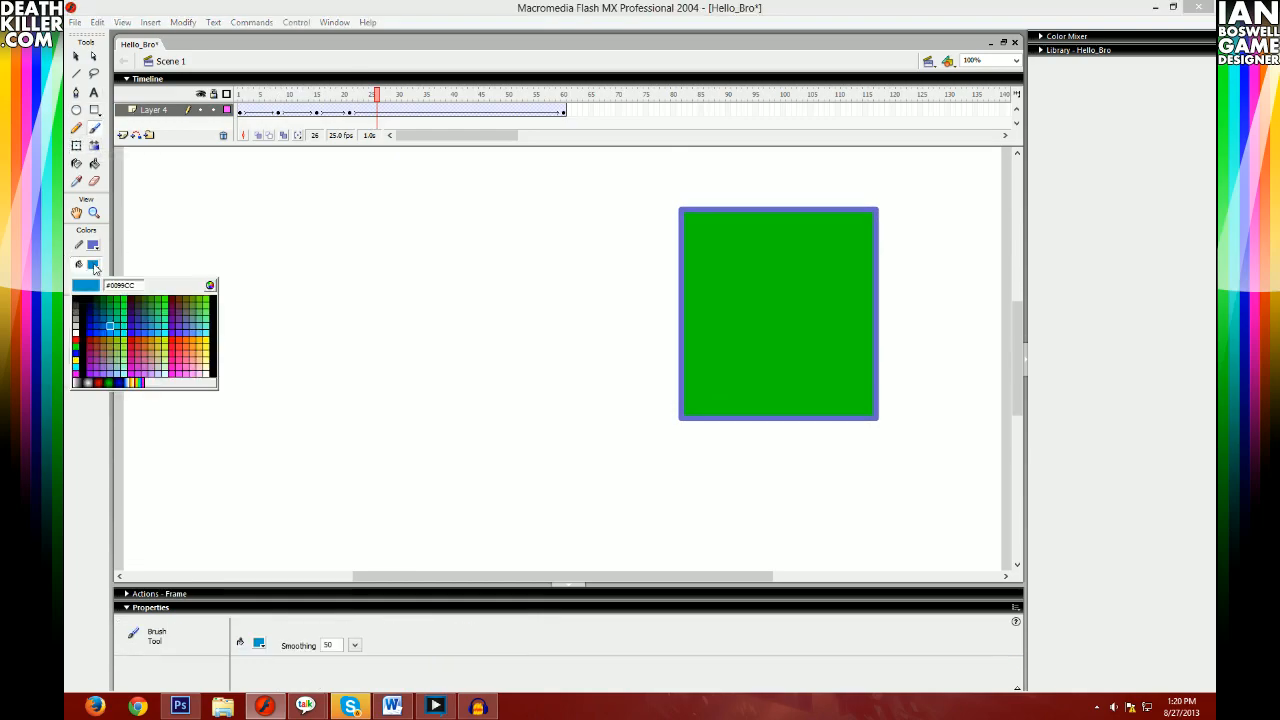
left_click(82, 295)
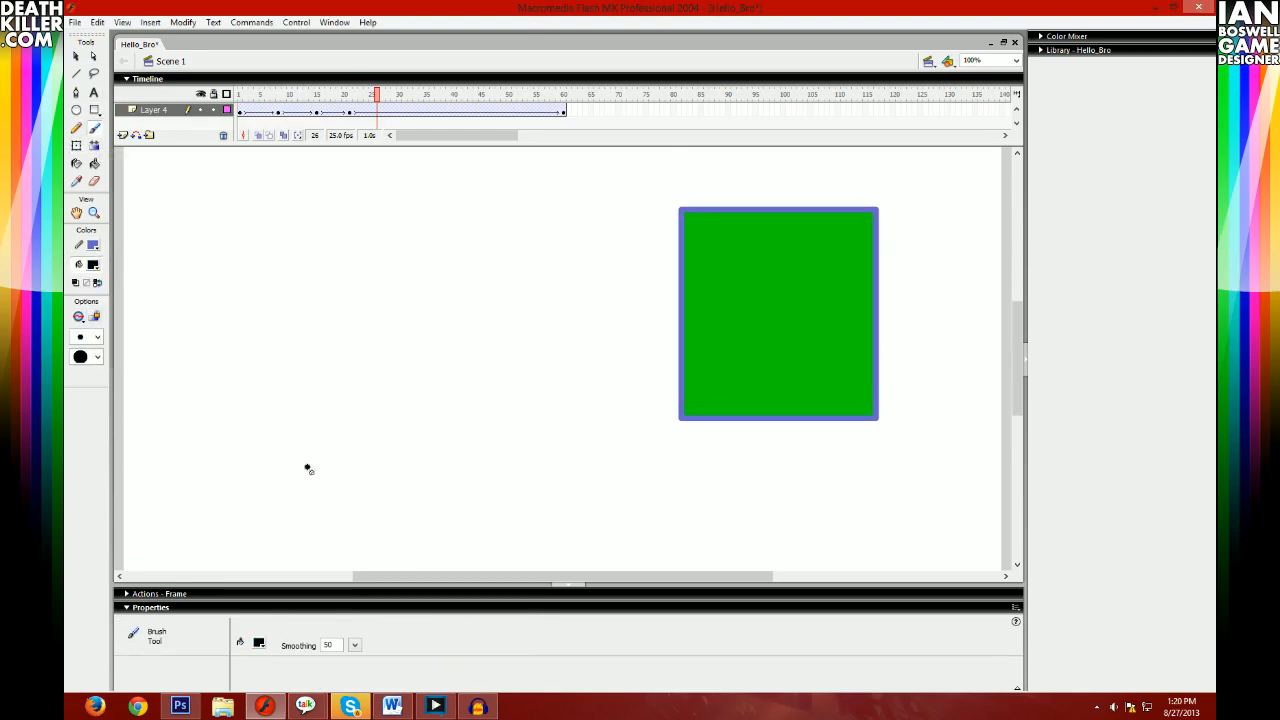
left_click(227, 111)
left_click(123, 136)
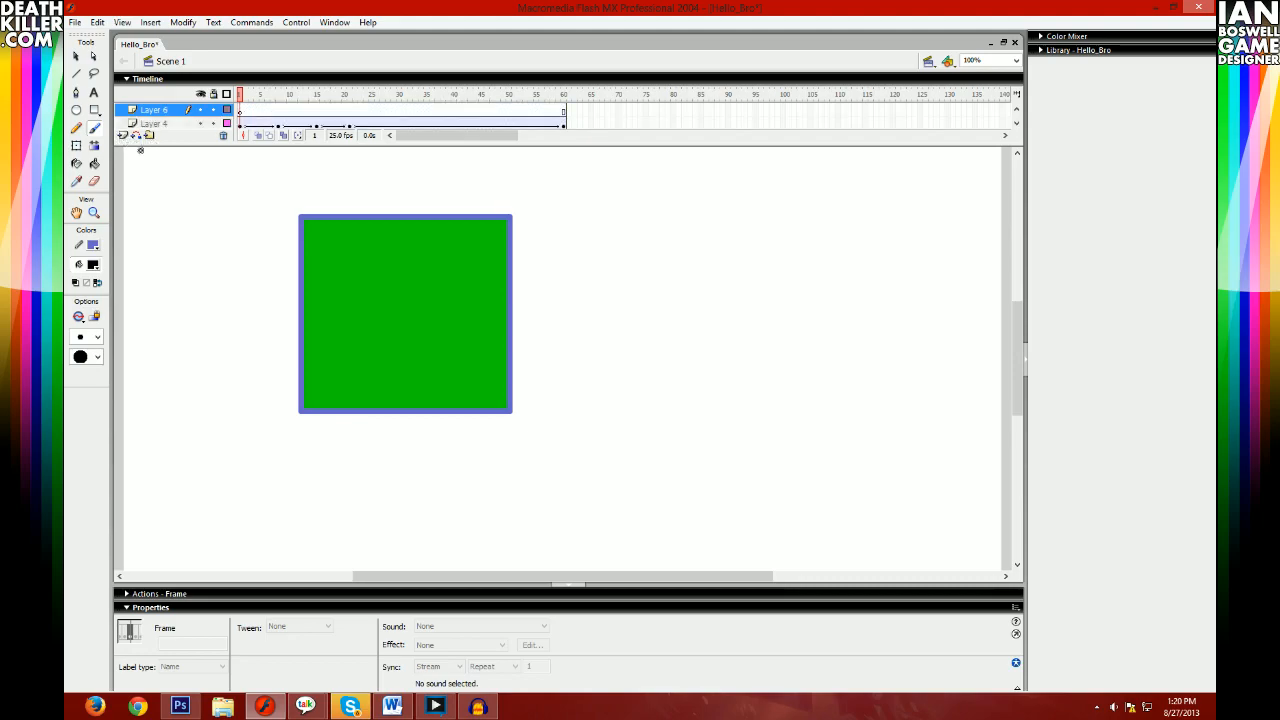
- Paint black arrows pointing up at the green square's start and end positions on Layer 6, and play the animation
mouse_move(409, 507)
left_mouse_down()
mouse_move(382, 445)
mouse_move(413, 452)
mouse_move(377, 421)
mouse_move(350, 470)
left_mouse_up()
left_click_drag(302, 111, 427, 111)
mouse_move(720, 500)
left_mouse_down()
mouse_move(782, 478)
mouse_move(793, 443)
mouse_move(812, 485)
mouse_move(762, 460)
left_mouse_up()
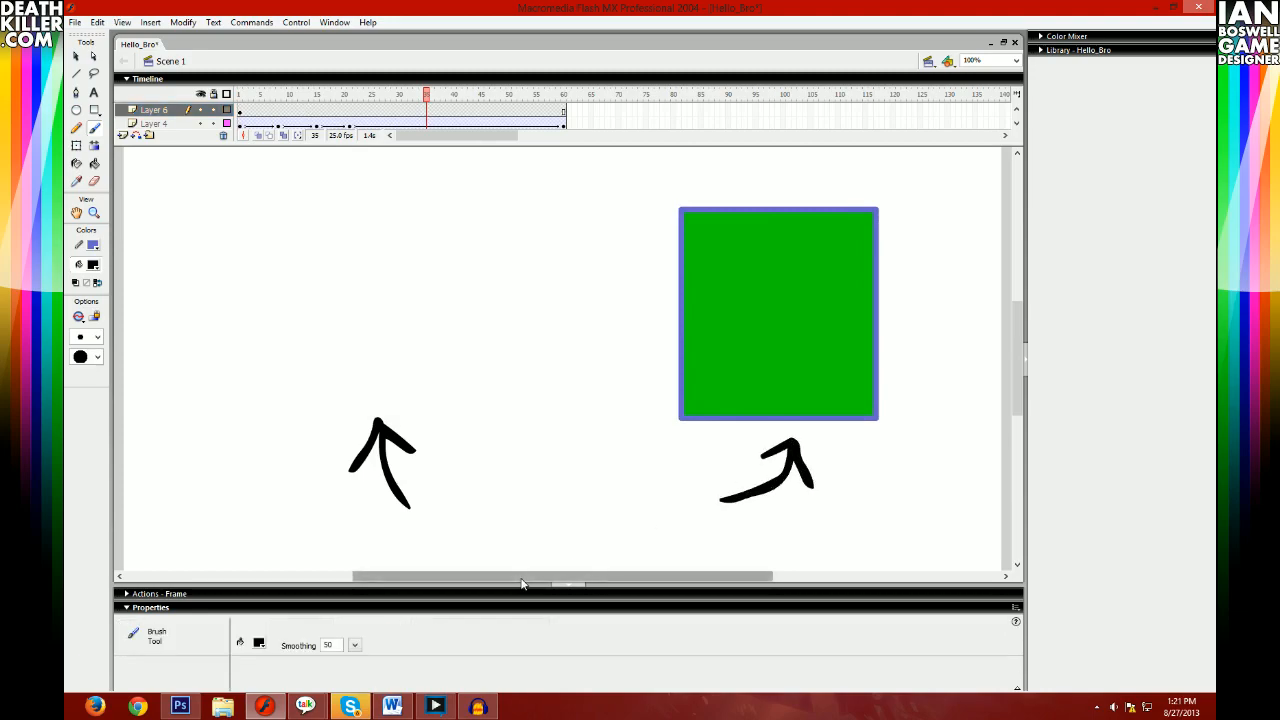
left_click(241, 98)
key("Return")
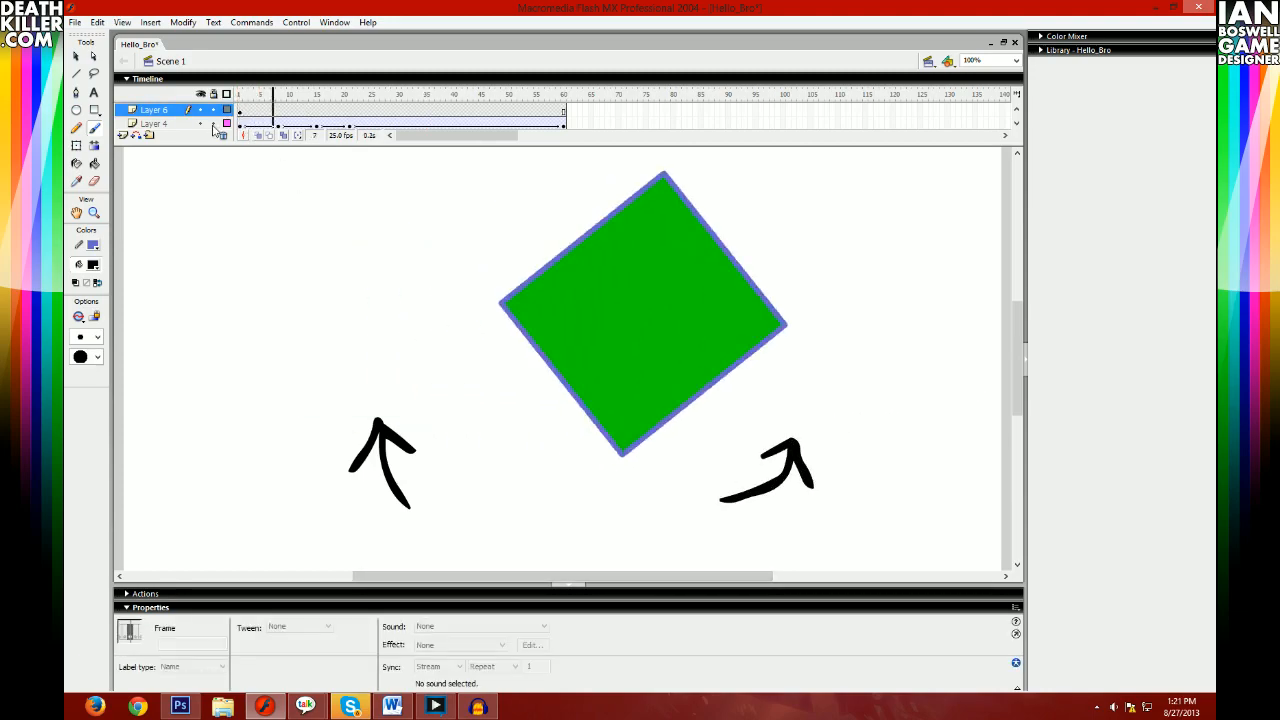
key("Return")
- Enlarge the timeline to add a new layer beneath Layer 4, and set the brush fill to light blue
left_click_drag(155, 146, 175, 235)
left_click(122, 189)
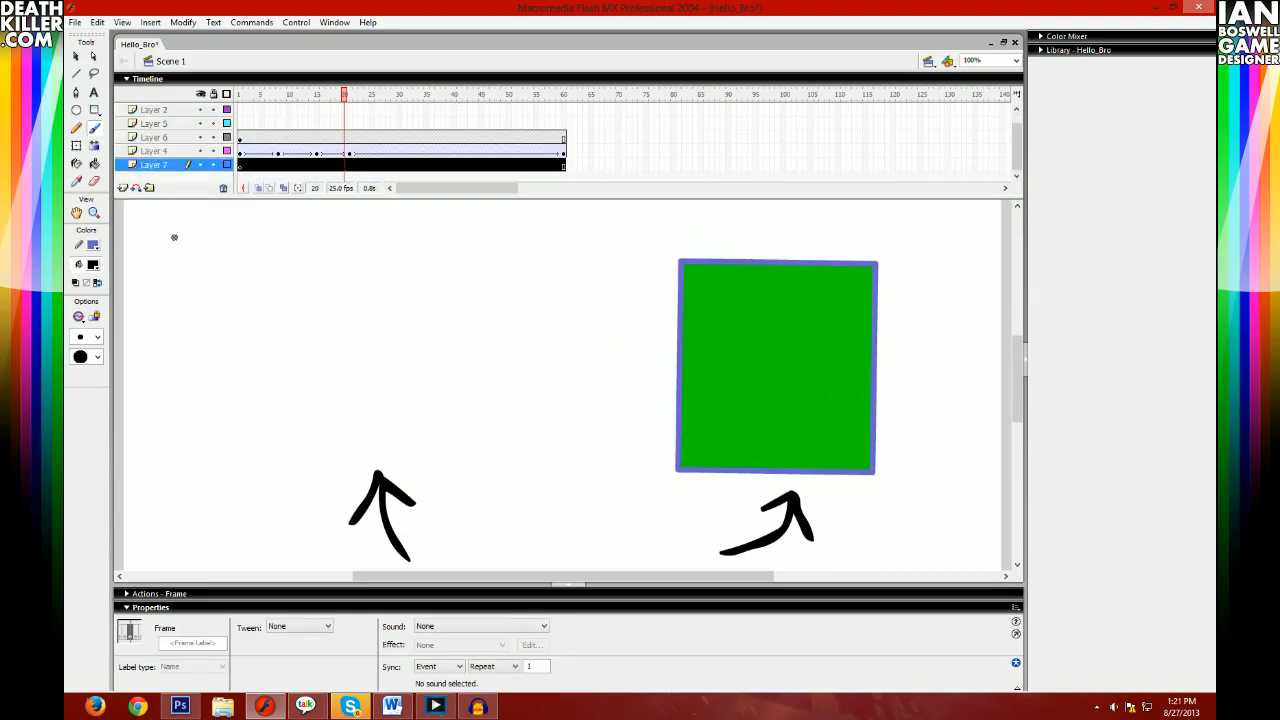
left_click(95, 264)
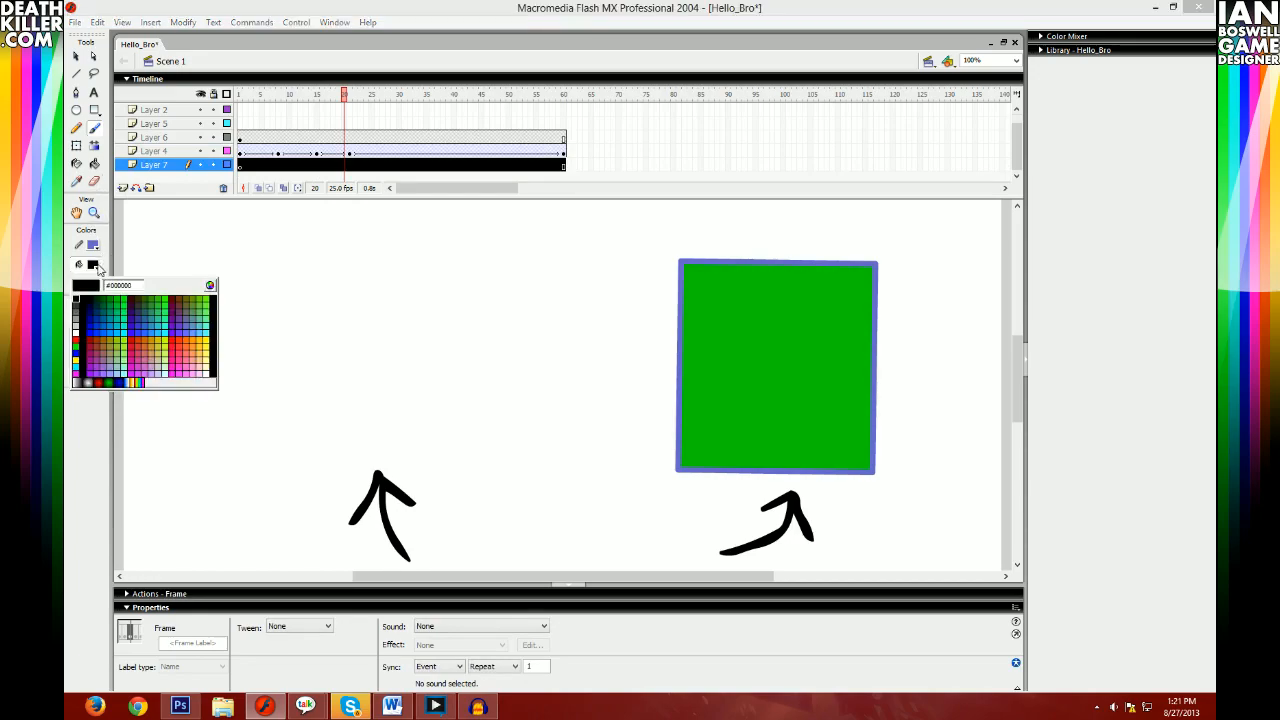
left_click(197, 345)
- Paint a light blue background on Layer 7 with a curved ground line, wavy bands below it and two cloud-like outlines above
mouse_move(117, 462)
left_mouse_down()
mouse_move(560, 402)
mouse_move(978, 482)
mouse_move(1010, 508)
left_mouse_up()
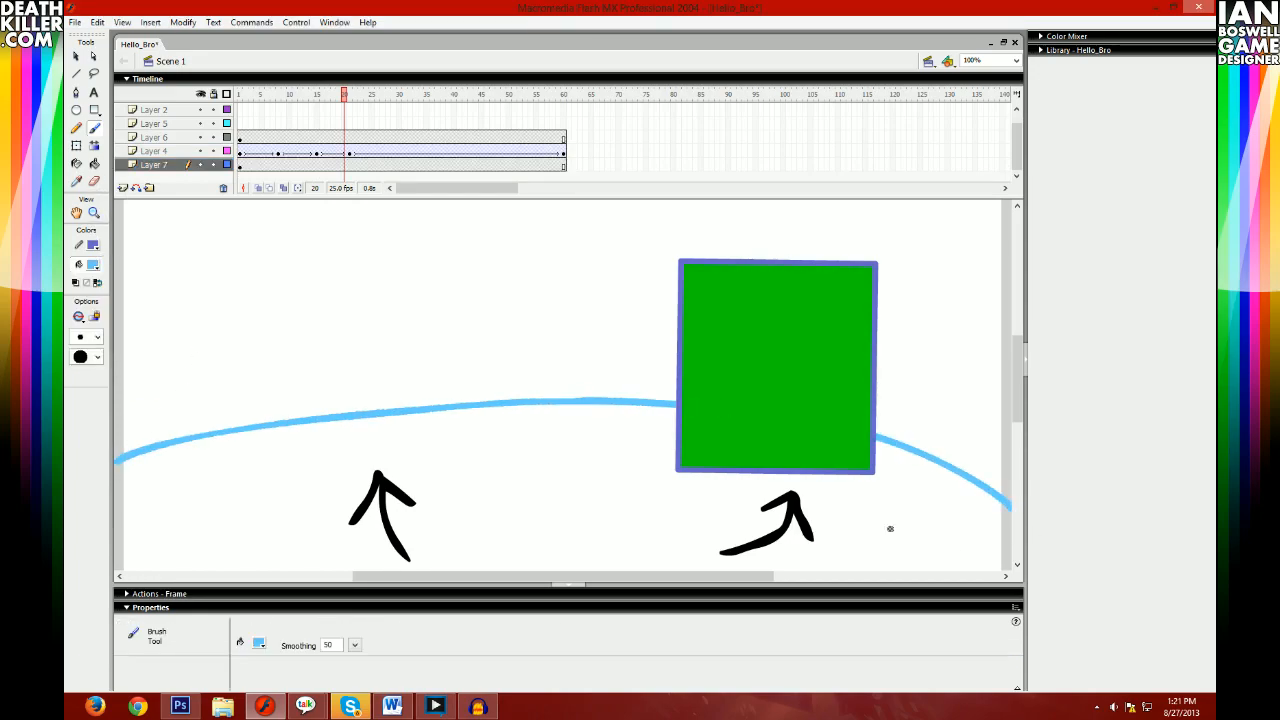
mouse_move(482, 408)
left_mouse_down()
mouse_move(484, 501)
mouse_move(586, 532)
mouse_move(593, 413)
mouse_move(652, 408)
left_mouse_up()
mouse_move(930, 462)
left_mouse_down()
mouse_move(884, 545)
mouse_move(845, 570)
left_mouse_up()
left_click_drag(256, 433, 190, 570)
mouse_move(205, 310)
left_mouse_down()
mouse_move(412, 289)
mouse_move(374, 257)
mouse_move(177, 297)
mouse_move(190, 320)
left_mouse_up()
mouse_move(932, 366)
left_mouse_down()
mouse_move(634, 364)
mouse_move(735, 259)
mouse_move(922, 281)
mouse_move(943, 331)
mouse_move(896, 377)
left_mouse_up()
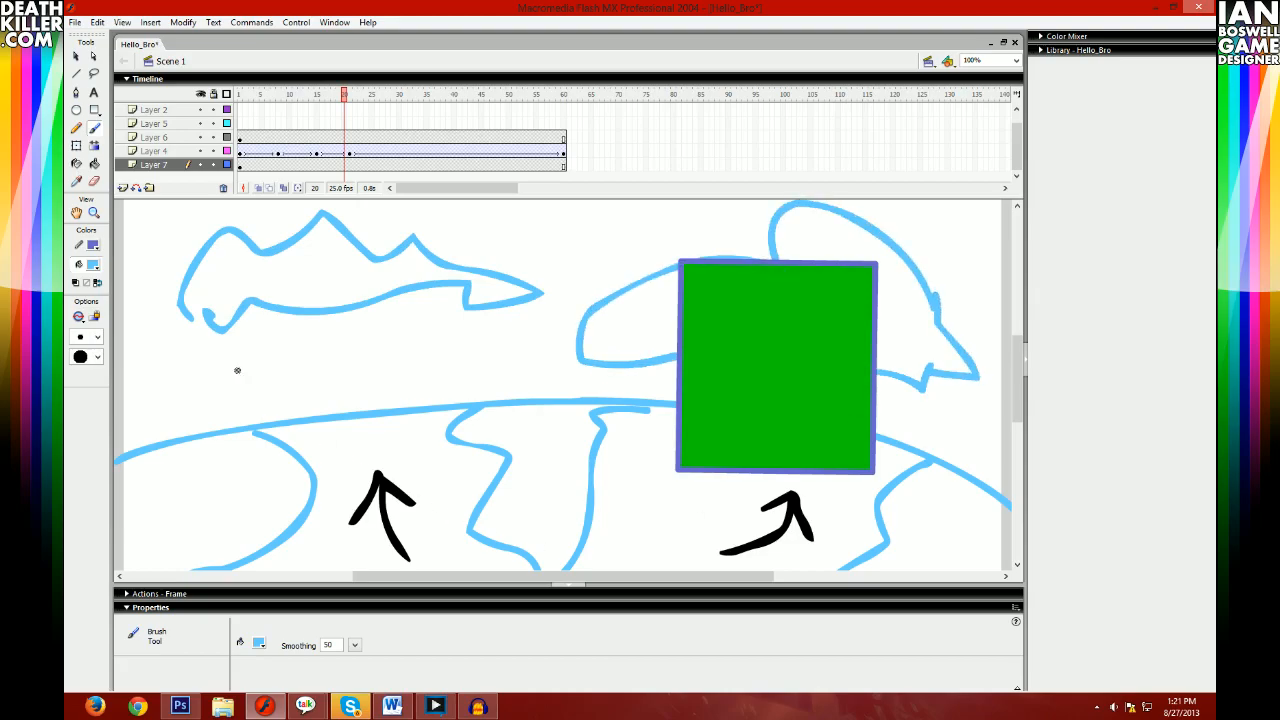
- Choose the Selection tool and collapse the timeline to inspect the whole painted background with the square and arrows
left_click(78, 58)
scroll(455, 378, "down", 4)
scroll(460, 400, "up", 5)
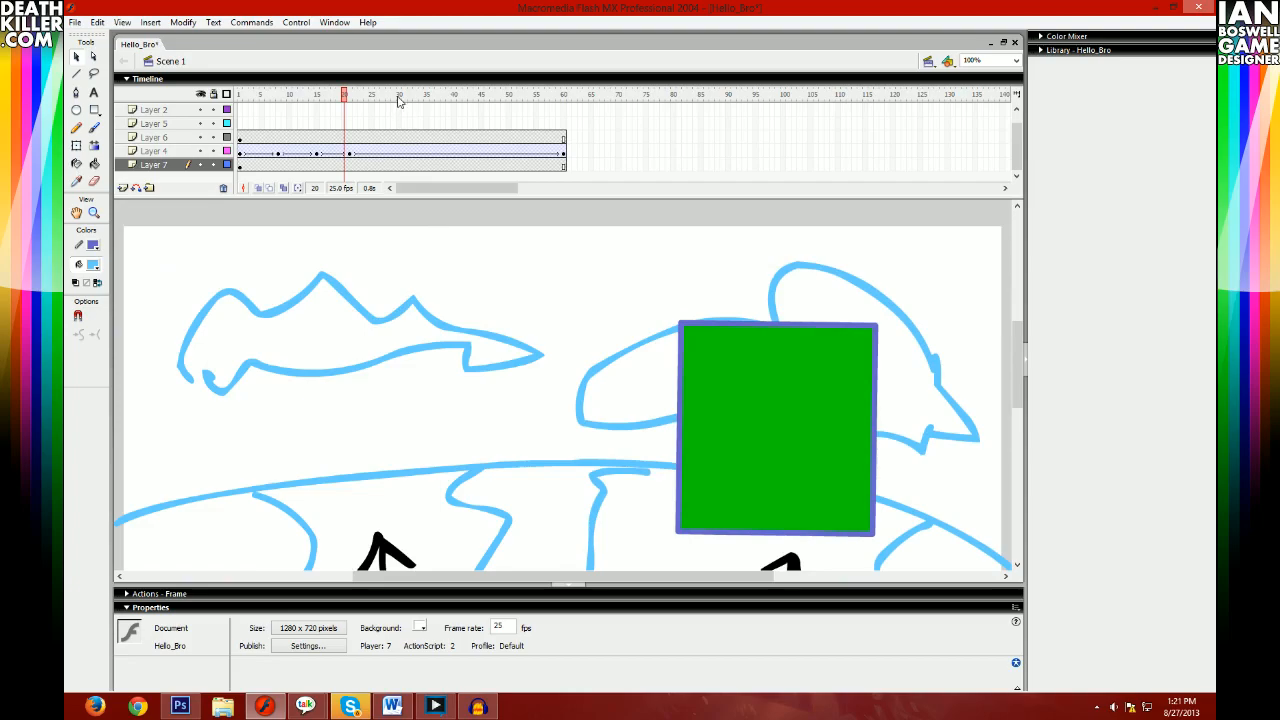
left_click(396, 79)
left_click(470, 386)
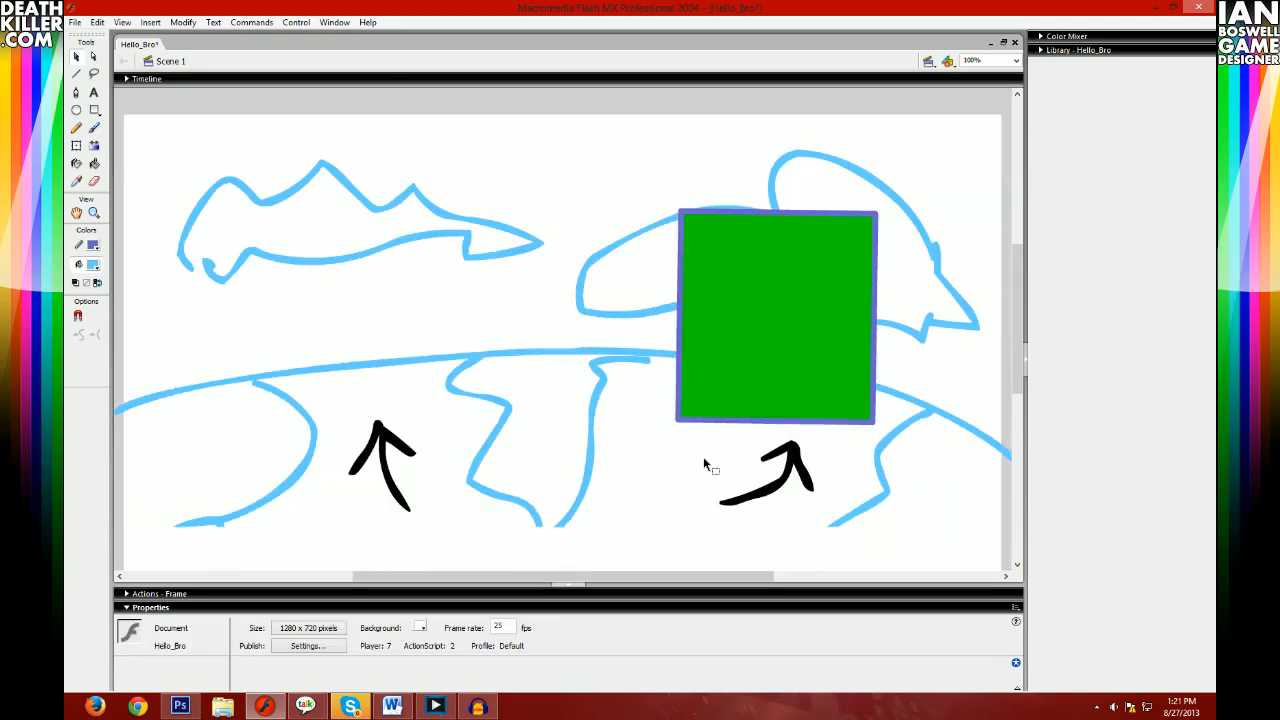
- Expand the timeline again and play the animation from the first frame of Layer 4
left_click(265, 80)
left_click(242, 152)
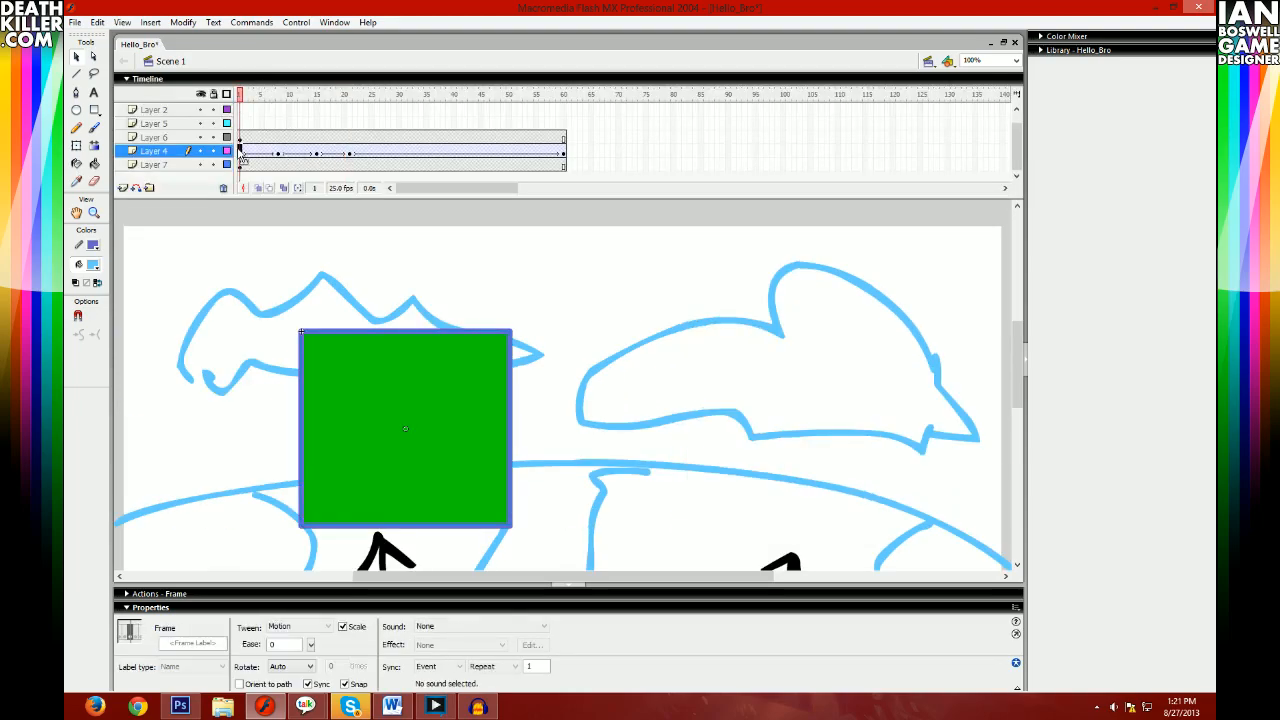
left_click(537, 402)
scroll(534, 414, "down", 2)
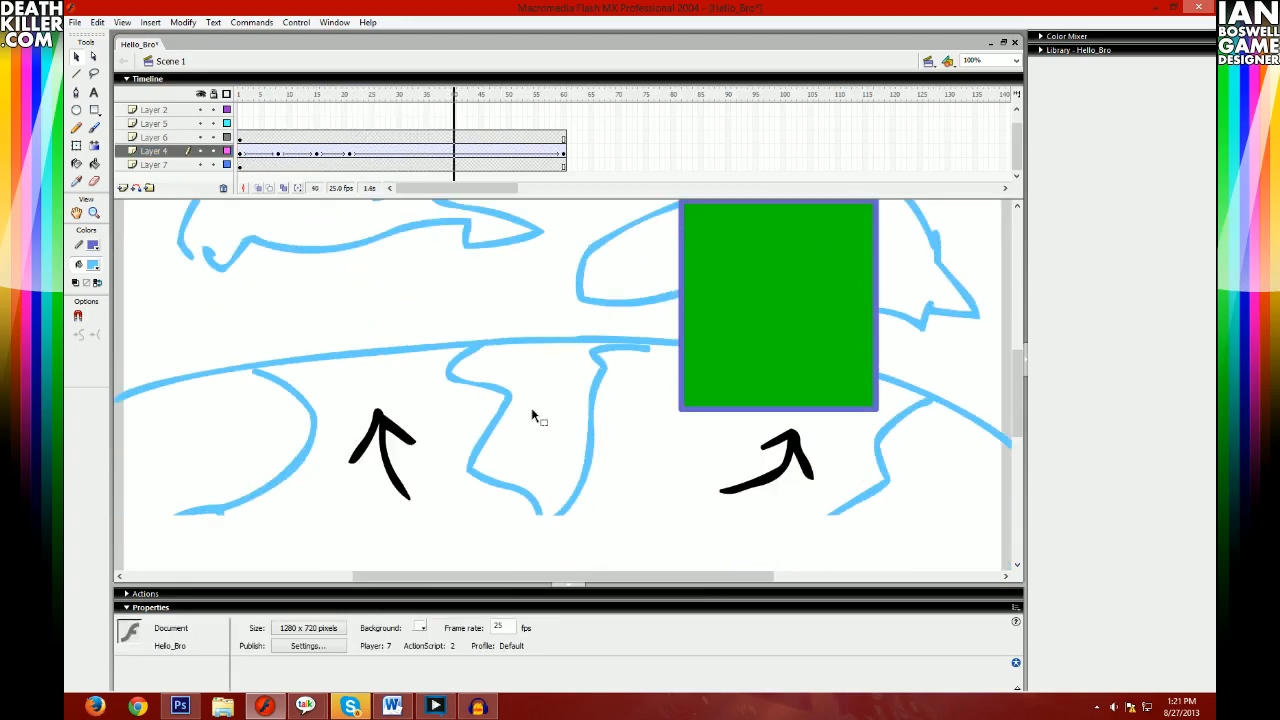
scroll(533, 416, "up", 1)
- Collapse the frame and document properties to enlarge the stage area, and switch to the live-streaming recorder window
left_click(428, 608)
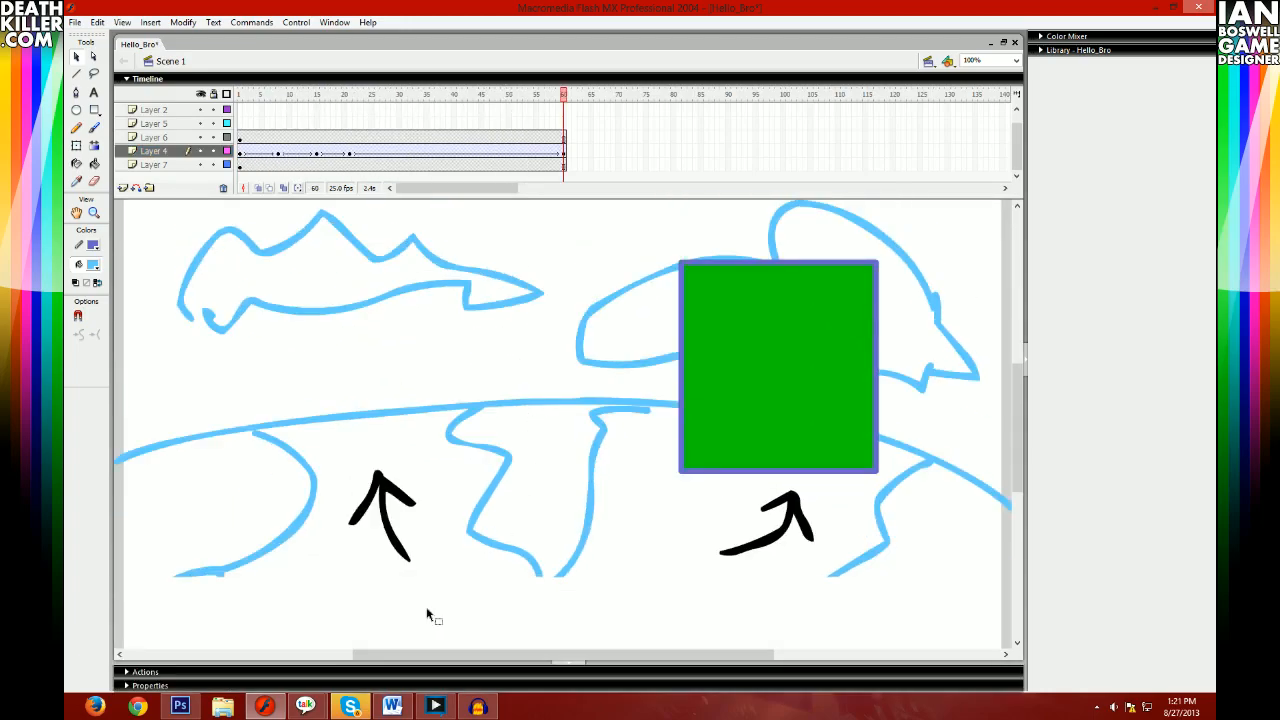
scroll(534, 474, "up", 1)
scroll(535, 474, "down", 1)
mouse_move(436, 706)
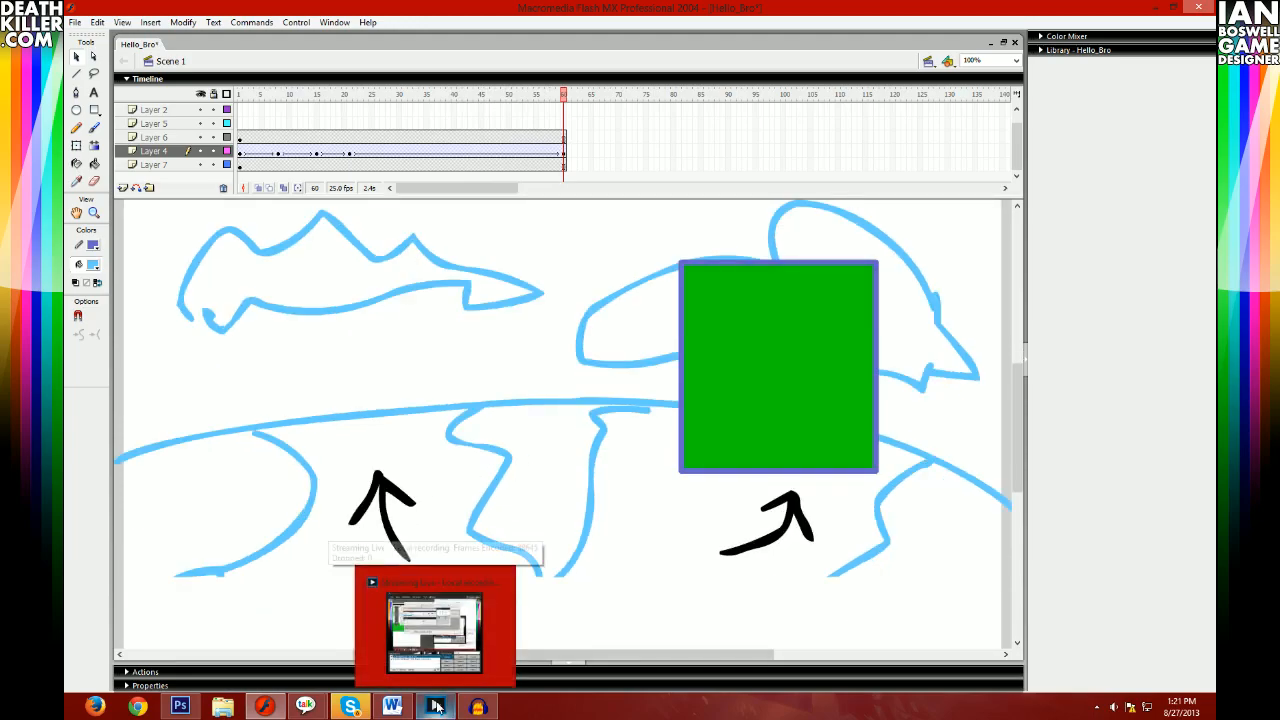
left_click(436, 706)
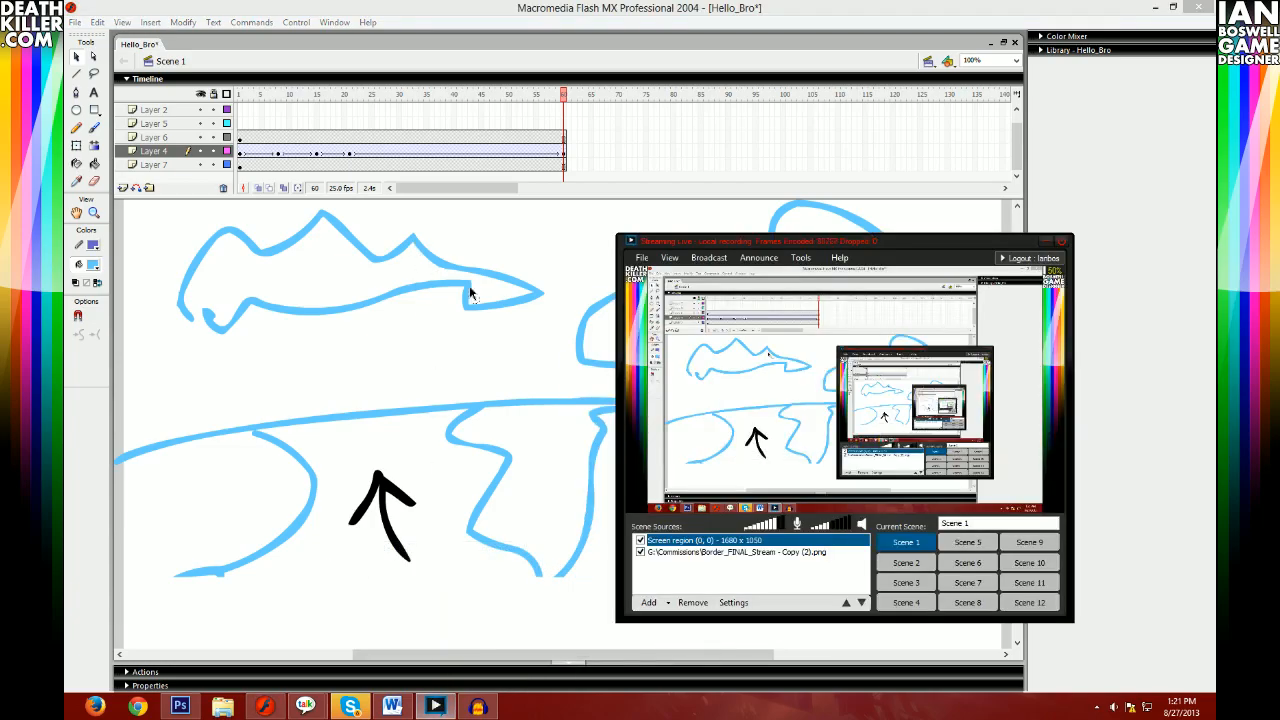